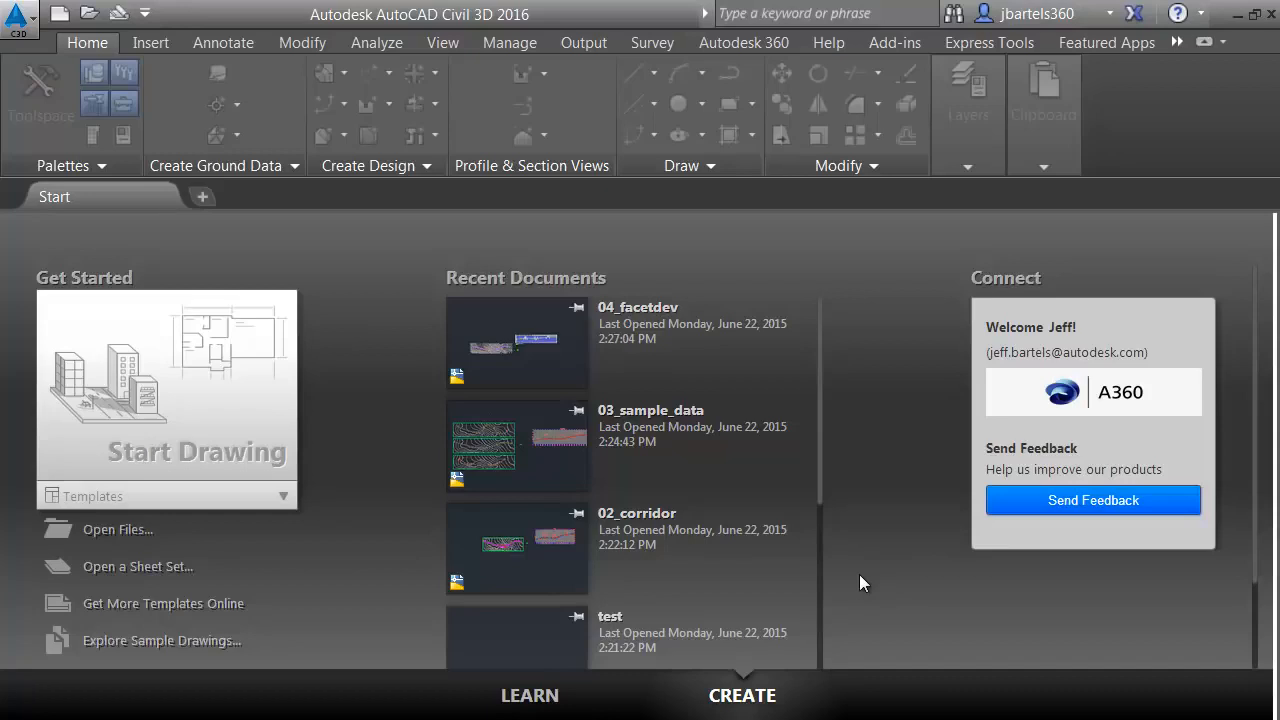
- Create a new drawing with no template, using Imperial units
click(17, 17)
click(50, 152)
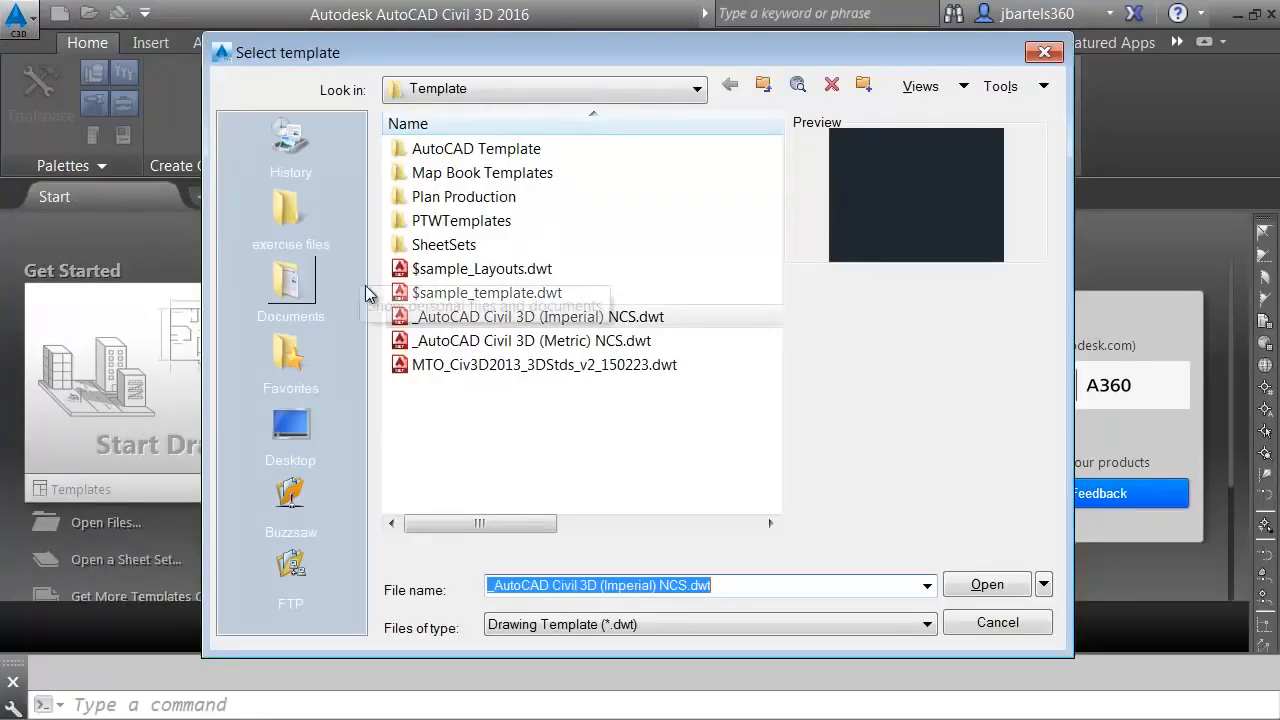
click(1043, 584)
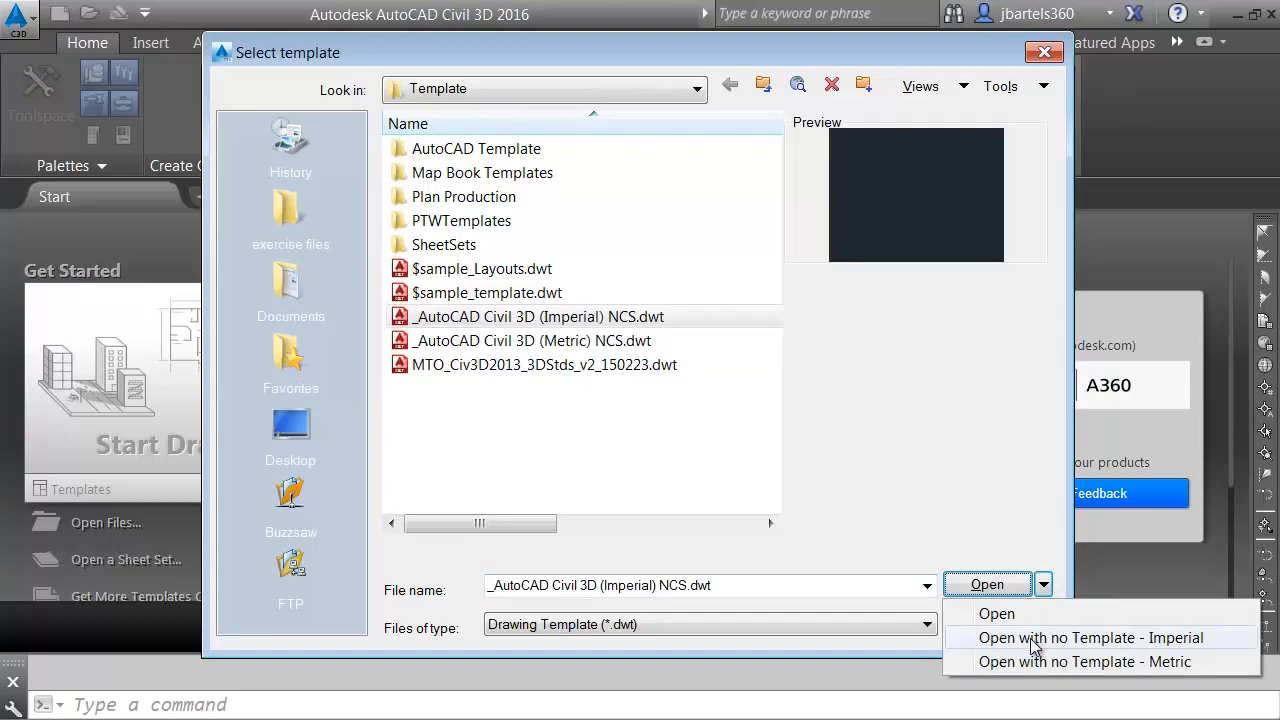
click(1035, 639)
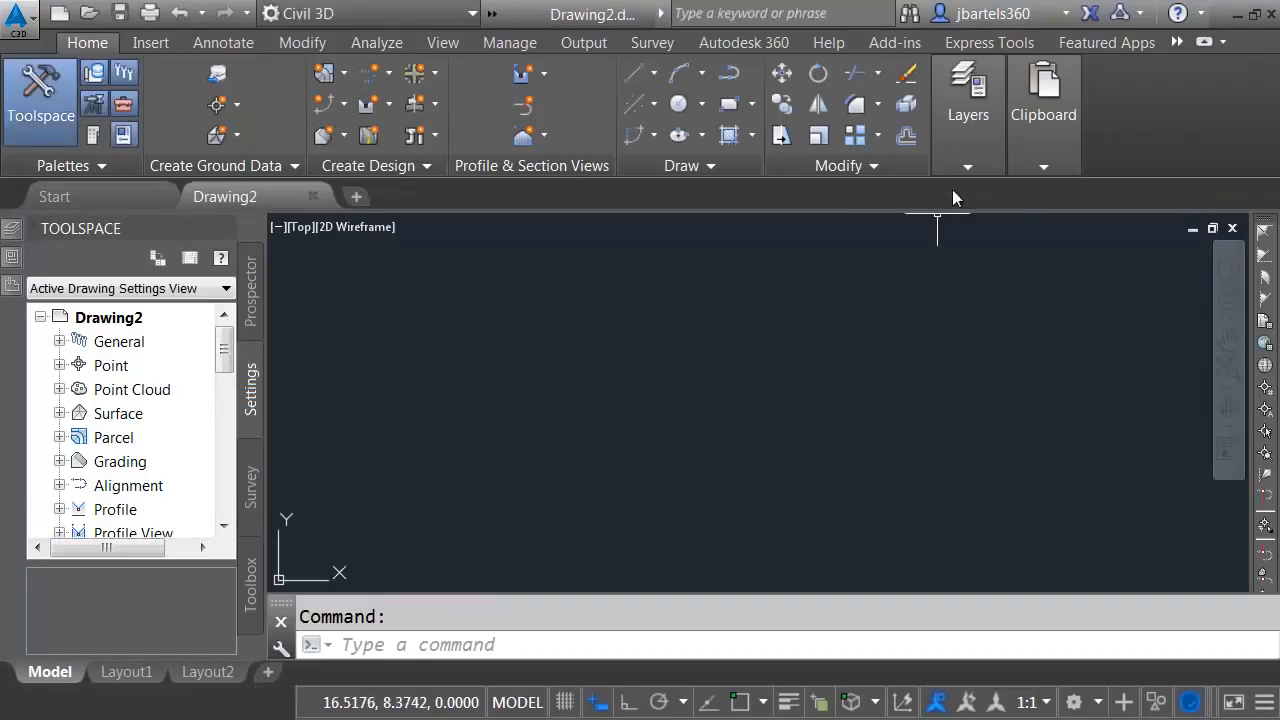
- Check which layers exist in the new drawing
click(966, 168)
click(1138, 194)
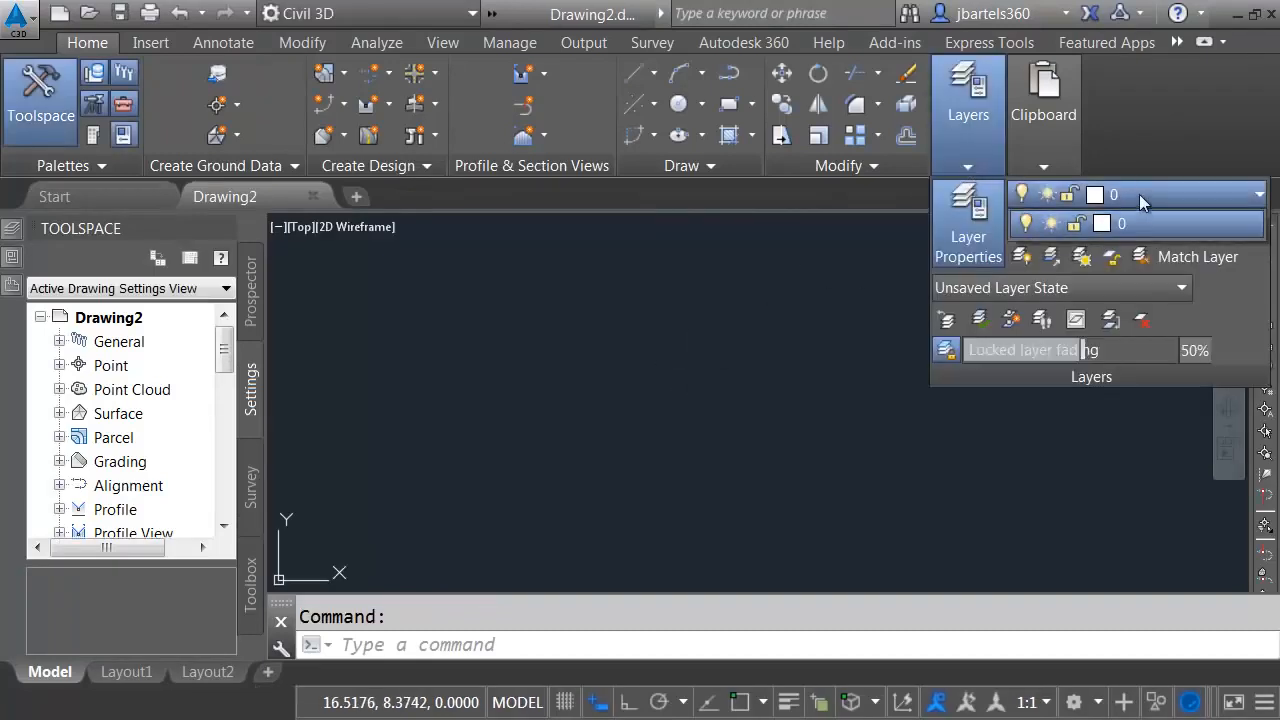
click(1120, 223)
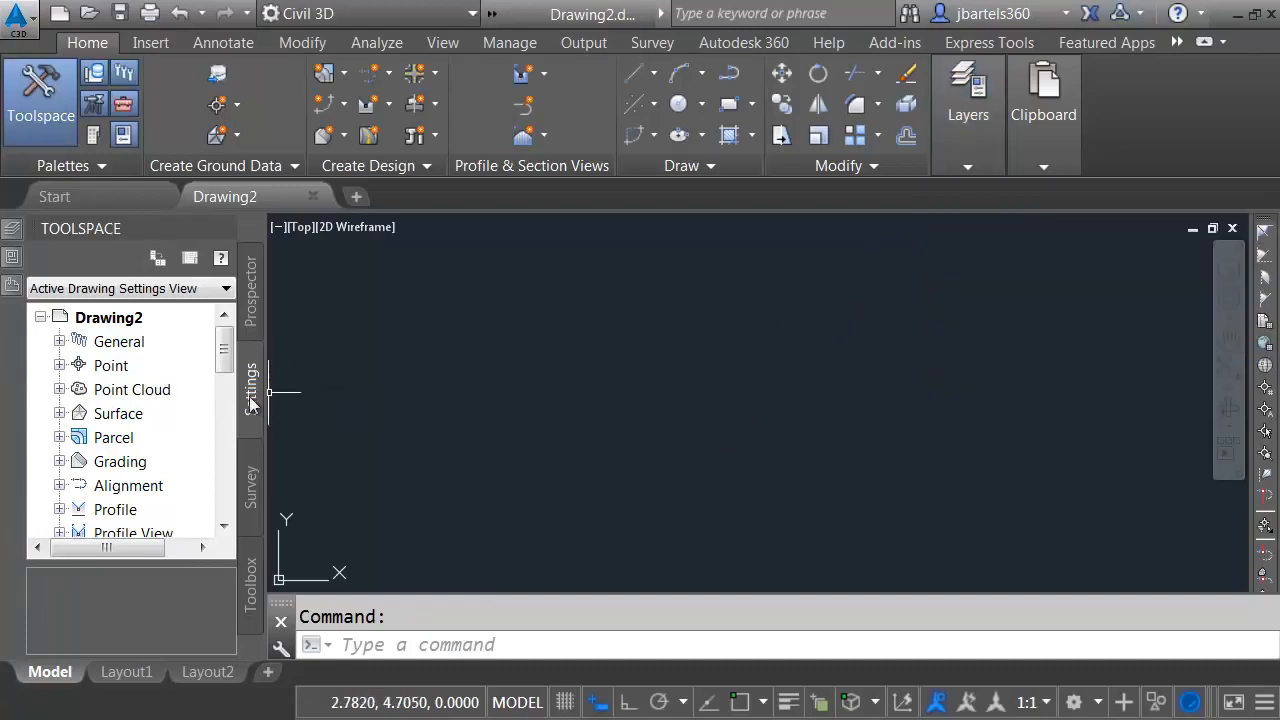
- Examine the drawing's point styles and point label styles, and review the available annotation scales
click(59, 365)
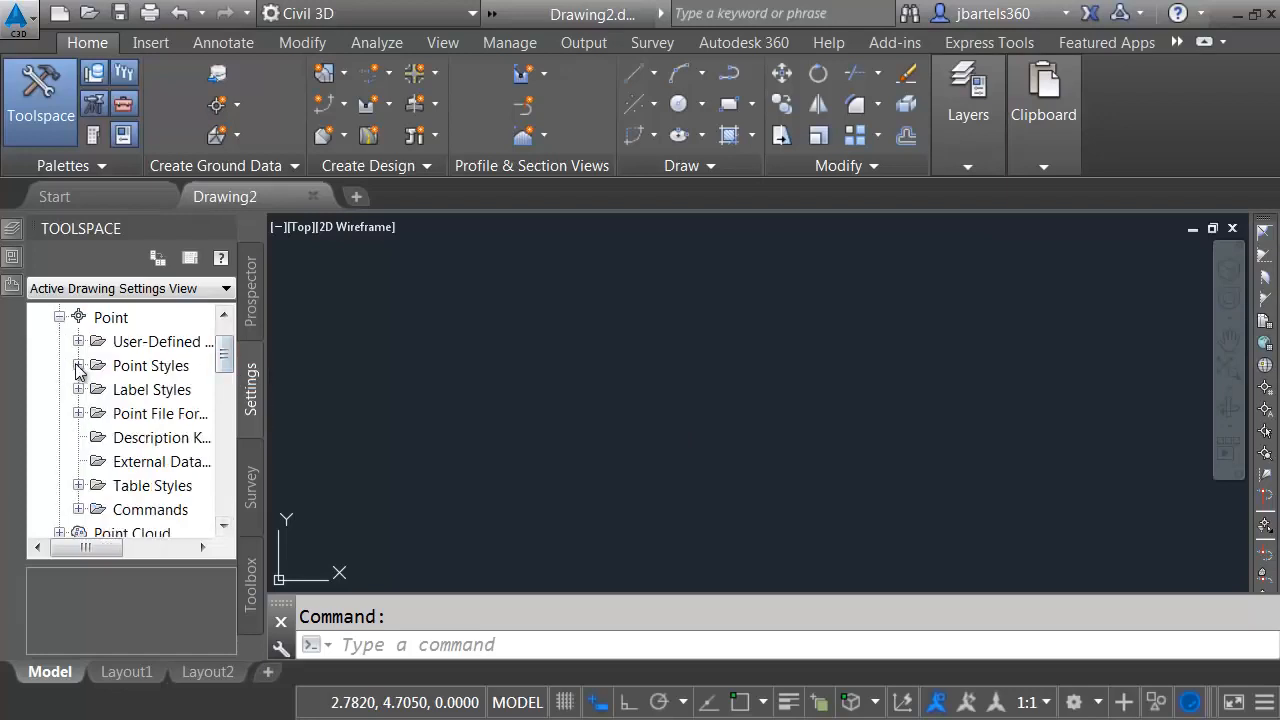
click(78, 366)
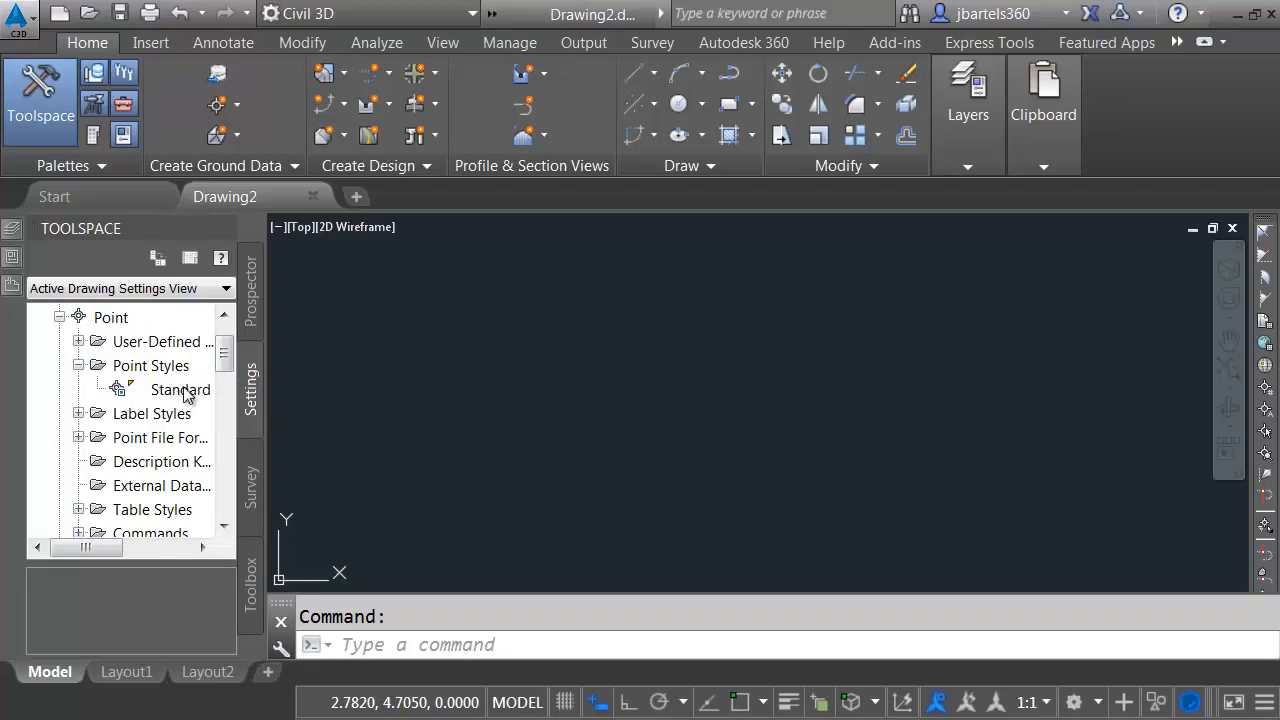
click(78, 366)
click(78, 390)
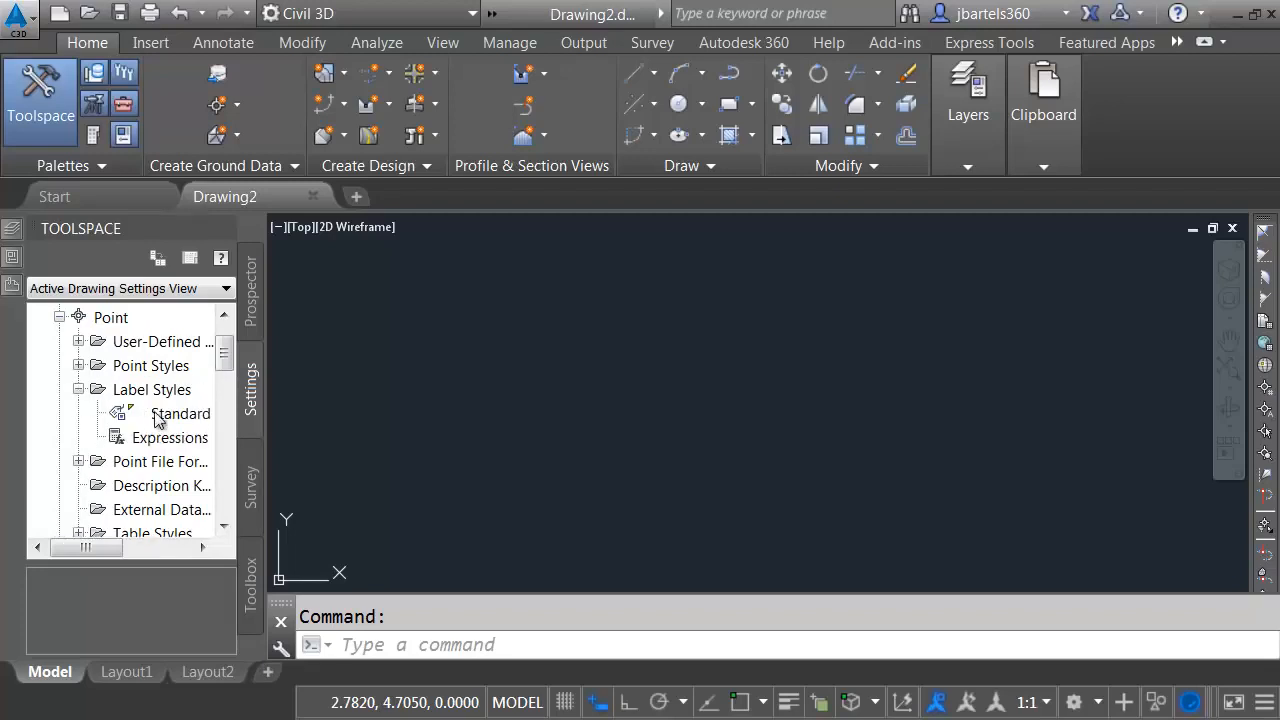
click(78, 390)
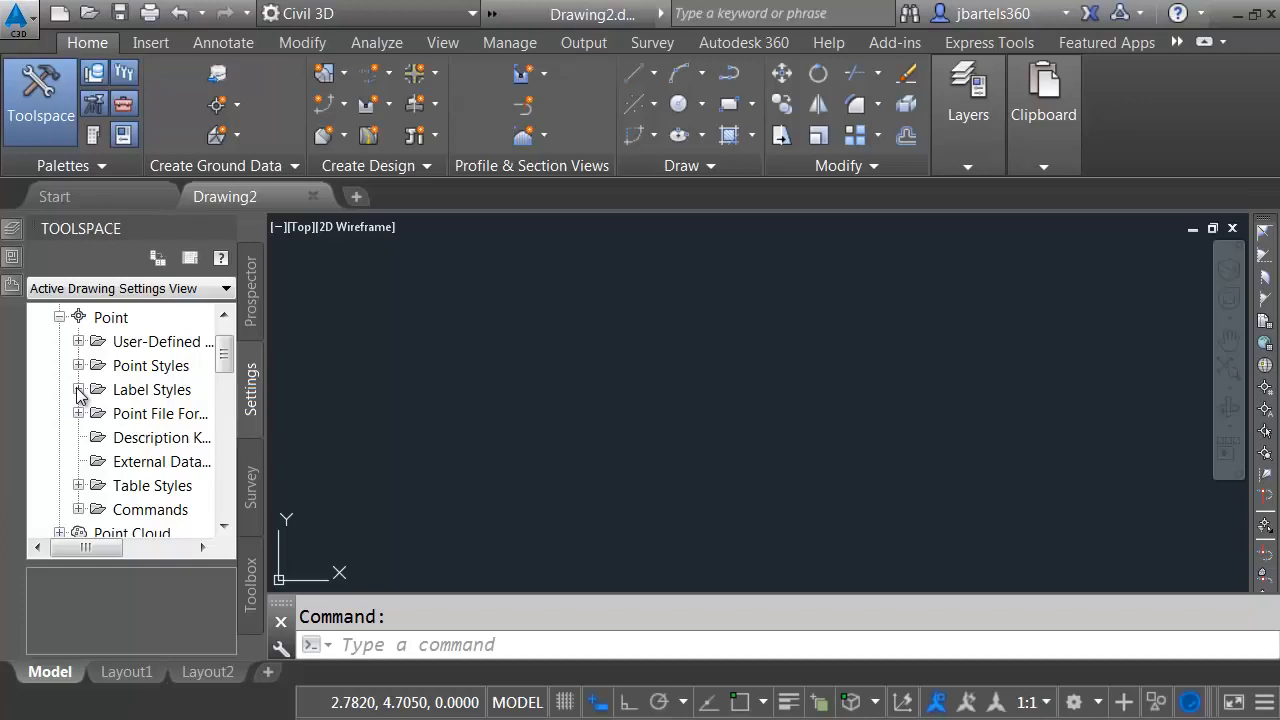
click(59, 316)
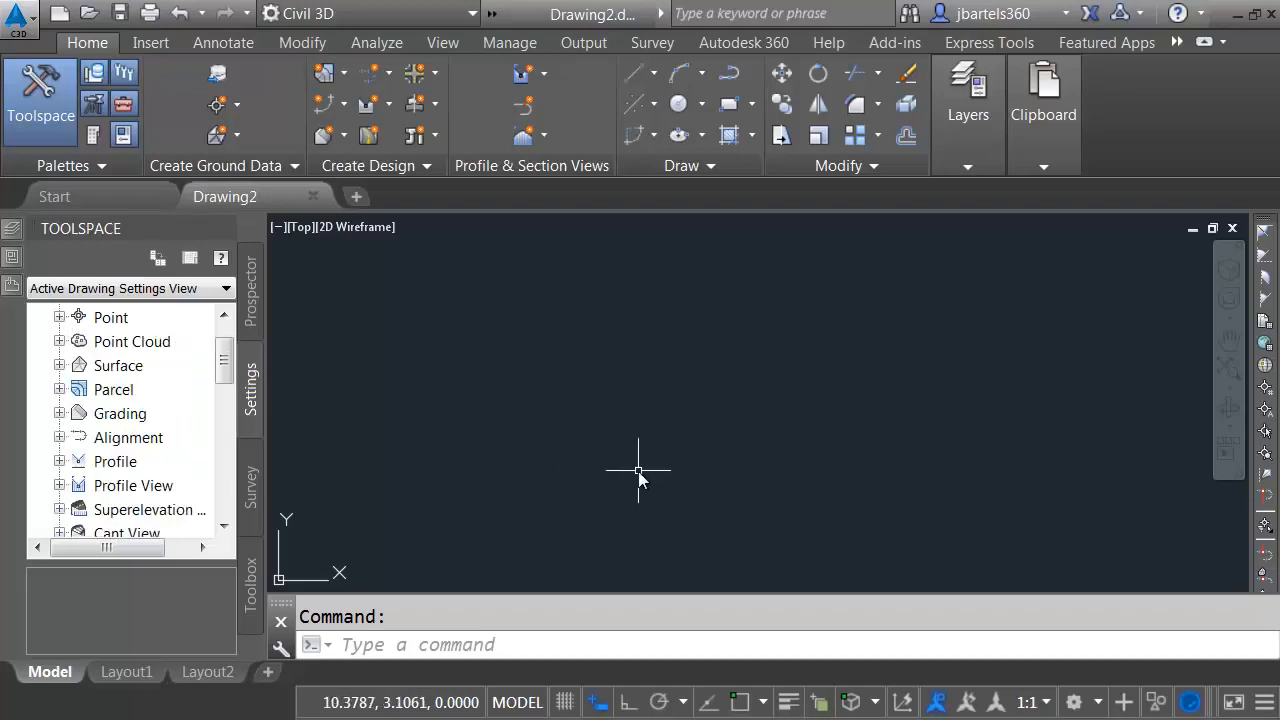
click(1047, 704)
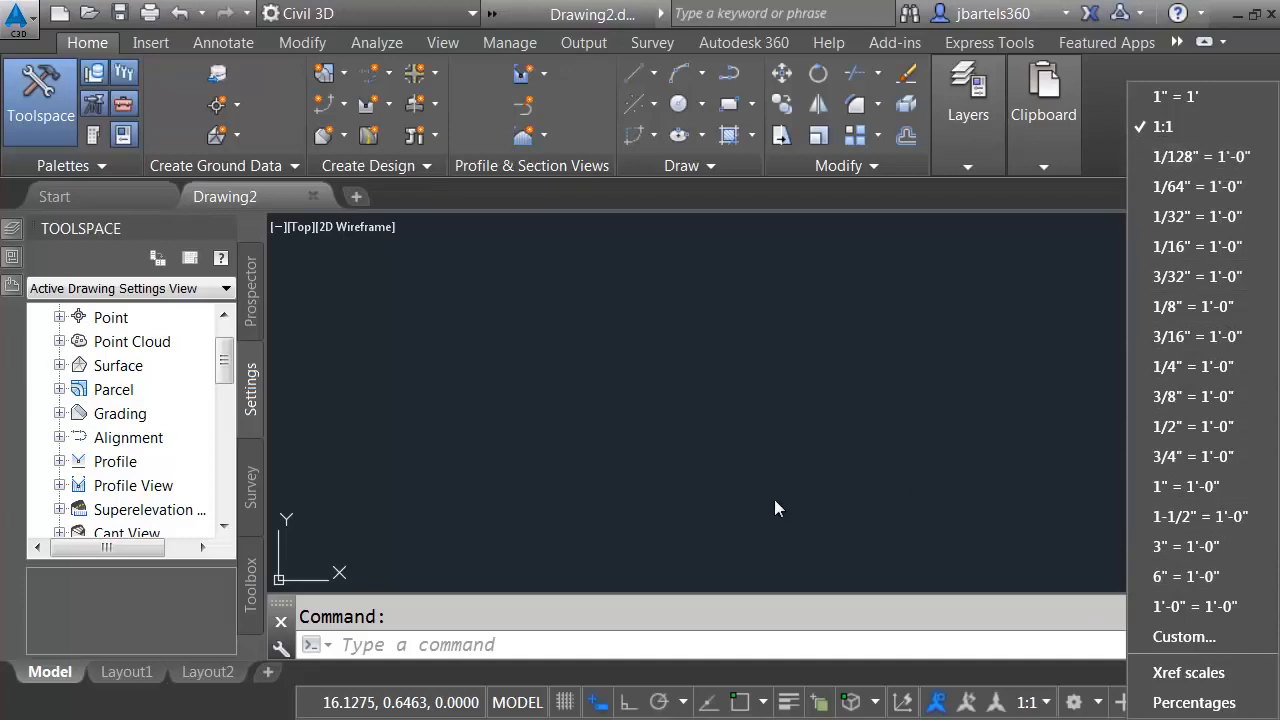
- Edit the drawing settings so the Imperial to Metric conversion uses US Survey Foot (39.37 Inches per Meter)
drag(222, 361, 224, 348)
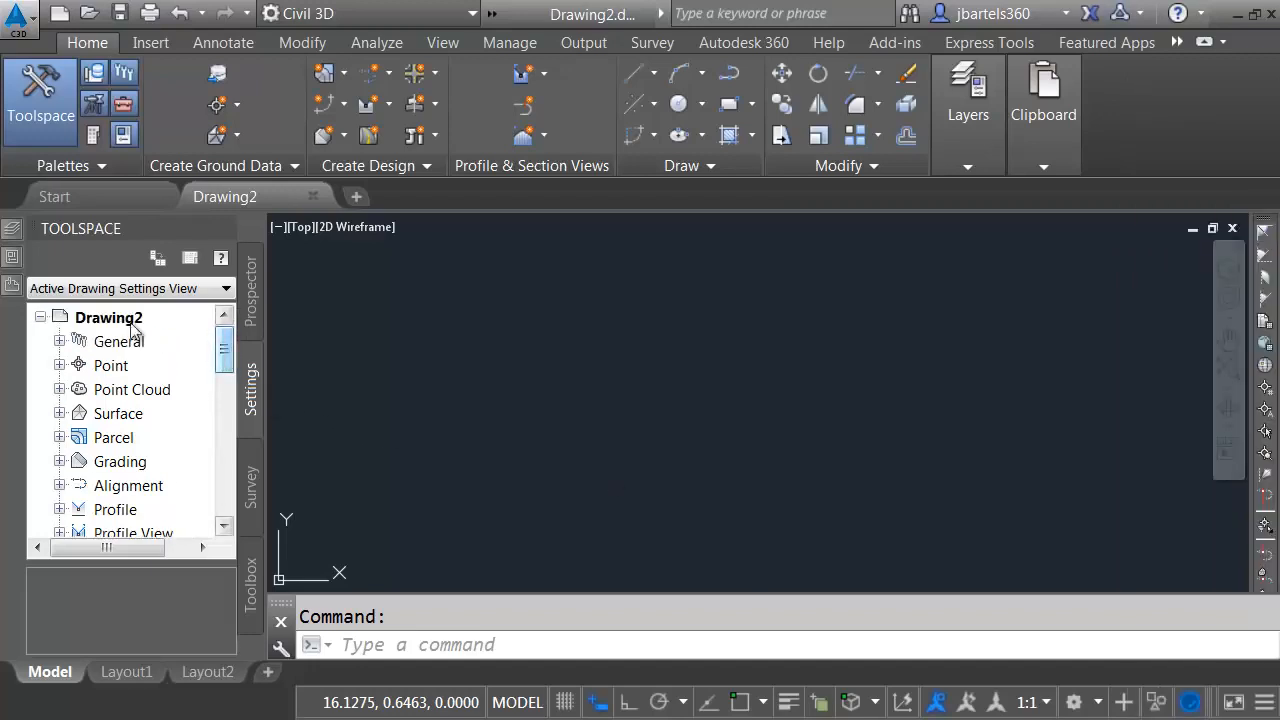
right_click(148, 320)
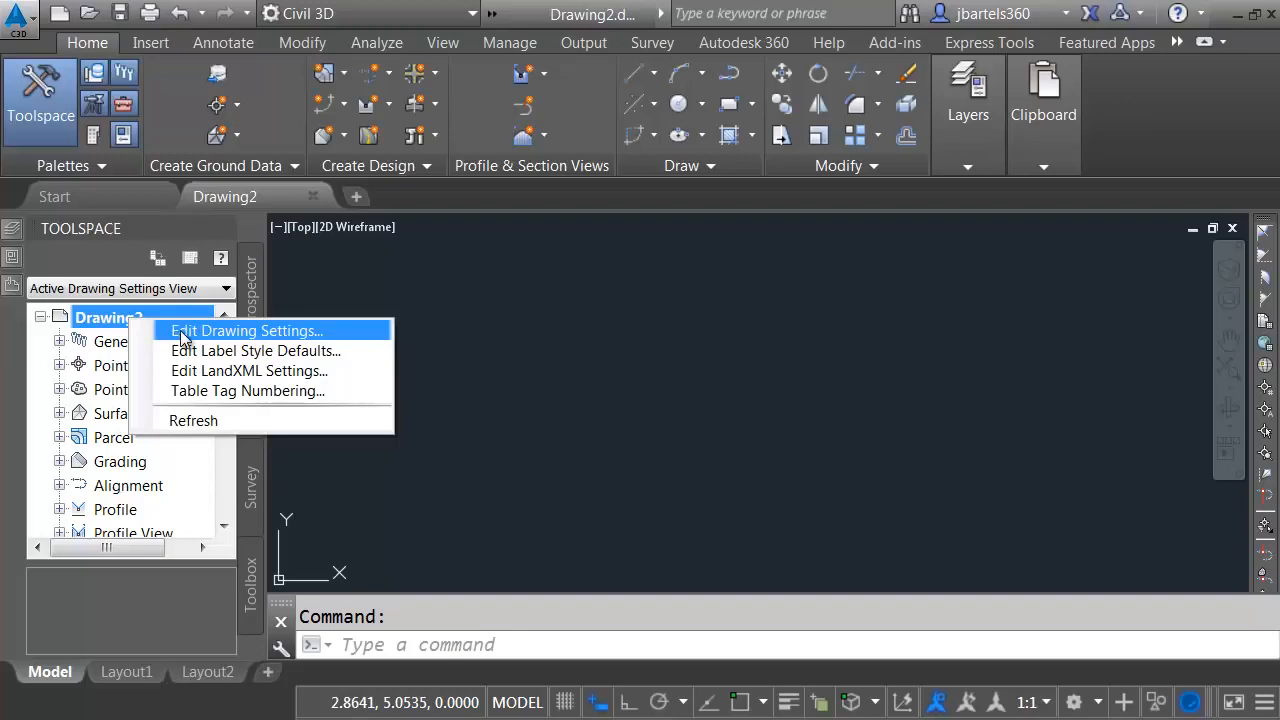
click(184, 338)
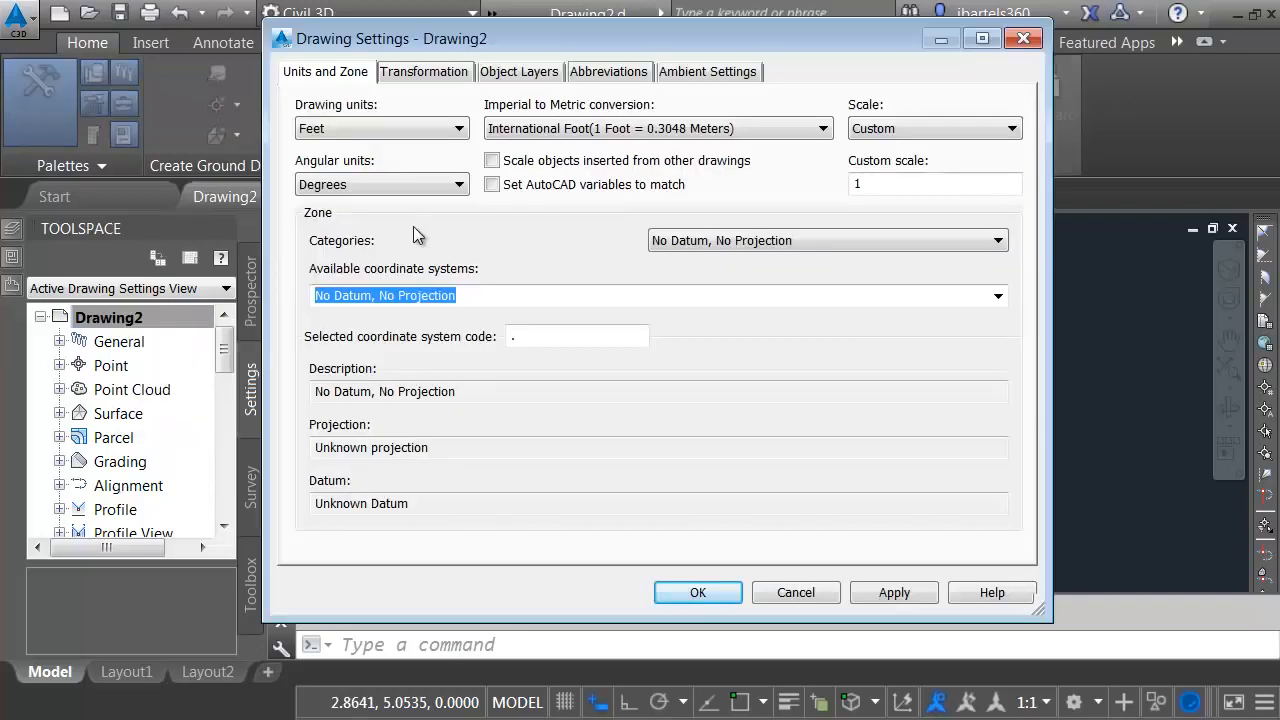
click(819, 129)
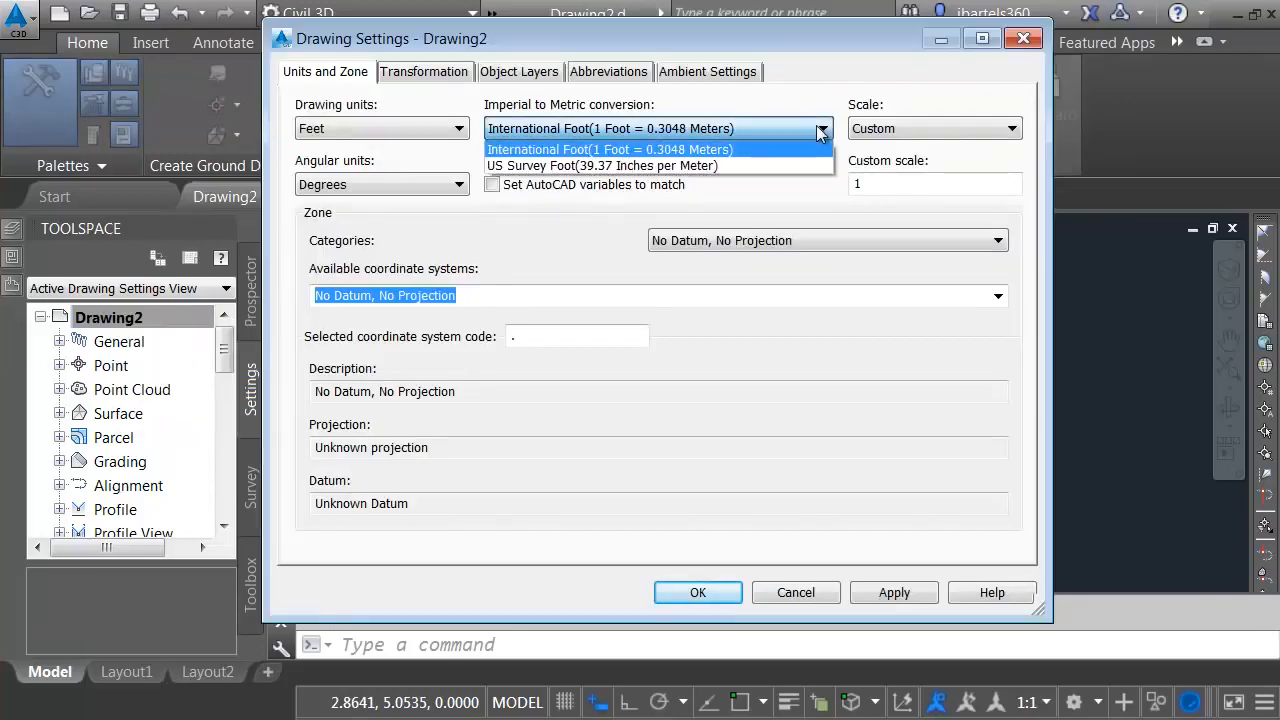
click(558, 166)
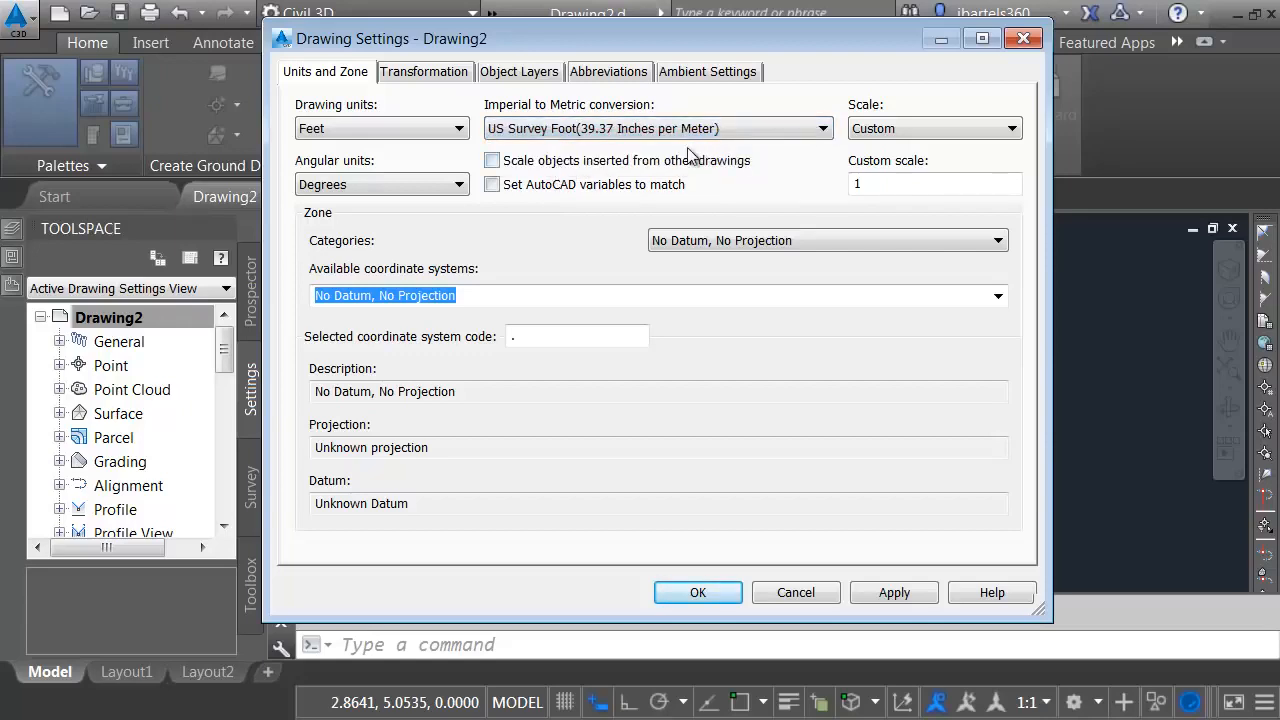
- Apply the drawing scales 1" = 10' and 1" = 20' one after the other in the drawing settings
click(941, 130)
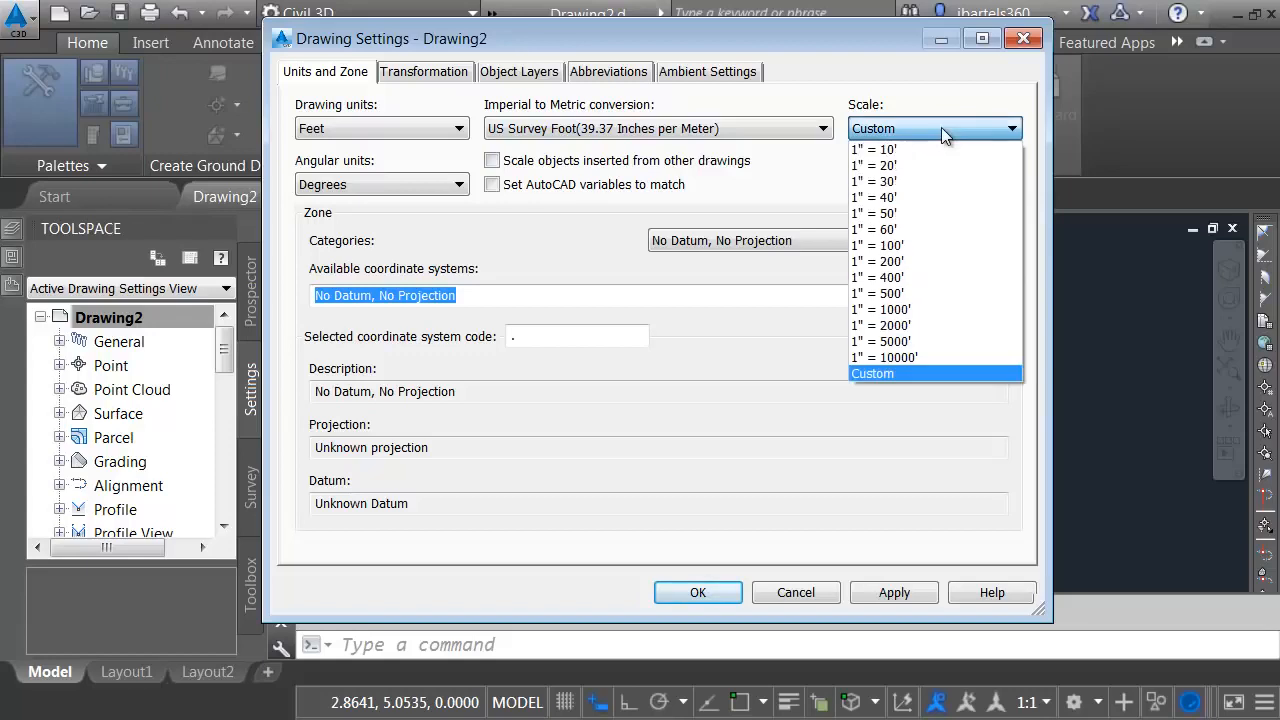
click(891, 150)
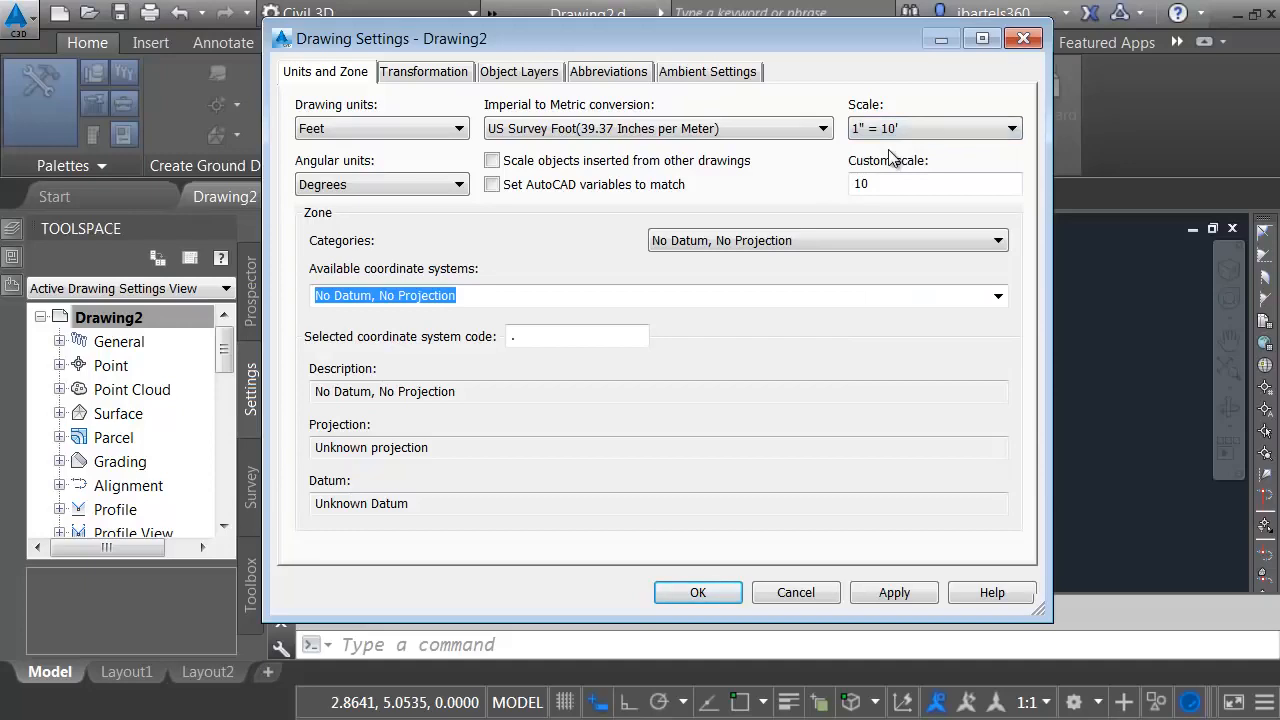
click(893, 593)
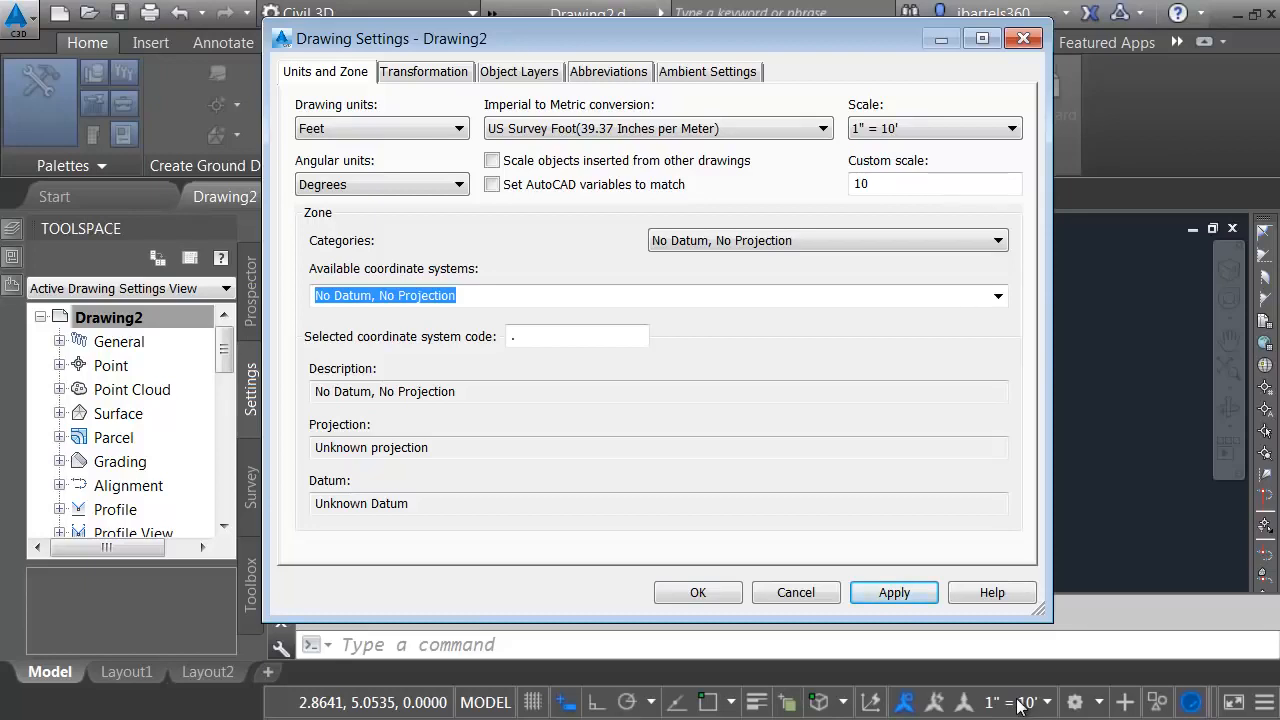
click(922, 129)
click(910, 160)
click(906, 593)
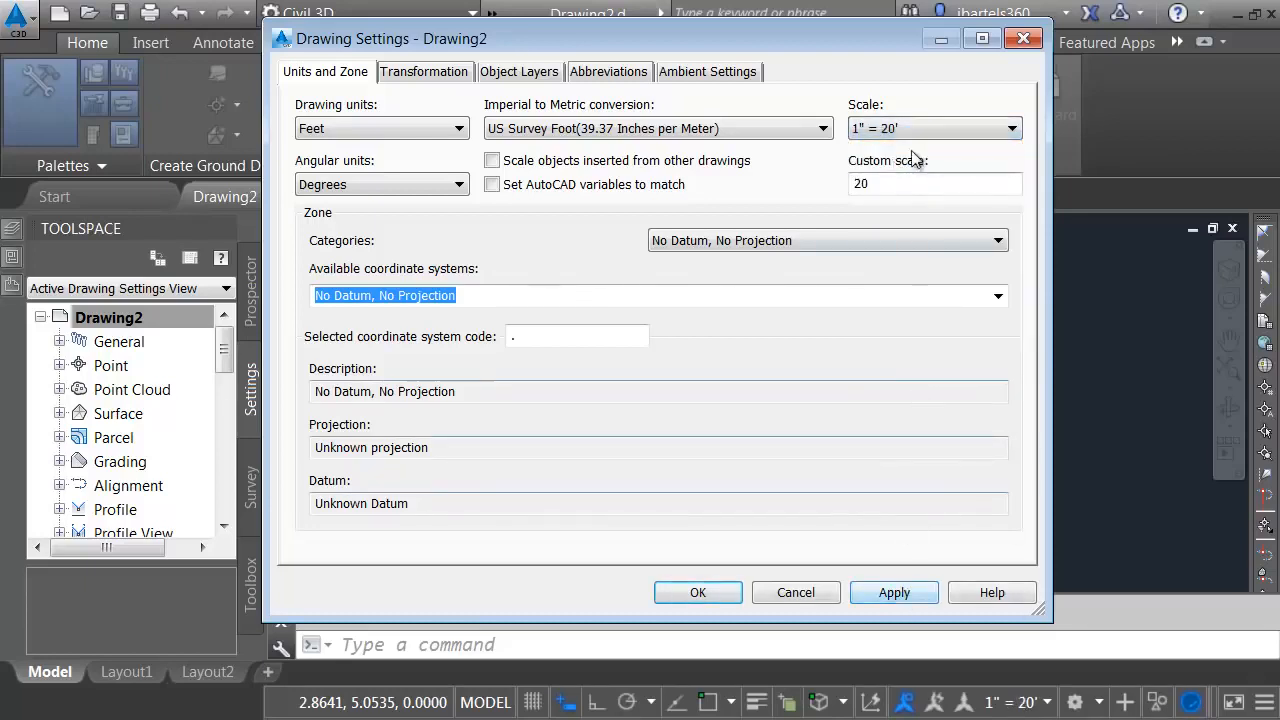
- Apply the drawing scales 1" = 30' and 1" = 40' in turn
click(905, 129)
click(895, 184)
click(908, 590)
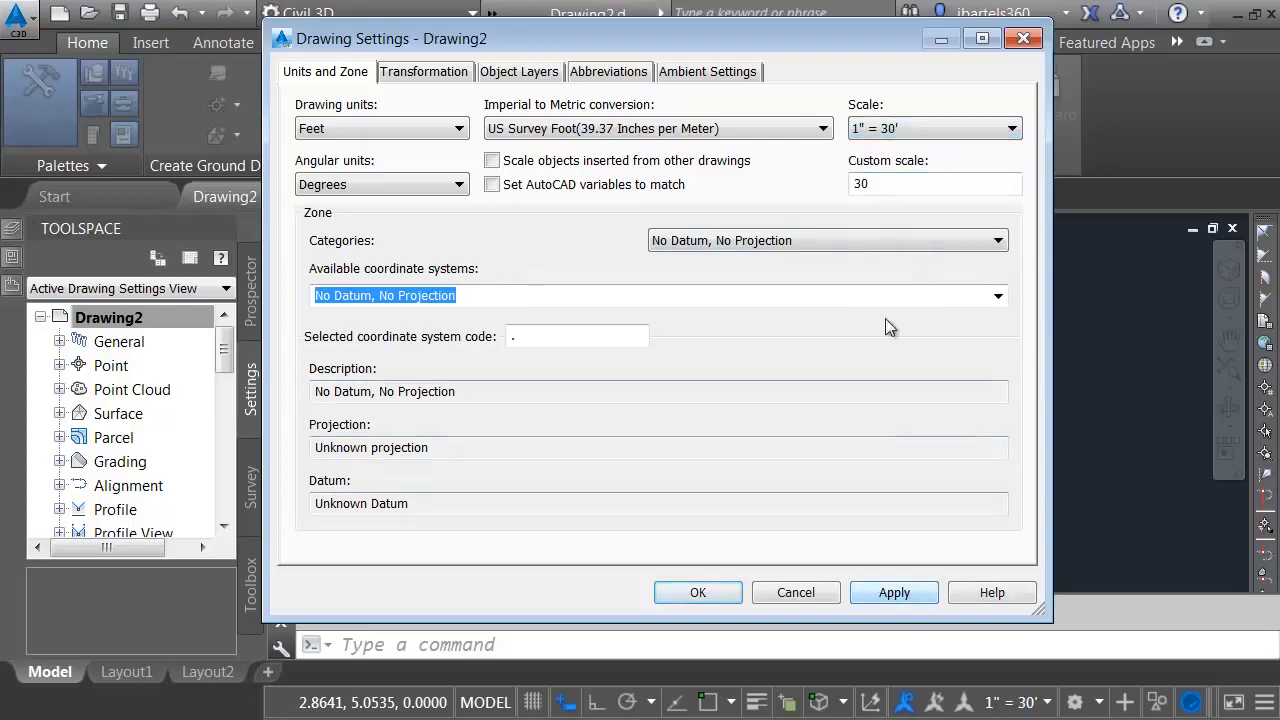
click(893, 130)
click(895, 201)
click(890, 594)
- Apply the drawing scales 1" = 50' and 1" = 60' in turn
click(893, 130)
click(895, 214)
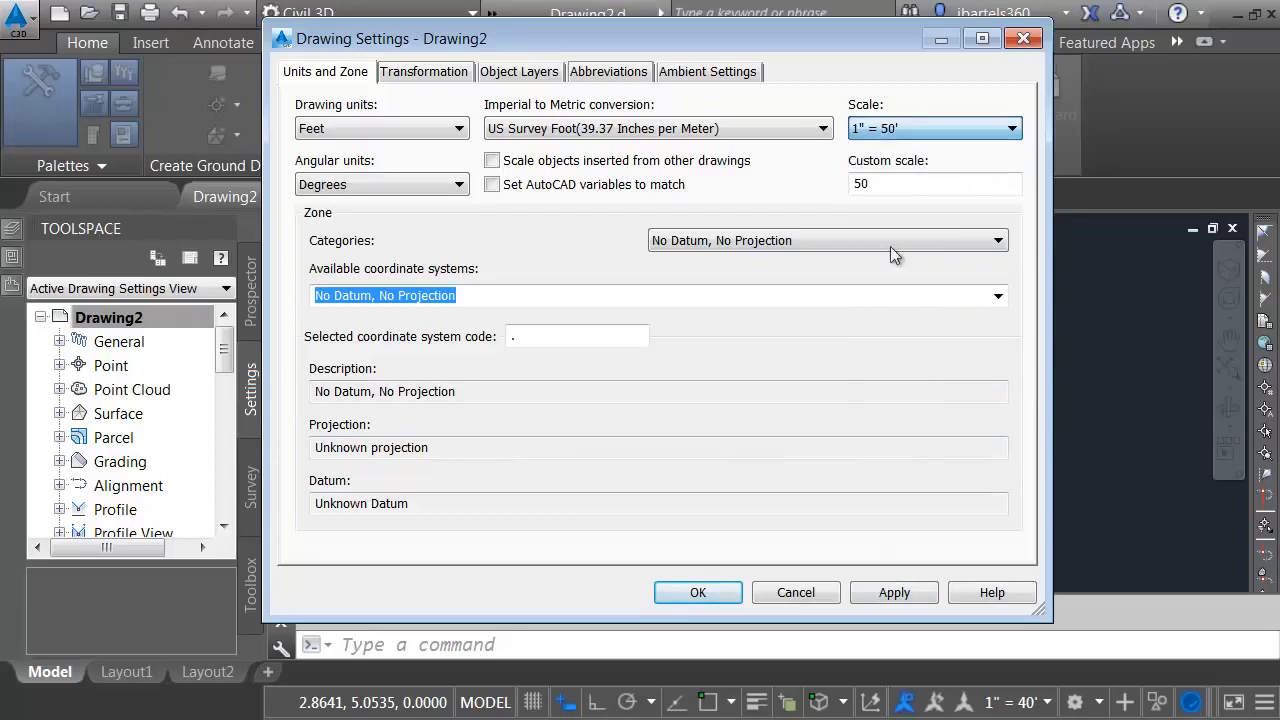
click(897, 588)
click(905, 130)
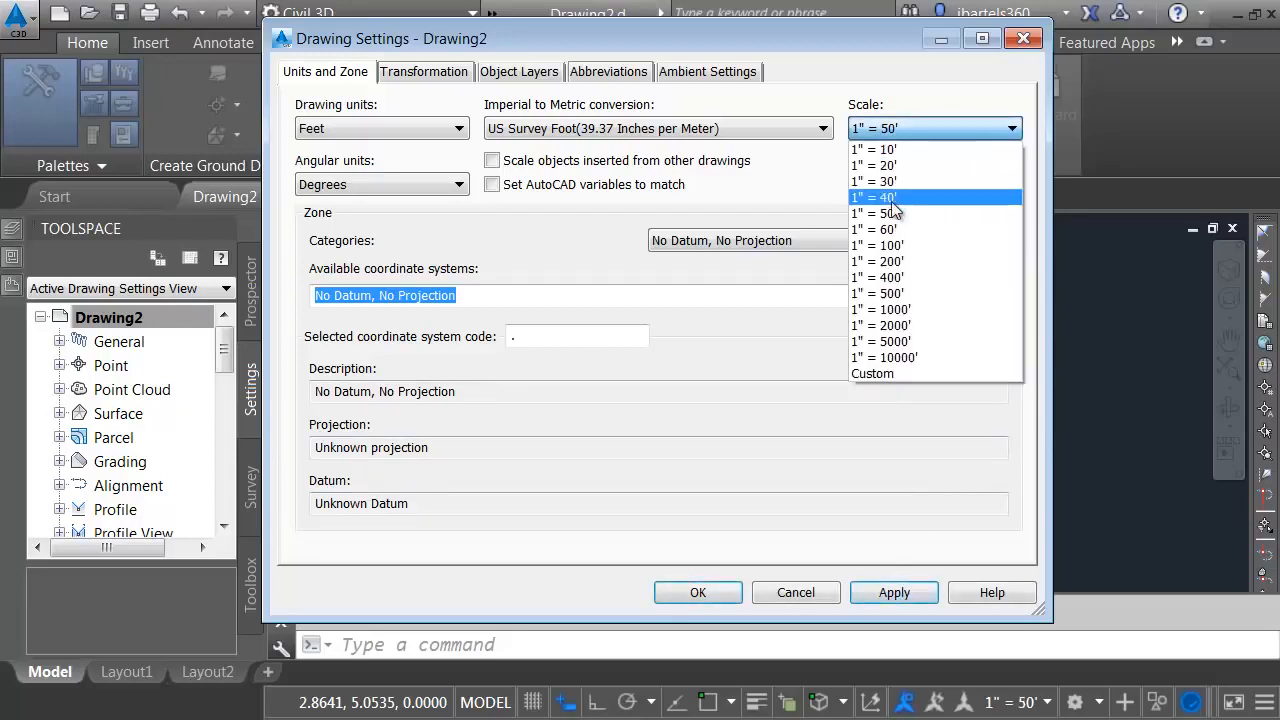
click(895, 231)
click(897, 590)
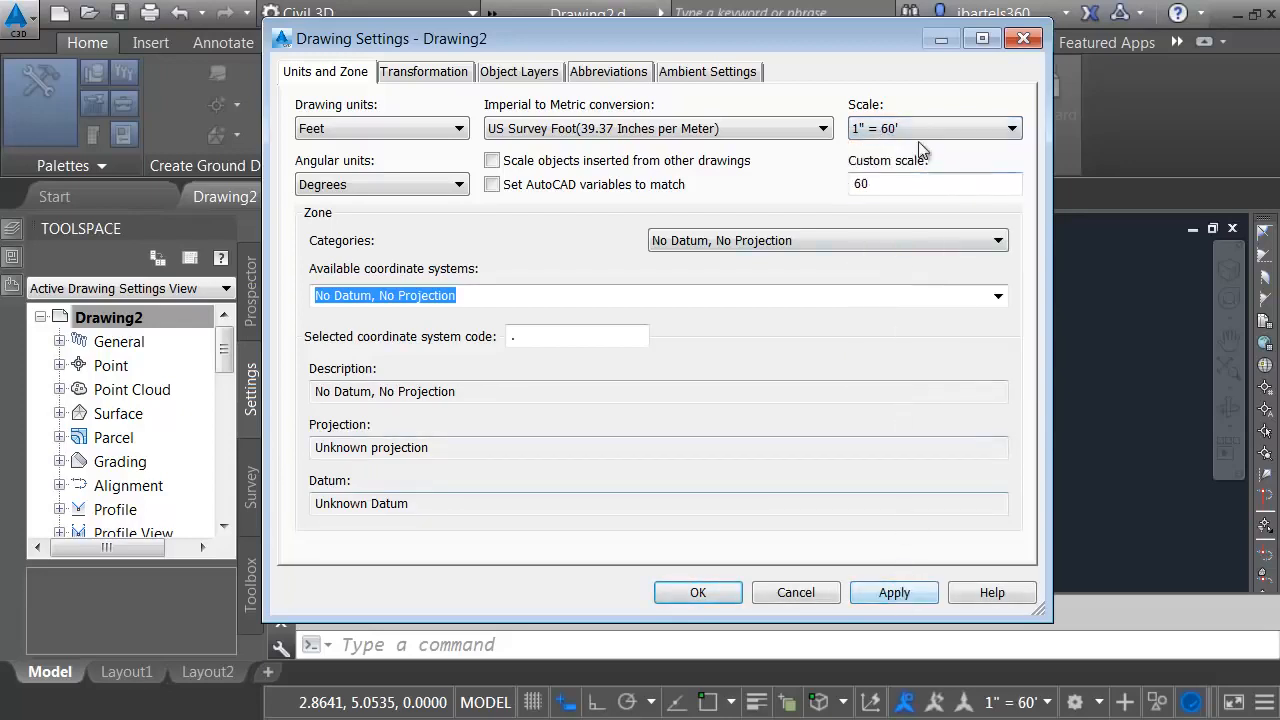
- Apply the drawing scale 1" = 100' and accept the drawing settings
click(915, 130)
click(893, 245)
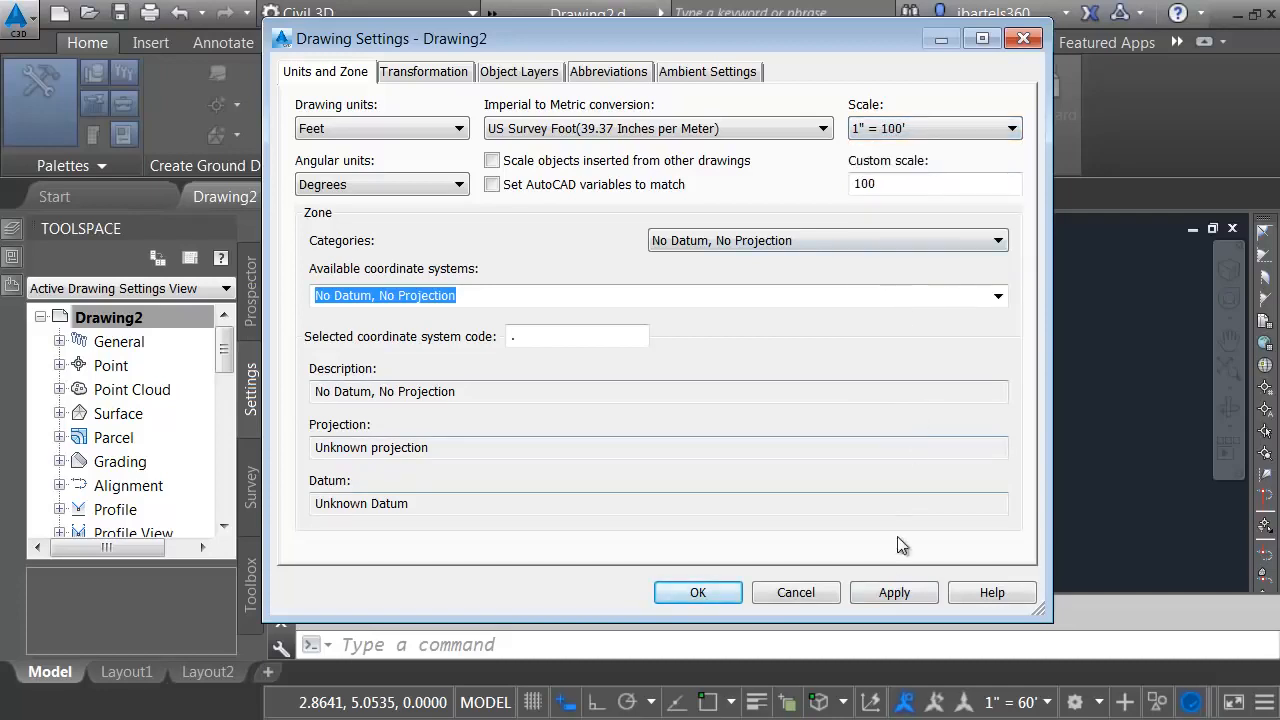
click(893, 592)
click(698, 594)
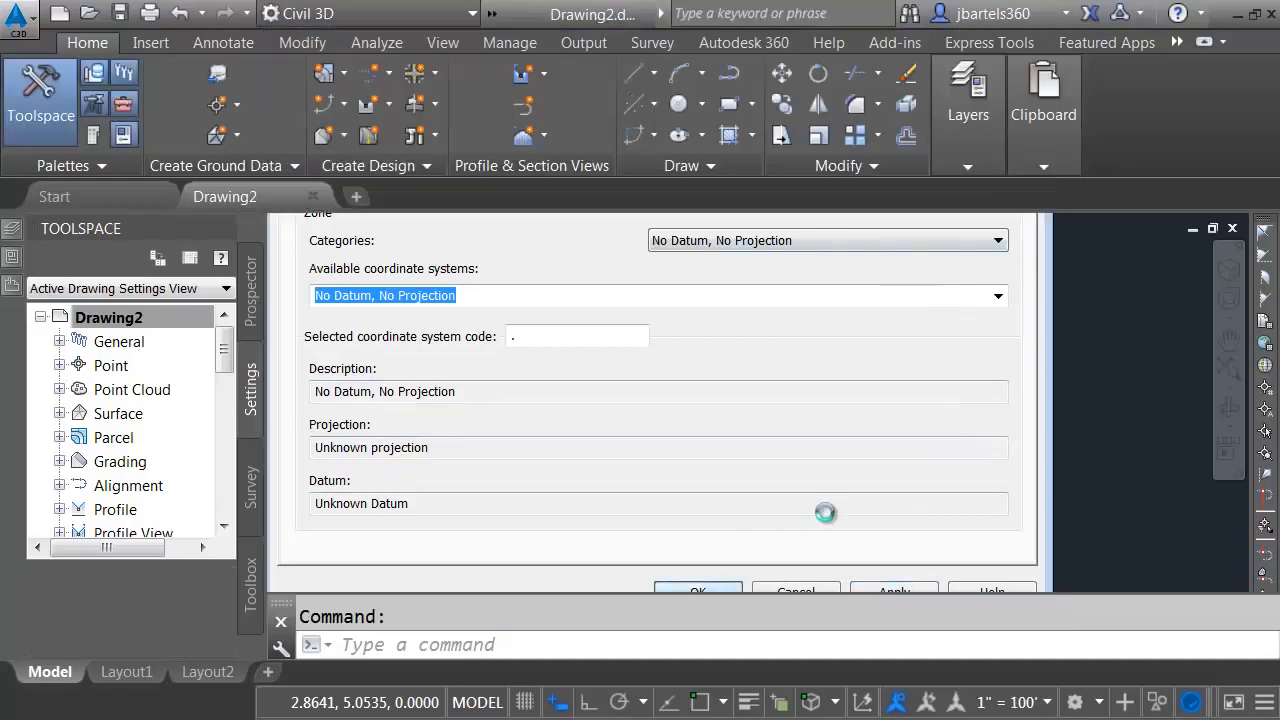
- Delete all scales from 1:1 through 1'-0" = 1'-0" from the drawing's annotation scale list
click(1048, 702)
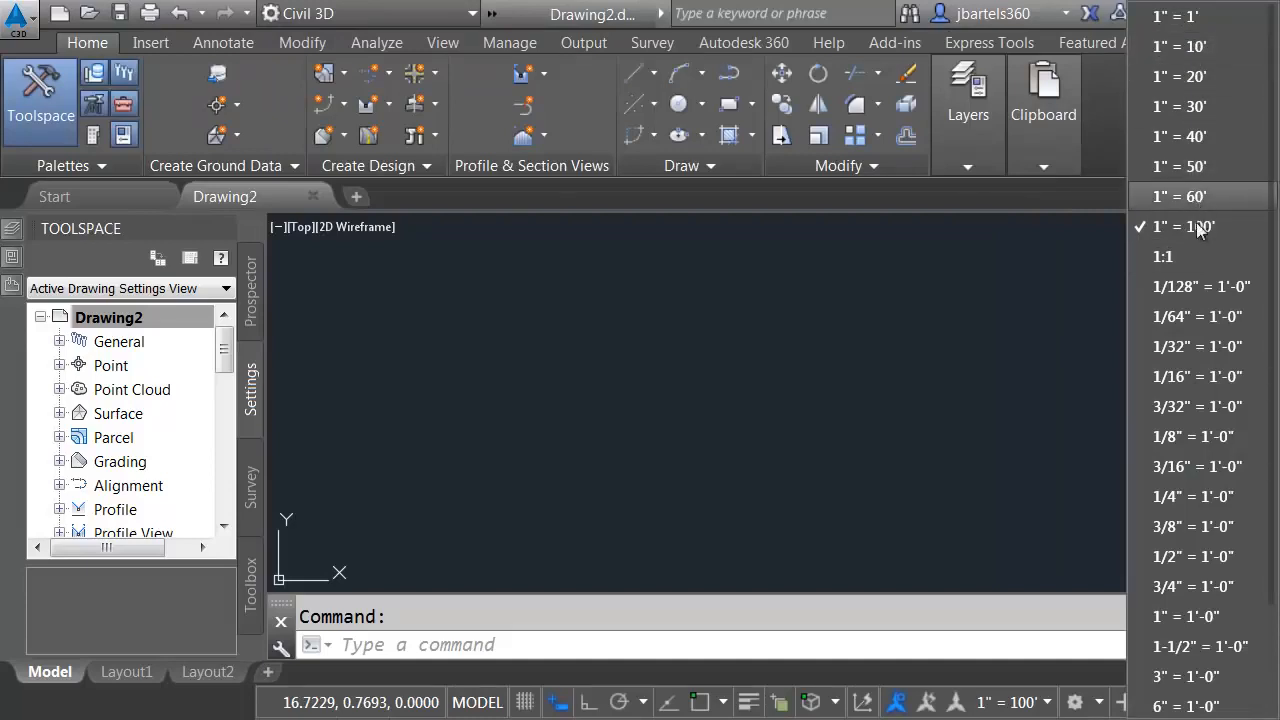
scroll(1217, 412, down, 3)
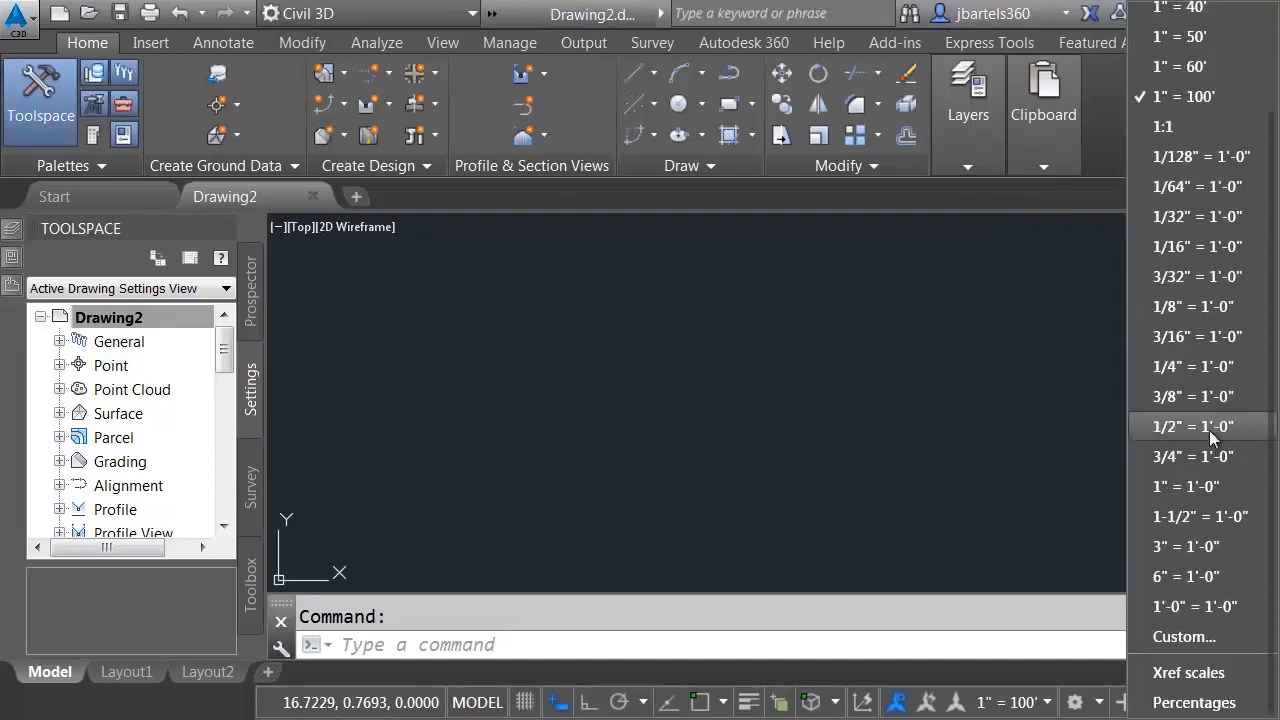
click(1183, 638)
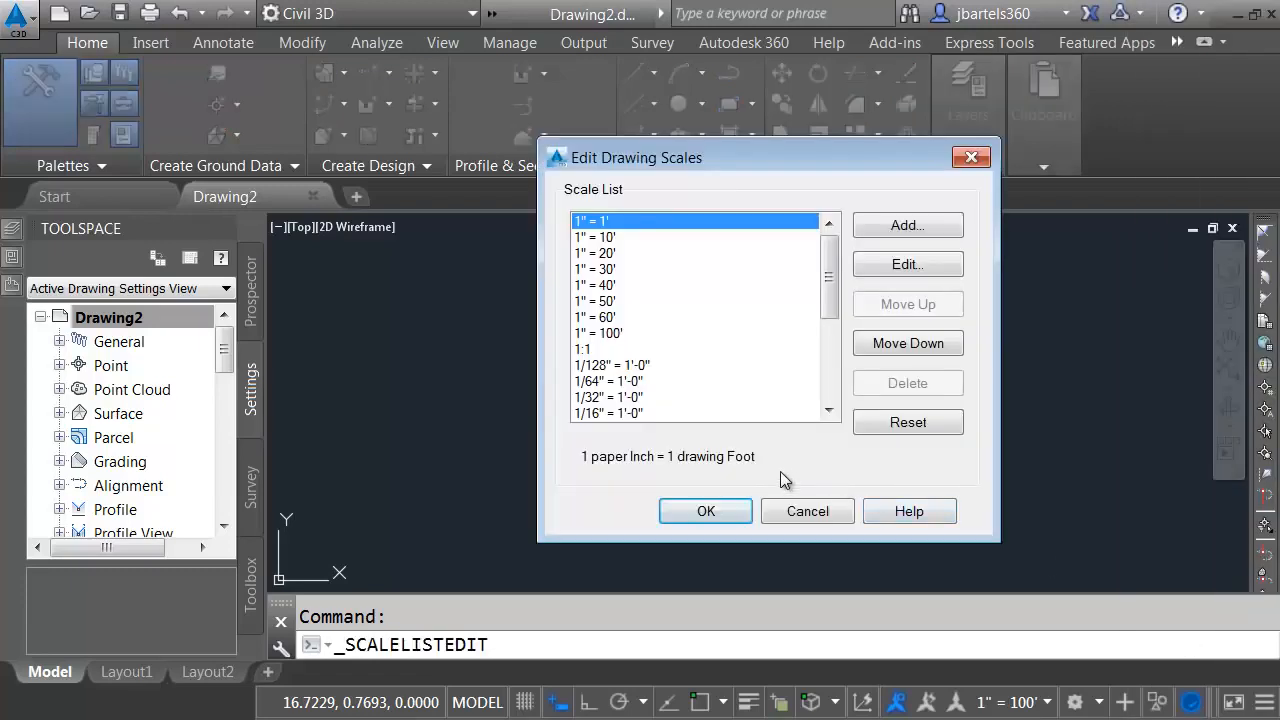
click(583, 350)
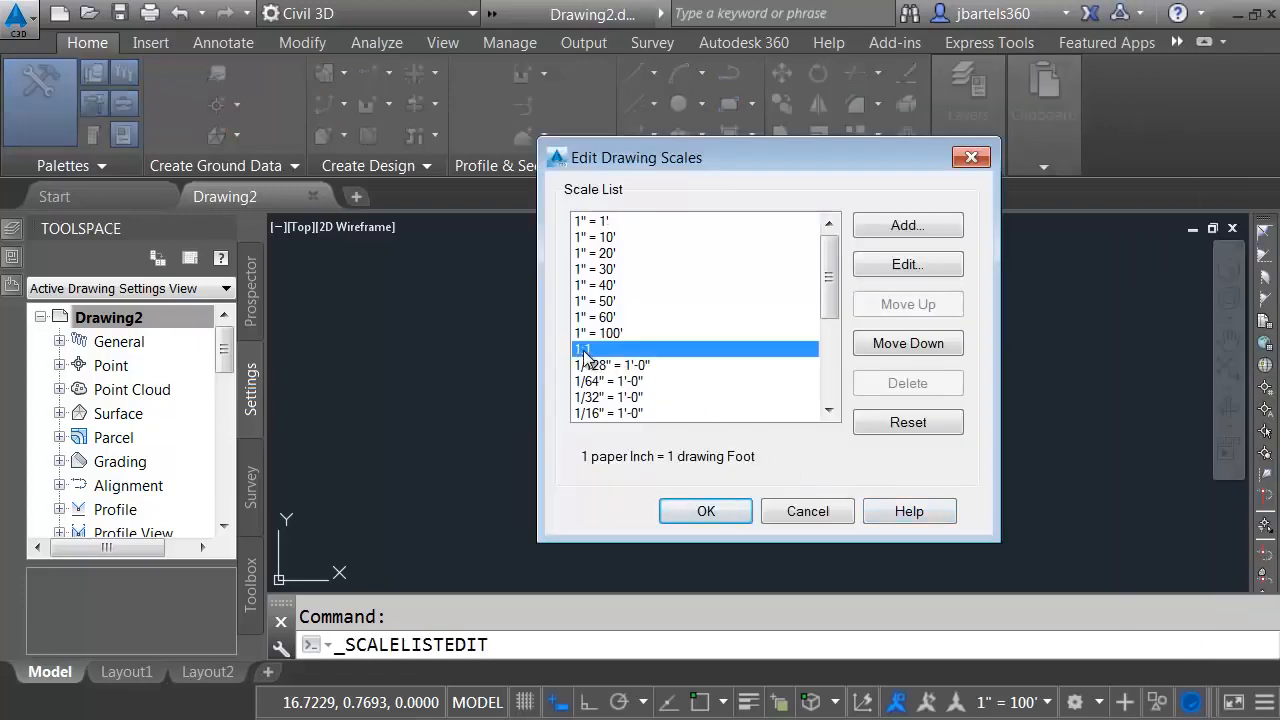
drag(828, 278, 826, 346)
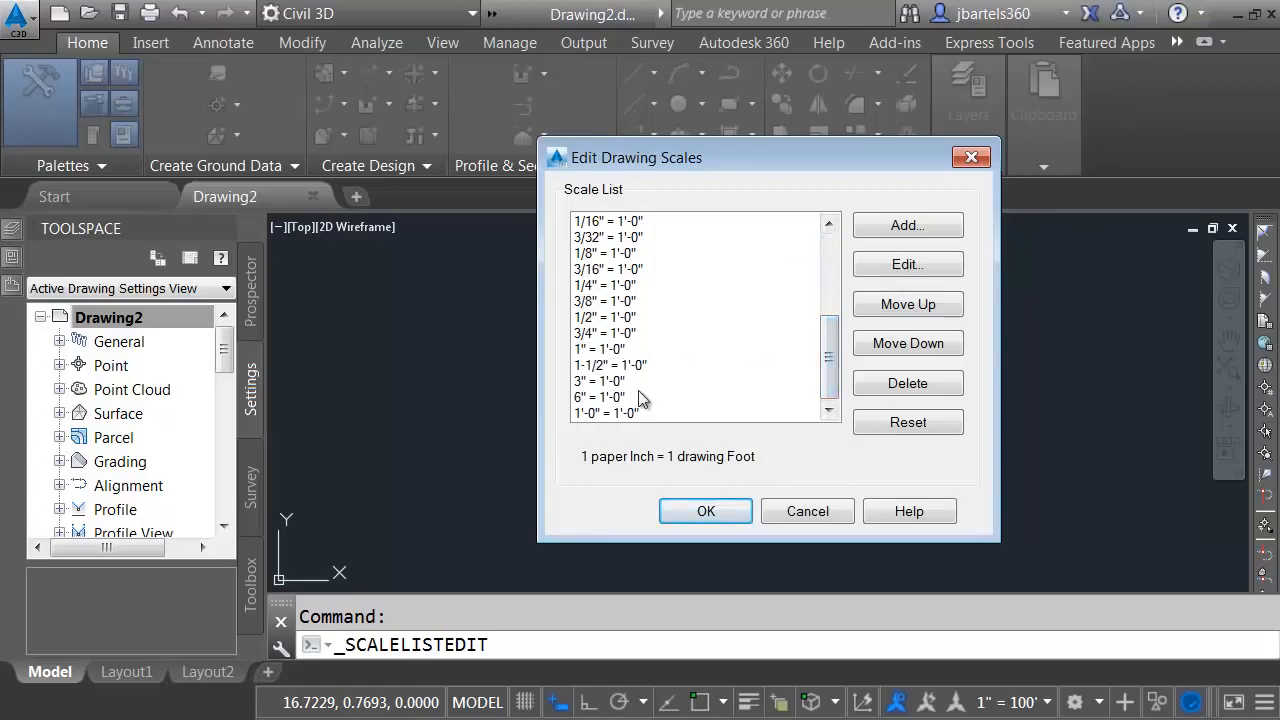
shift+click(606, 413)
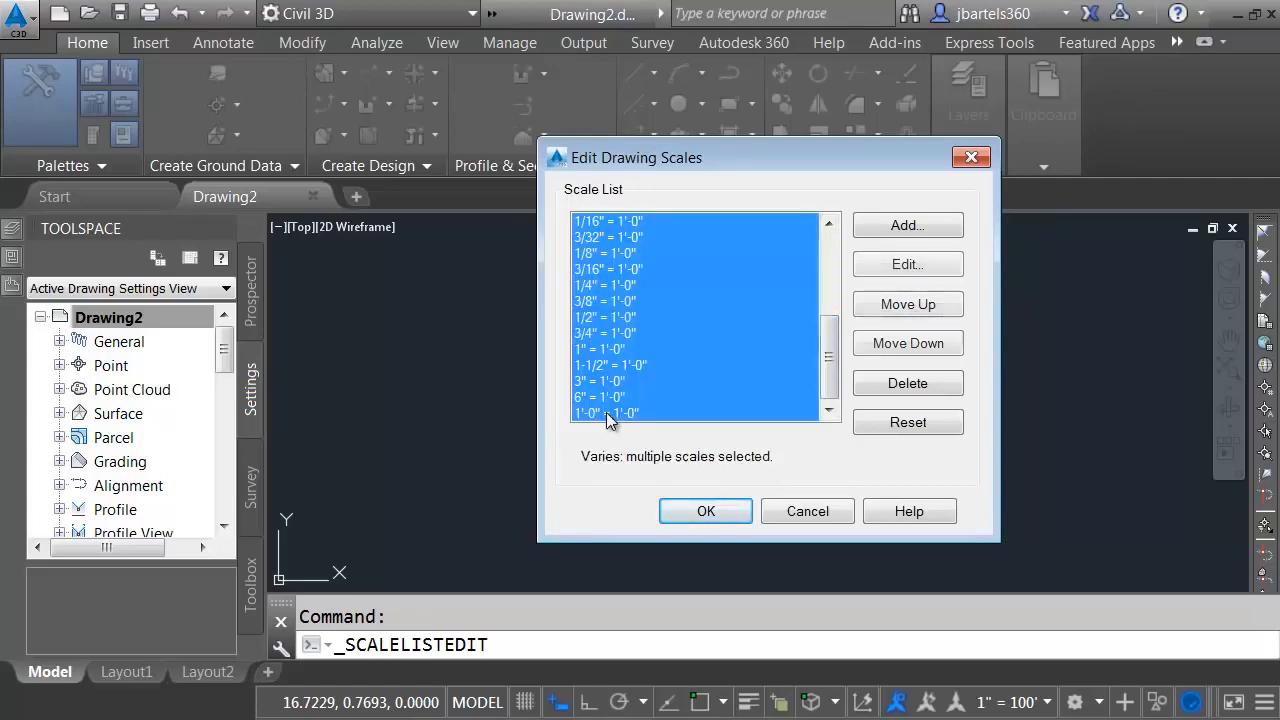
click(880, 383)
click(708, 511)
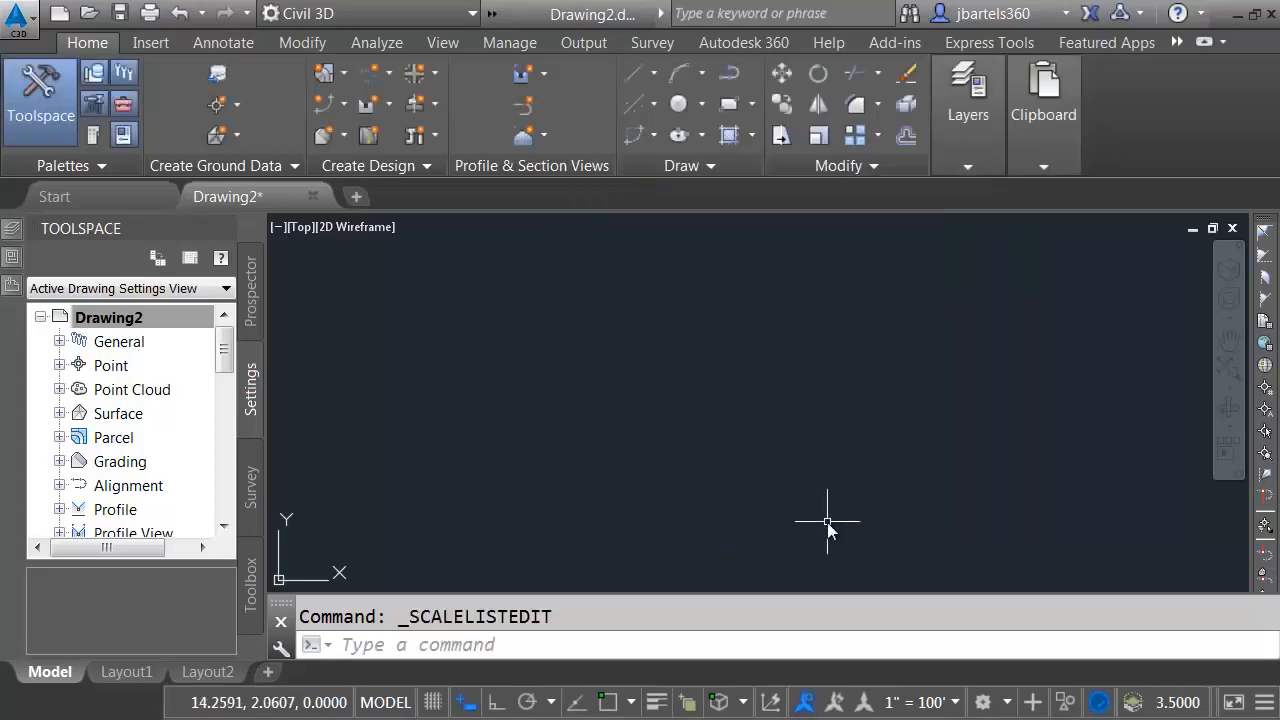
- Review the cleaned-up annotation scale list in the Edit Drawing Scales dialog and close it without changes
click(954, 702)
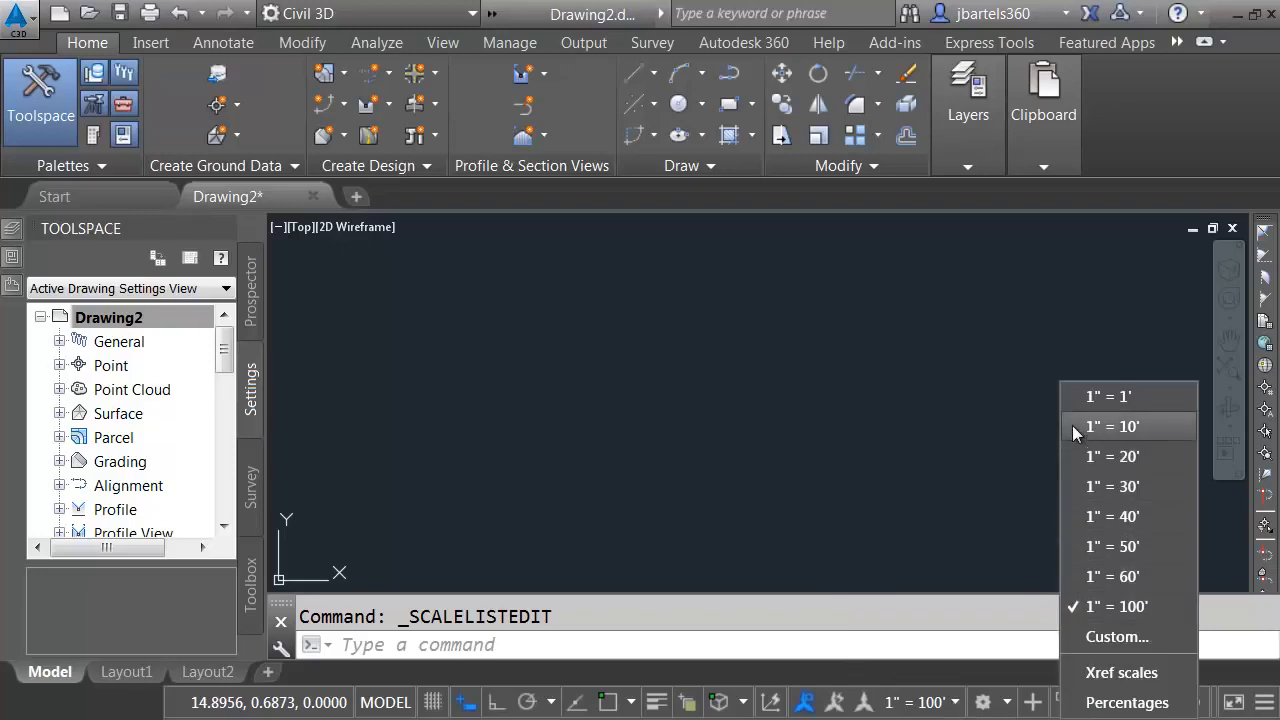
click(1097, 637)
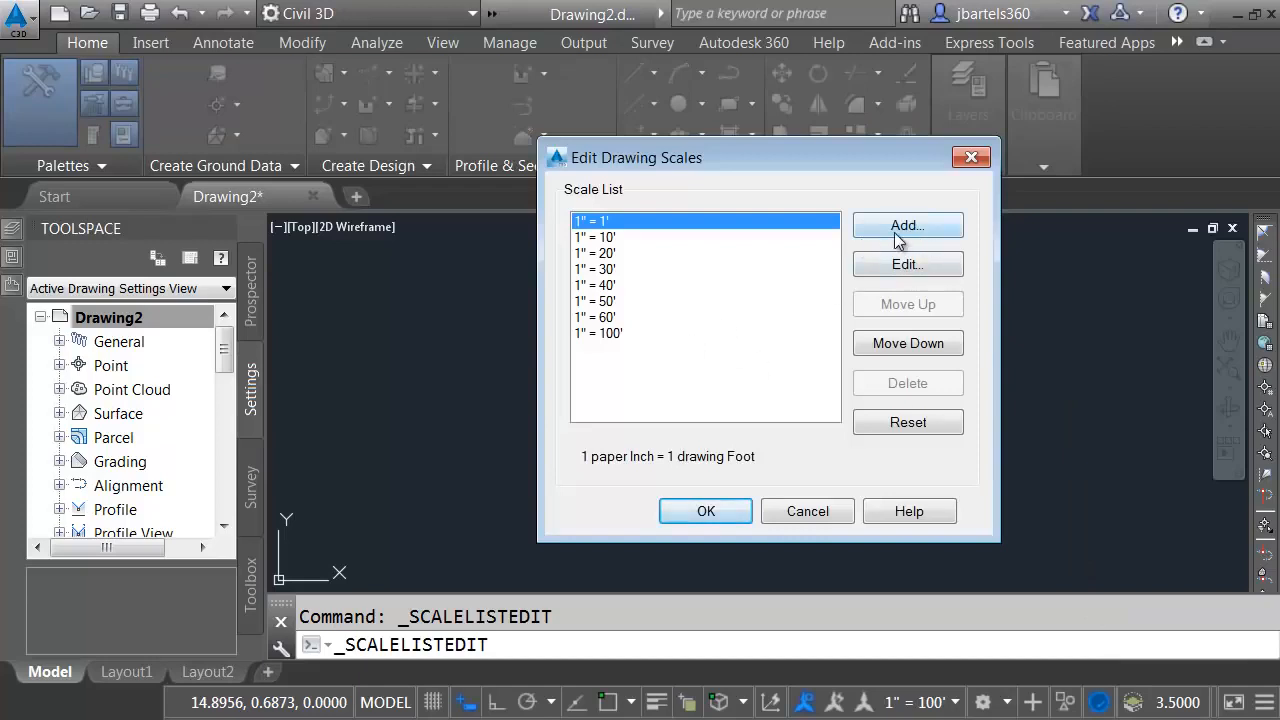
click(971, 159)
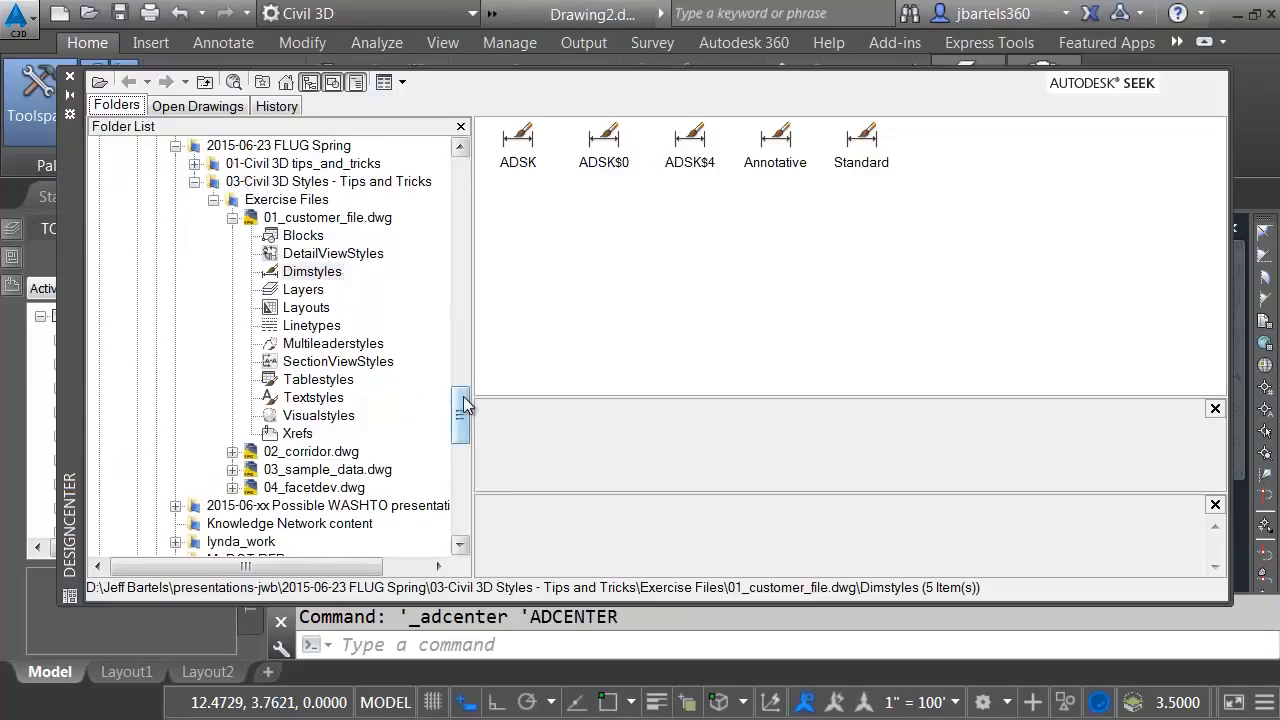
- Browse DesignCenter to the Exercise Files folder and expand the contents of 01_customer_file.dwg
mouse_move(463, 407)
mouse_down()
mouse_move(461, 380)
mouse_move(461, 393)
mouse_up()
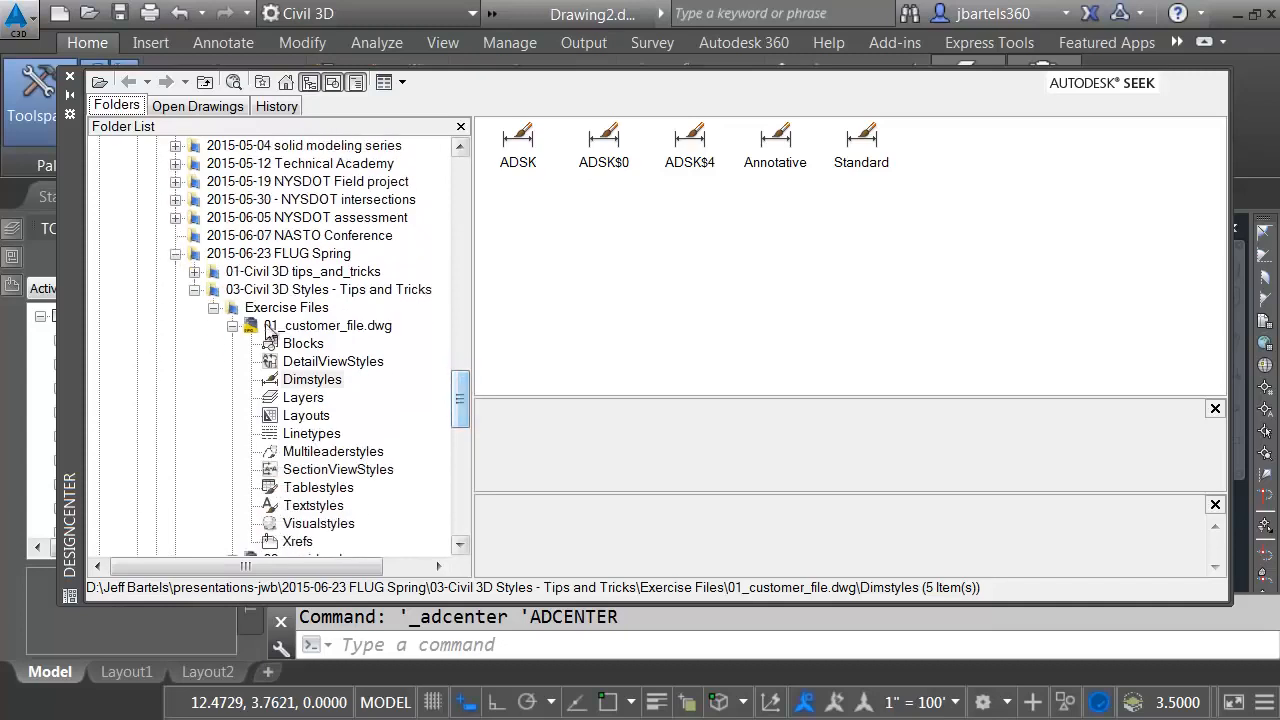
click(213, 308)
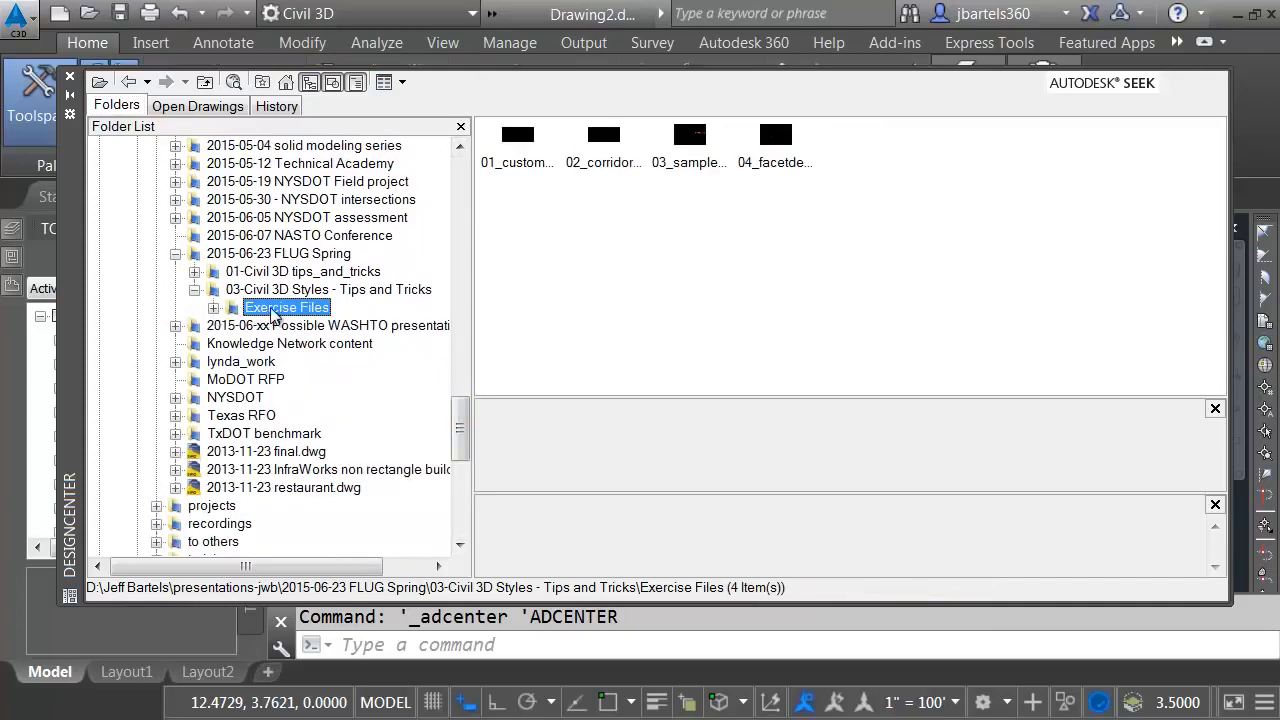
click(213, 308)
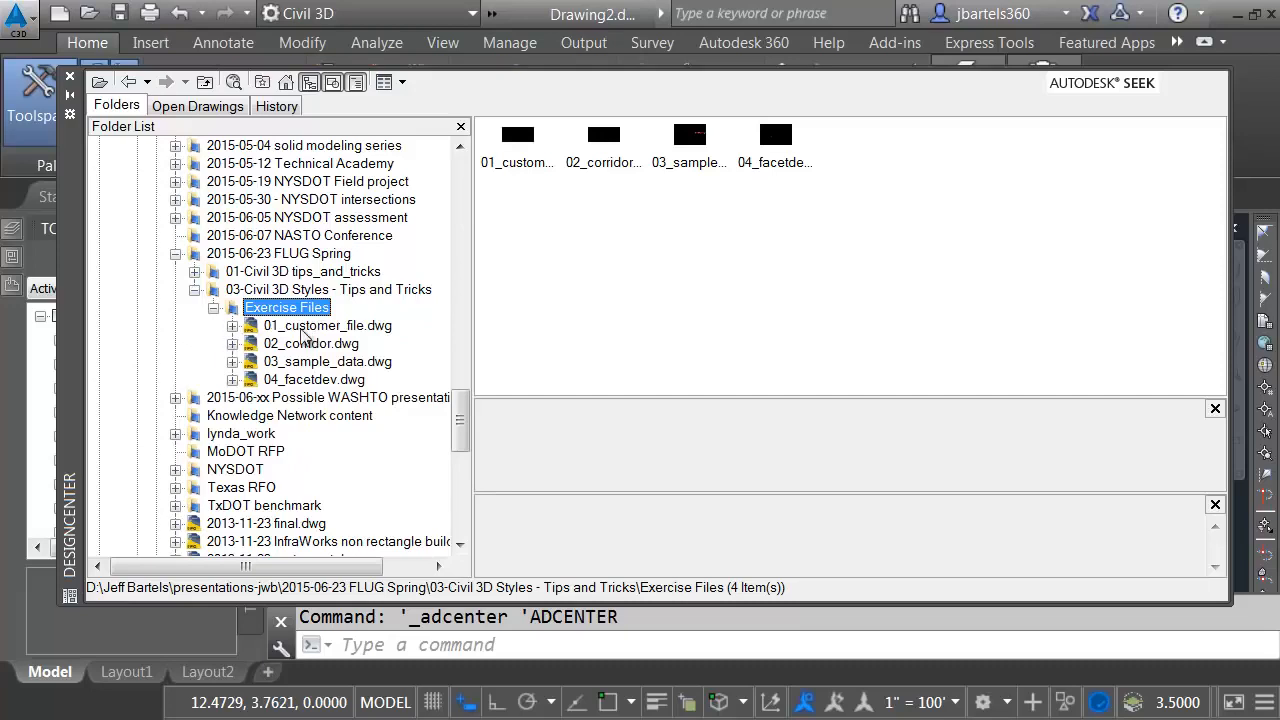
click(232, 326)
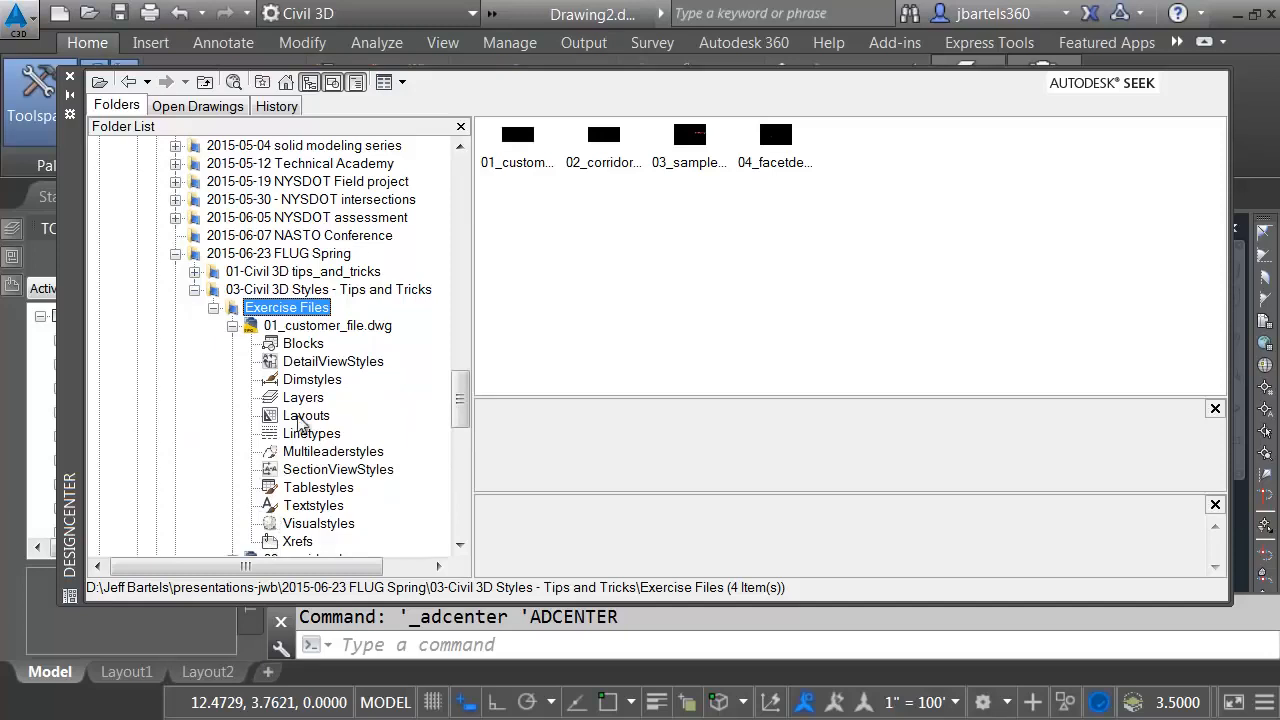
- Copy all layers of 01_customer_file.dwg, from -BNDRYCOR through Z-VIEWFRAME, into the current drawing
click(305, 398)
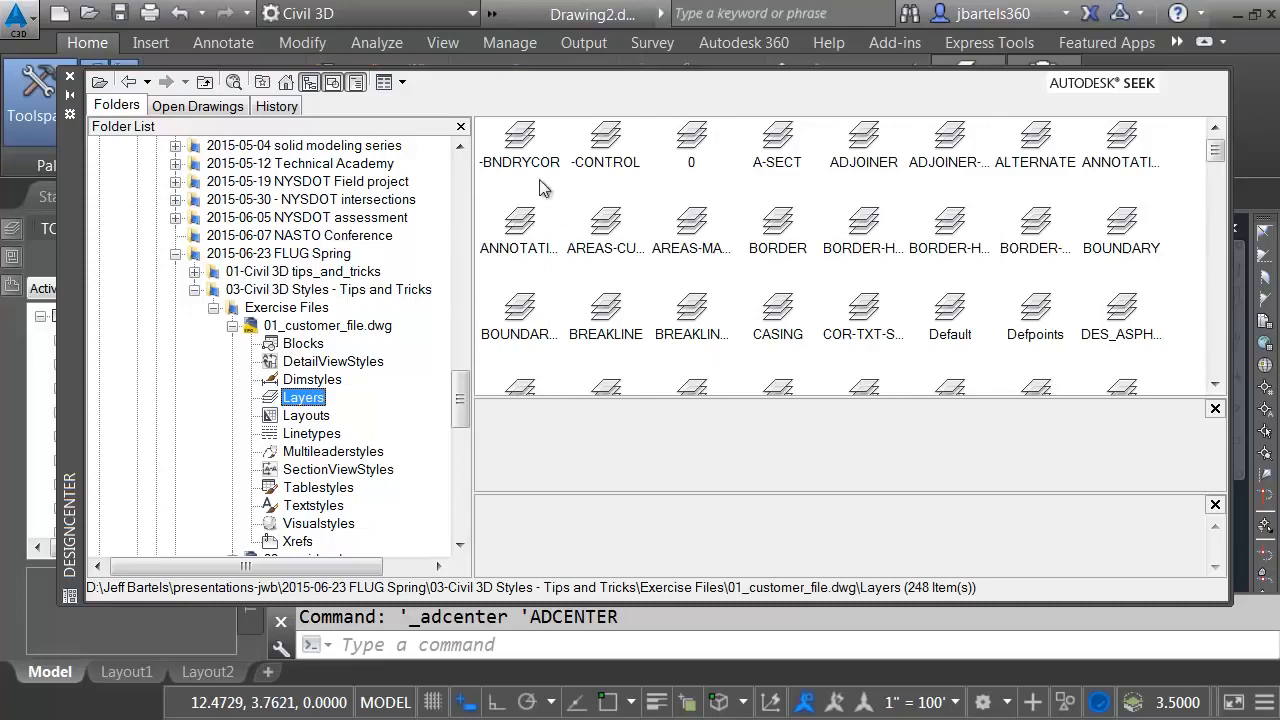
click(522, 140)
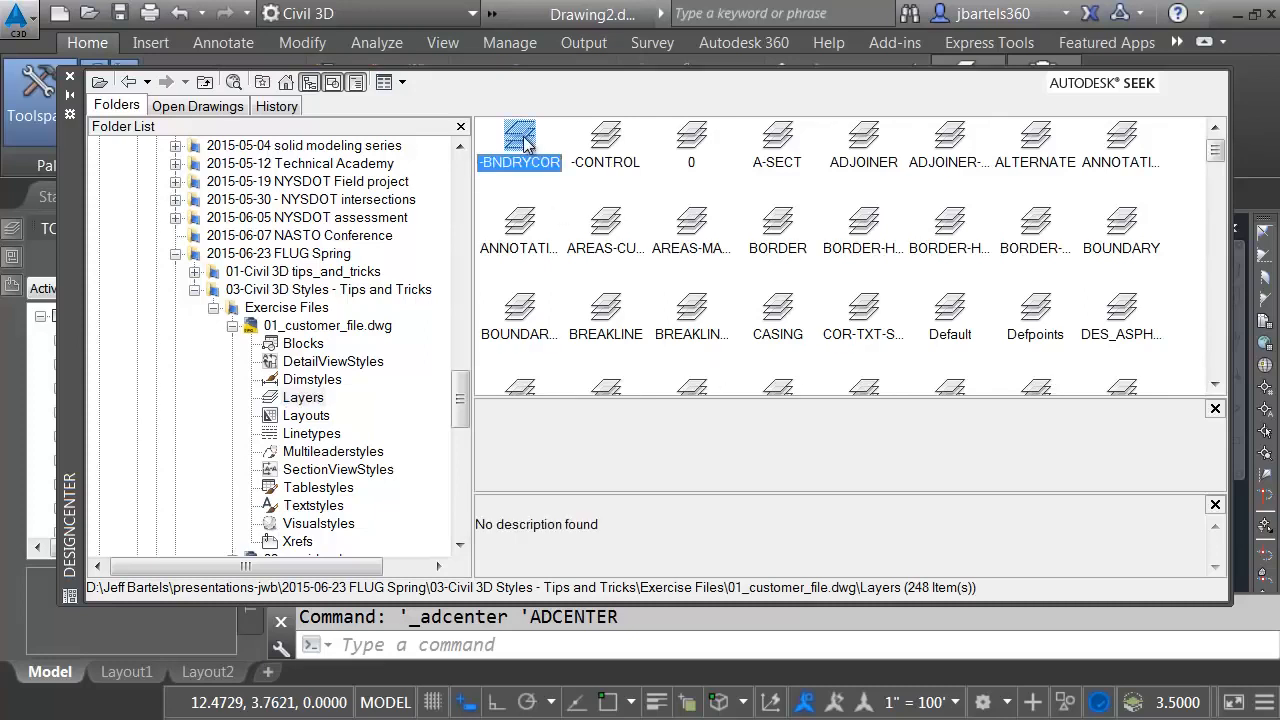
drag(1217, 150, 1216, 362)
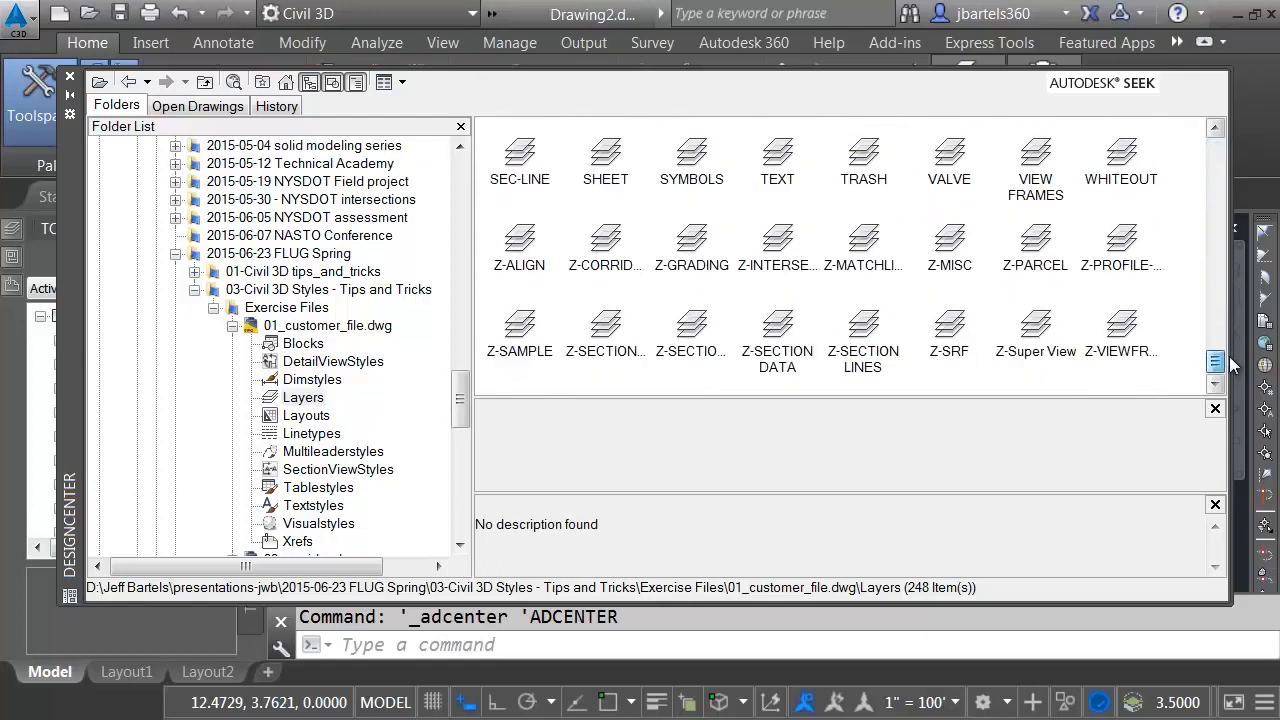
shift+click(1120, 340)
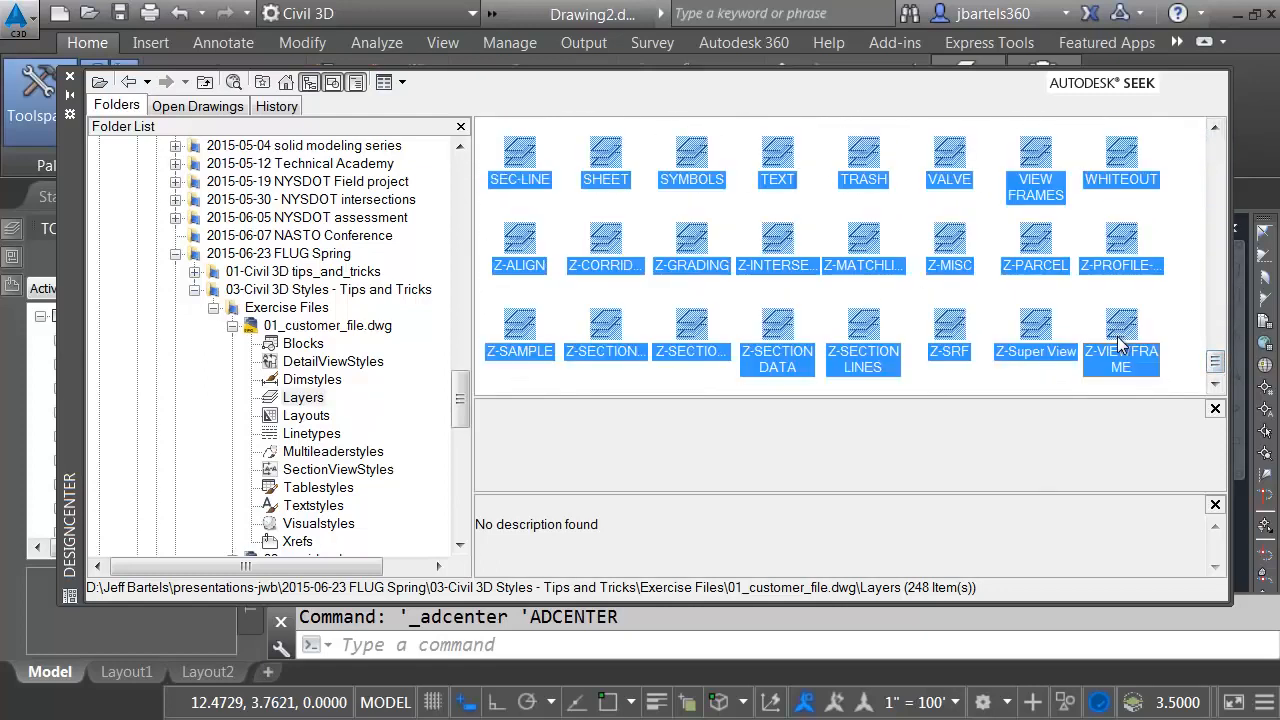
drag(1116, 326, 1240, 520)
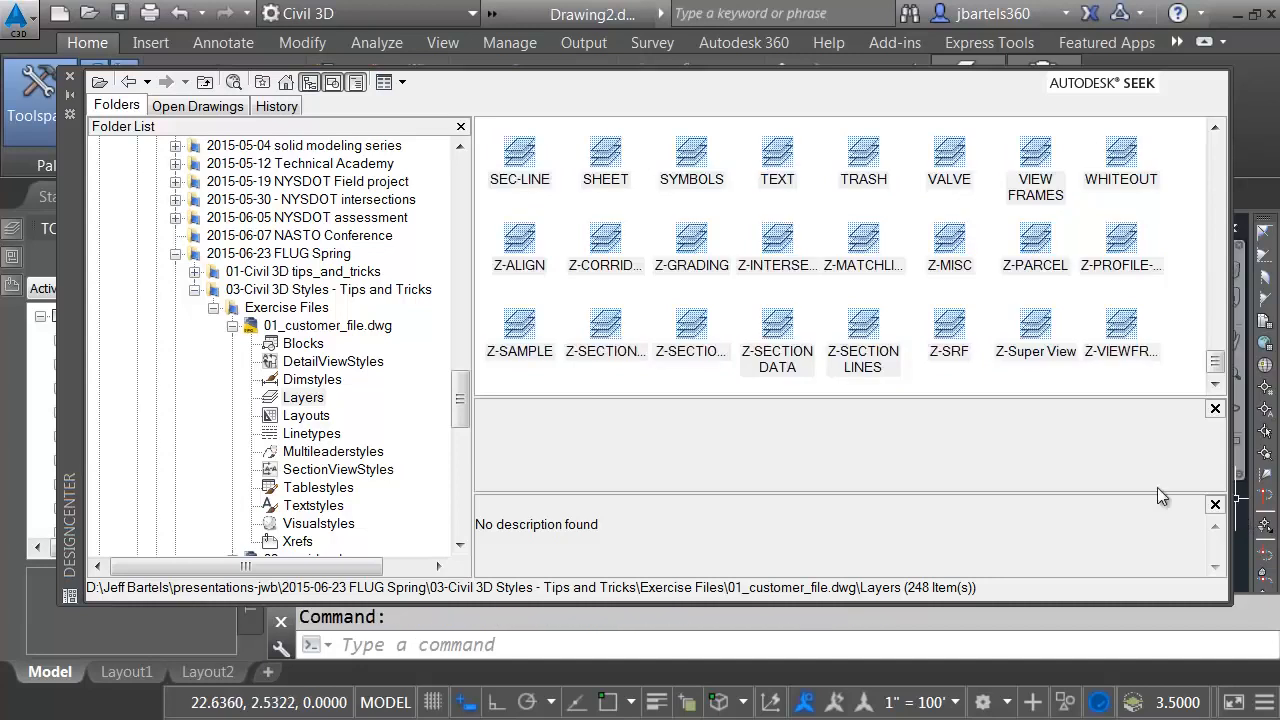
key(ctrl+a)
right_click(1035, 330)
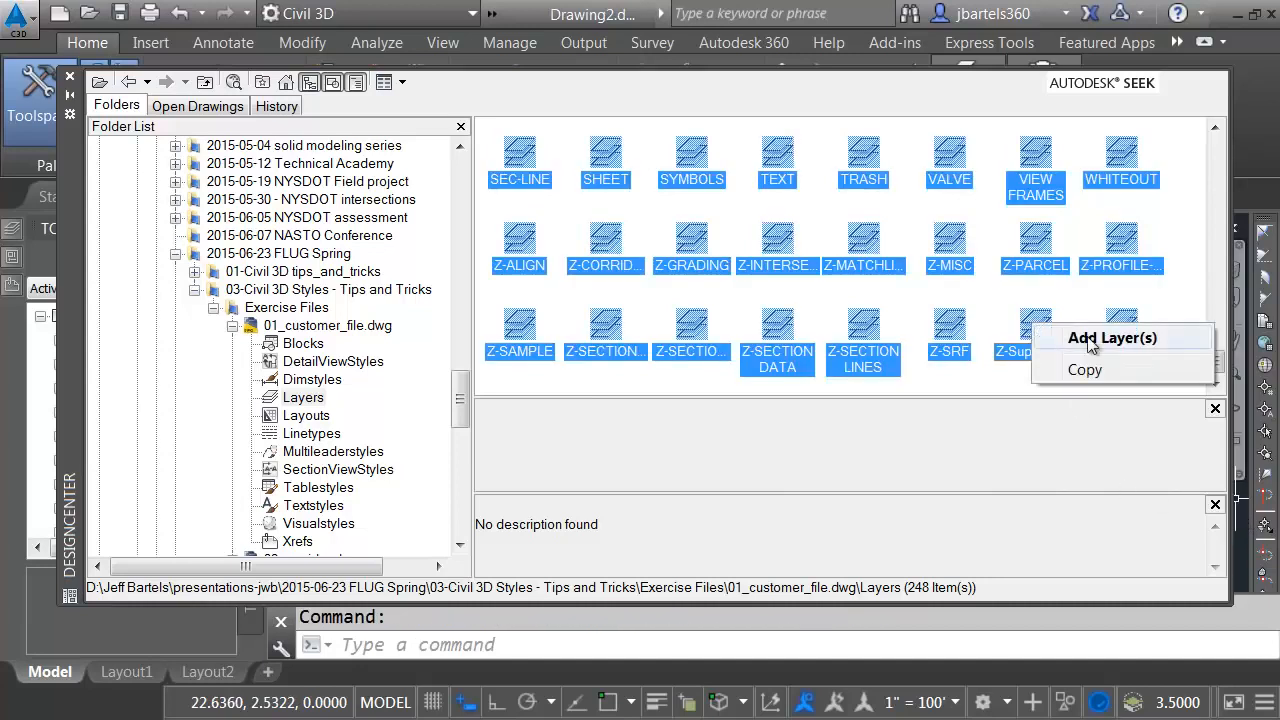
- Copy the ROMANS text style from 01_customer_file.dwg into the current drawing
click(318, 506)
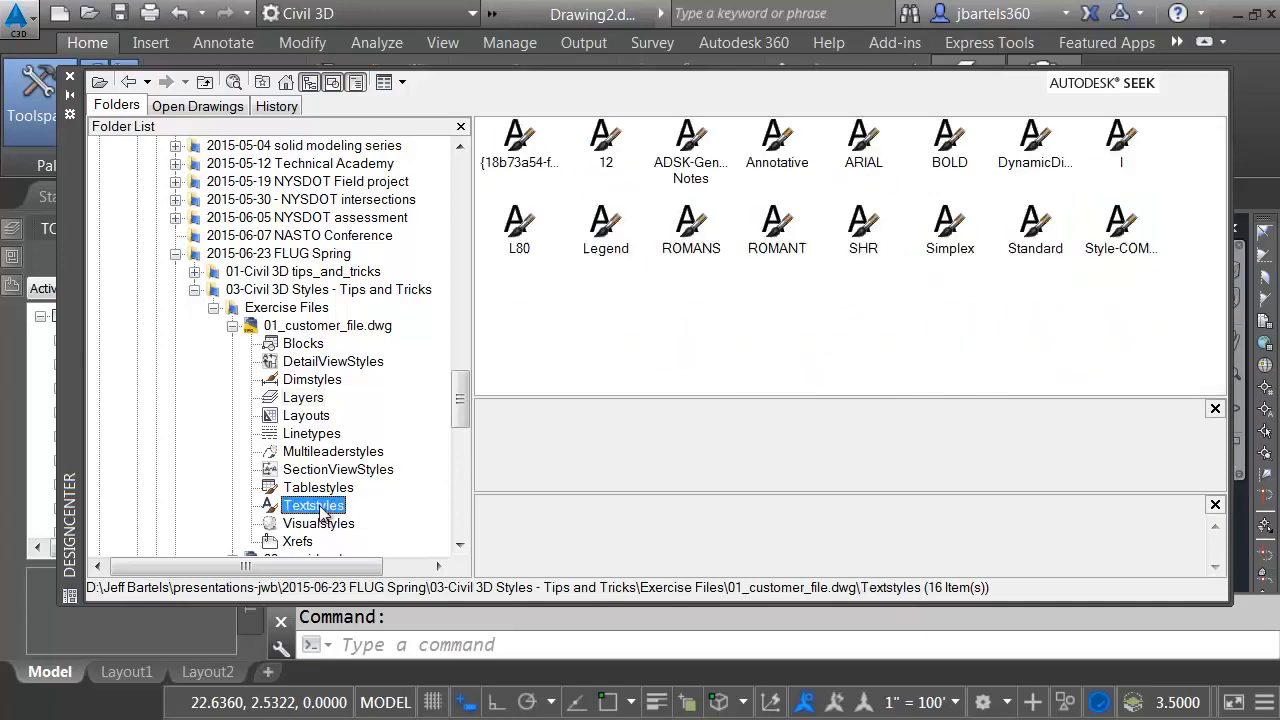
click(690, 152)
mouse_move(1205, 508)
mouse_down()
mouse_move(1240, 530)
mouse_move(861, 399)
mouse_move(696, 240)
mouse_move(783, 335)
mouse_move(1244, 536)
mouse_up()
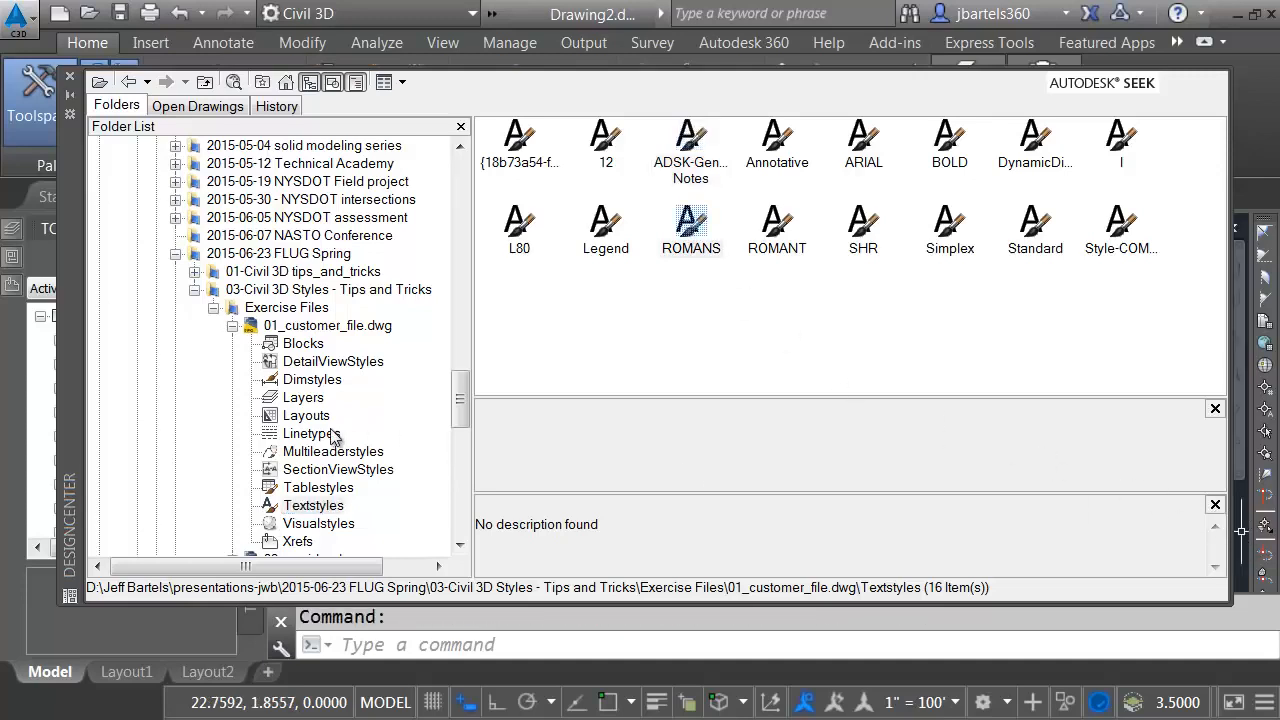
- Copy the dimension styles ADSK, ADSK$0 and ADSK$4 from 01_customer_file.dwg into the current drawing and close DesignCenter
click(314, 382)
mouse_move(738, 215)
mouse_down()
mouse_move(512, 142)
mouse_move(646, 229)
mouse_move(1244, 536)
mouse_up()
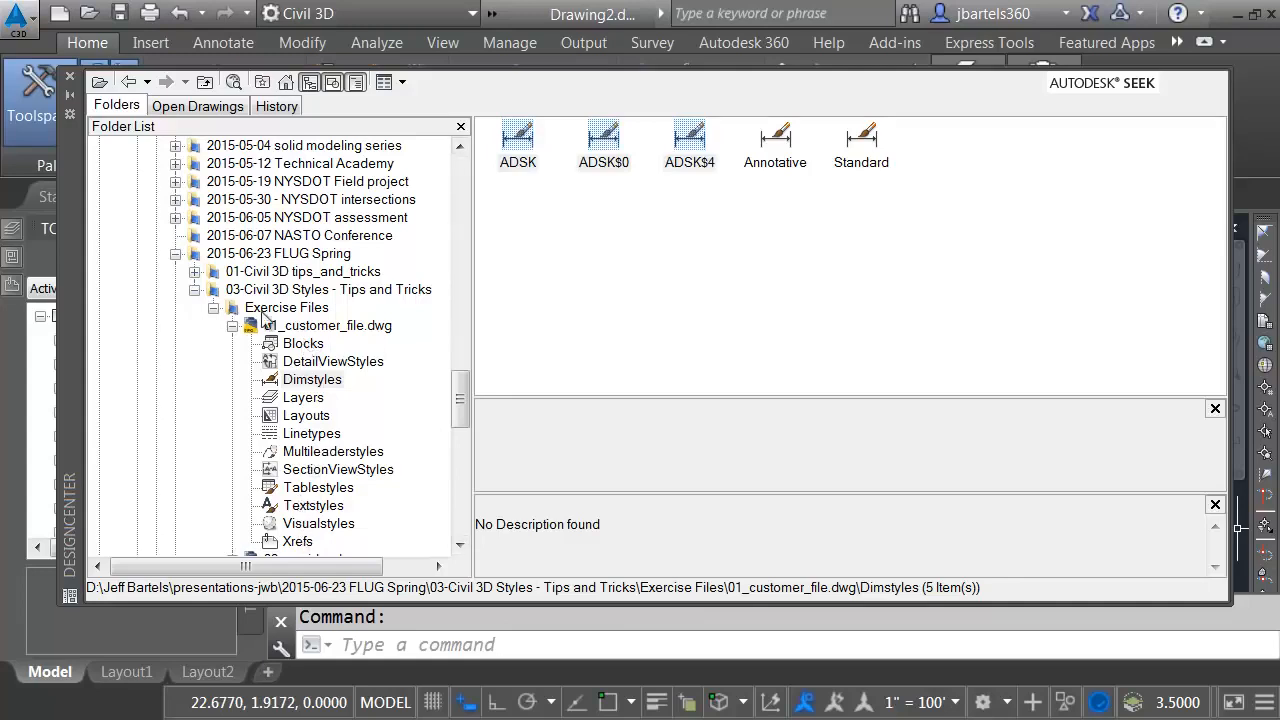
click(69, 76)
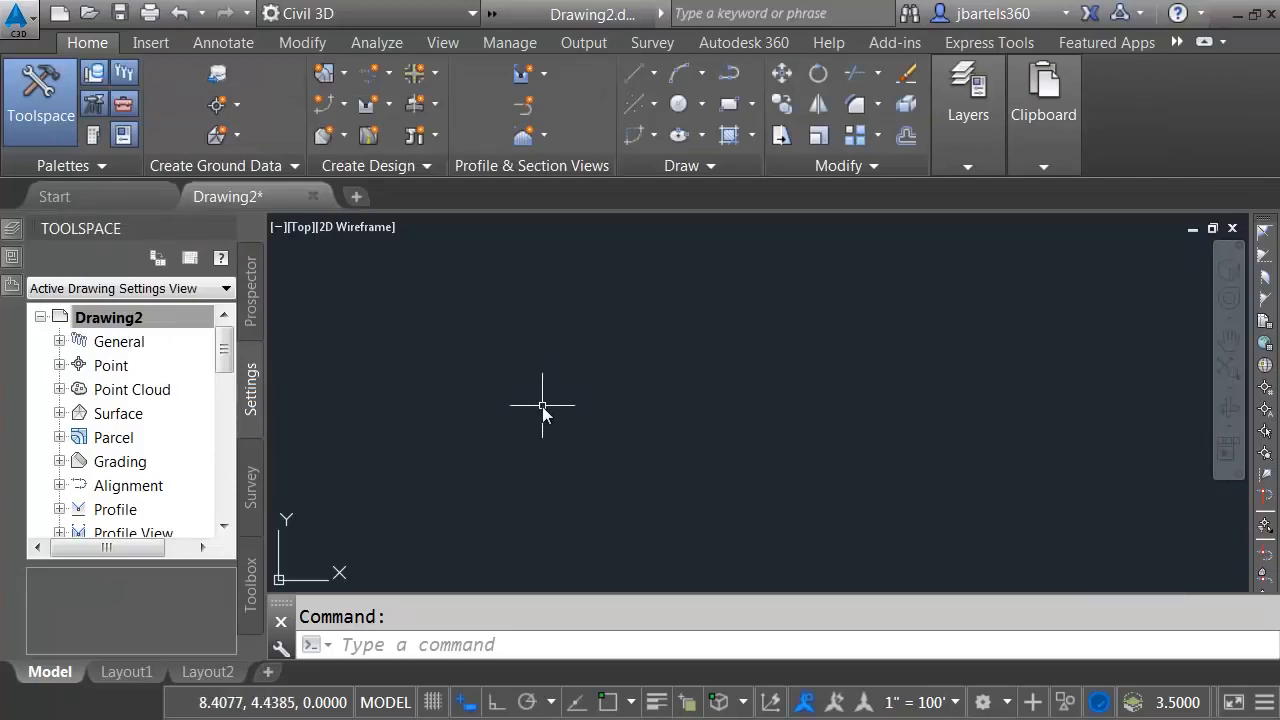
- Open the label style defaults of Drawing2 and expand all property categories
right_click(100, 318)
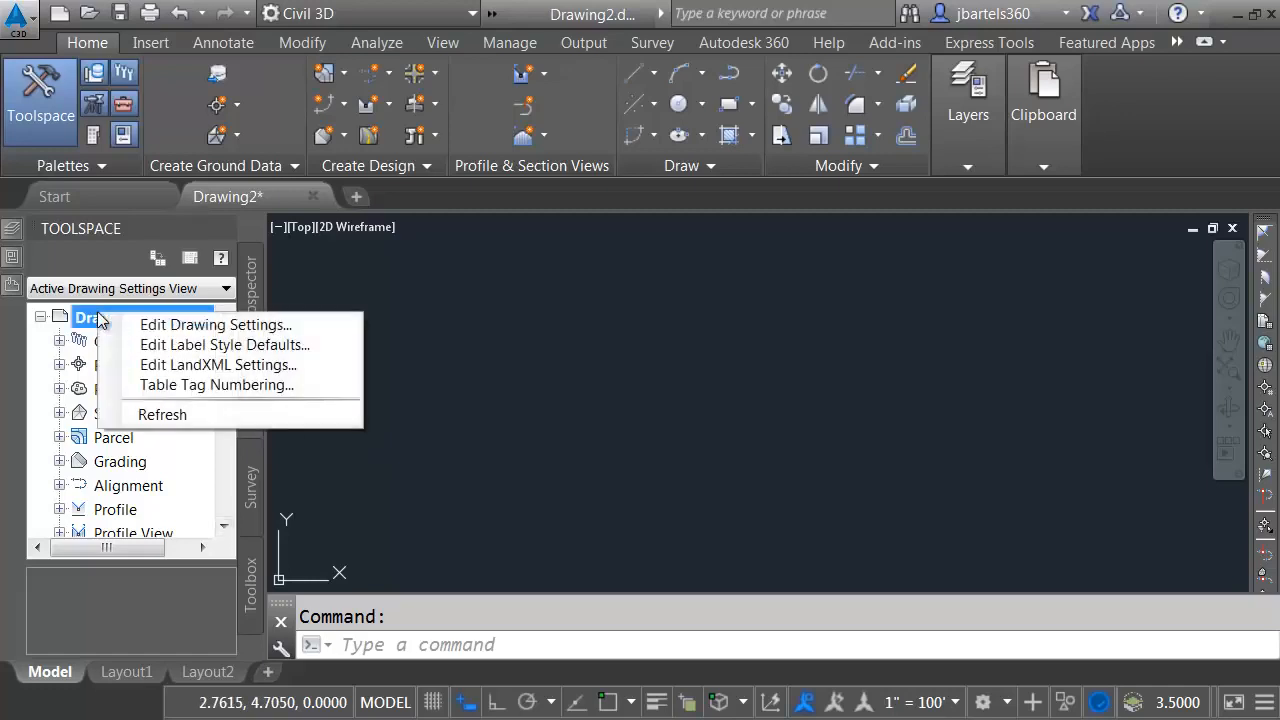
click(143, 350)
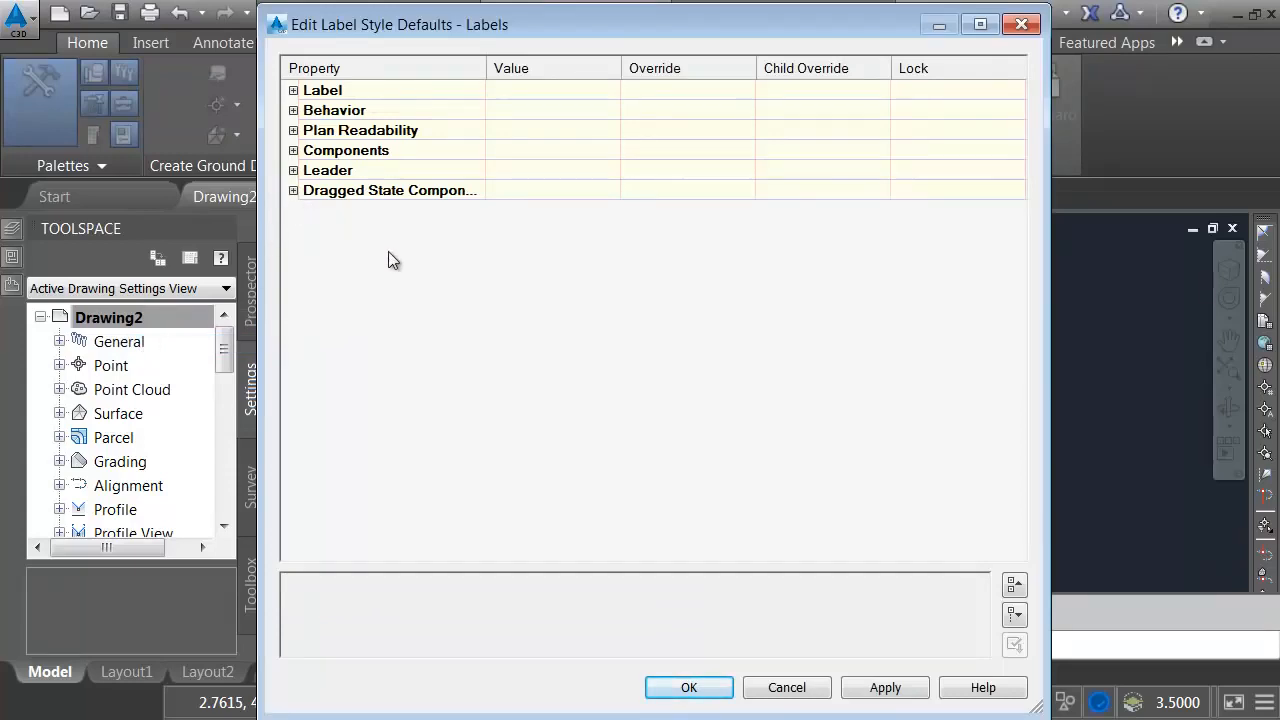
click(293, 90)
click(293, 170)
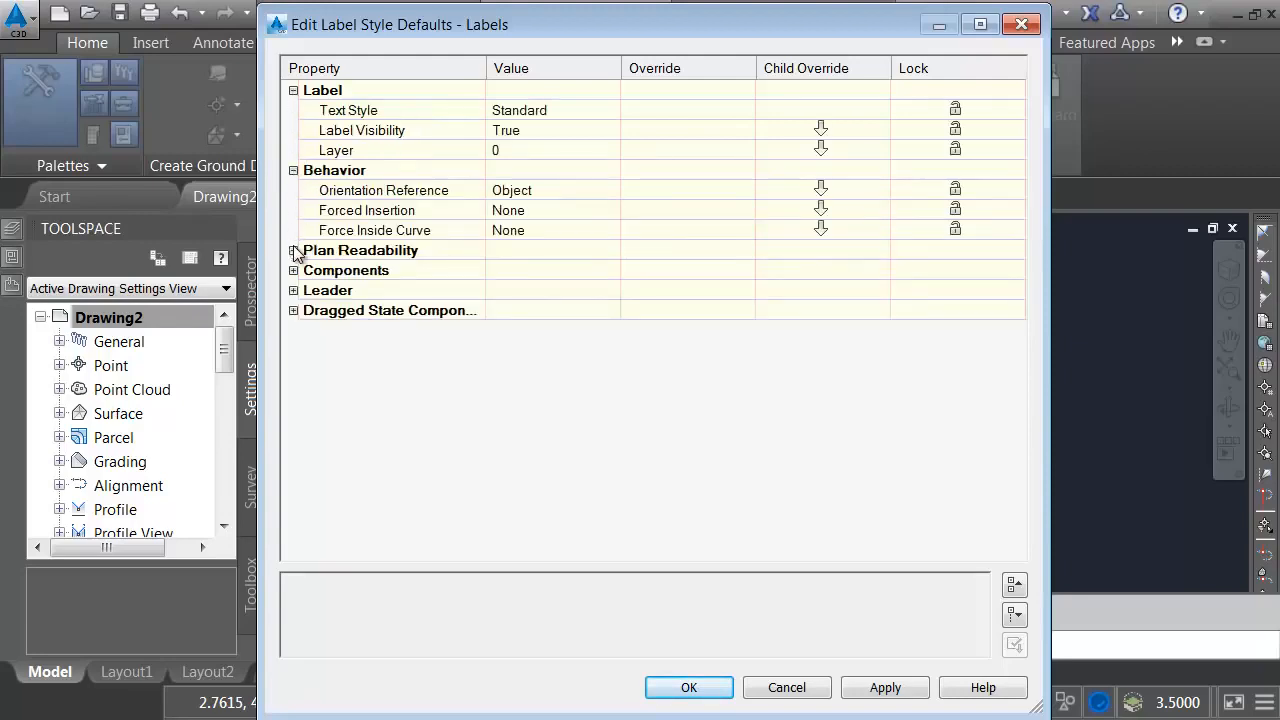
click(1014, 617)
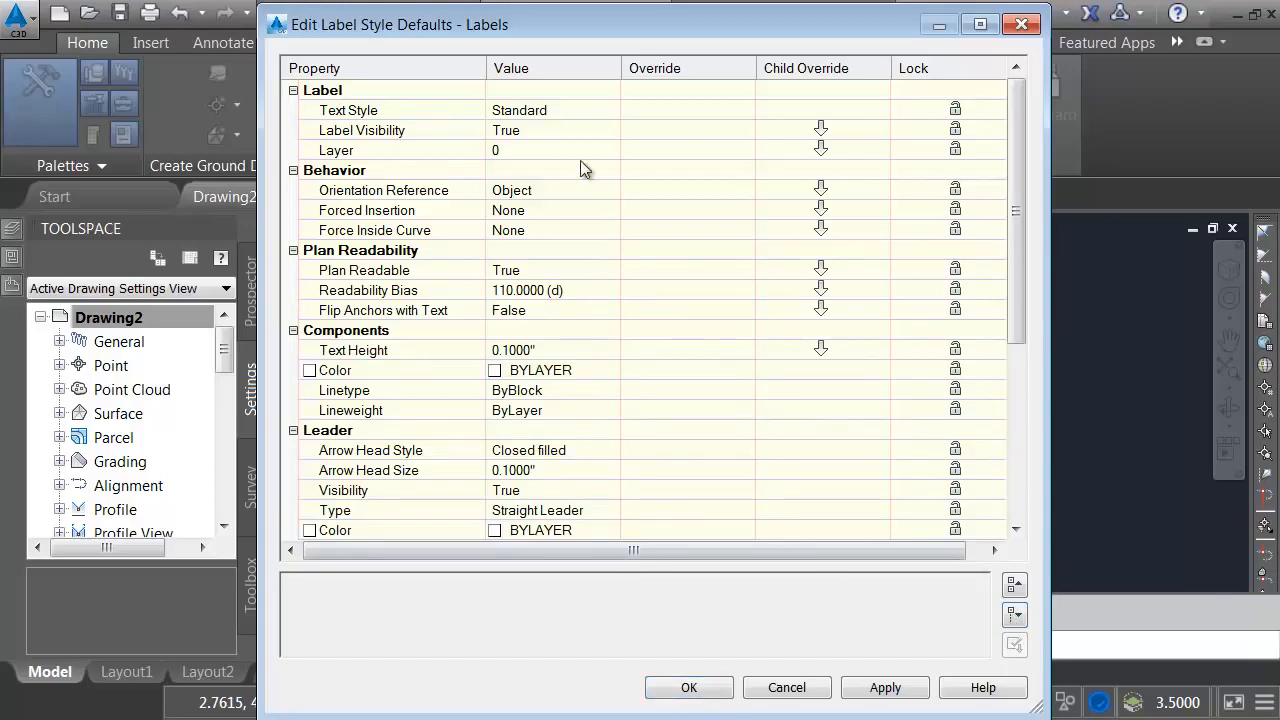
- Set the default label text style to ROMANS
click(556, 110)
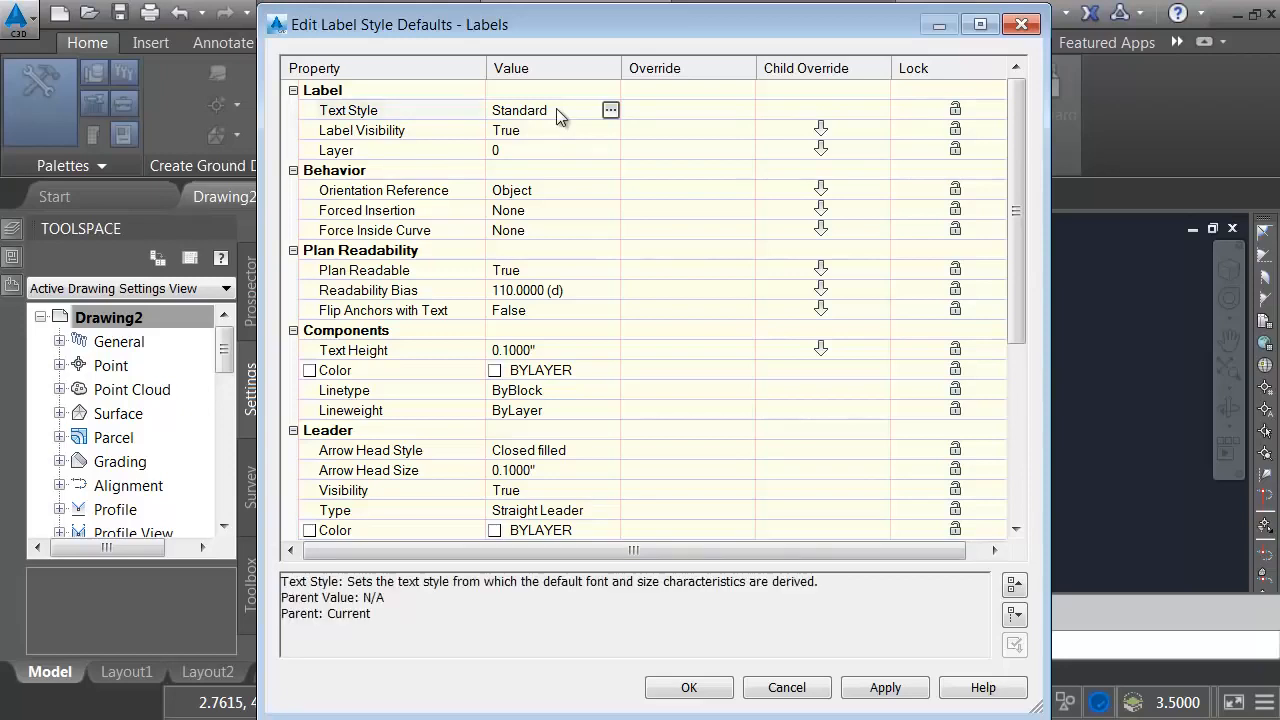
click(610, 110)
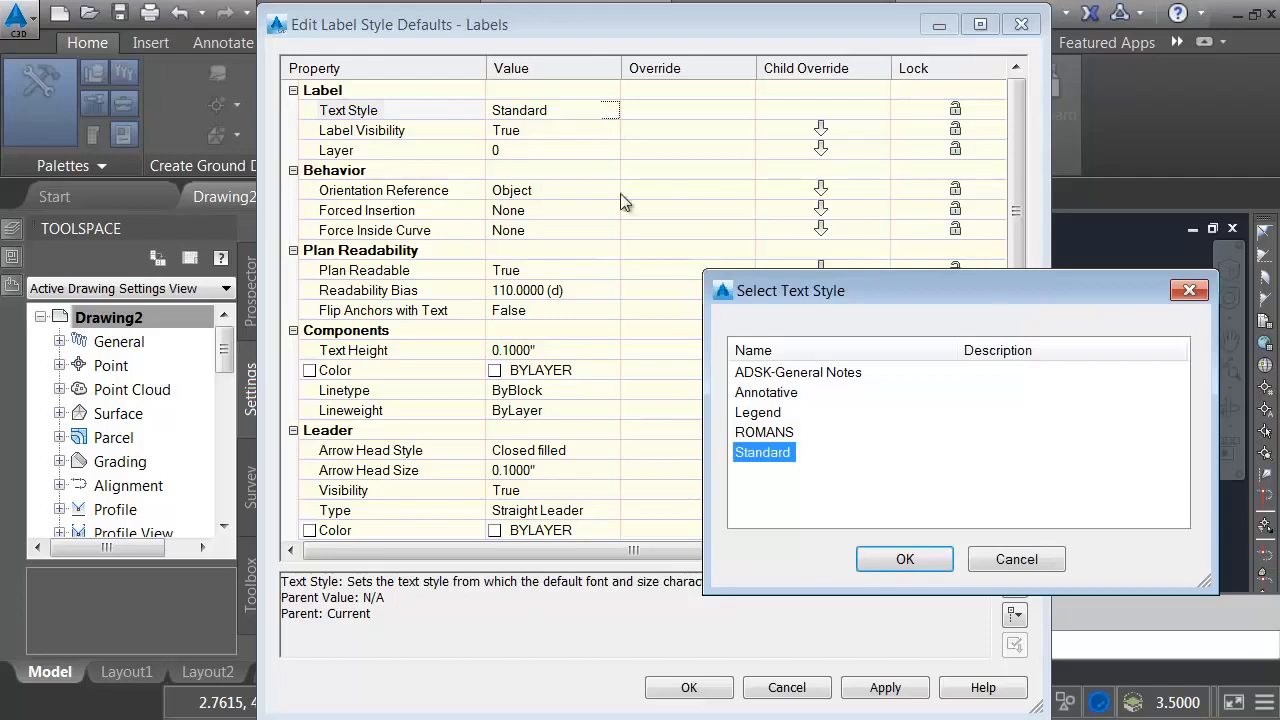
click(752, 435)
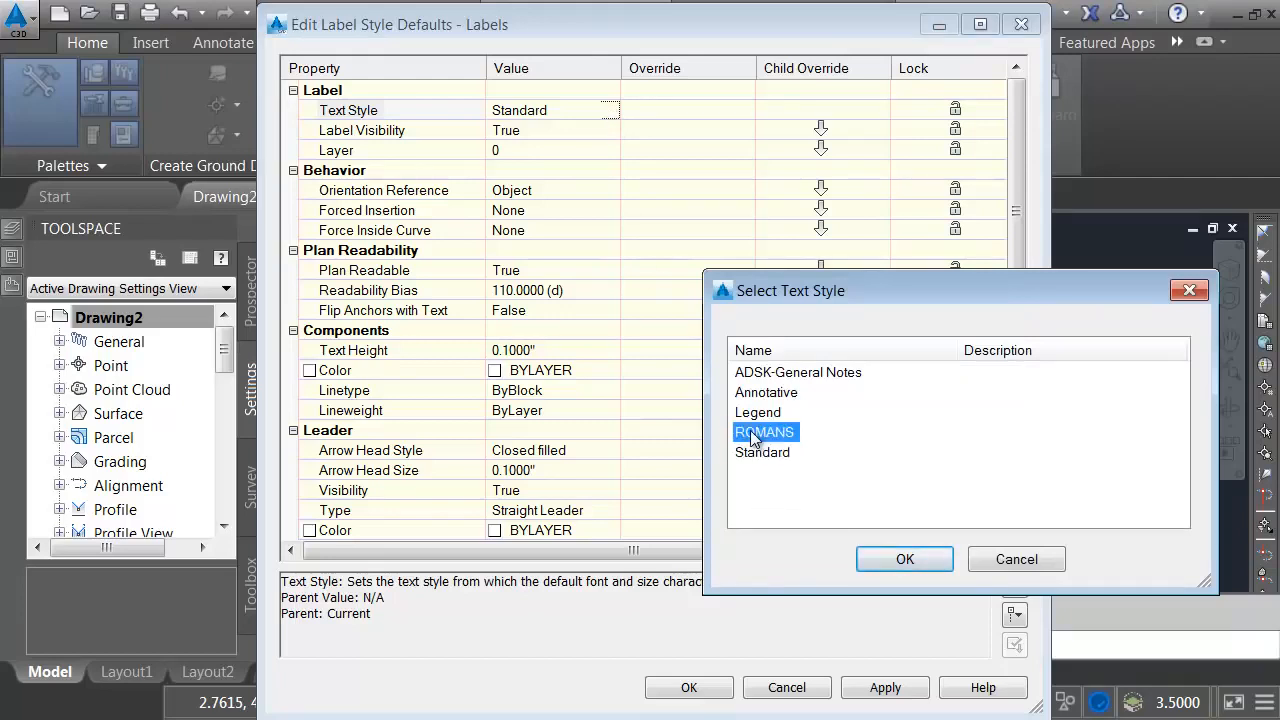
click(898, 561)
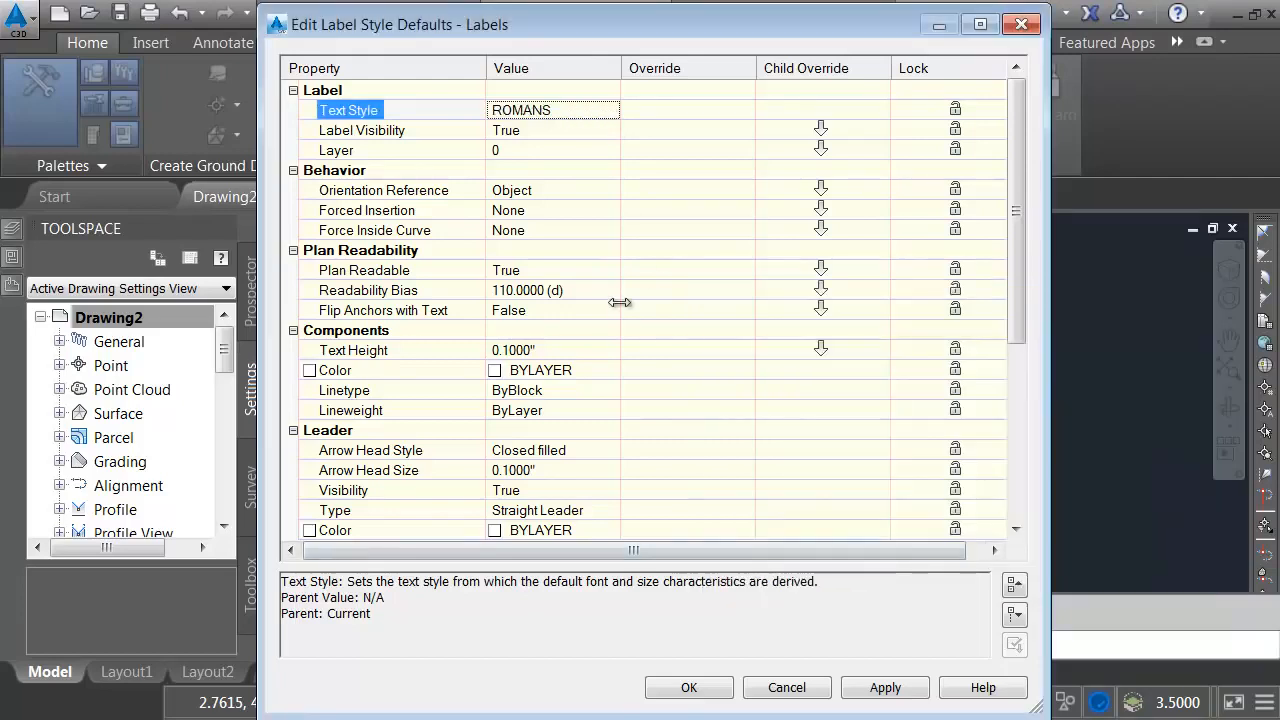
- Set the Readability Bias in the Plan Readability defaults to 90 degrees
click(540, 290)
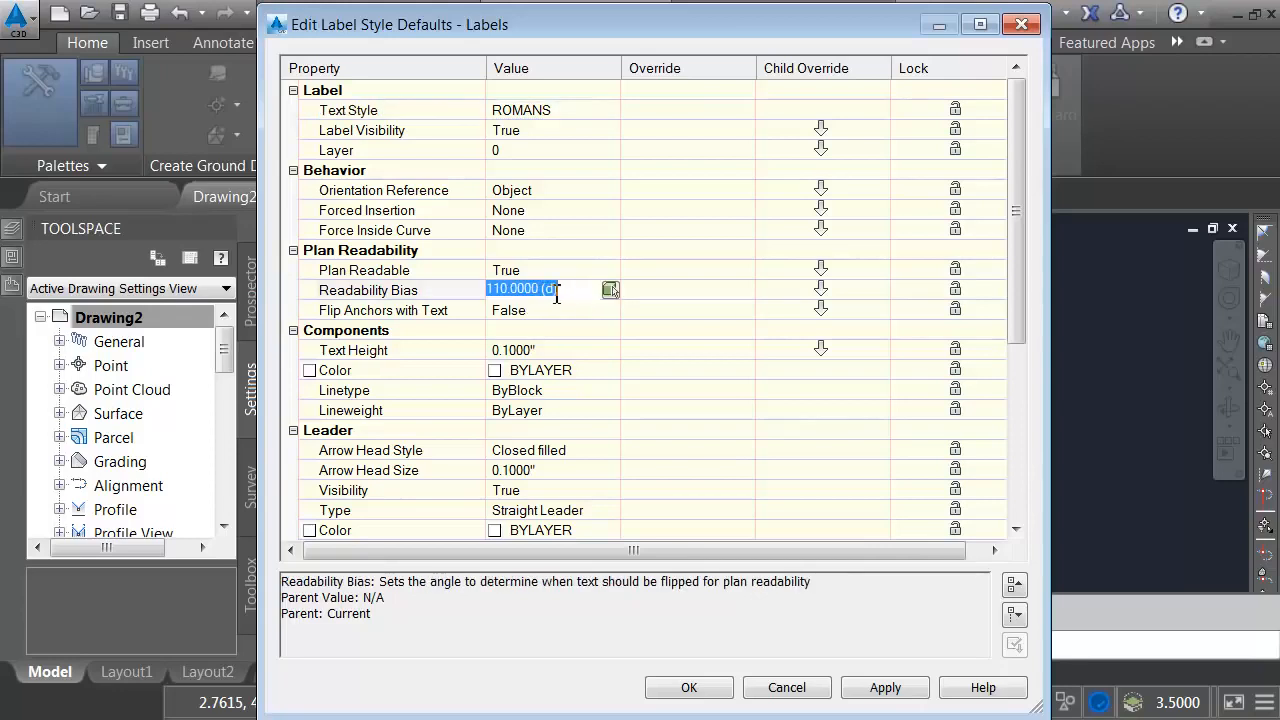
text(90)
key(Return)
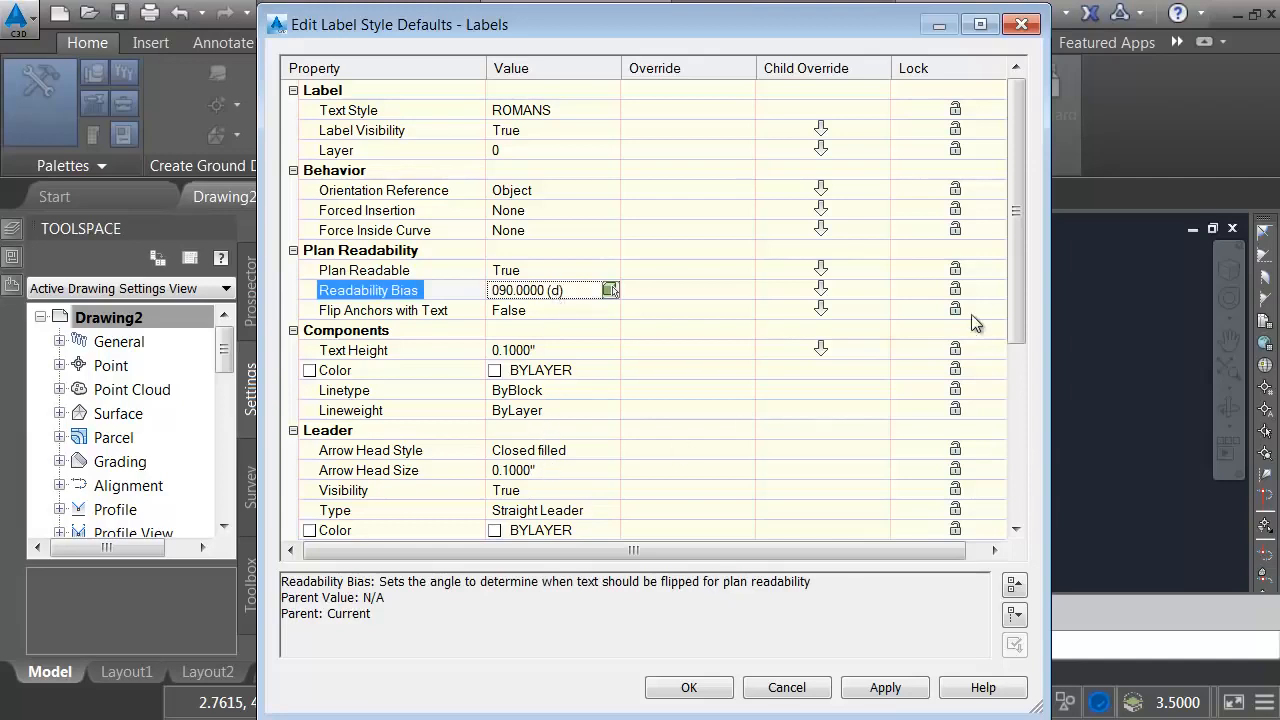
- Set the default text height of the label components to 0.1250"
drag(1016, 310, 1018, 400)
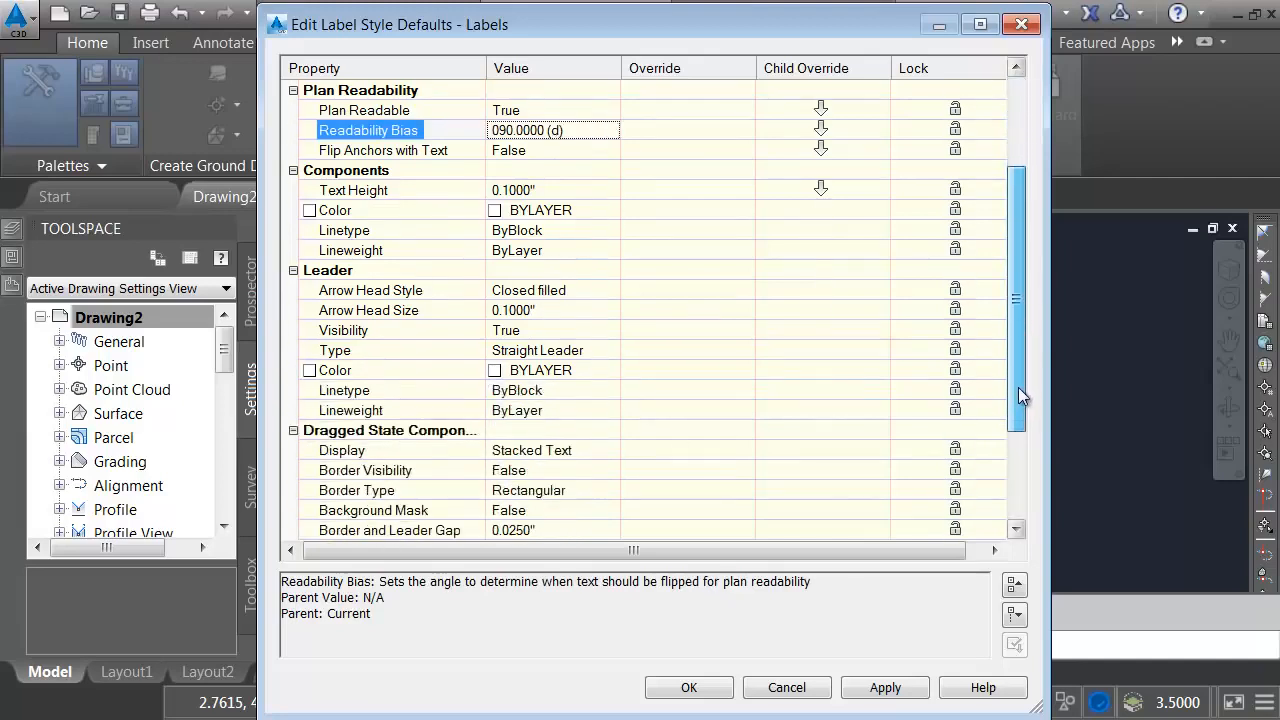
click(508, 190)
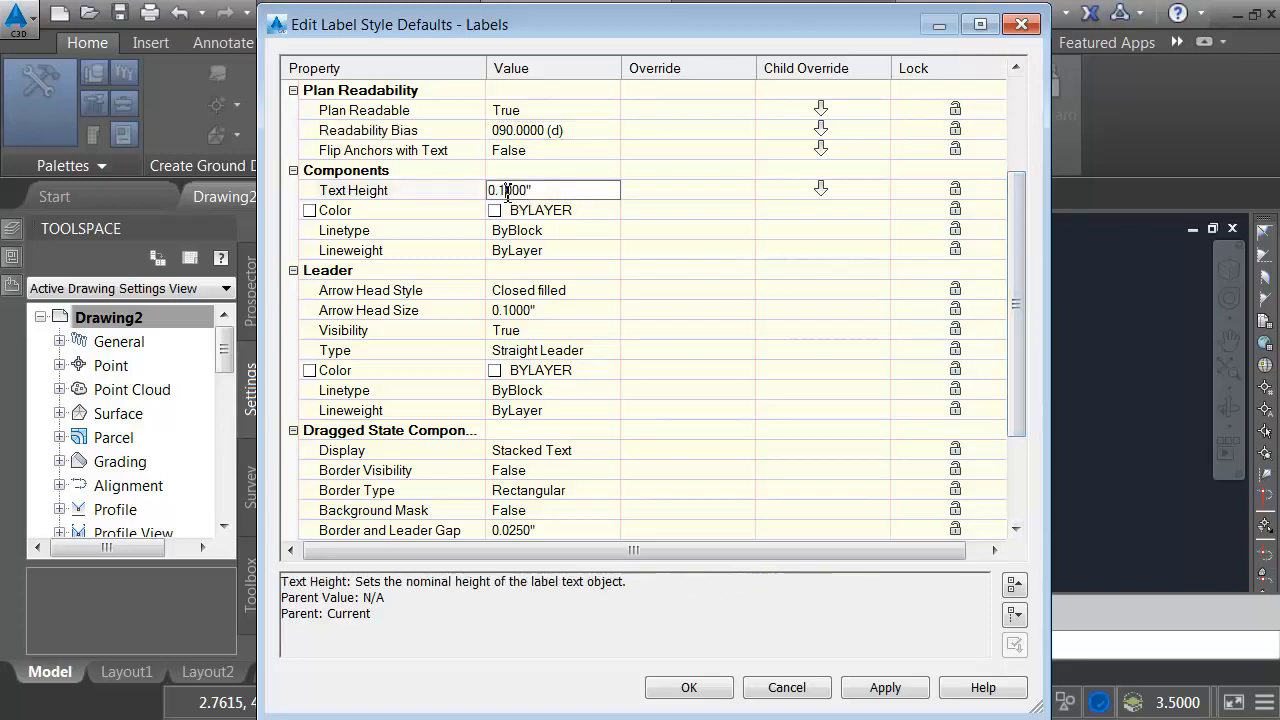
drag(505, 190, 519, 196)
text(25)
- Set the text height of the dragged state components to 0.1250"
drag(1017, 314, 1016, 347)
click(520, 490)
drag(504, 490, 522, 494)
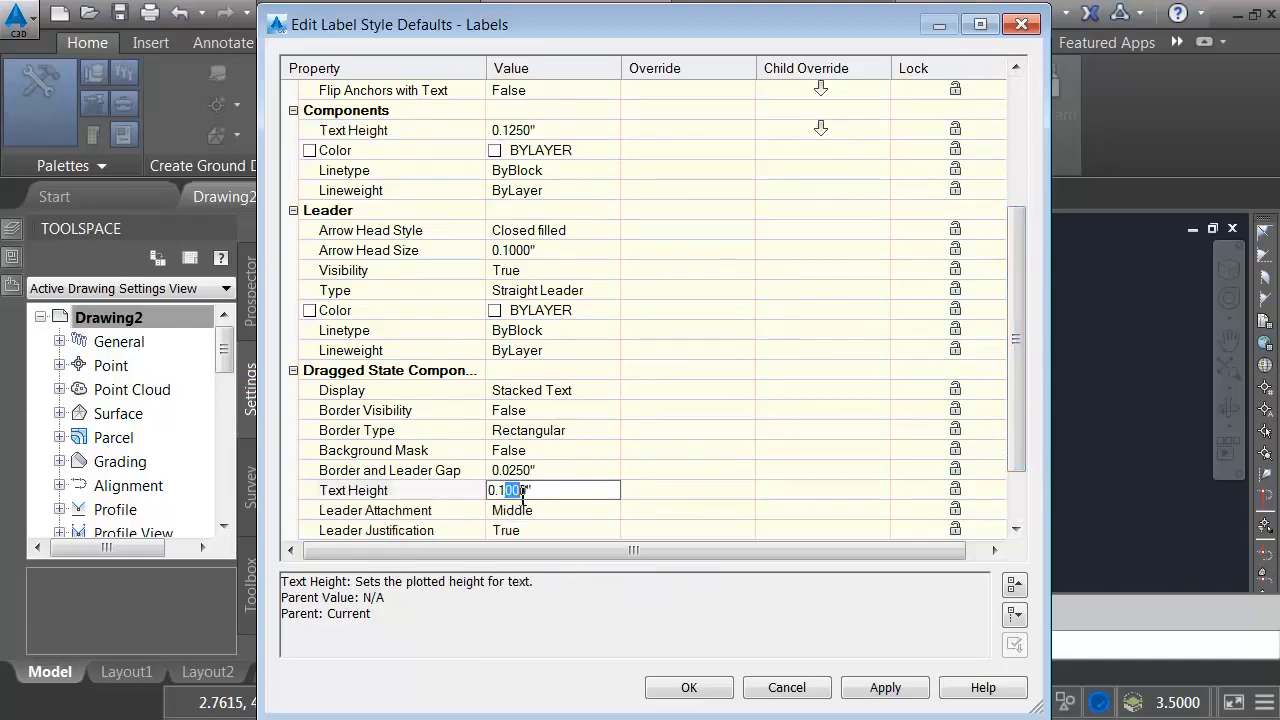
text(25)
click(578, 470)
- Apply child overrides to Label Visibility, Layer, all Behavior and Plan Readability properties and component Text Height, and accept the label defaults
drag(1011, 374, 1021, 244)
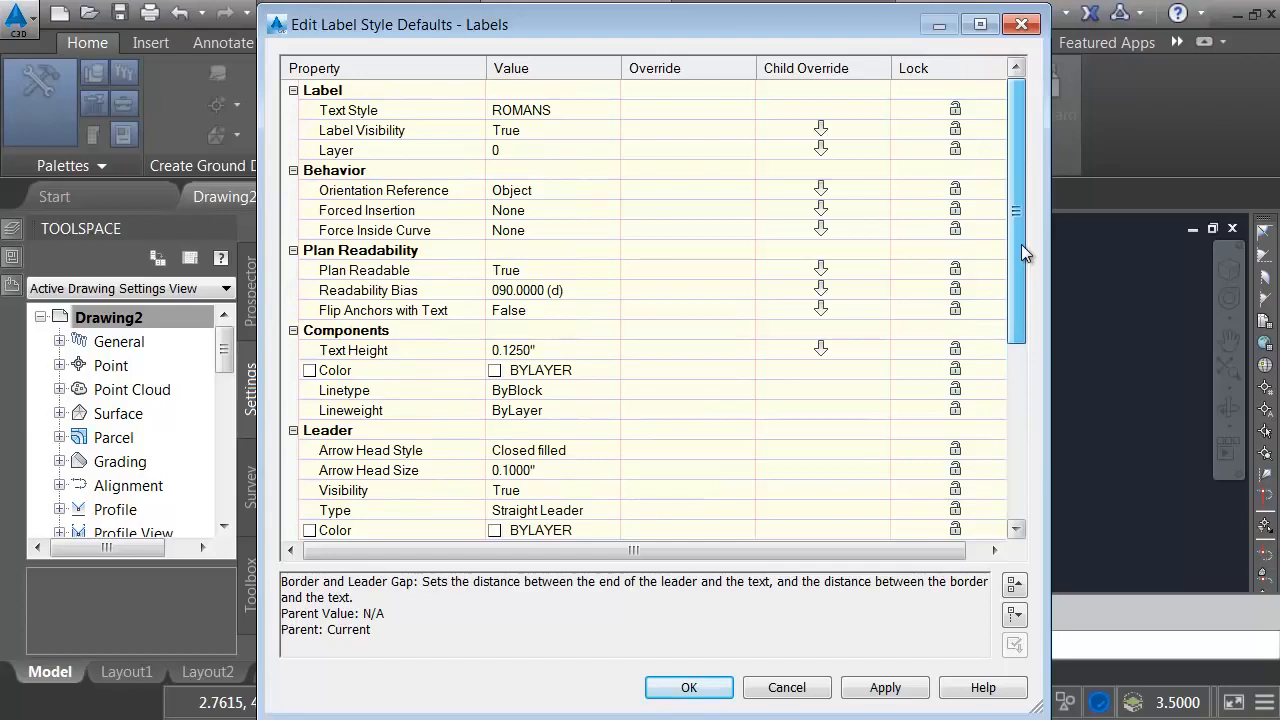
click(824, 133)
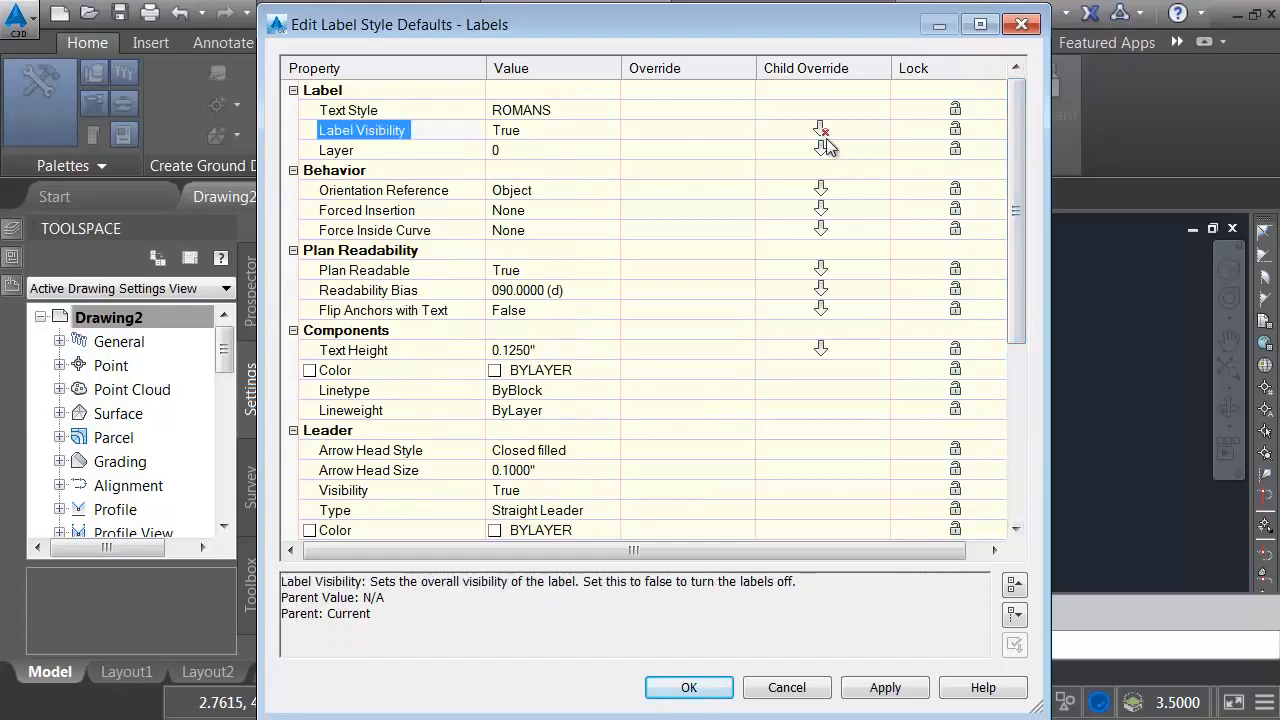
click(824, 152)
click(826, 193)
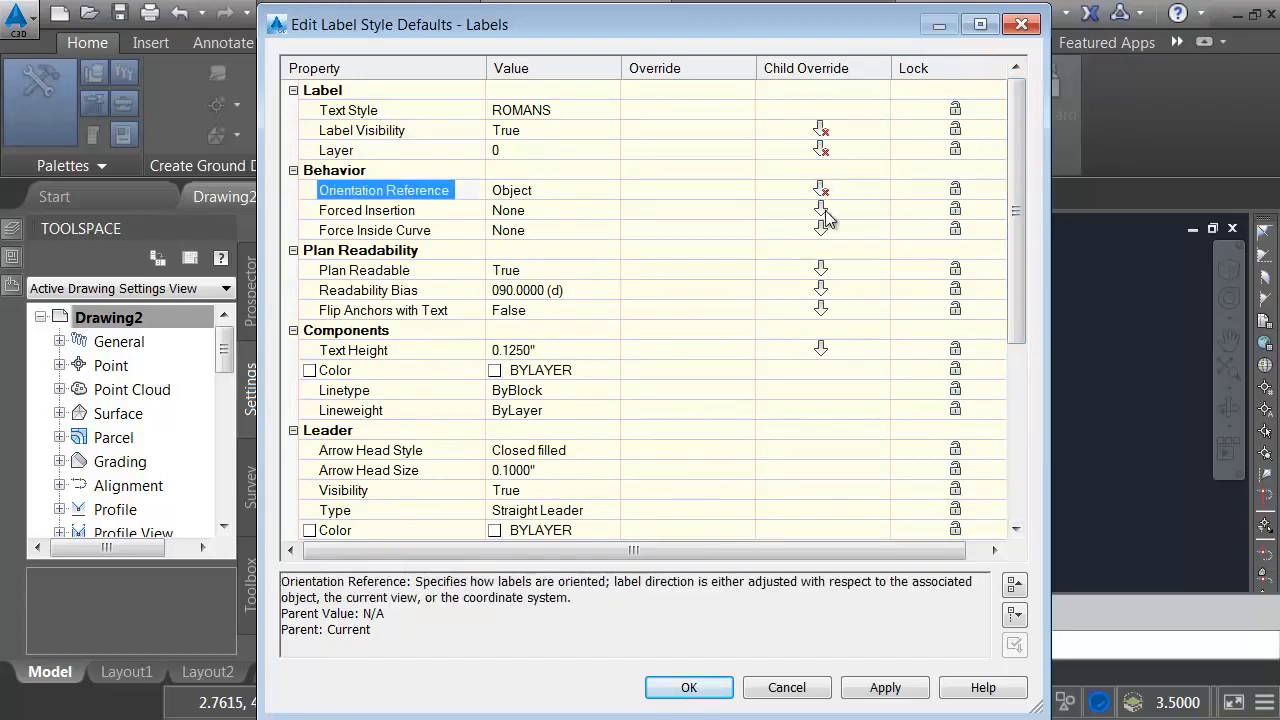
click(825, 210)
click(825, 230)
click(825, 270)
click(822, 290)
click(822, 310)
click(822, 349)
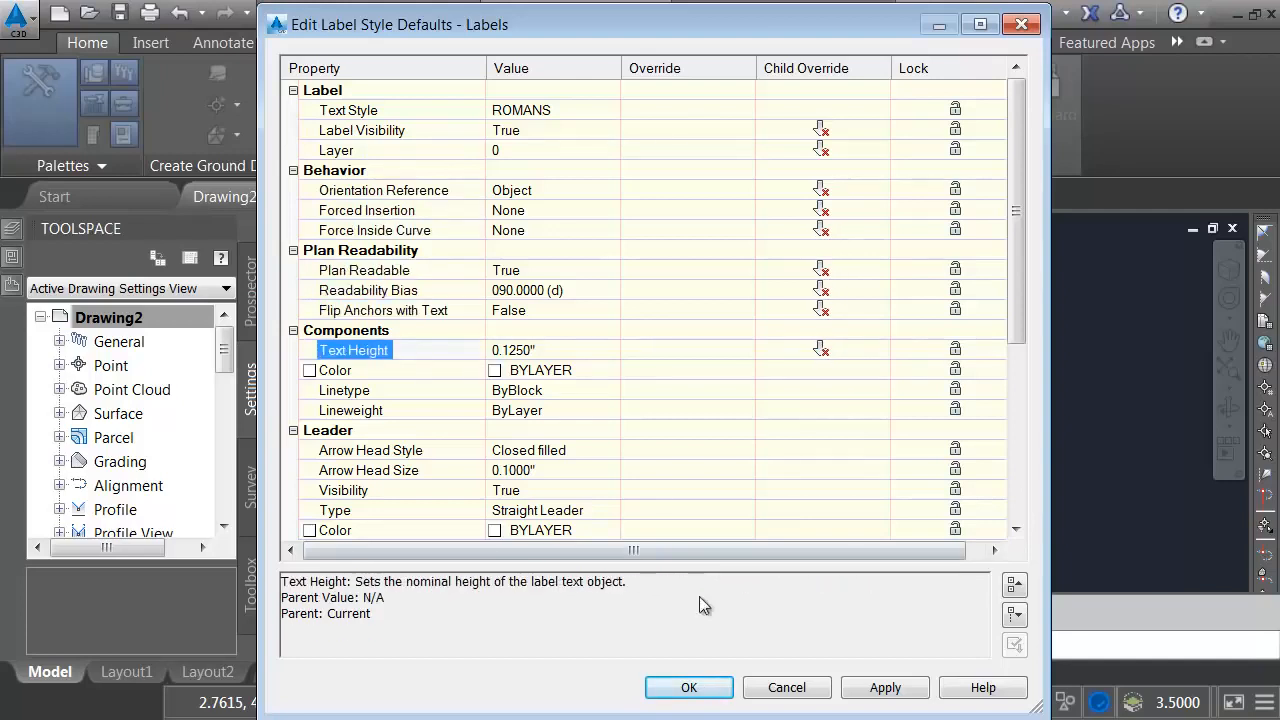
click(692, 688)
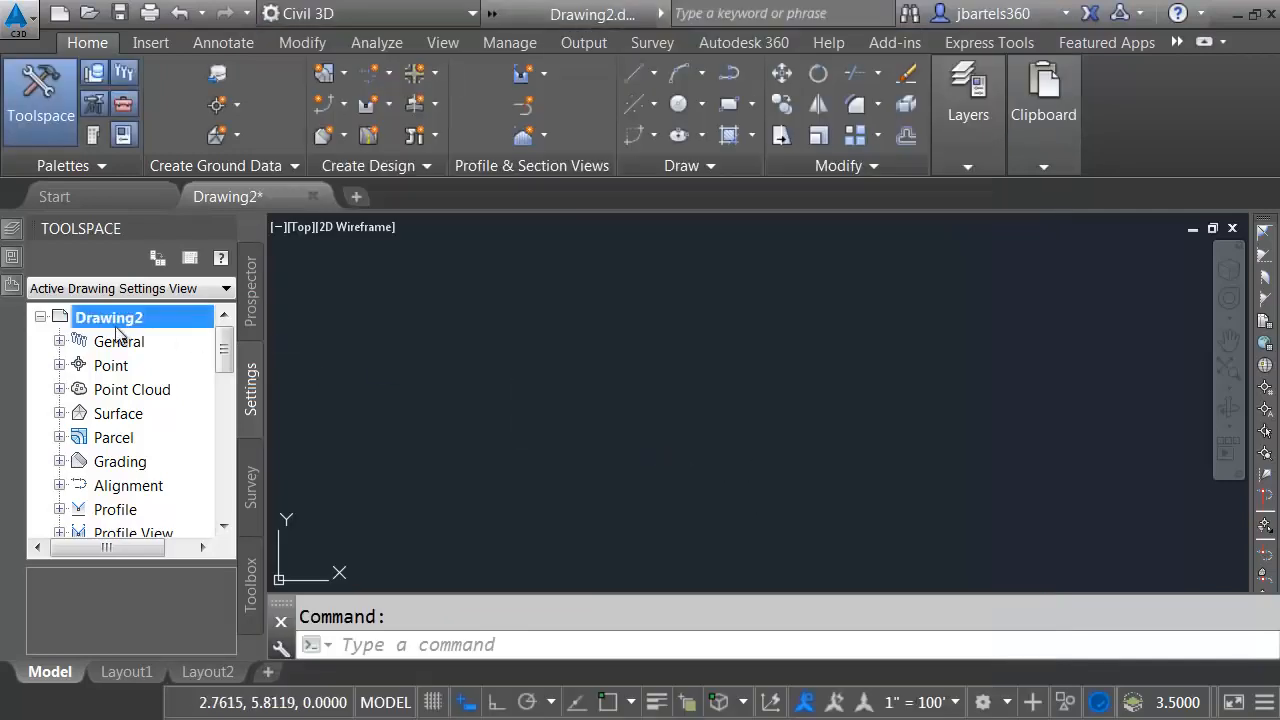
- Review the drawing-level label style defaults with all property groups expanded
right_click(111, 317)
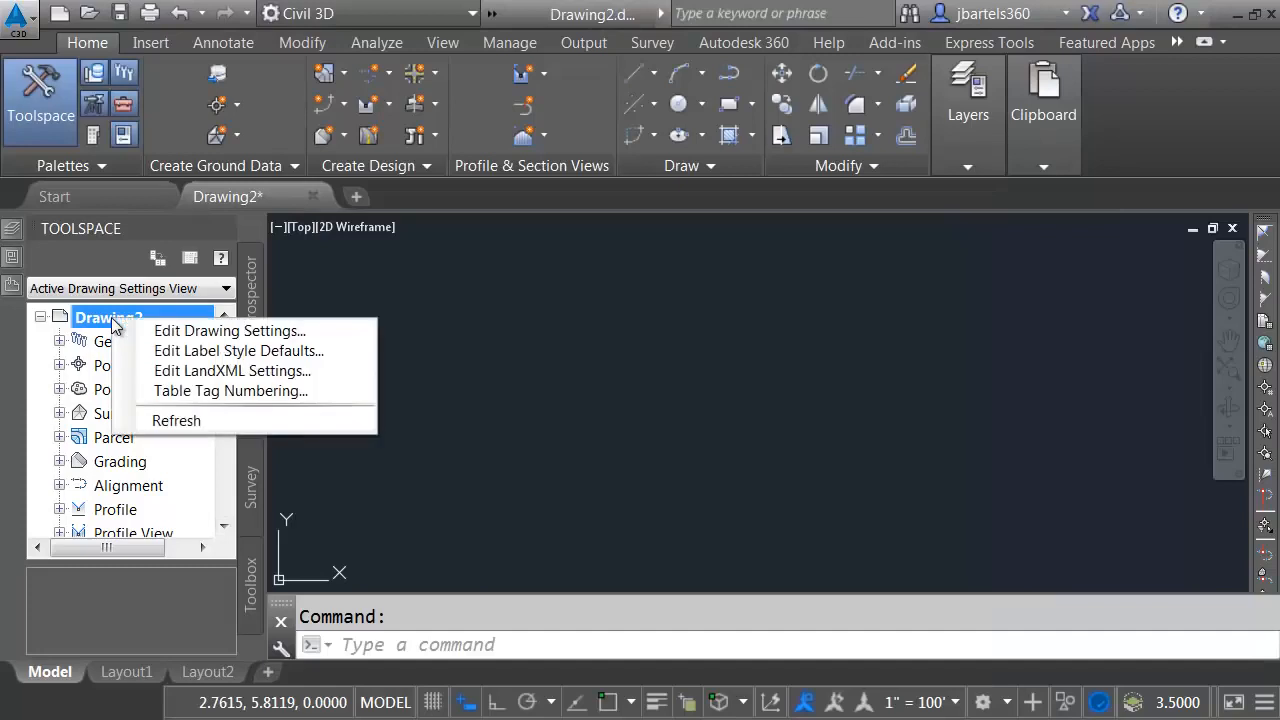
click(155, 352)
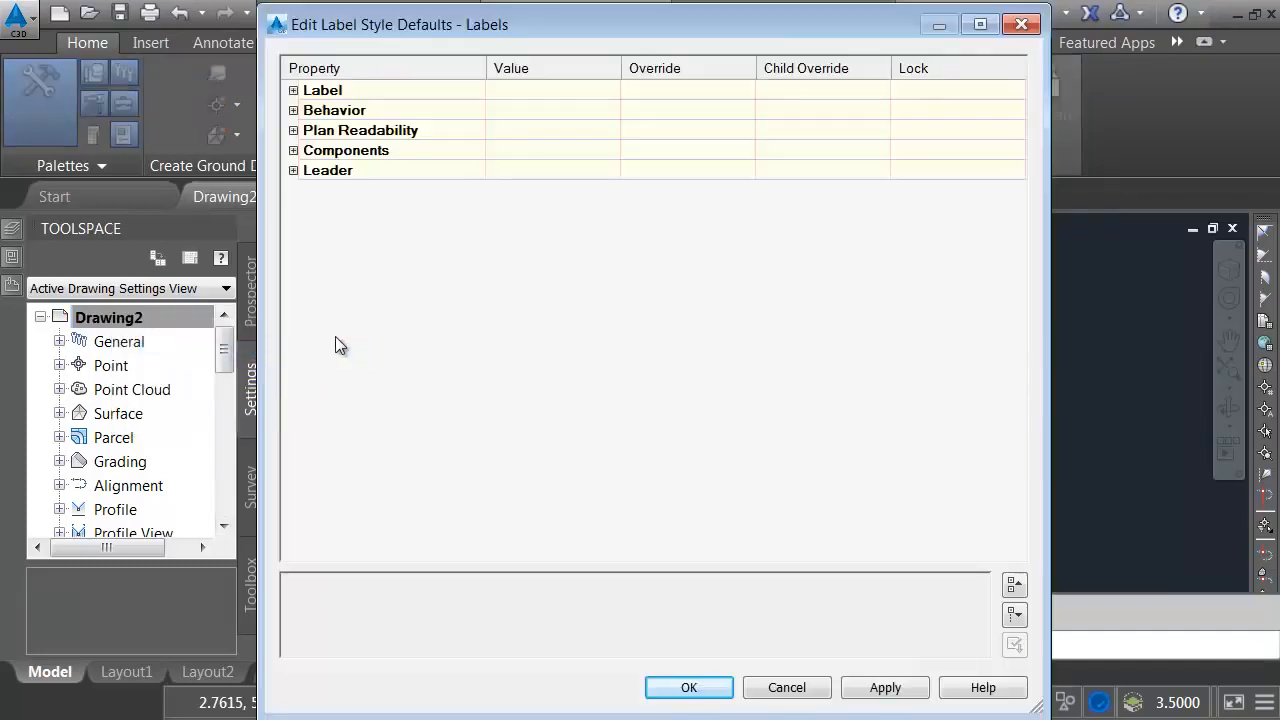
click(1014, 584)
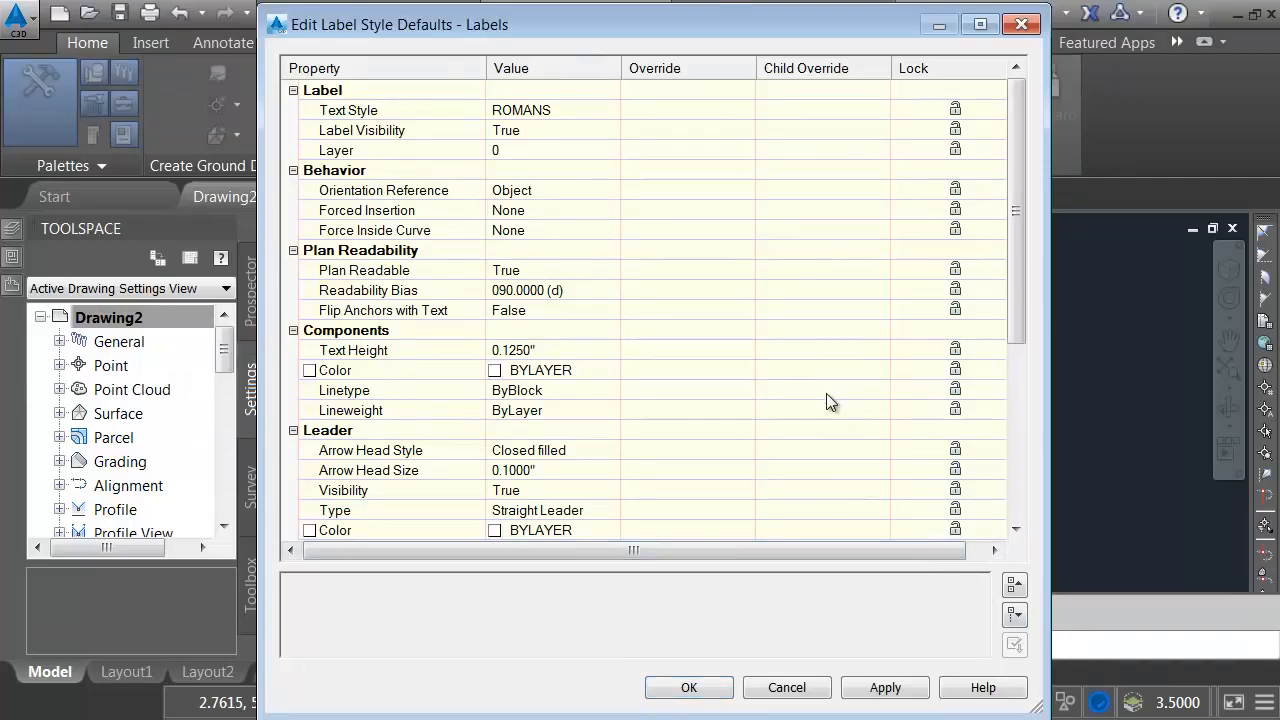
click(689, 688)
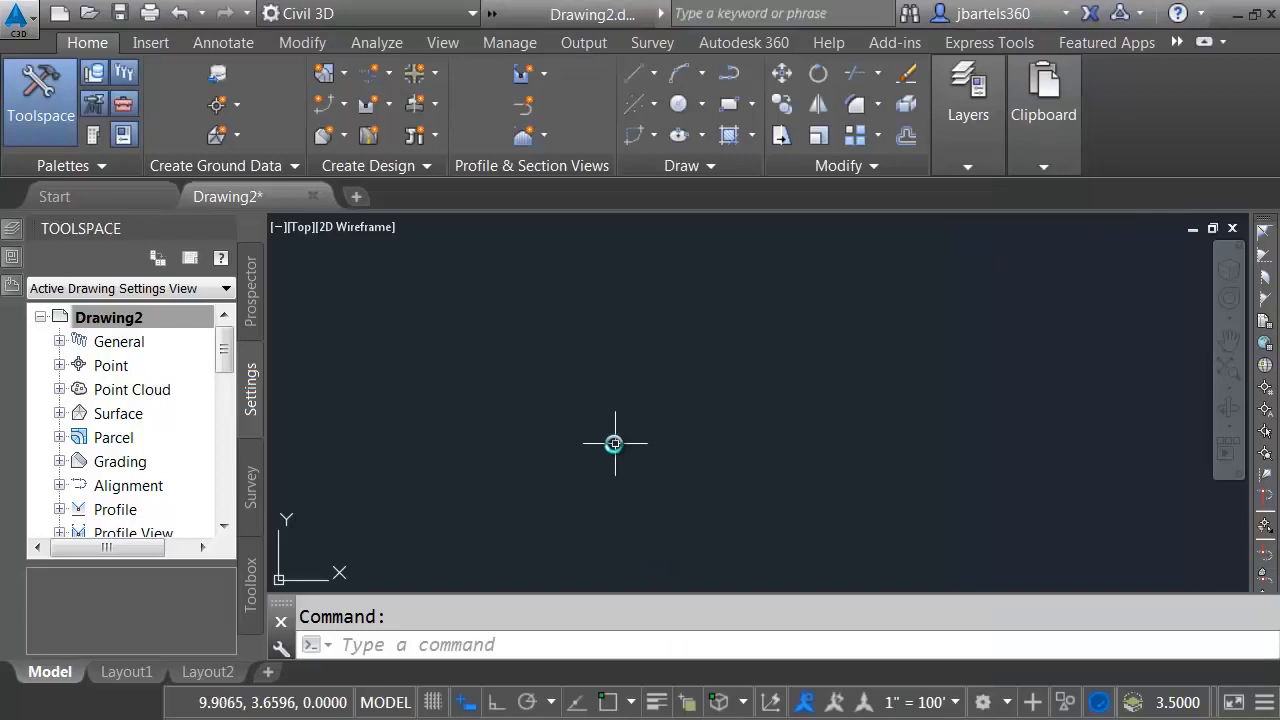
- In the drawing's object layer settings, assign layer Z-ALIGN from Drawing2.dwg to the Alignment object and accept the settings
right_click(136, 317)
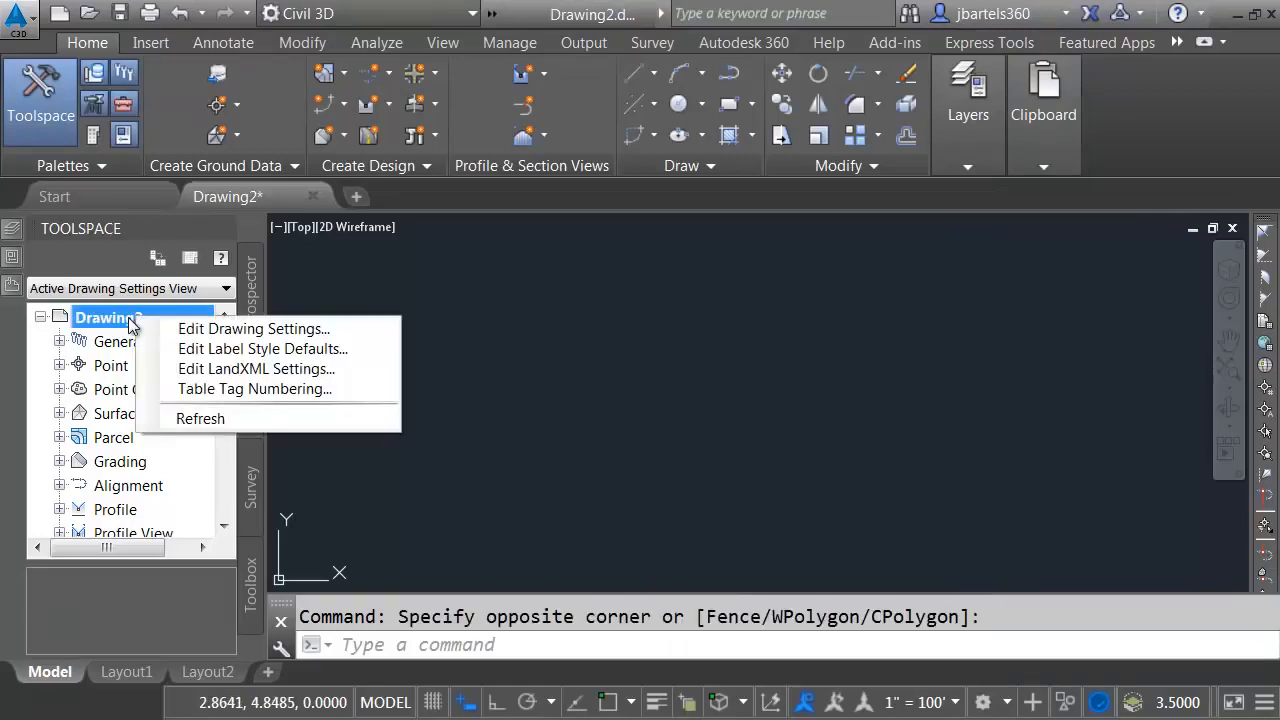
click(190, 330)
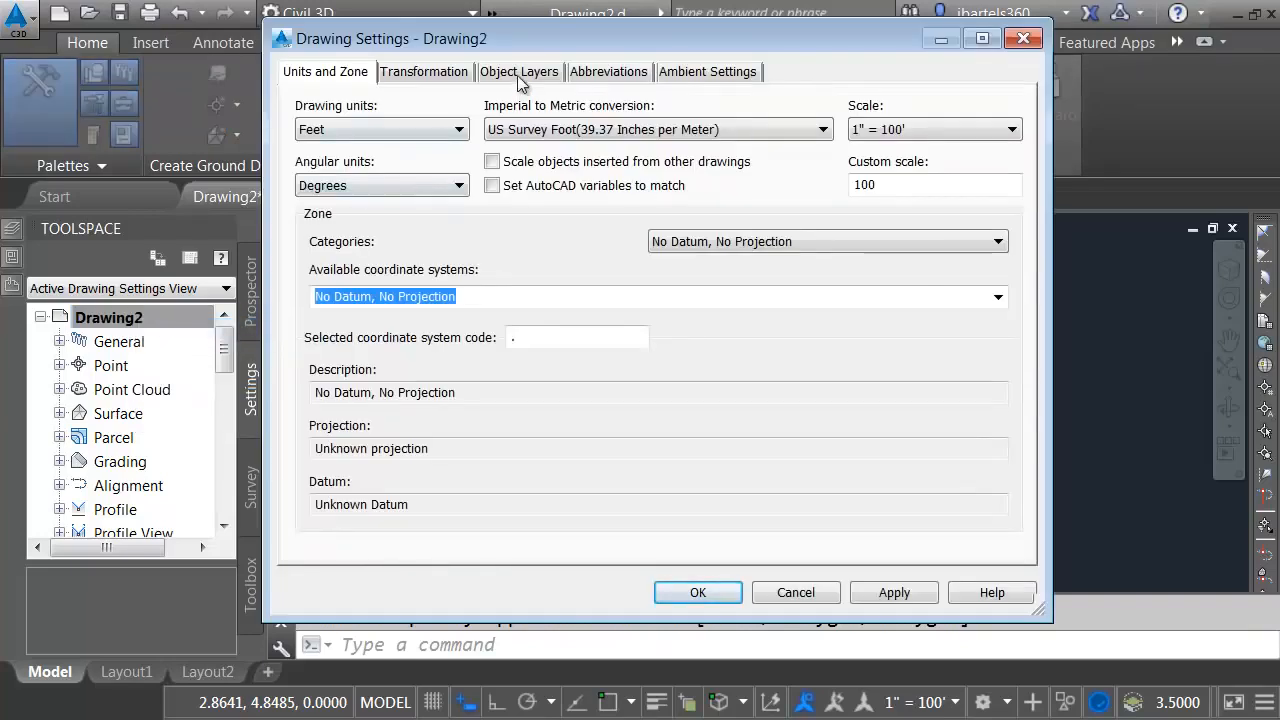
click(520, 74)
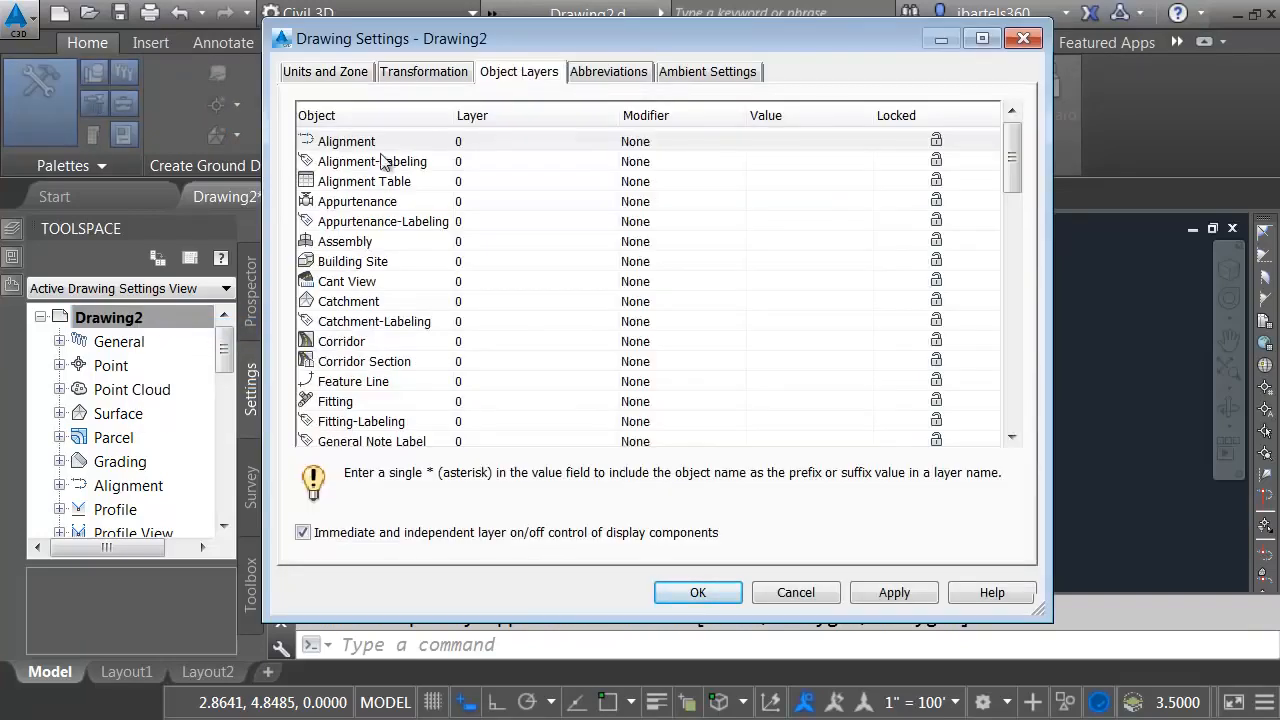
mouse_move(1013, 163)
mouse_down()
mouse_move(1018, 393)
mouse_move(1029, 159)
mouse_up()
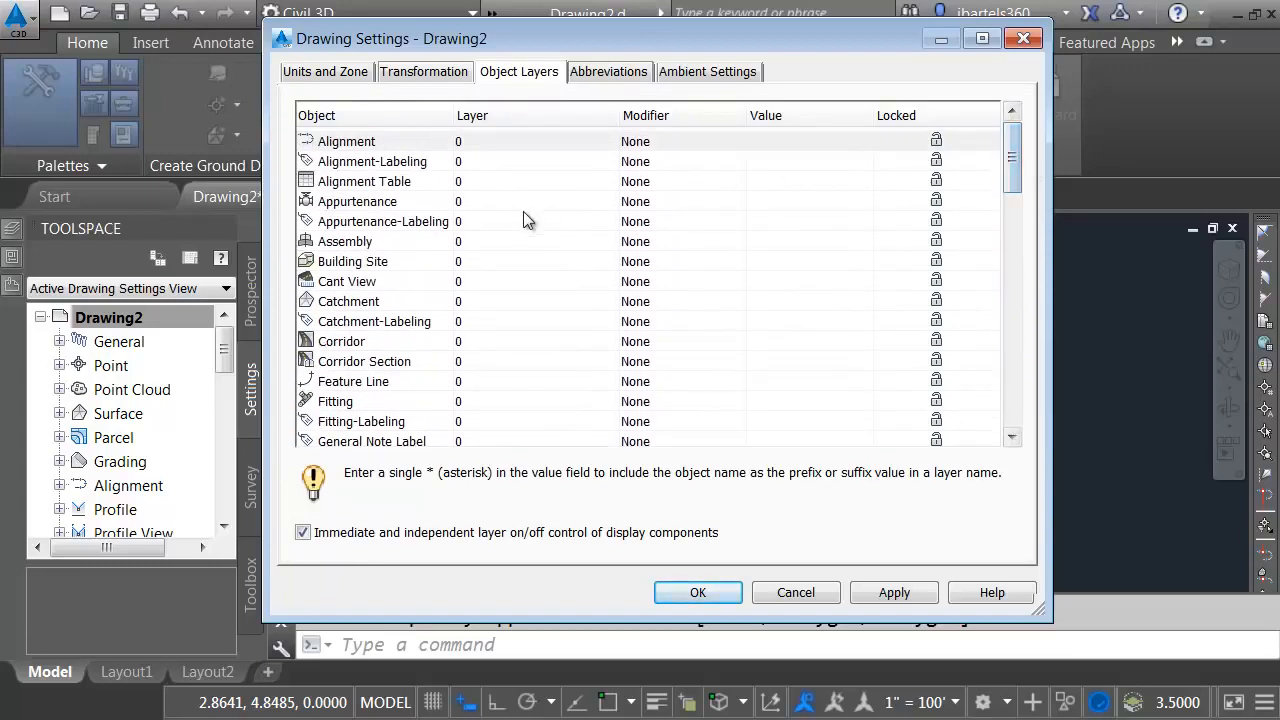
click(481, 140)
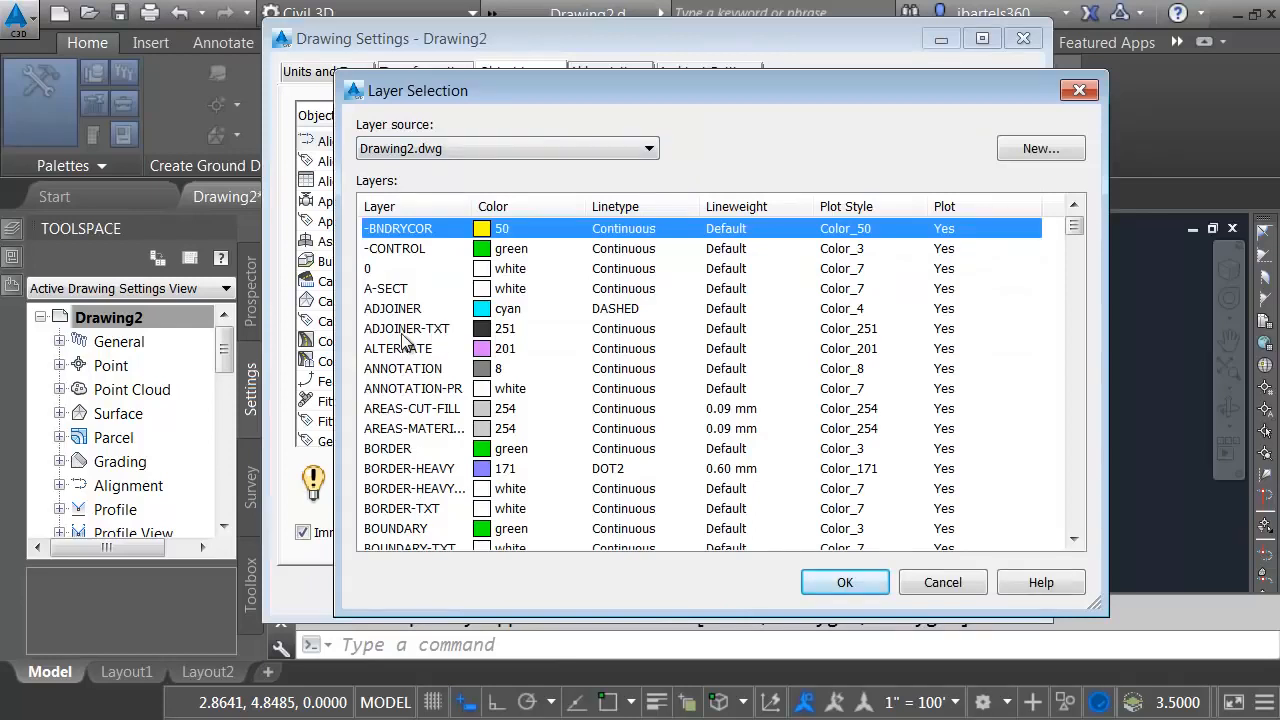
click(491, 148)
click(474, 170)
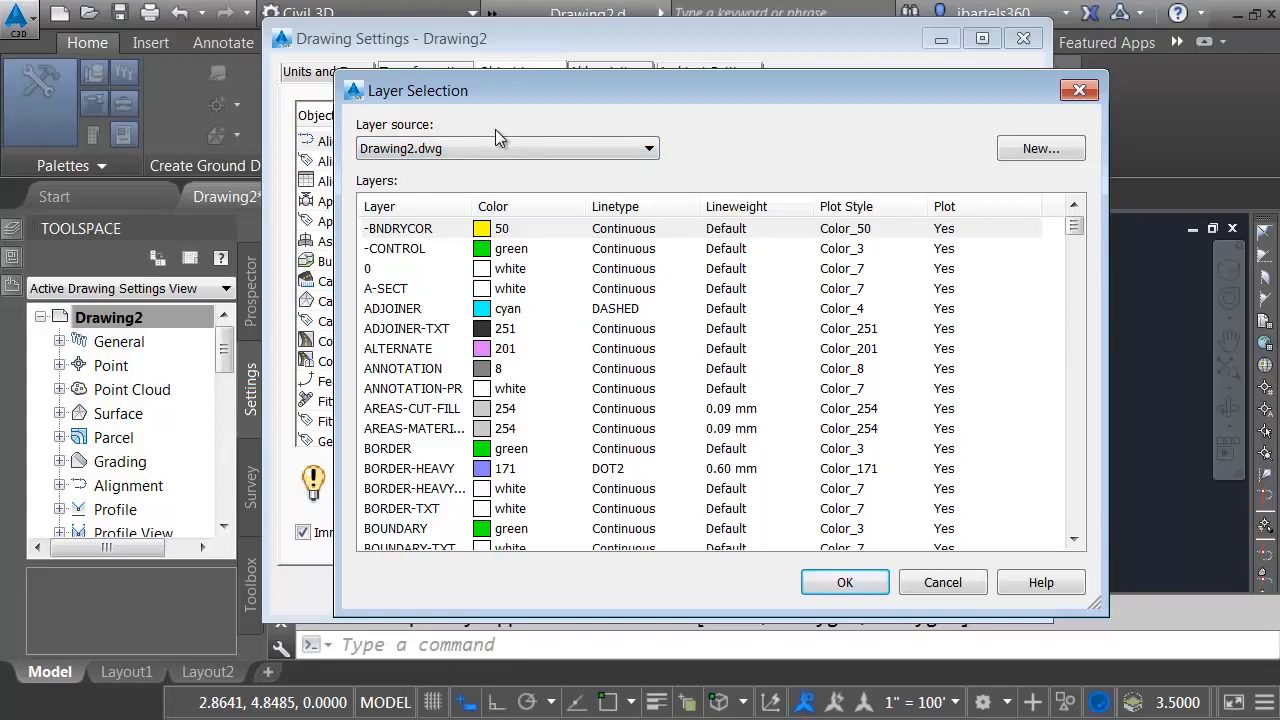
drag(1073, 225, 1092, 505)
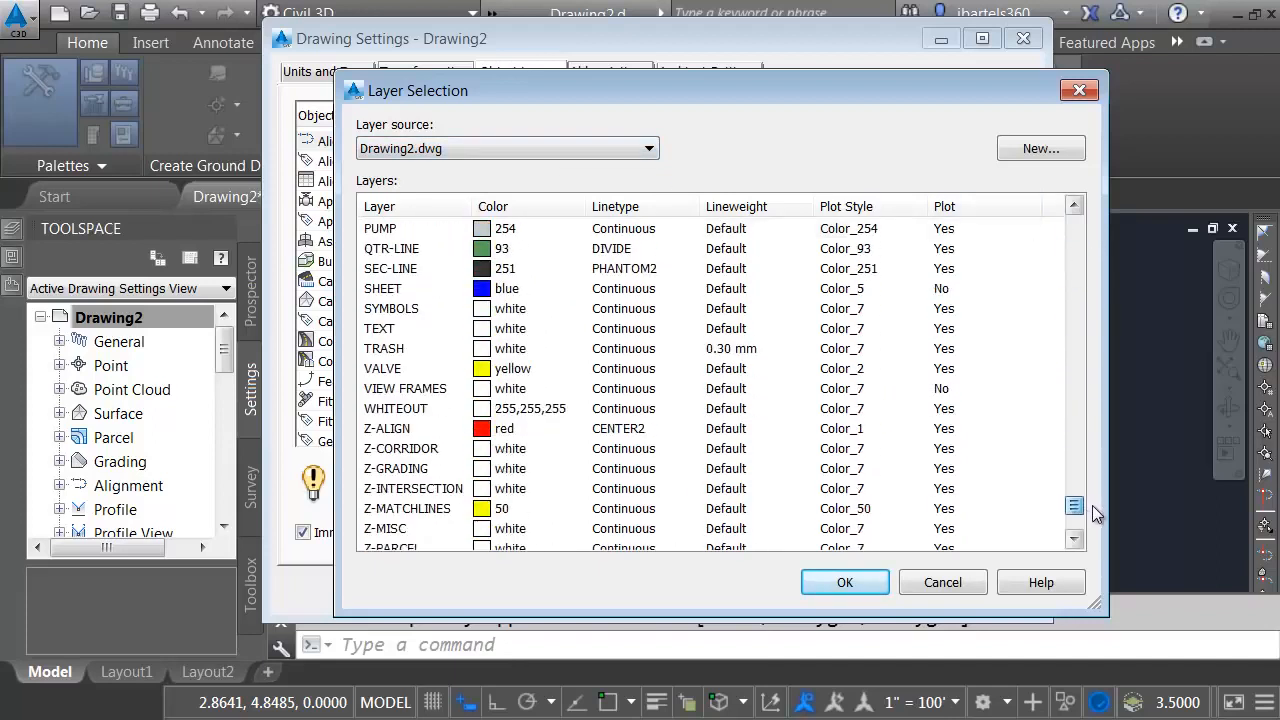
click(380, 436)
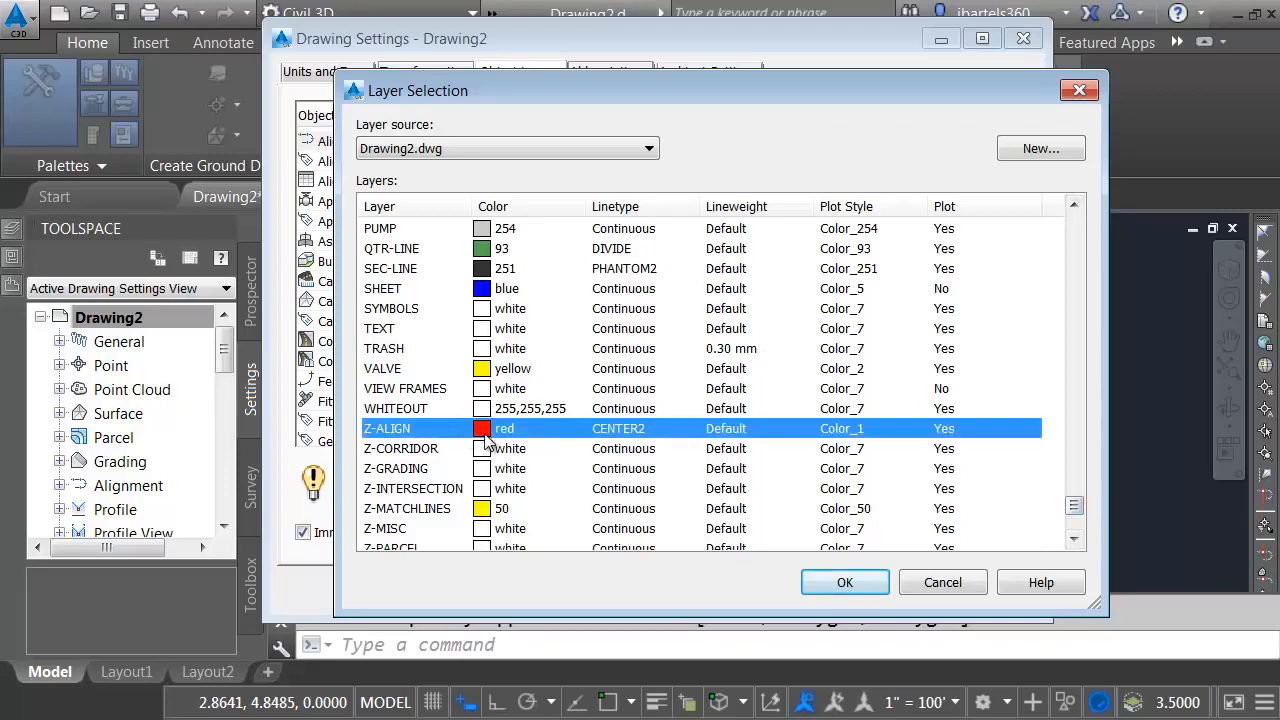
click(826, 580)
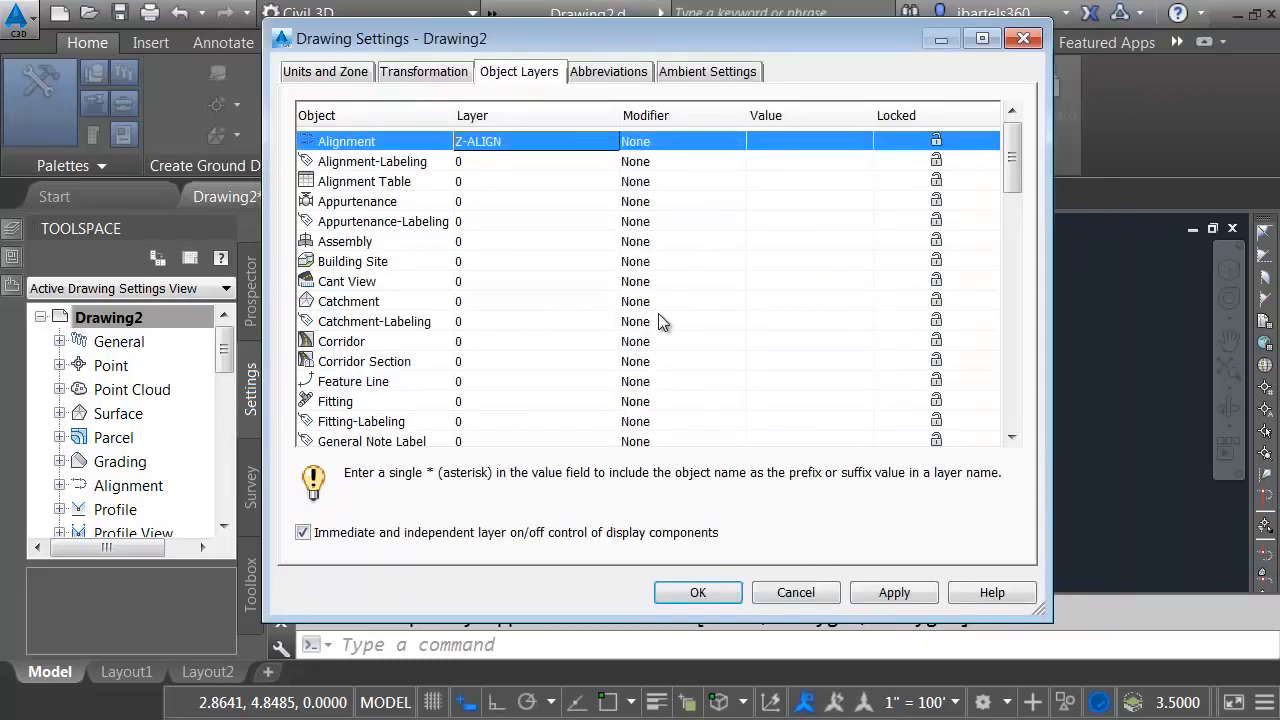
click(695, 592)
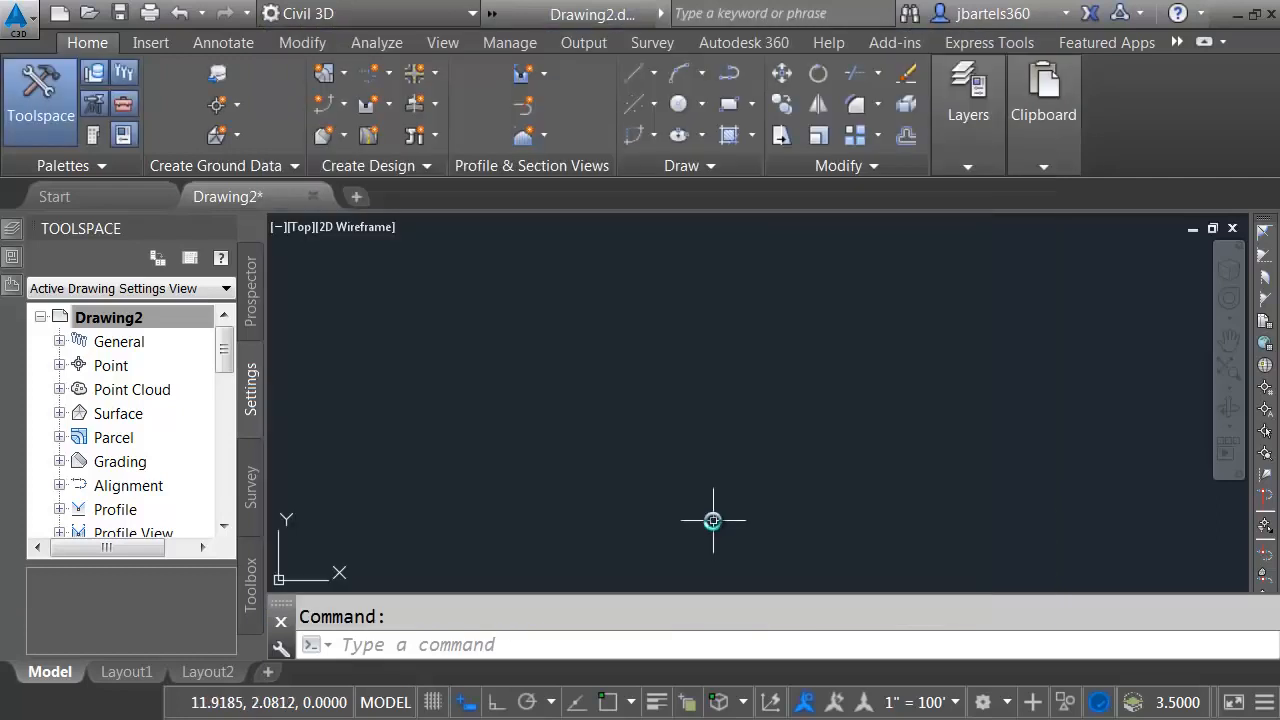
- Check the alignment layer offered by the alignment layout creation settings, then close them without creating an alignment
click(376, 75)
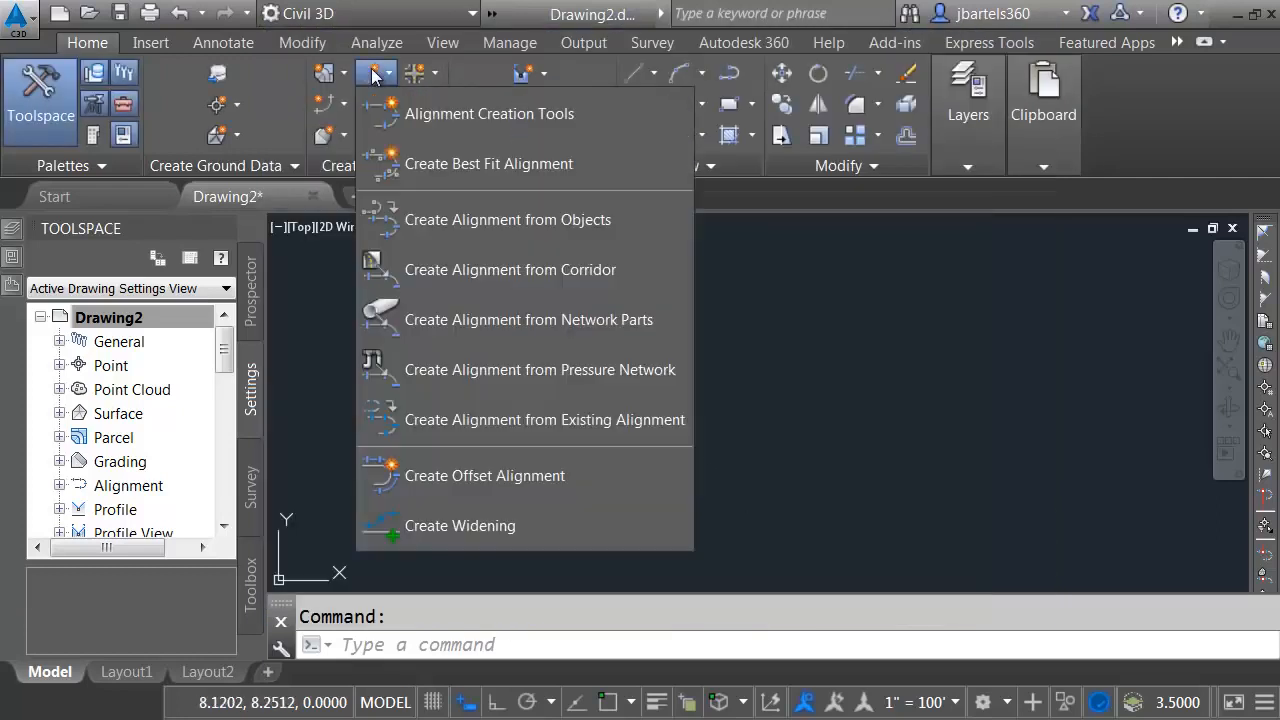
click(429, 115)
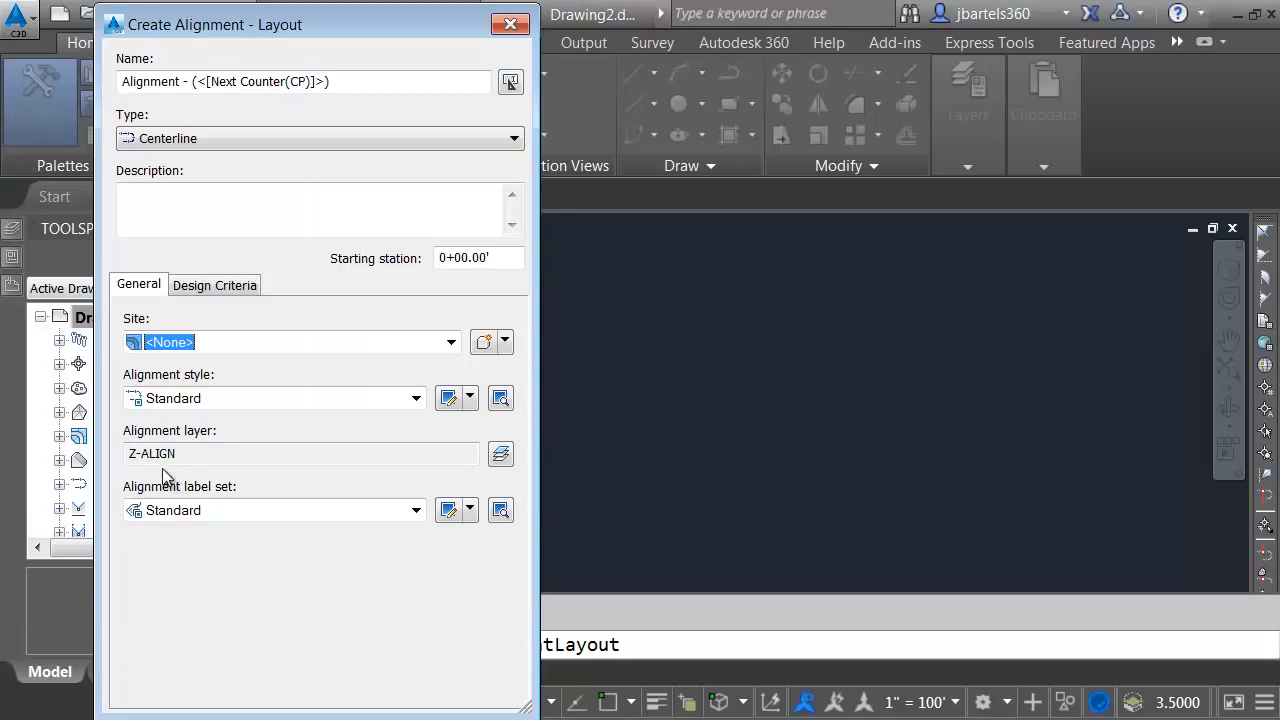
click(510, 26)
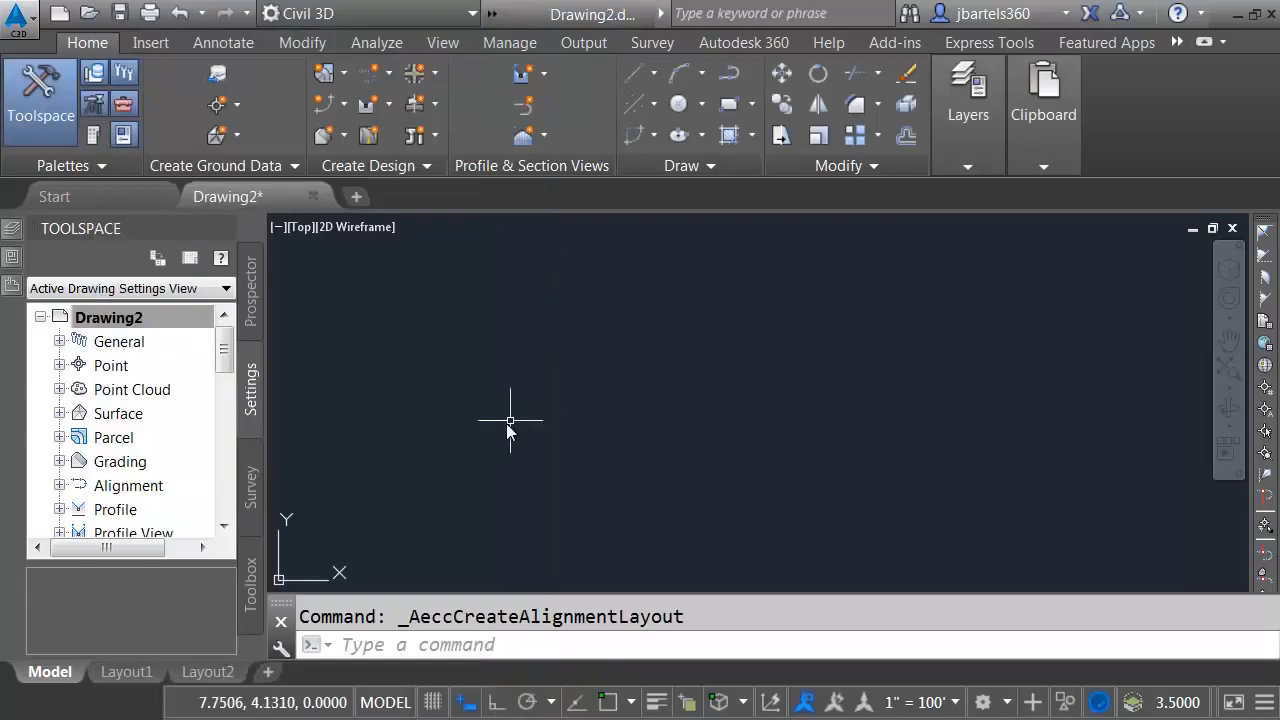
- Give the Alignment object's layer a Suffix modifier with the value -* and accept the drawing settings
right_click(115, 318)
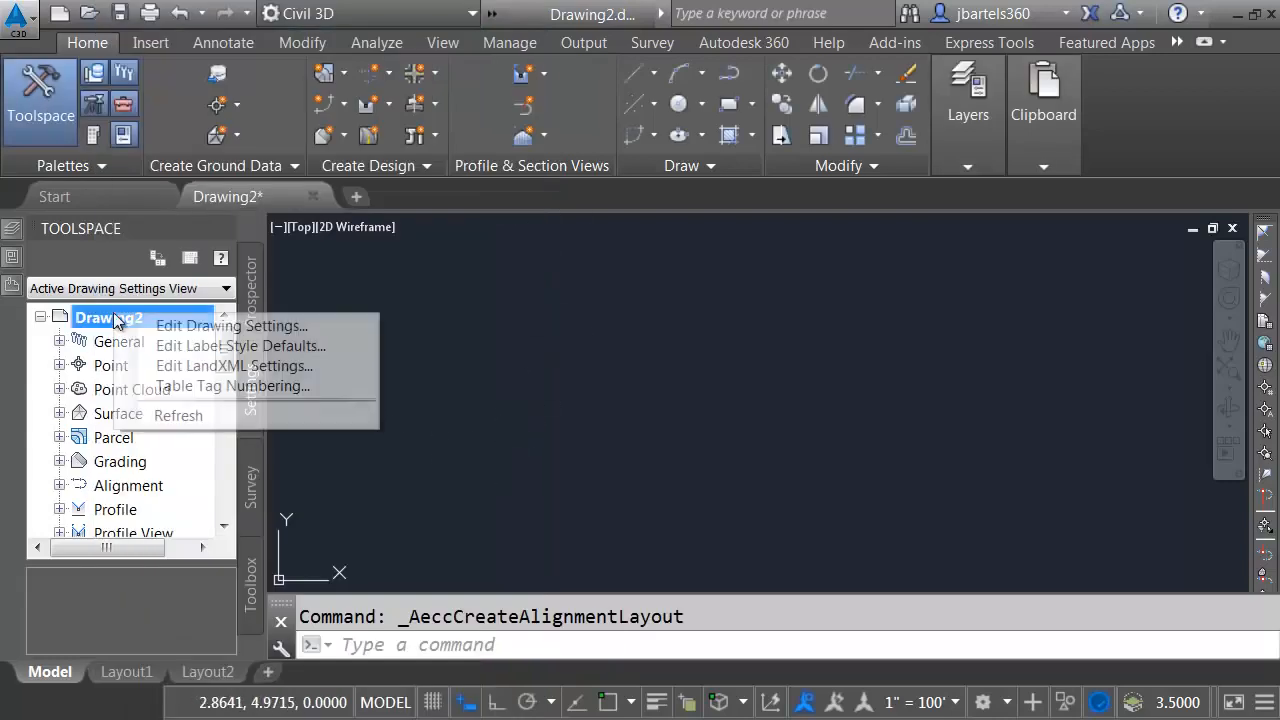
click(172, 327)
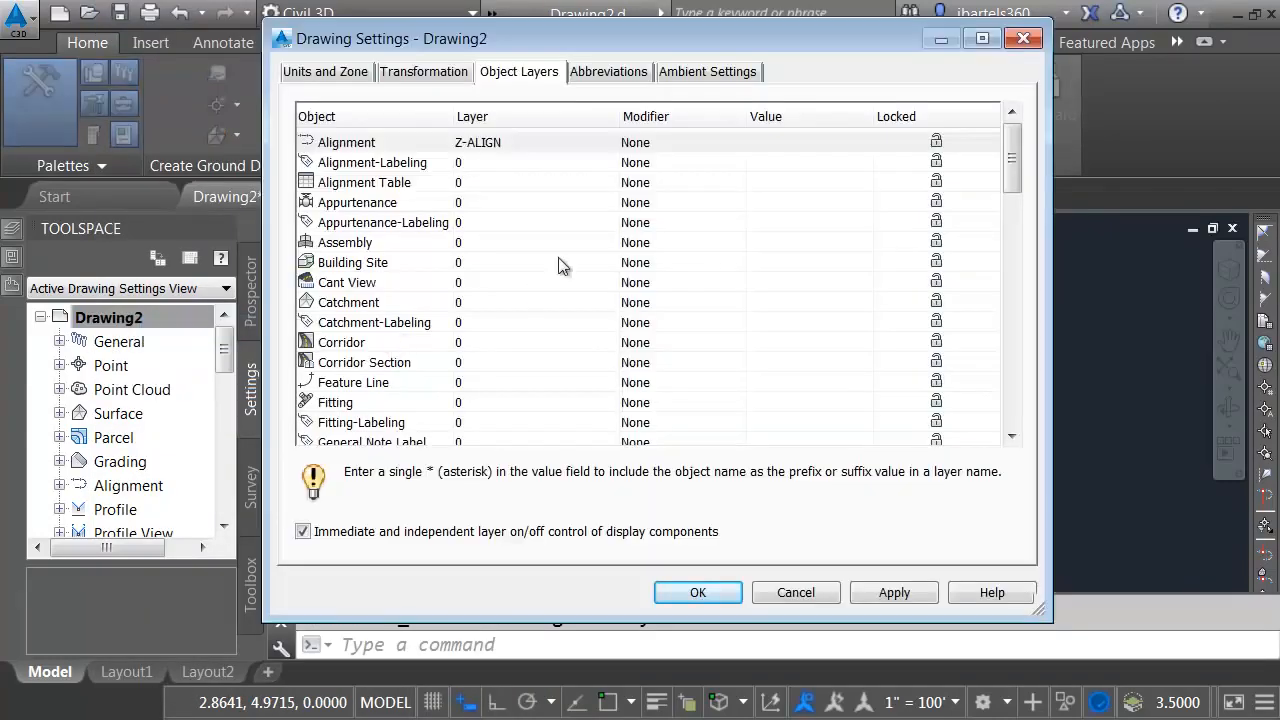
click(650, 143)
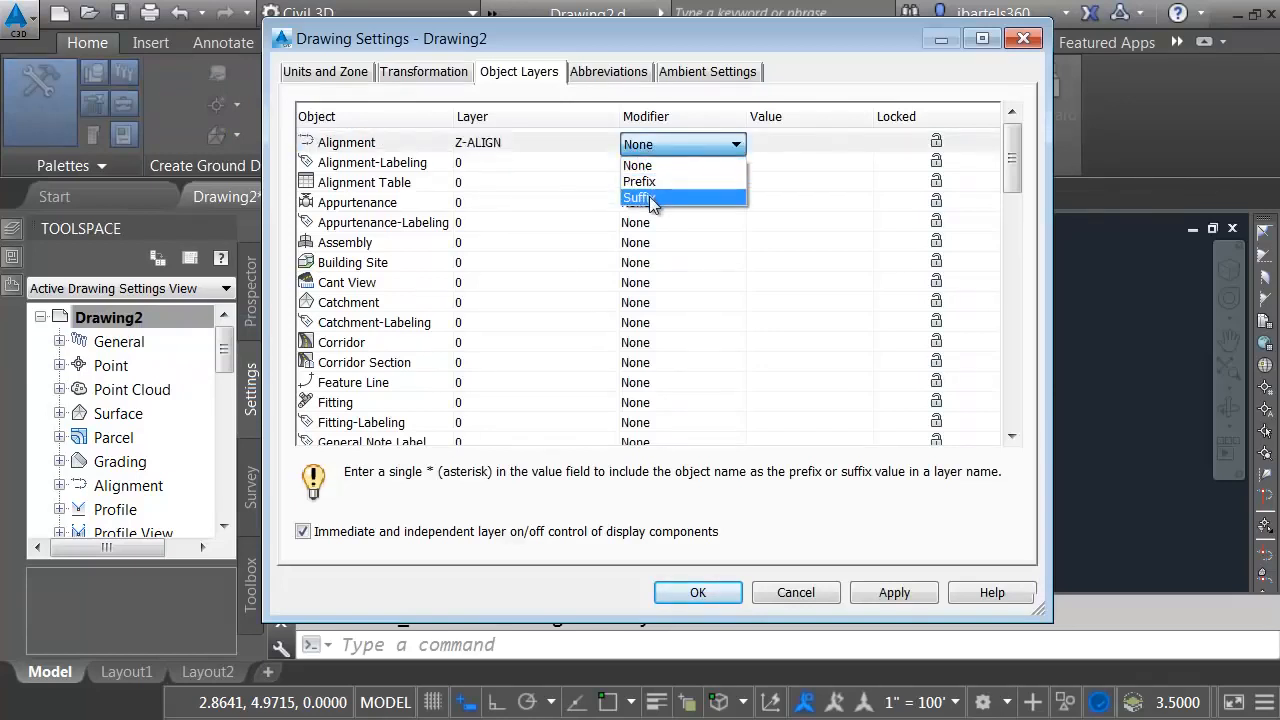
click(652, 198)
click(770, 143)
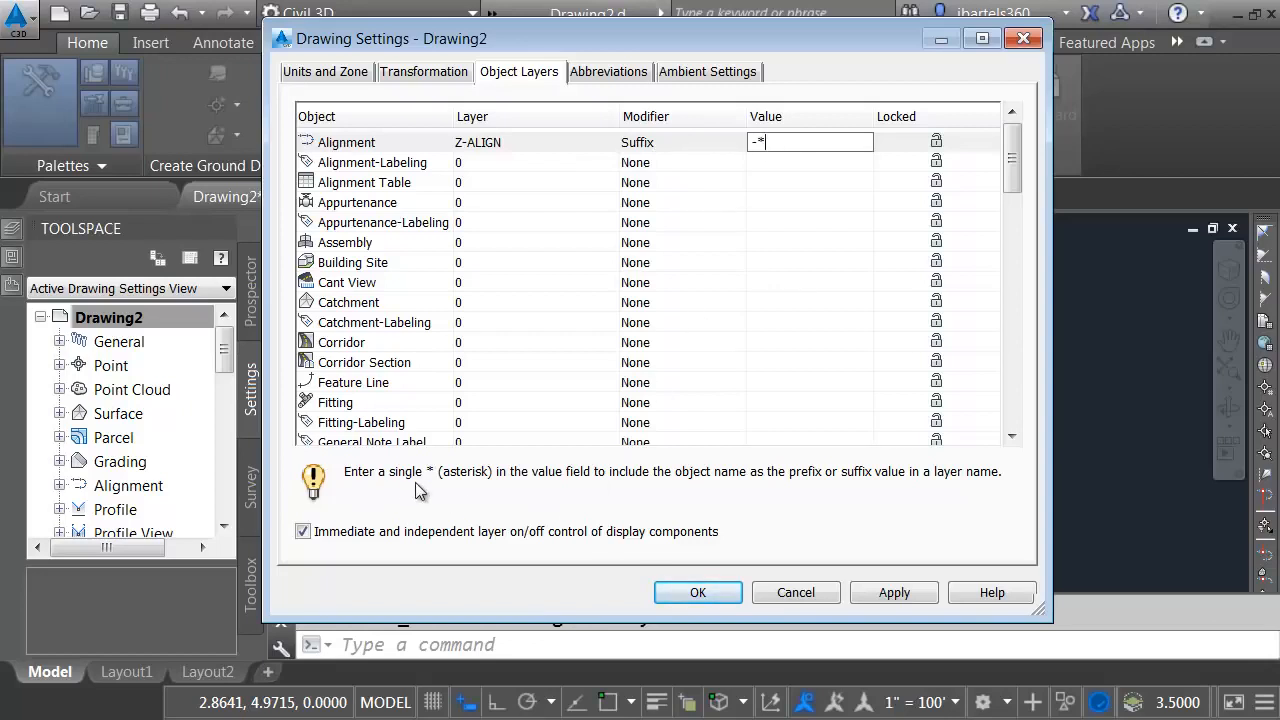
click(693, 594)
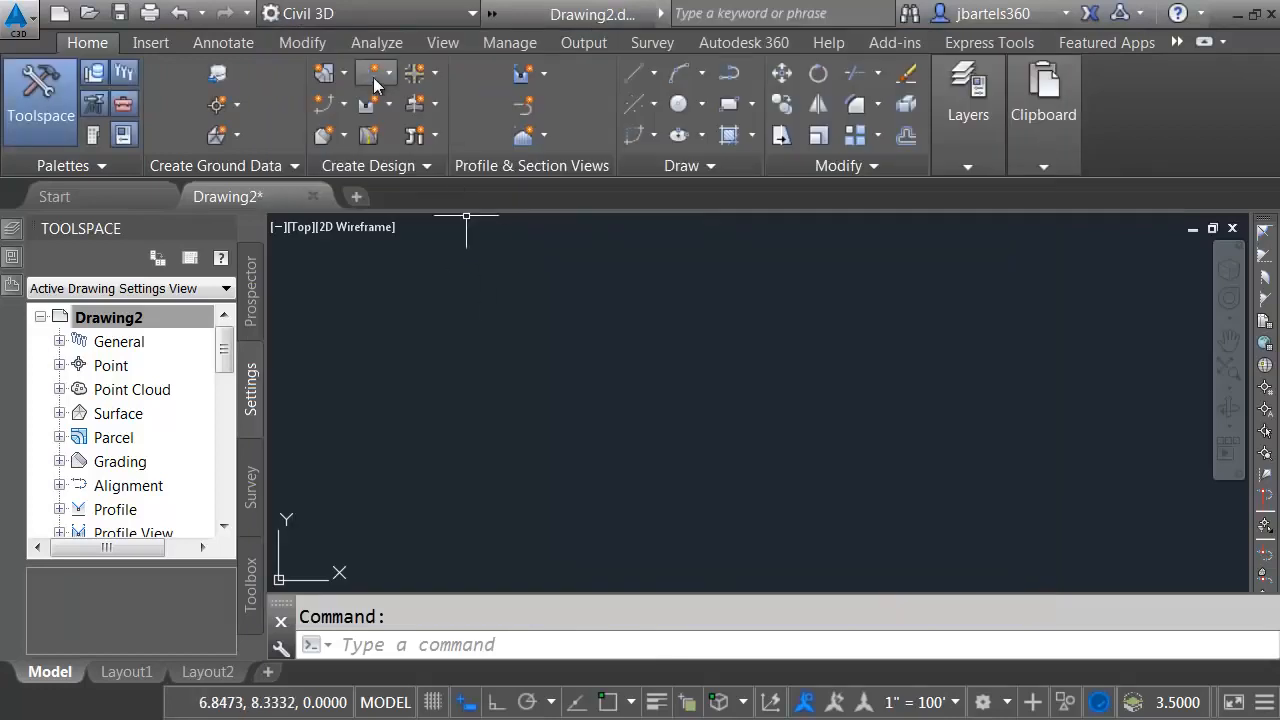
- Start a new alignment layout and name it Main St to check how the layer suffix resolves
click(376, 80)
click(412, 111)
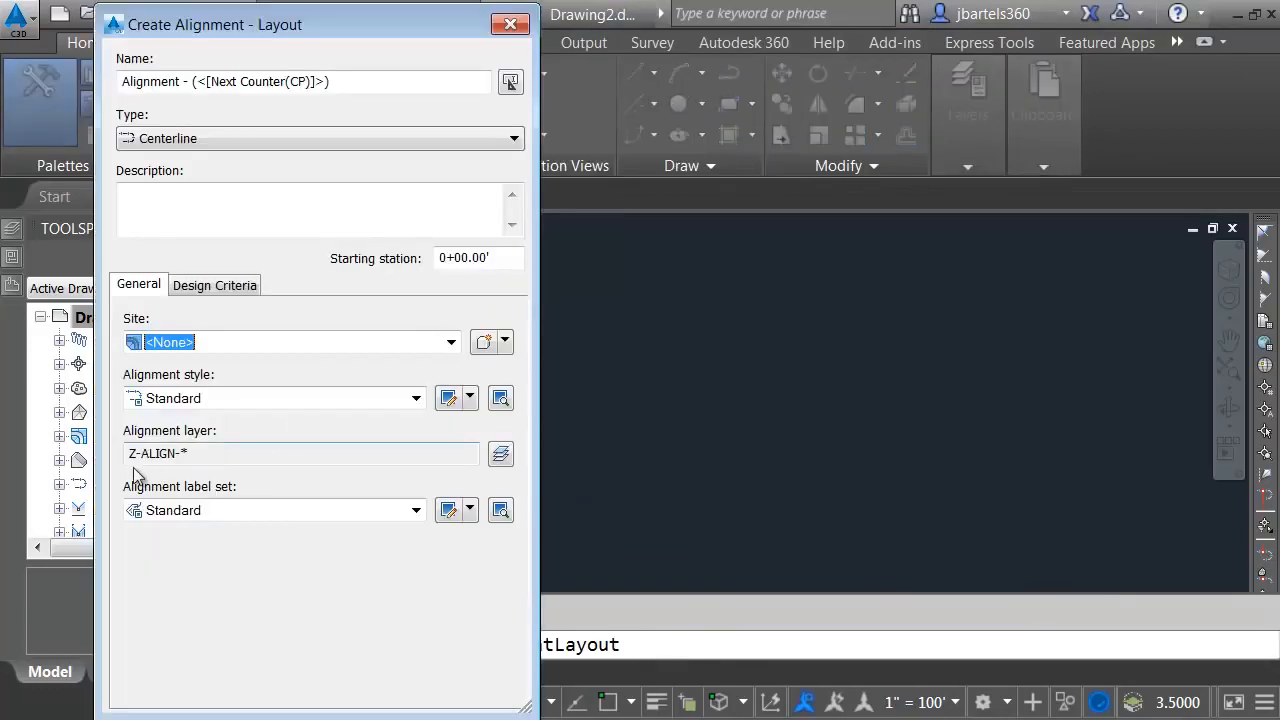
drag(329, 81, 122, 82)
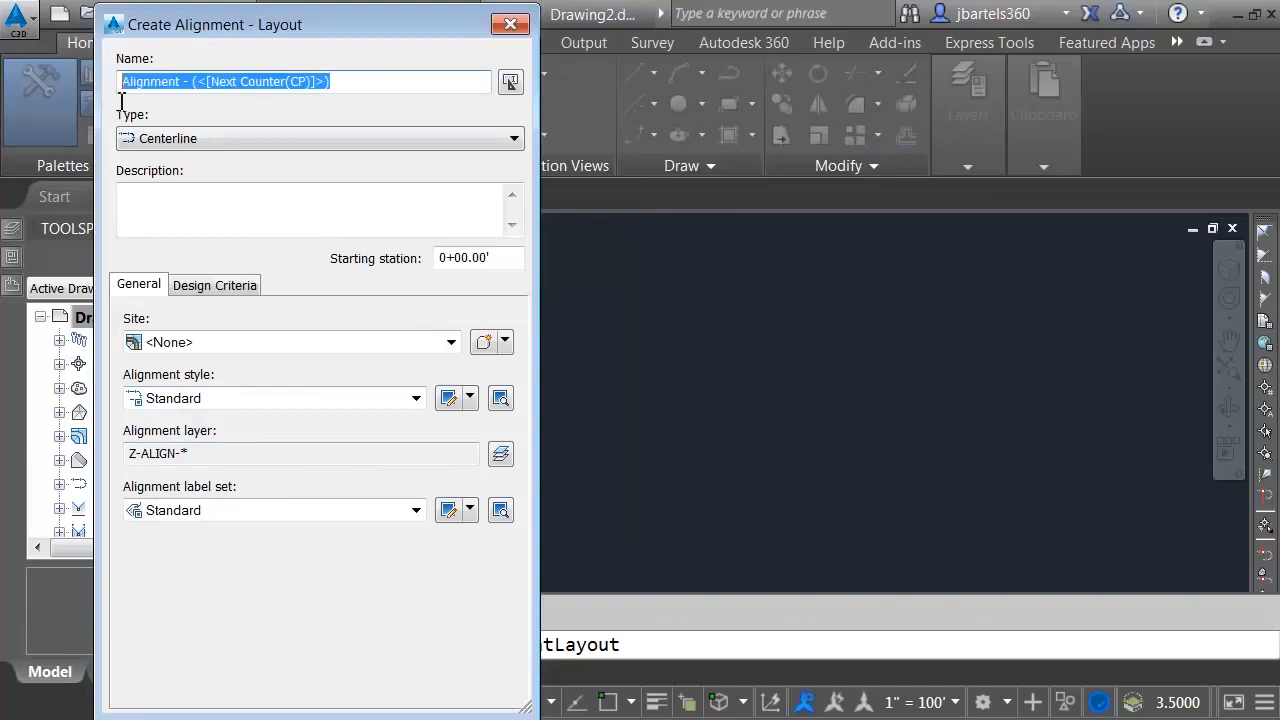
text(Main St)
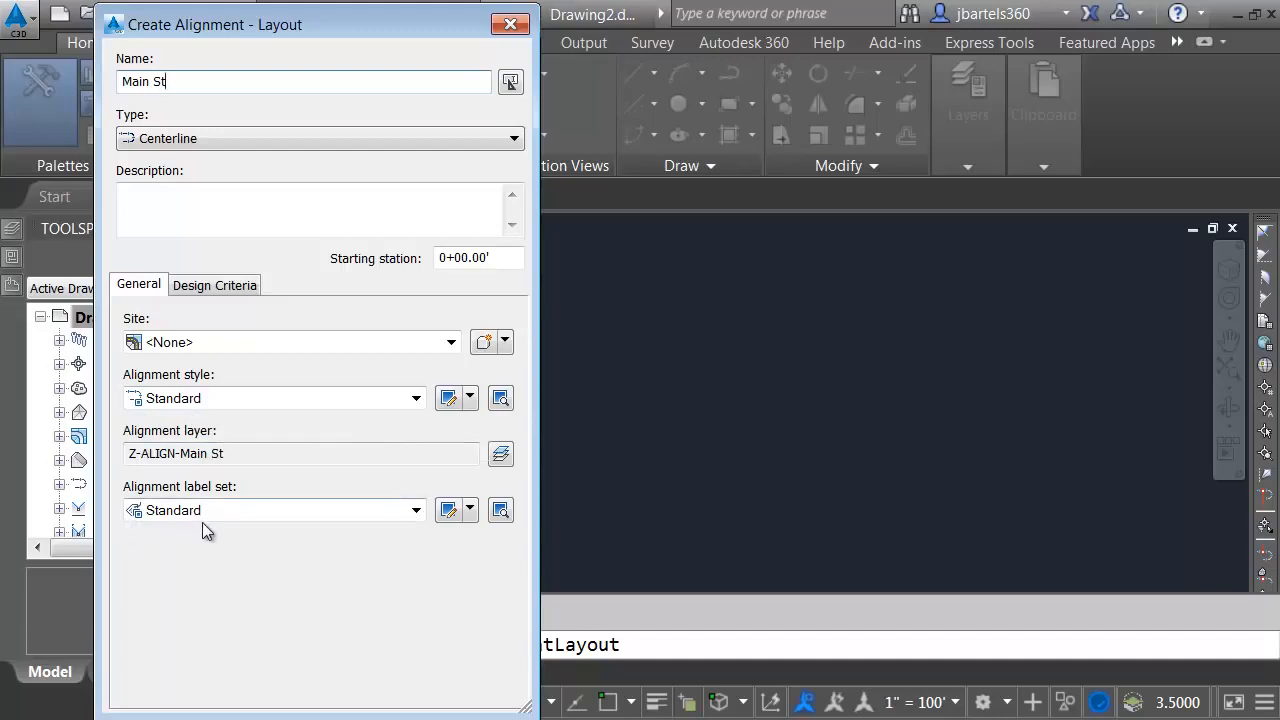
- Examine the available alignment label sets and alignment styles, then close the creation settings without creating the alignment
click(416, 511)
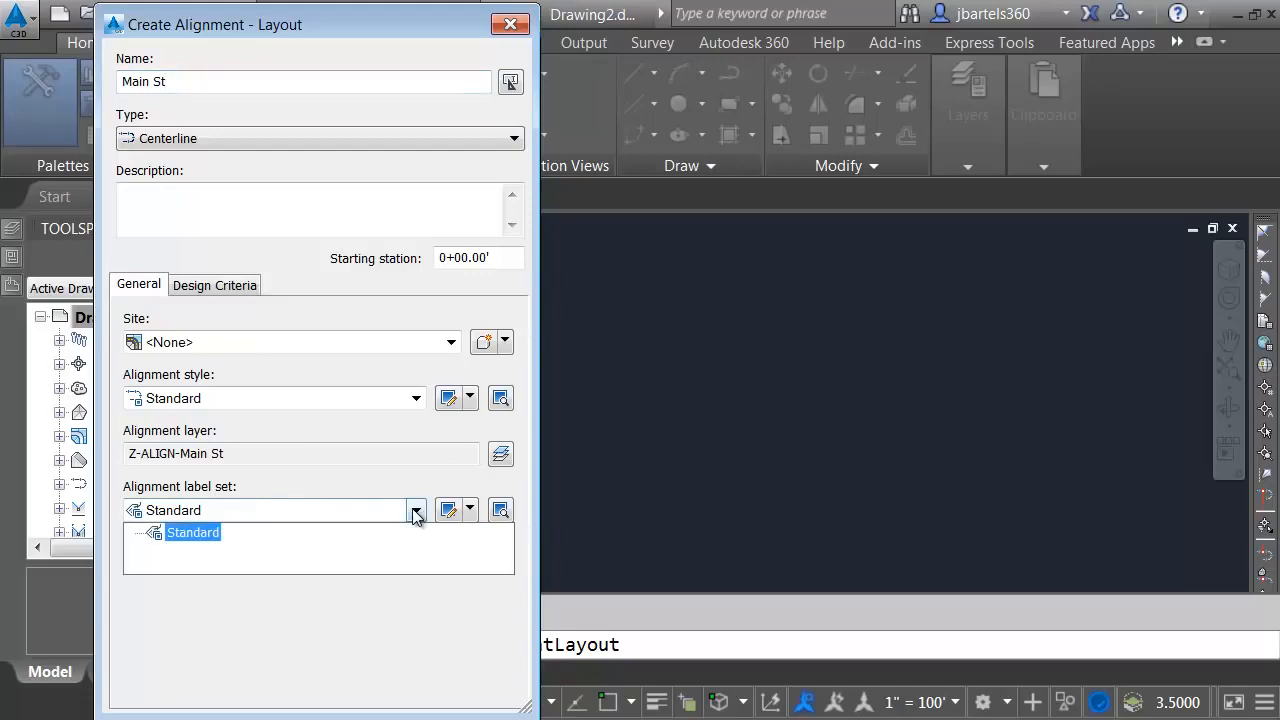
click(416, 511)
click(416, 399)
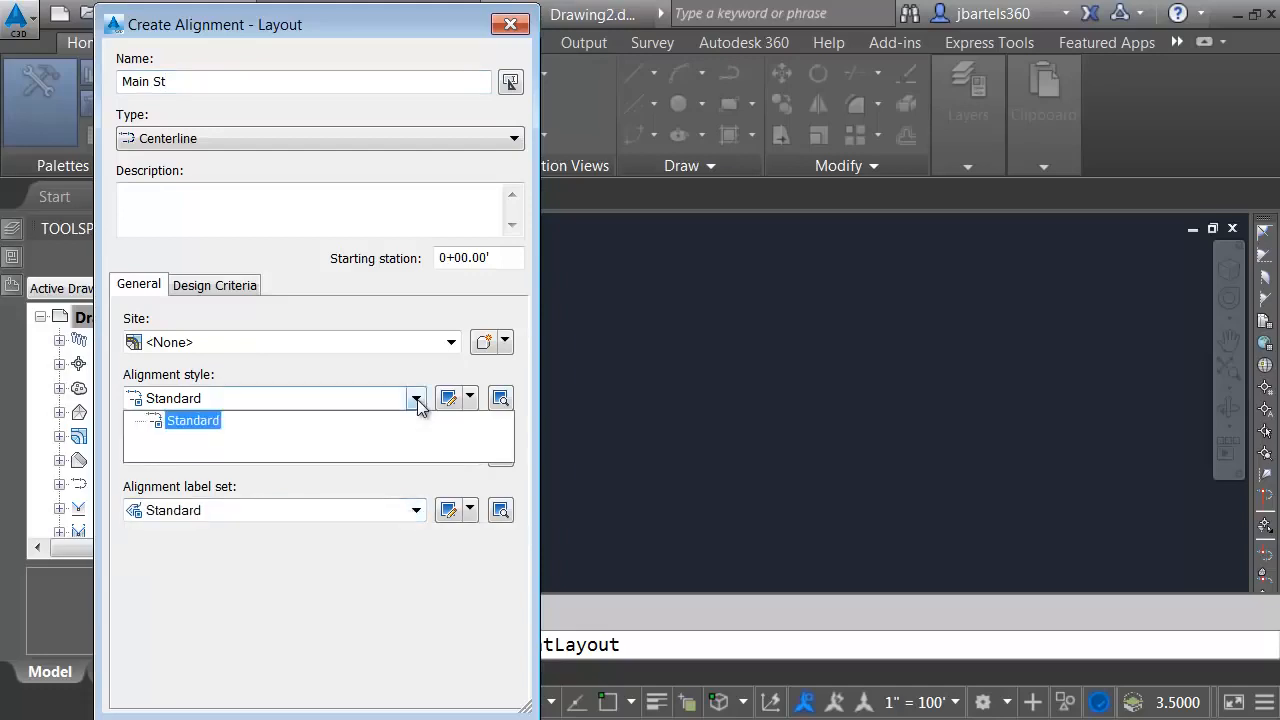
click(416, 399)
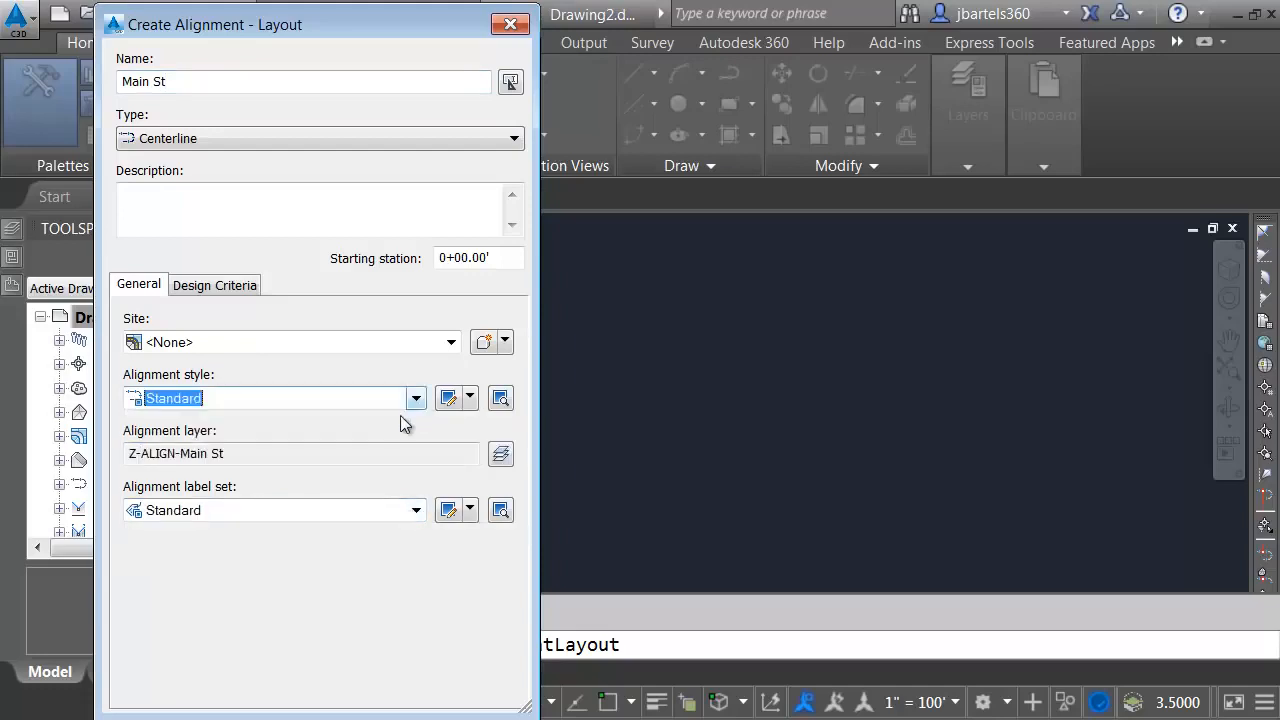
click(511, 26)
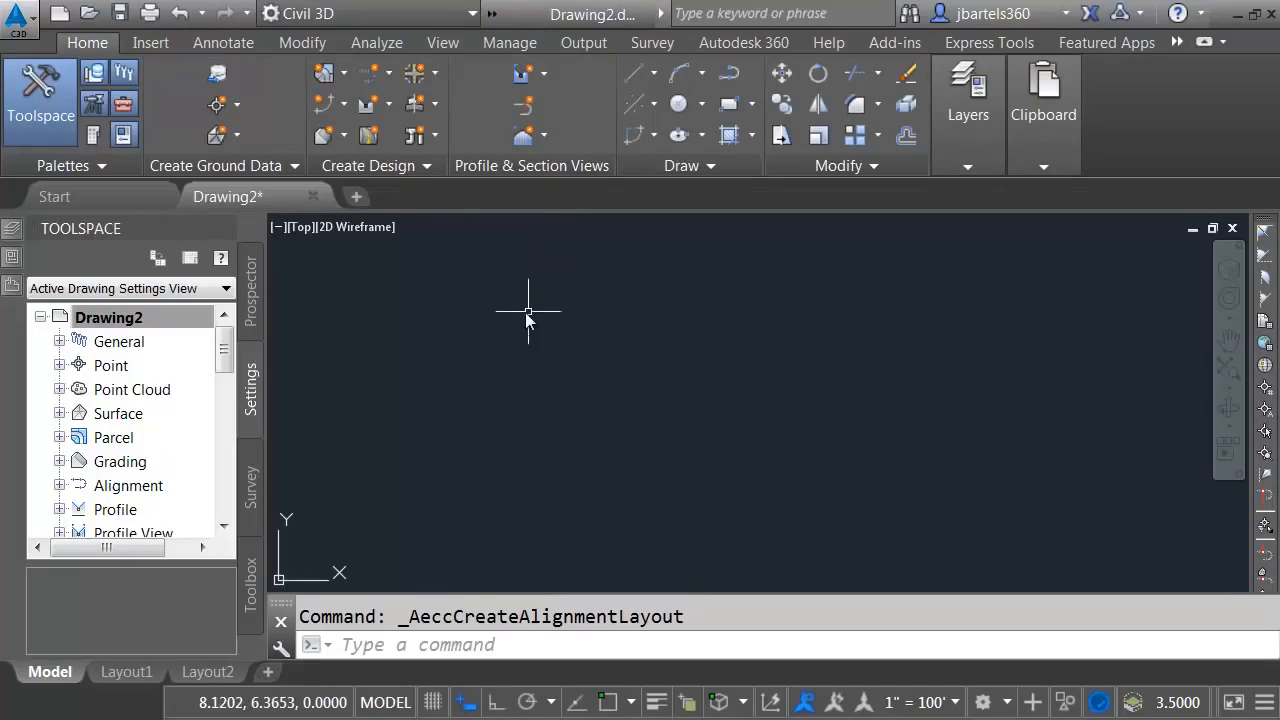
- Close Drawing2 without saving and create a new drawing from the _AutoCAD Civil 3D (Imperial) NCS.dwt template
click(316, 196)
click(651, 429)
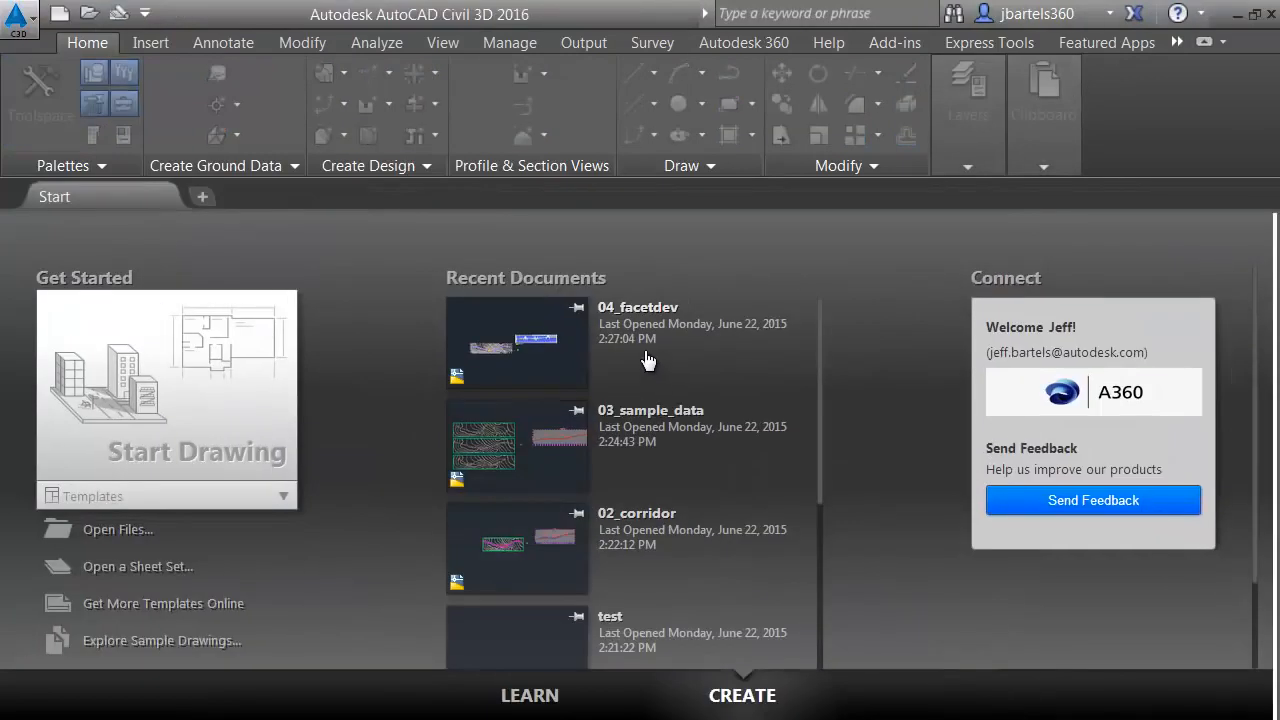
click(18, 18)
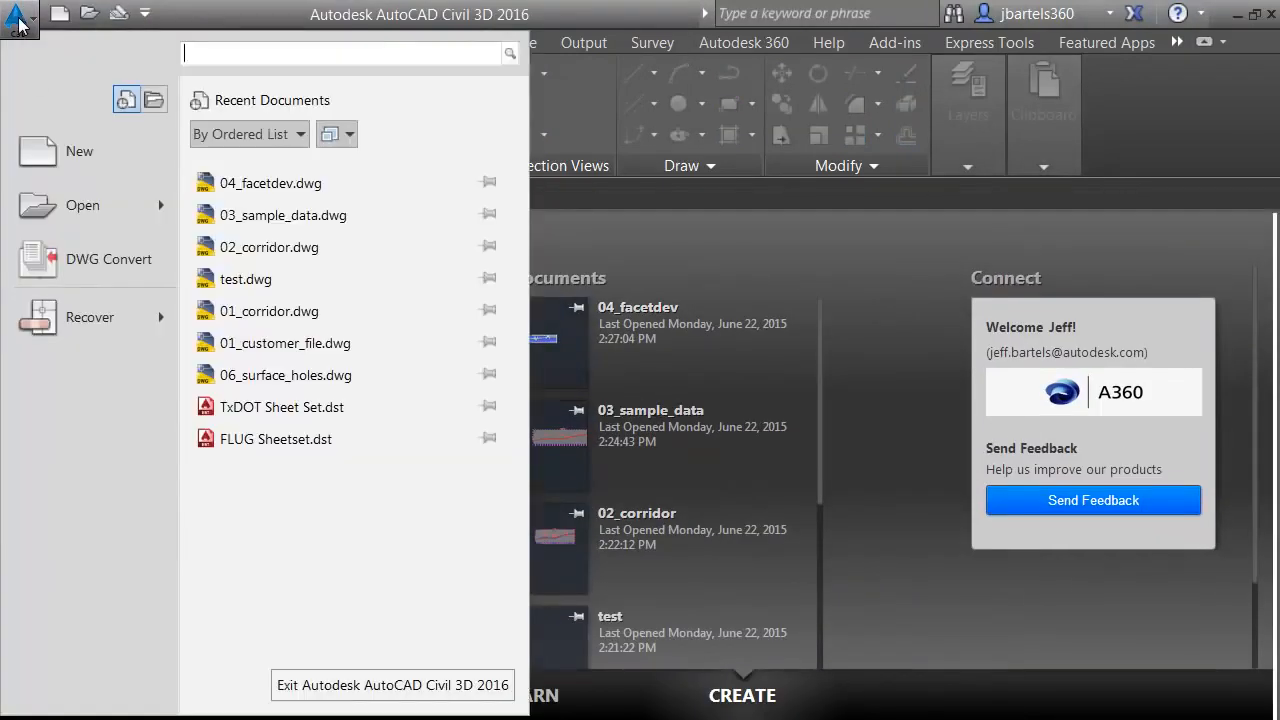
click(60, 145)
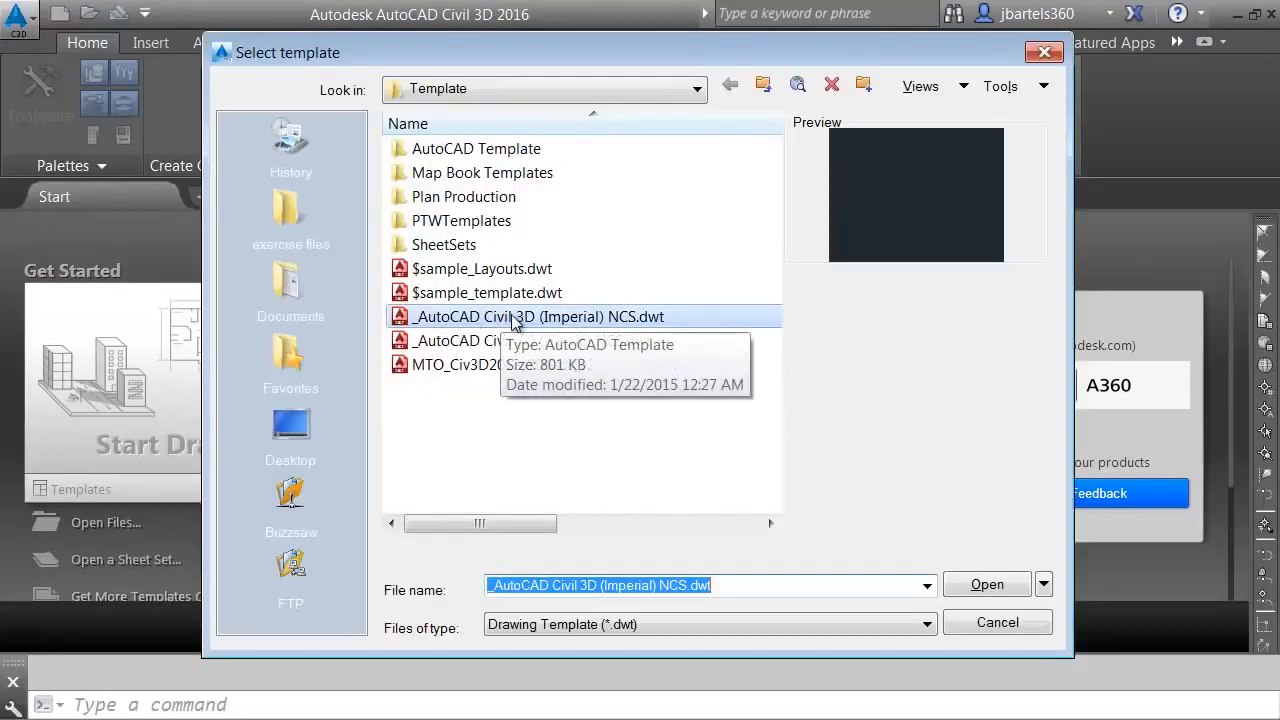
click(960, 587)
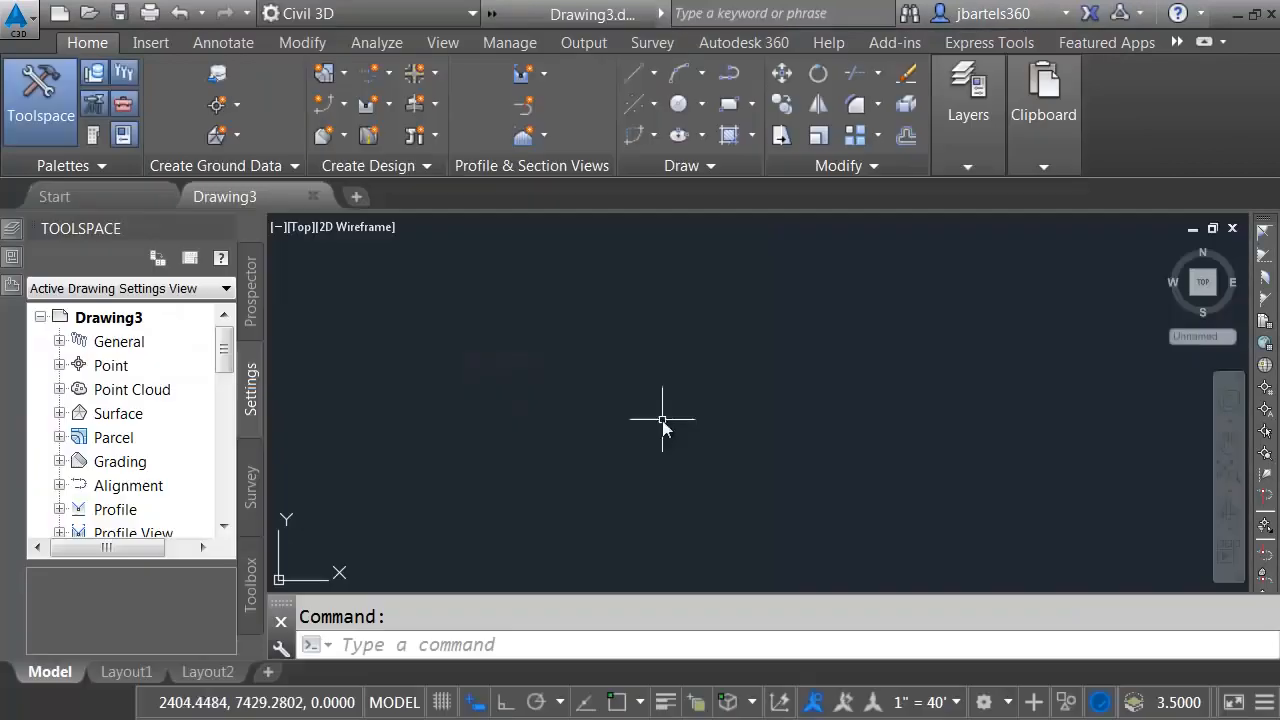
- Start a new alignment layout to examine the template's alignment styles and label sets, then close it without creating the alignment
click(379, 81)
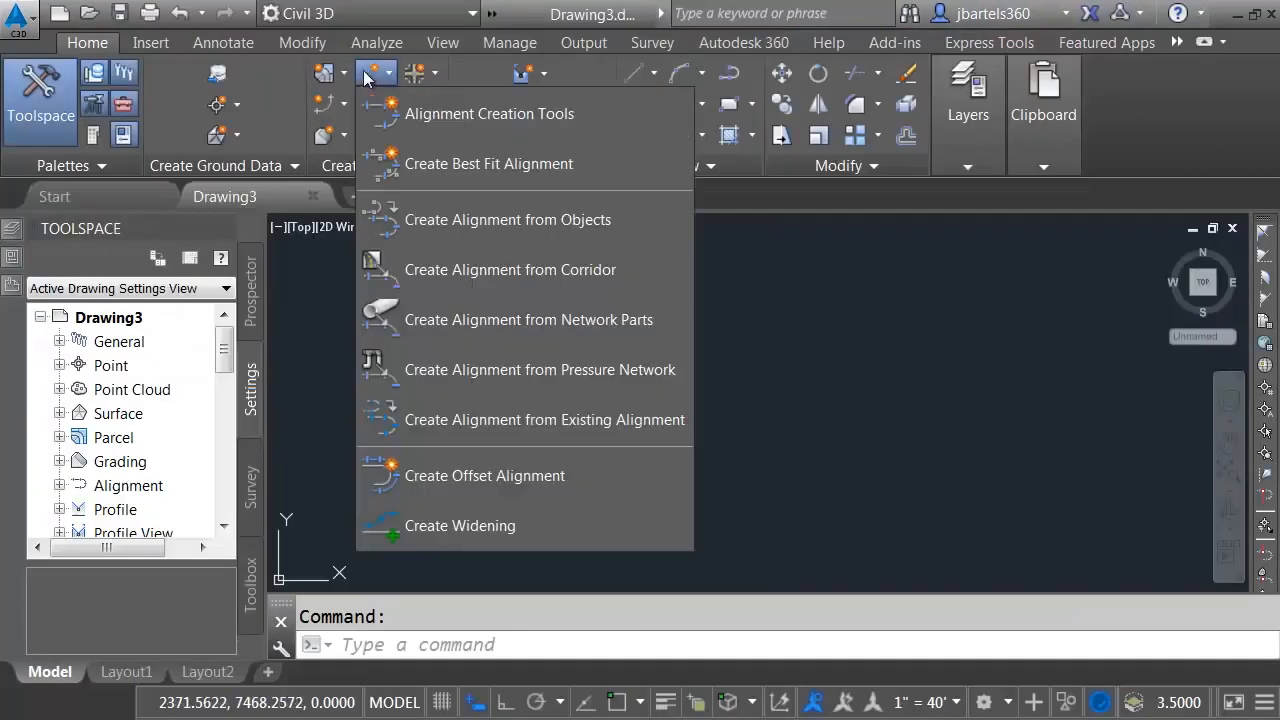
click(413, 113)
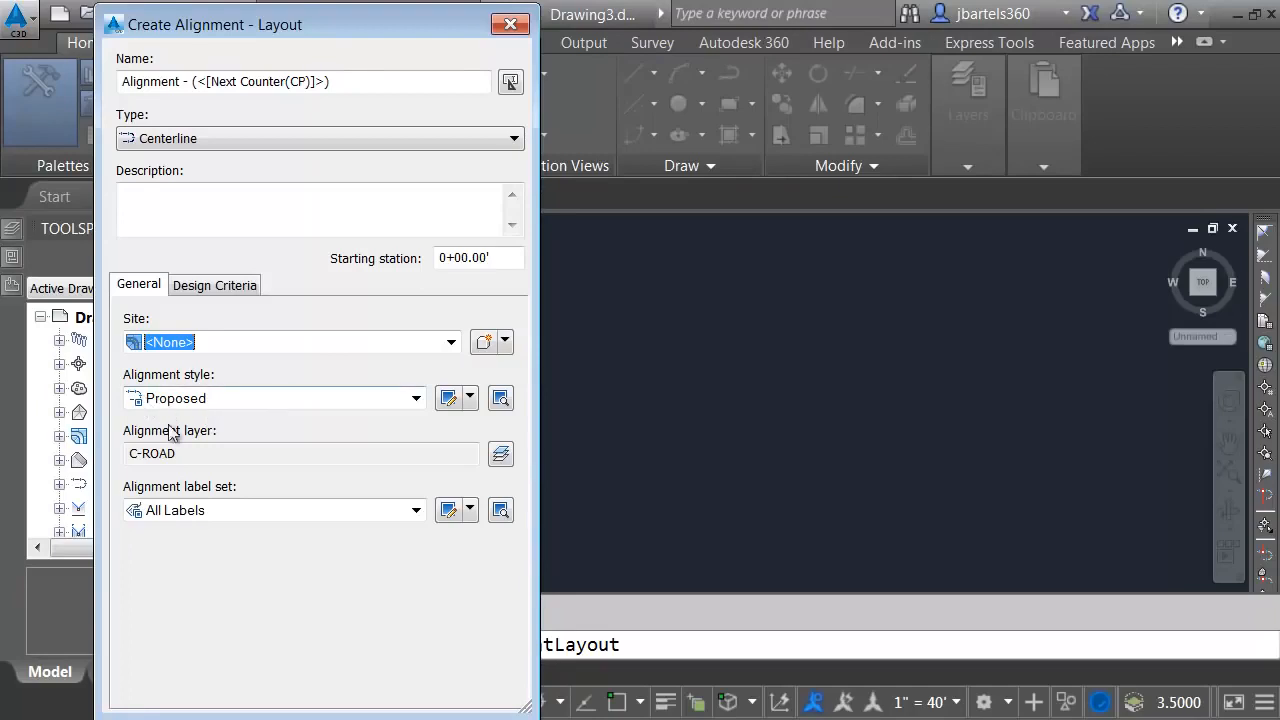
click(415, 400)
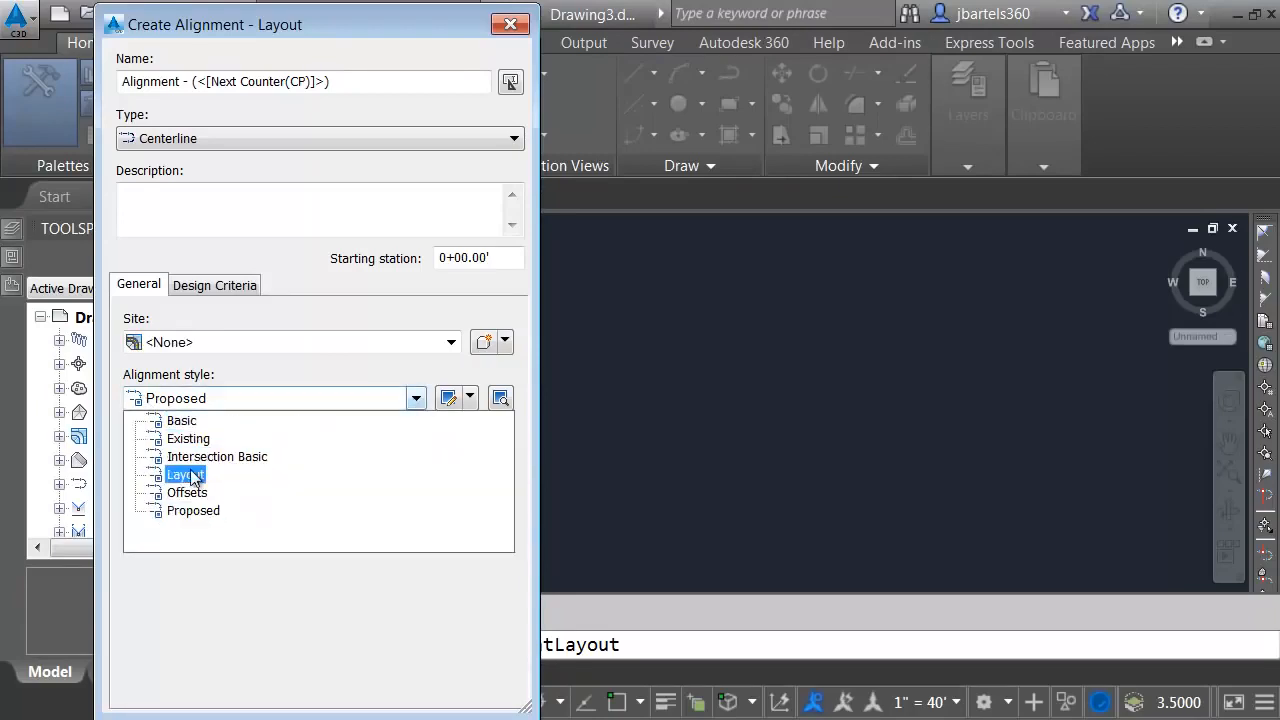
click(223, 418)
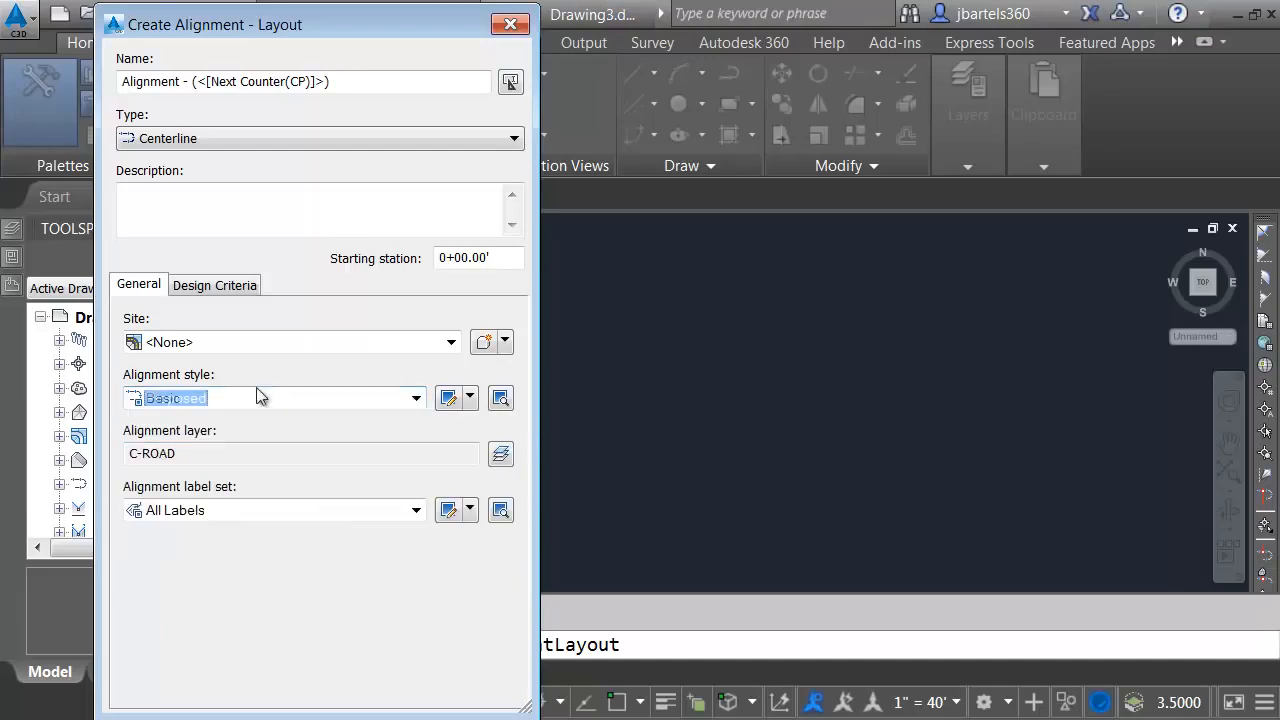
click(350, 512)
click(352, 516)
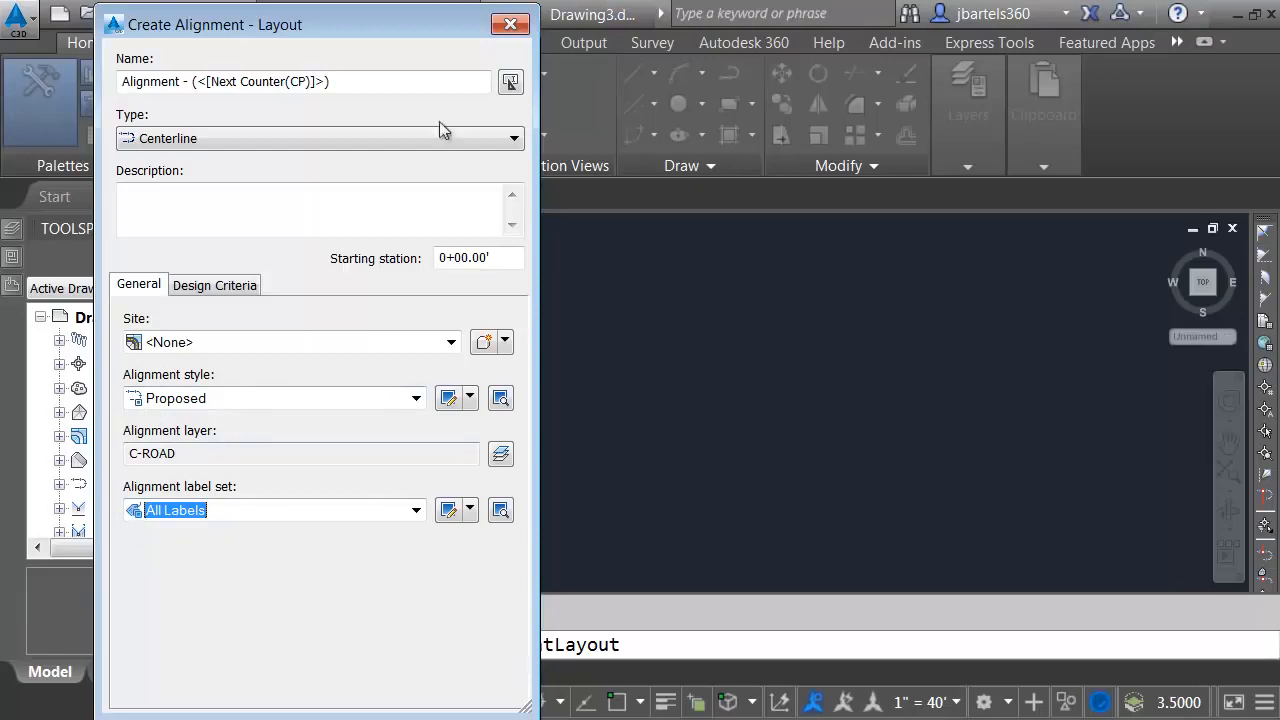
click(510, 24)
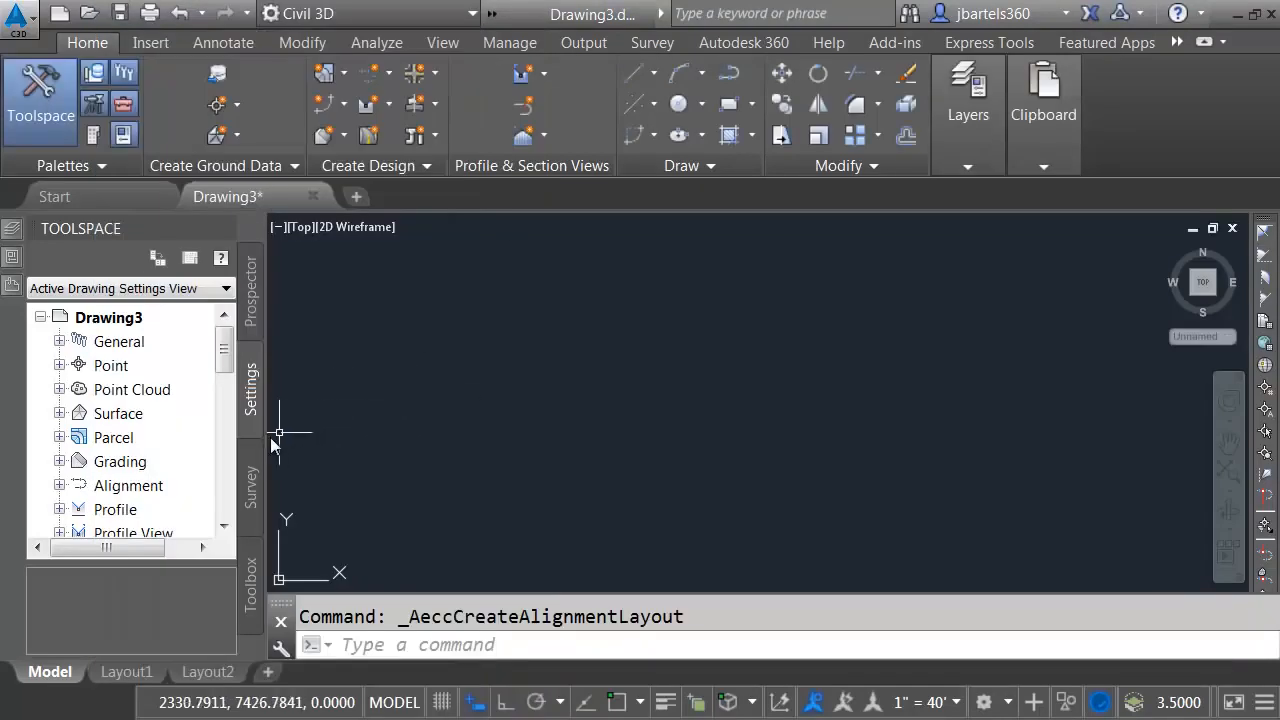
- Edit the feature settings of the Alignment collection and set the default alignment style to Layout
right_click(122, 489)
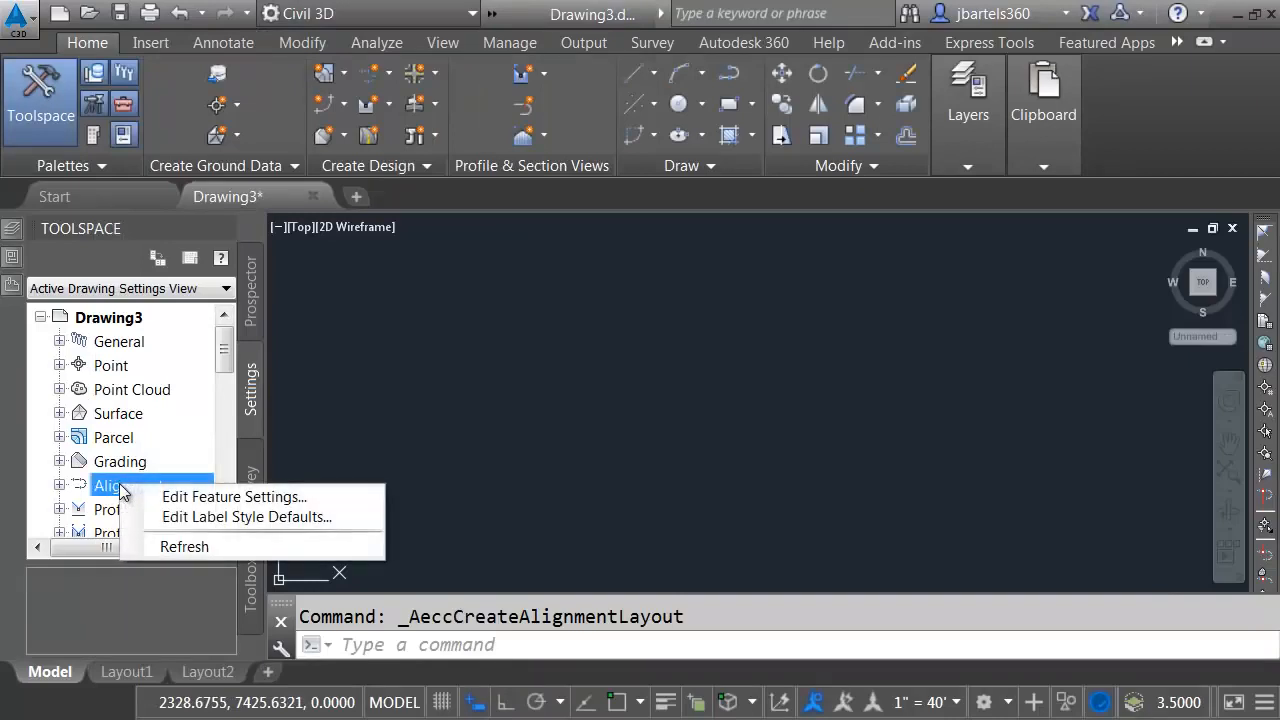
click(172, 505)
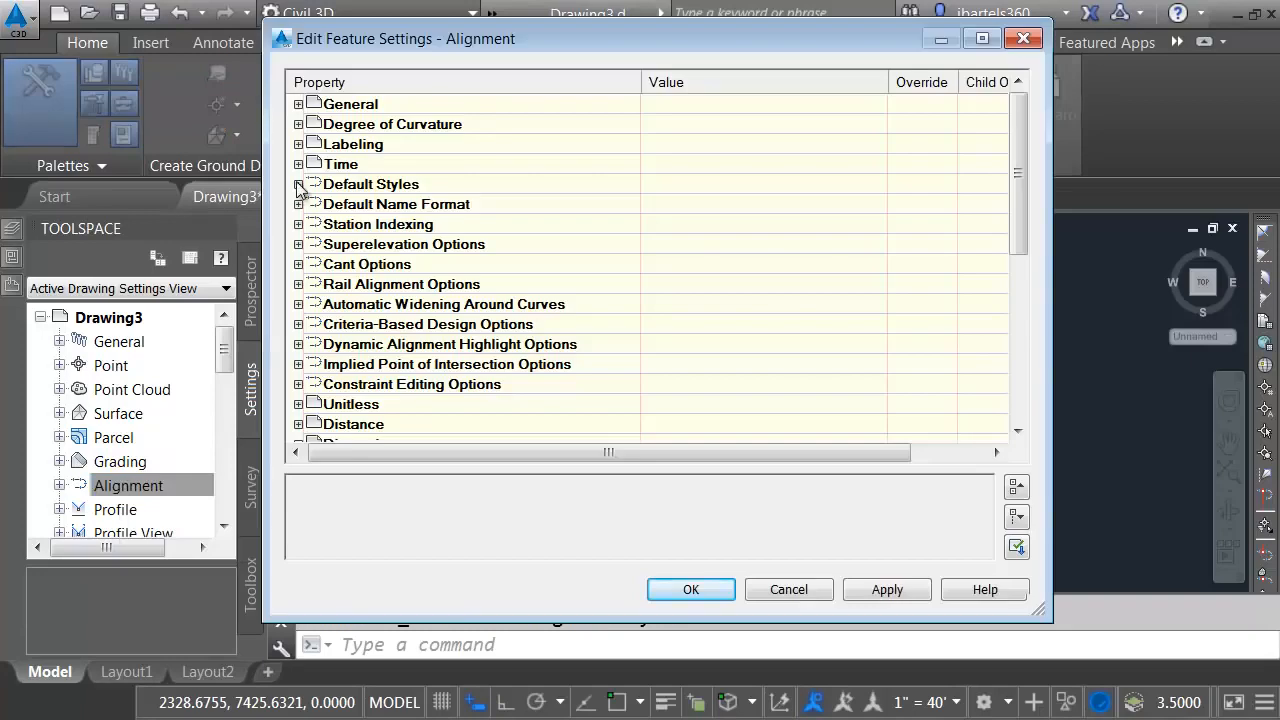
click(298, 184)
drag(1052, 282, 1192, 290)
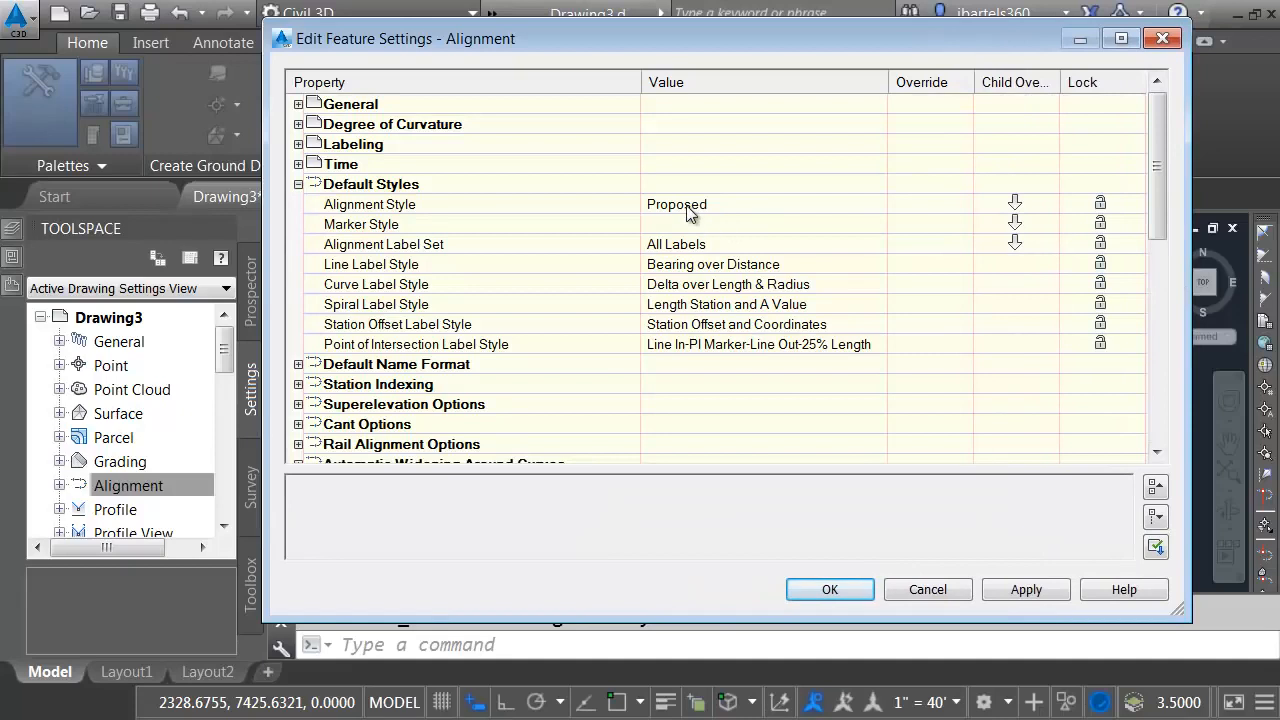
click(723, 204)
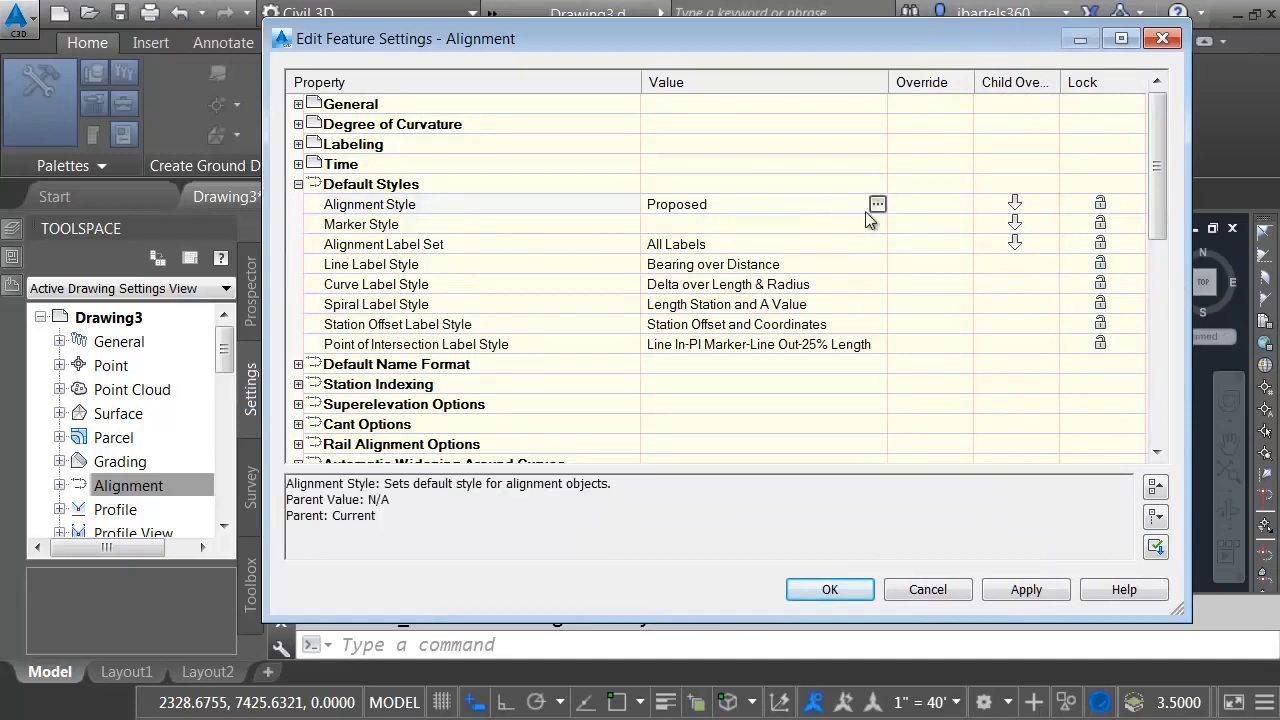
click(877, 207)
click(696, 254)
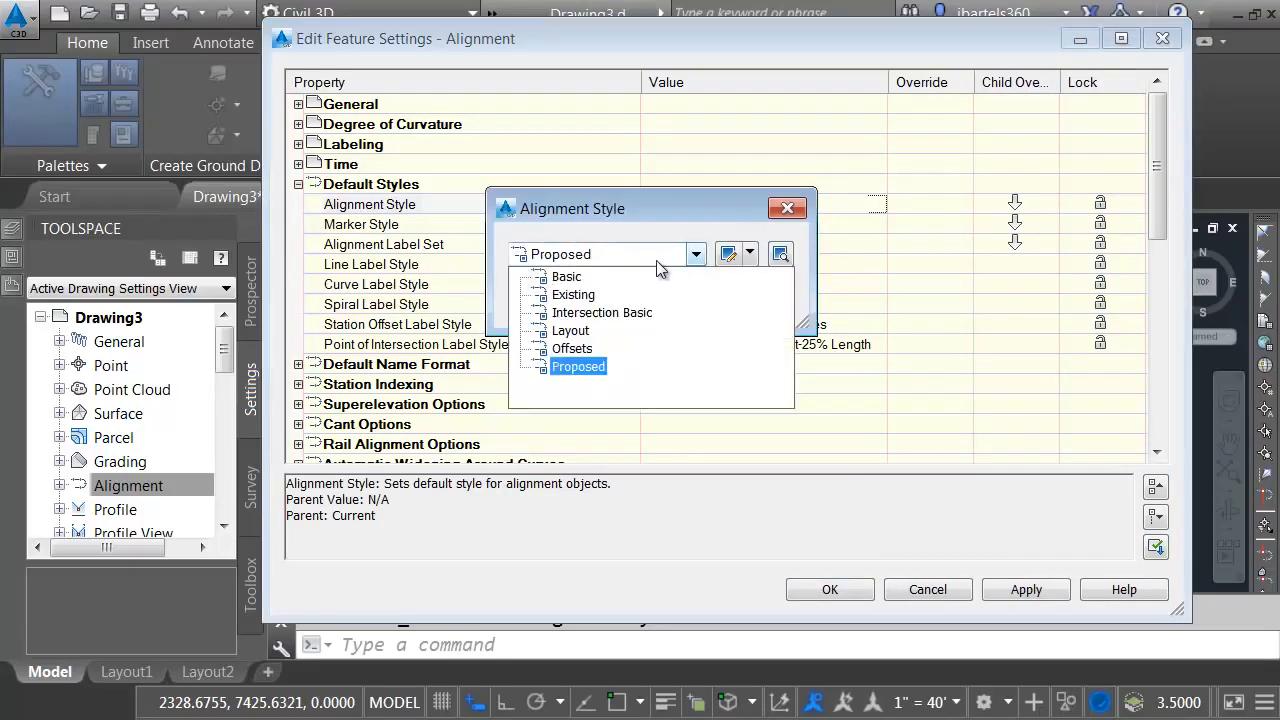
click(575, 330)
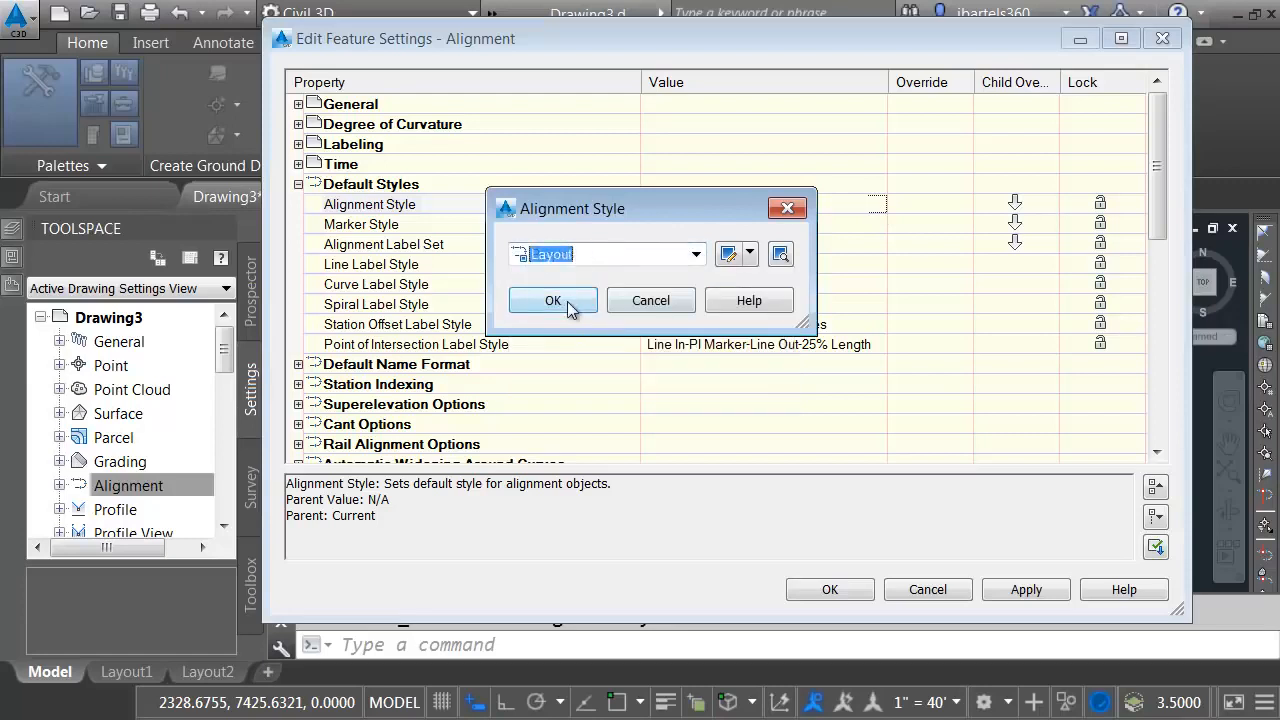
click(555, 301)
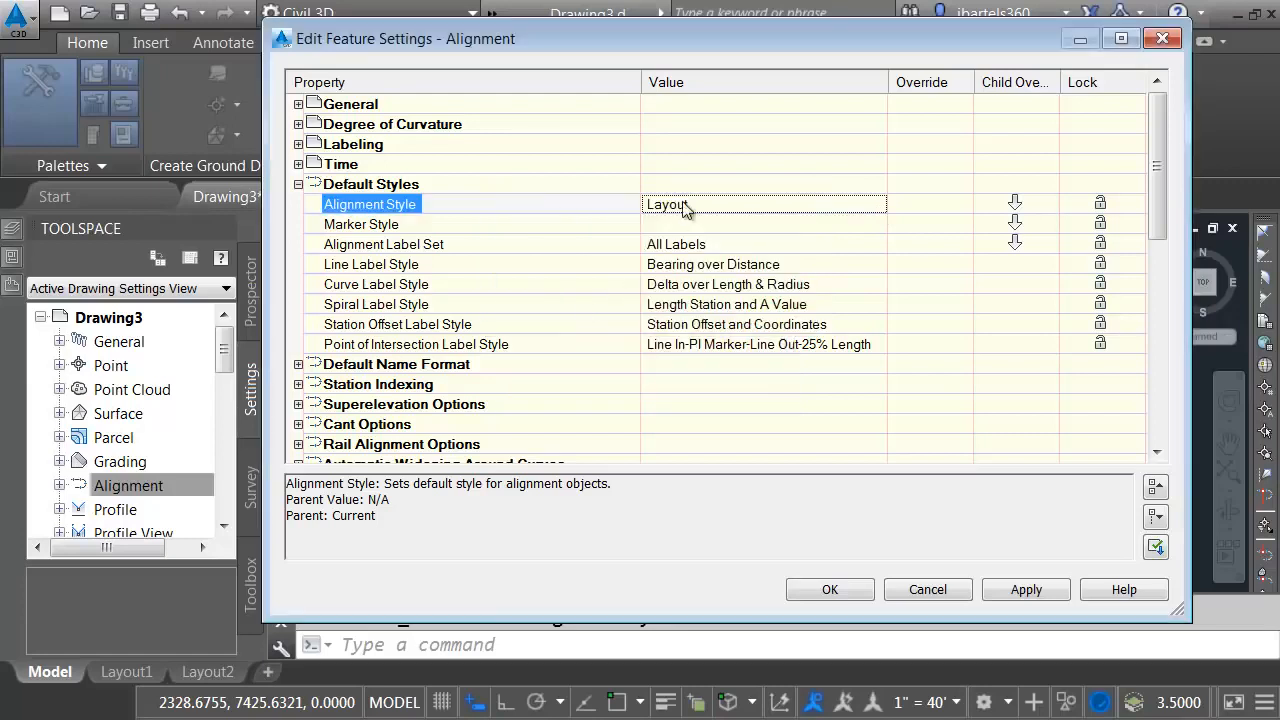
- Set the default alignment label set to Major and Minor only in the Alignment feature settings
click(793, 248)
click(877, 245)
click(696, 254)
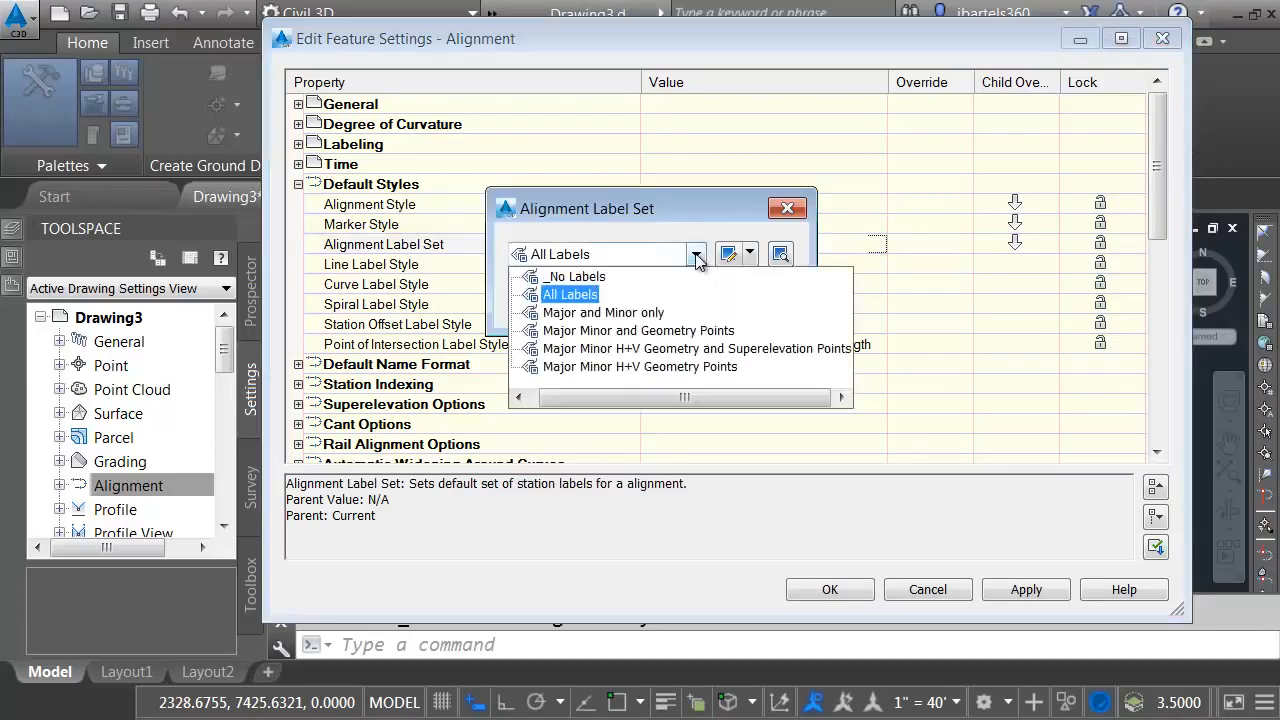
click(620, 312)
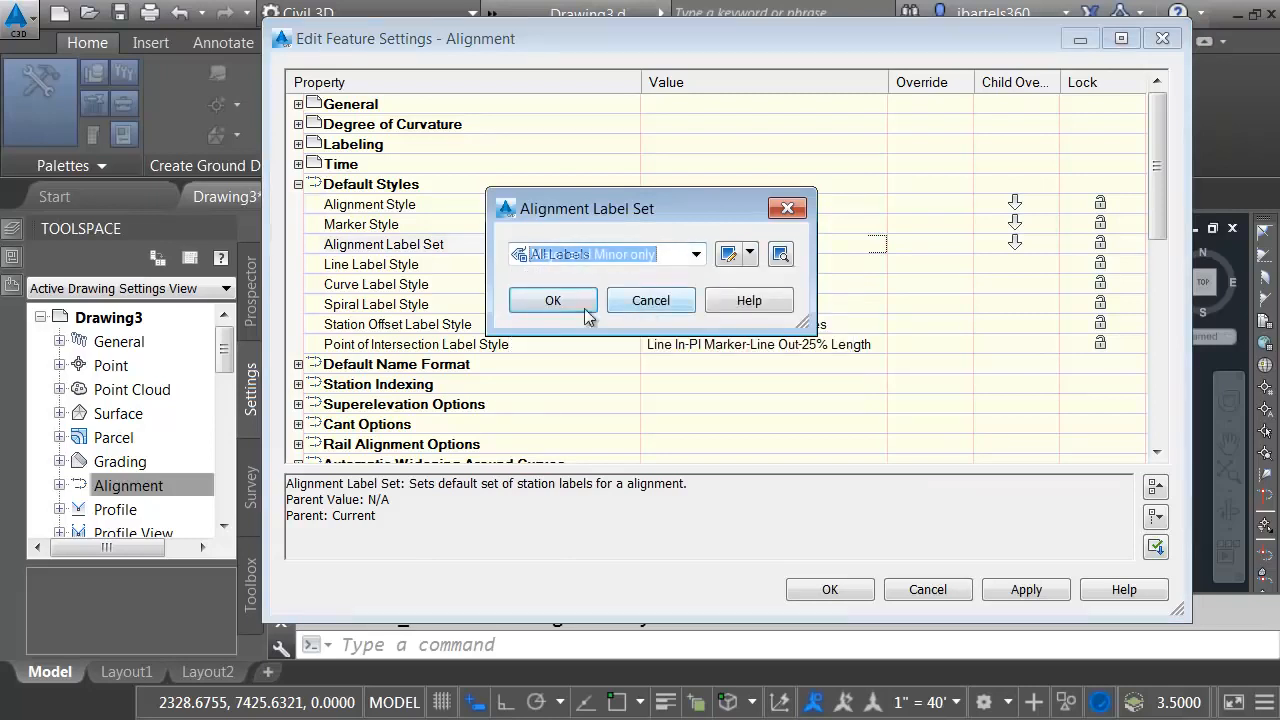
click(553, 301)
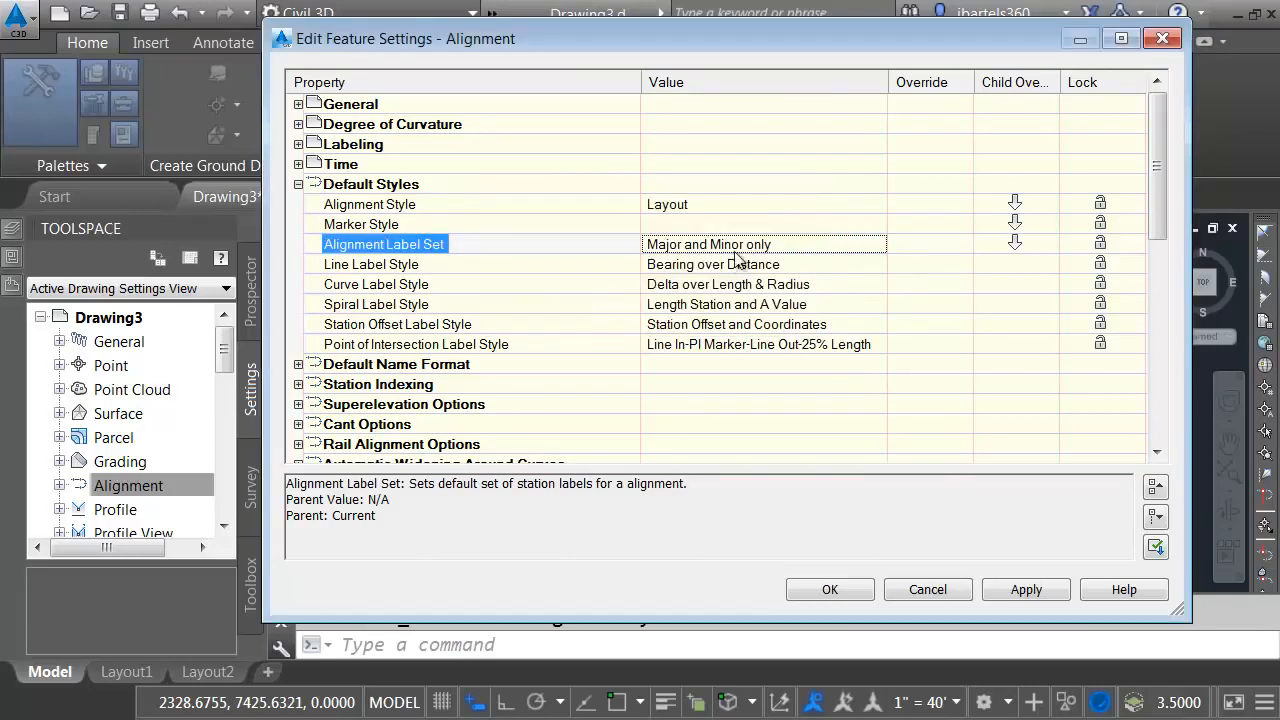
- Force the alignment style, marker style and alignment label set defaults onto all child settings and accept the feature settings
click(1017, 204)
click(1016, 224)
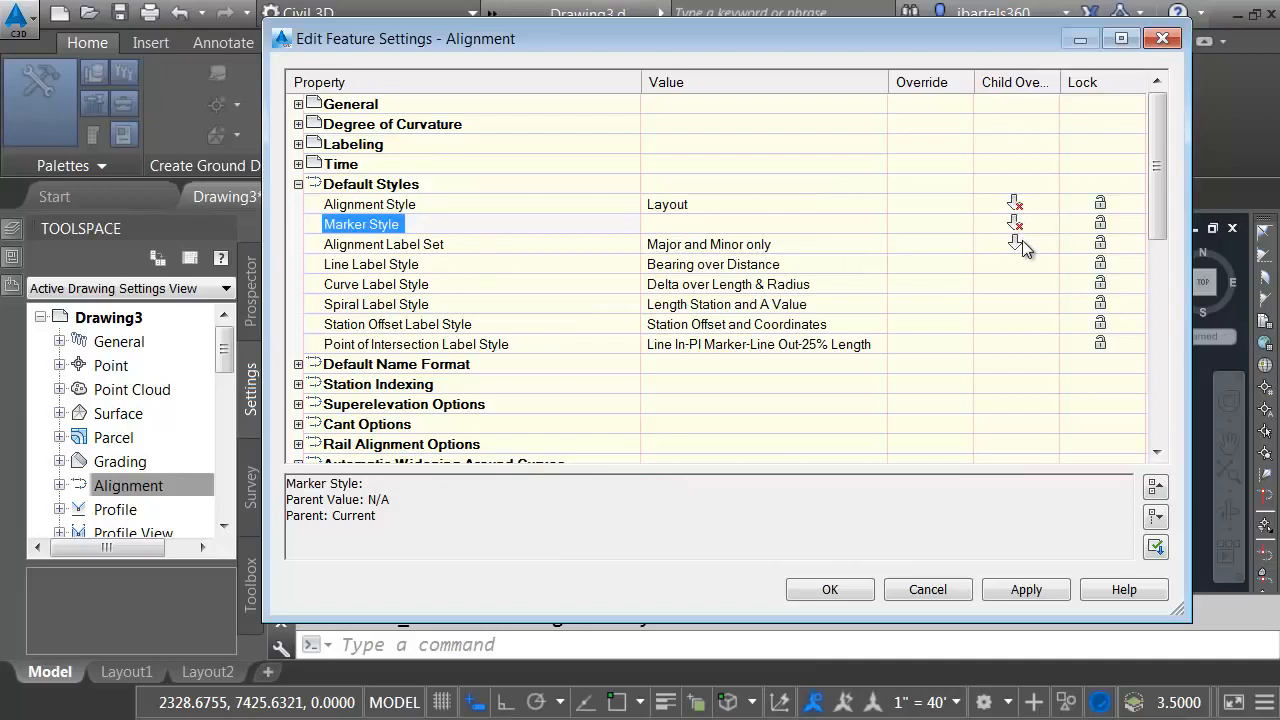
click(1018, 244)
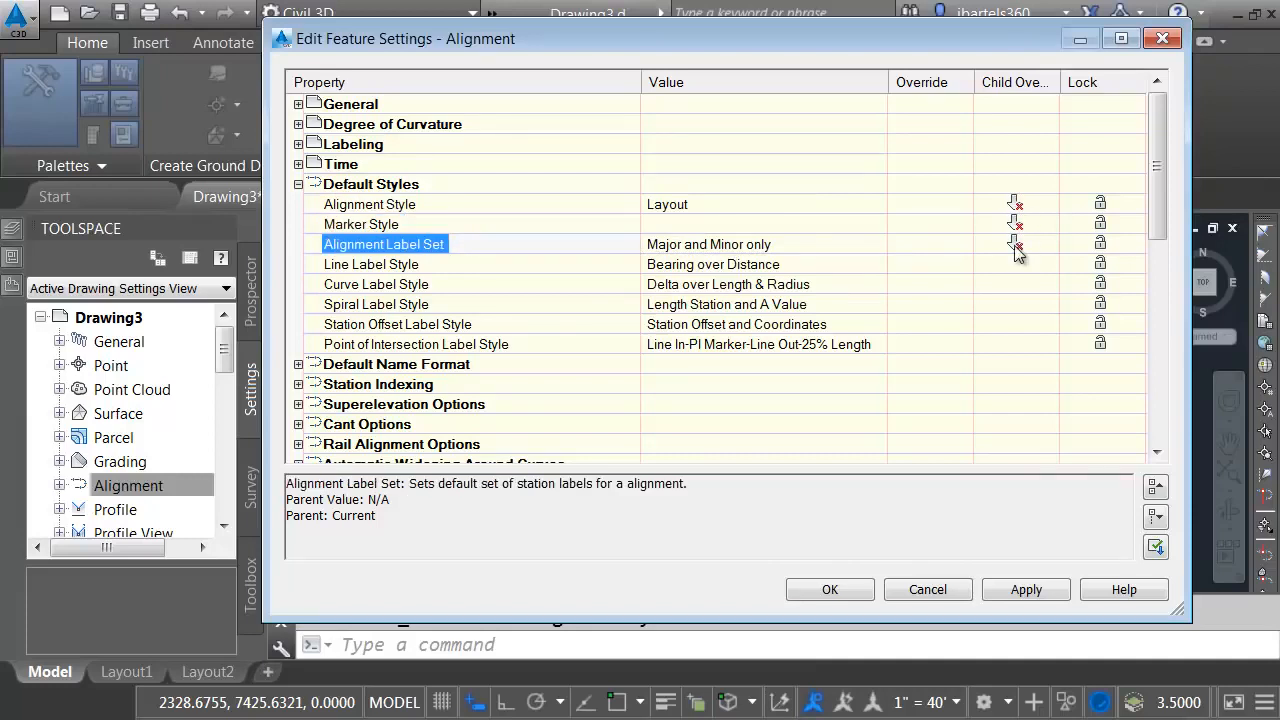
click(836, 585)
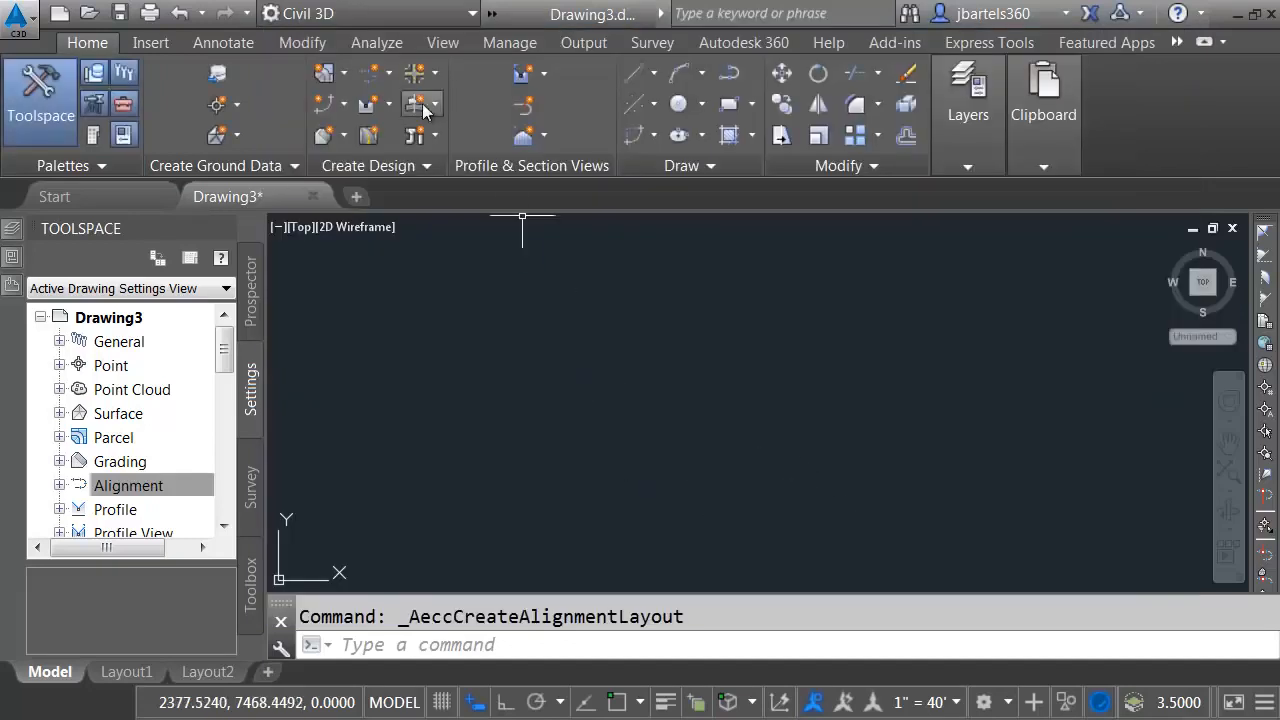
- Check the default style and label set offered for a new alignment layout, then close it without creating the alignment
click(376, 77)
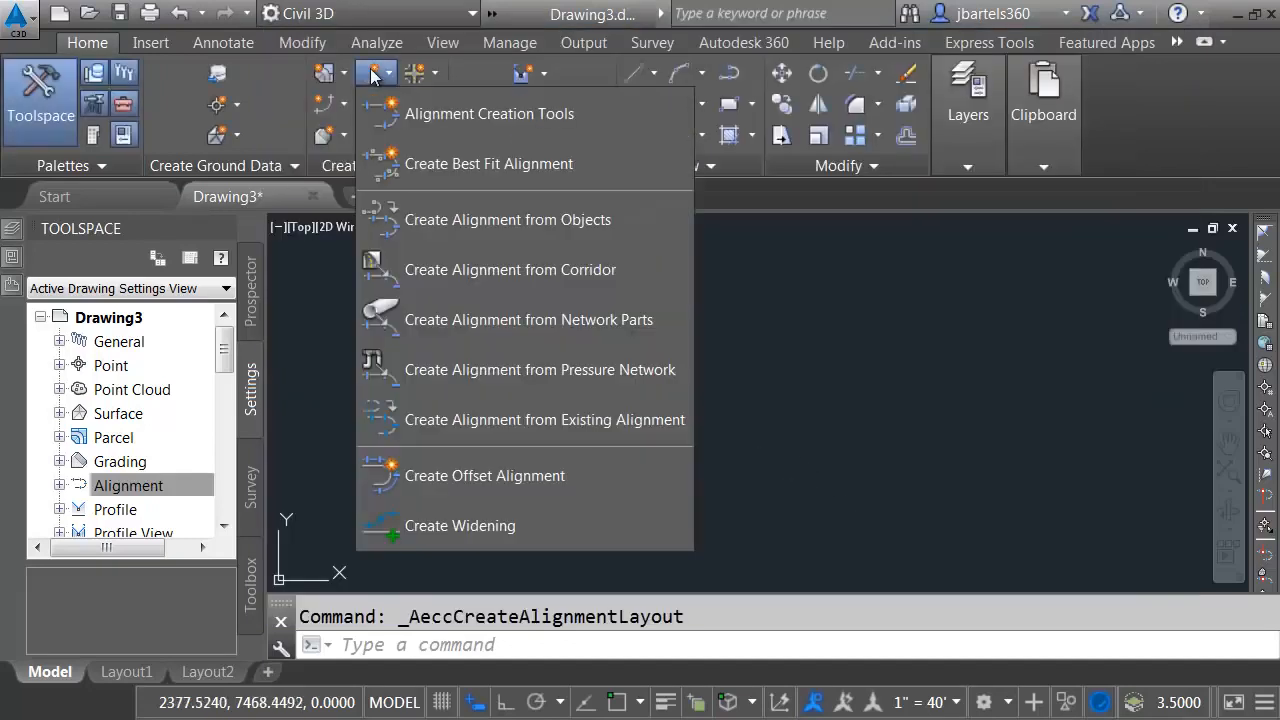
click(439, 113)
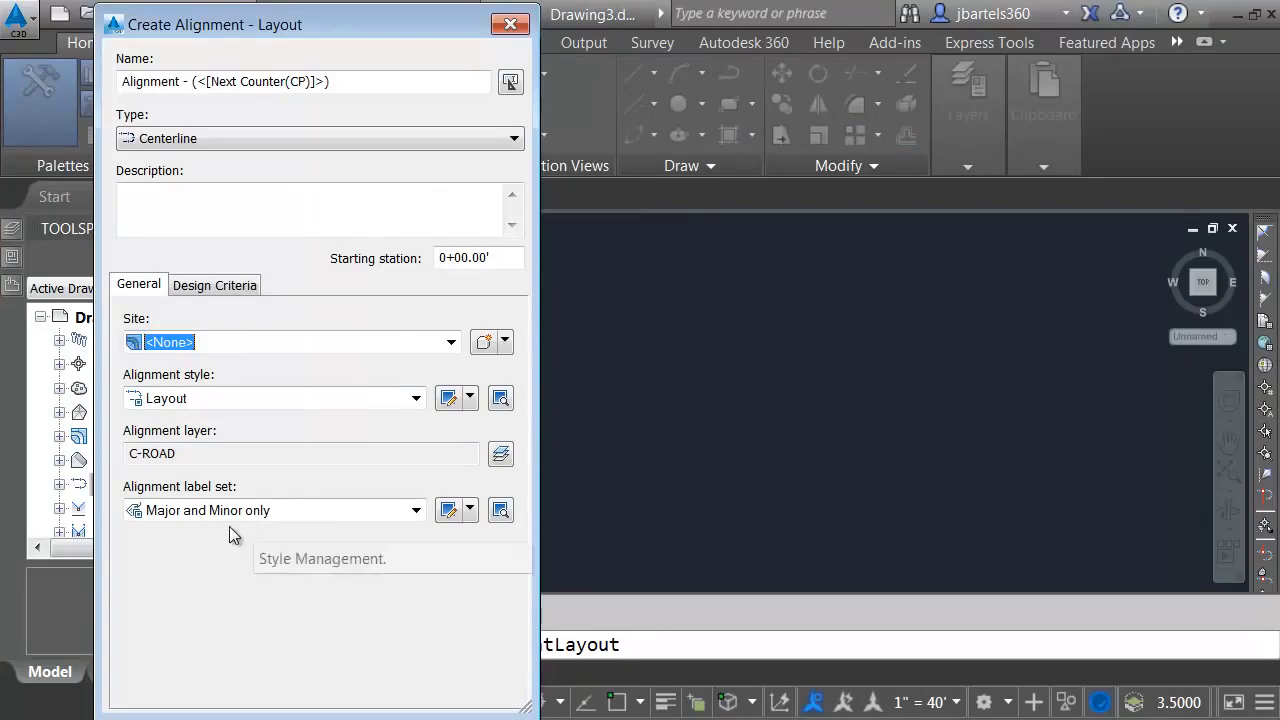
click(510, 24)
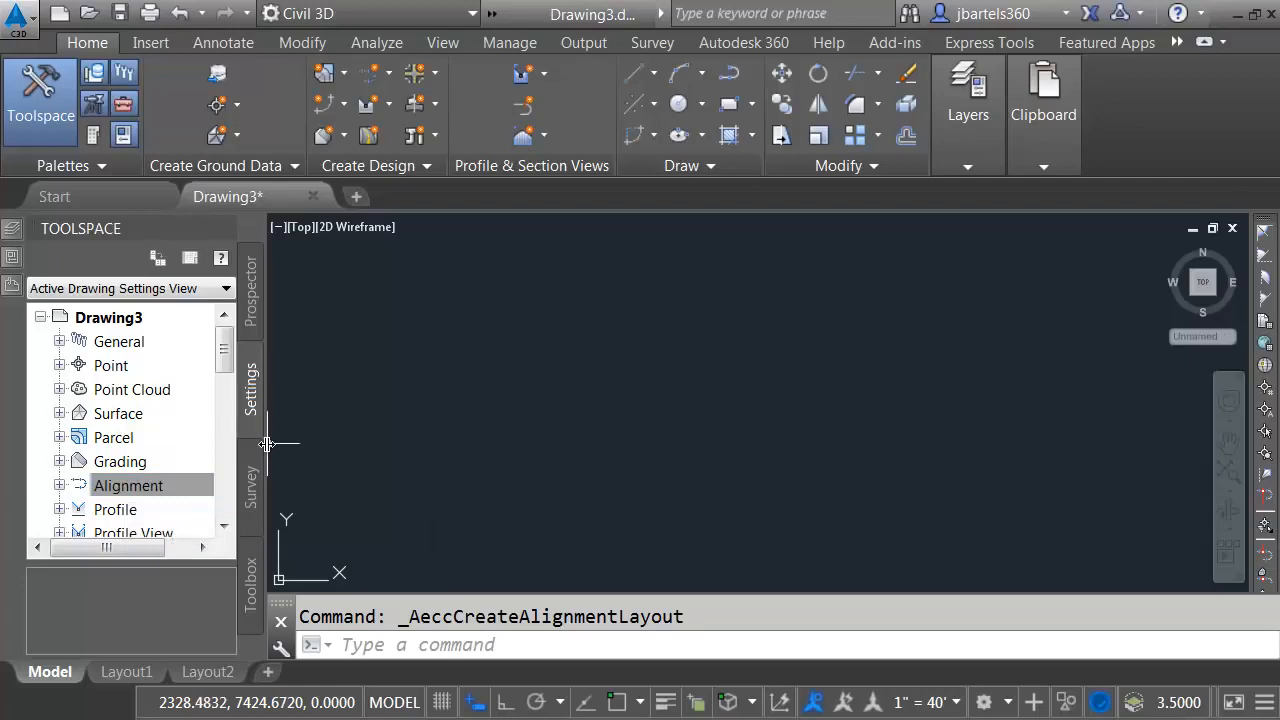
- Widen the Toolspace and open the command settings of CreateAlignmentEntities under the Alignment commands
drag(355, 449, 376, 449)
click(148, 485)
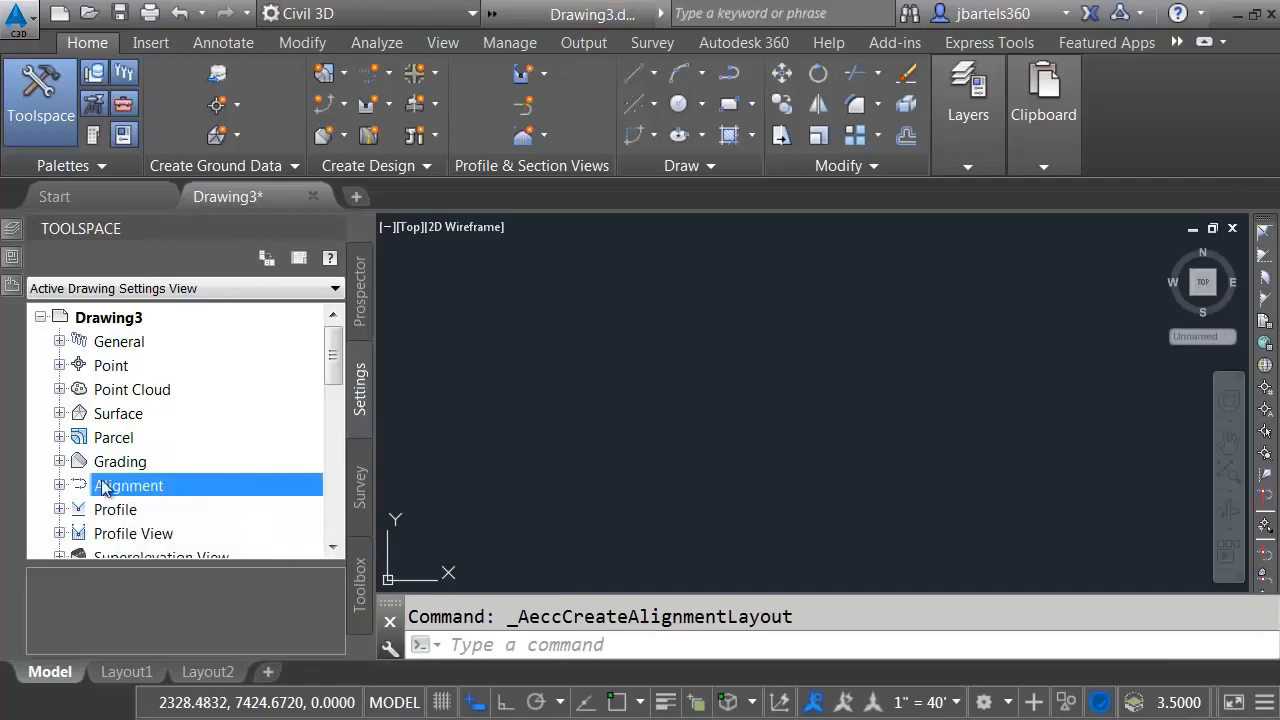
click(60, 485)
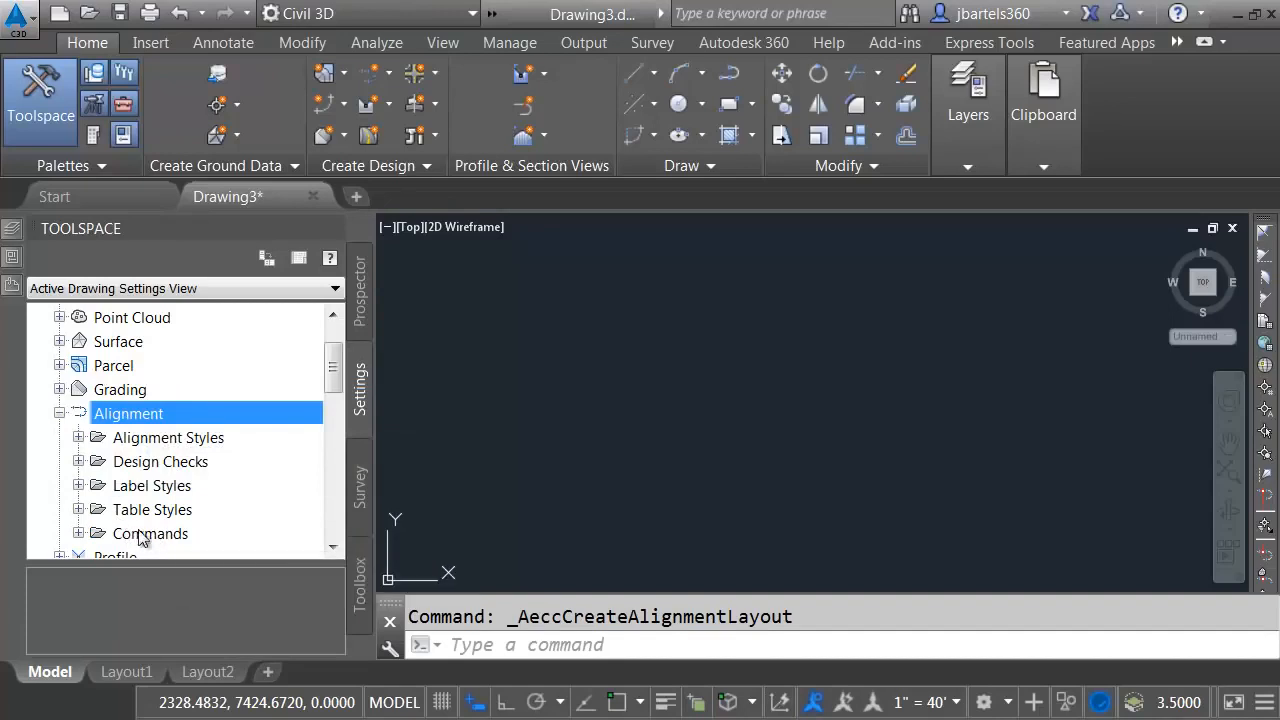
click(78, 533)
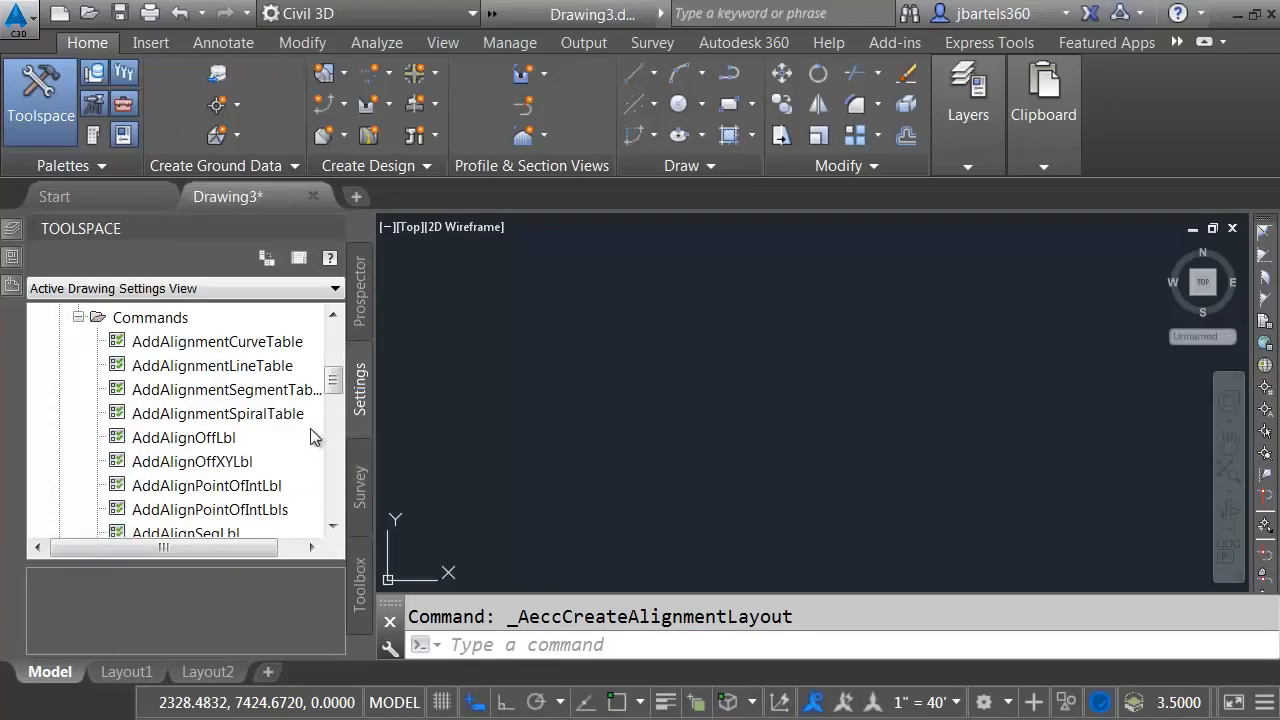
drag(334, 383, 334, 409)
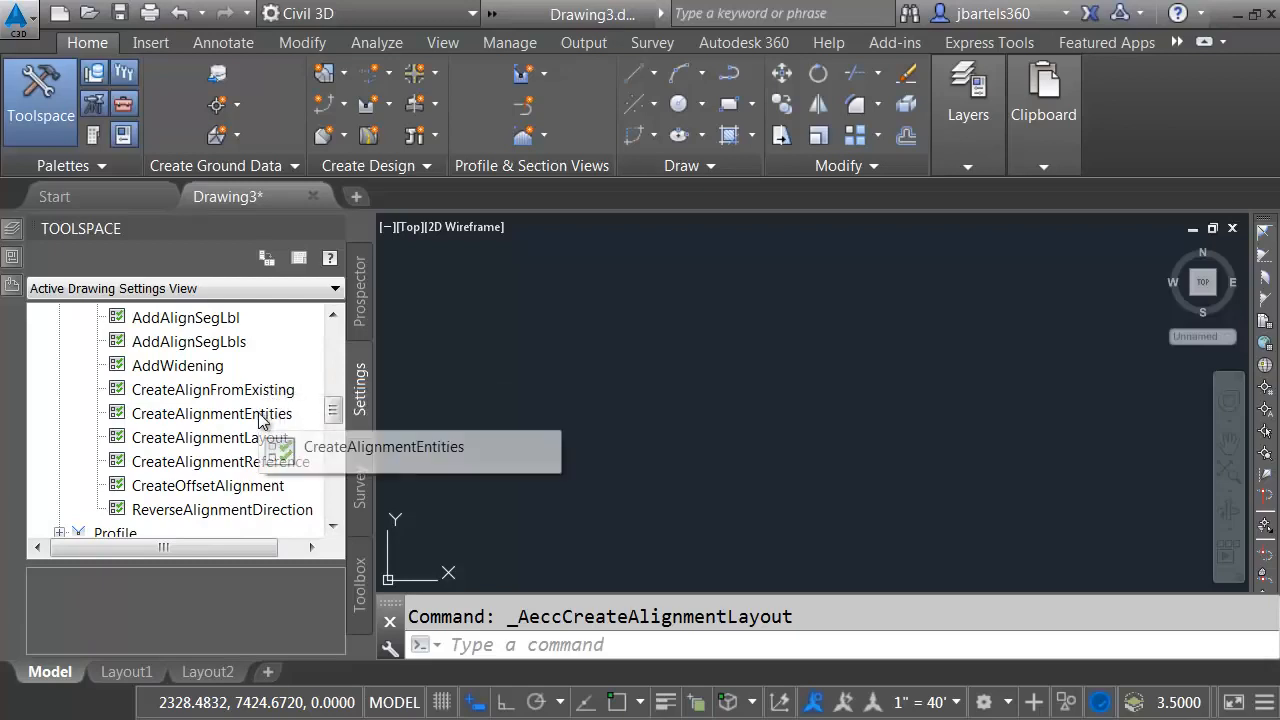
right_click(183, 421)
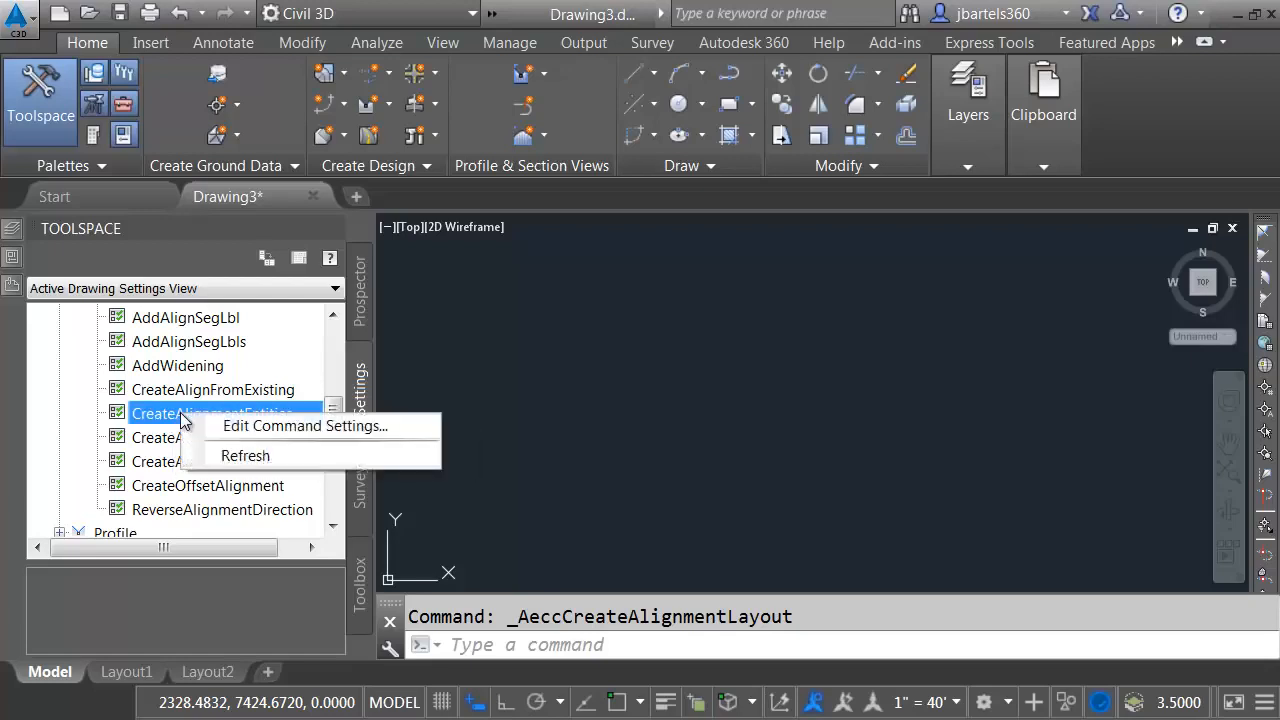
click(247, 428)
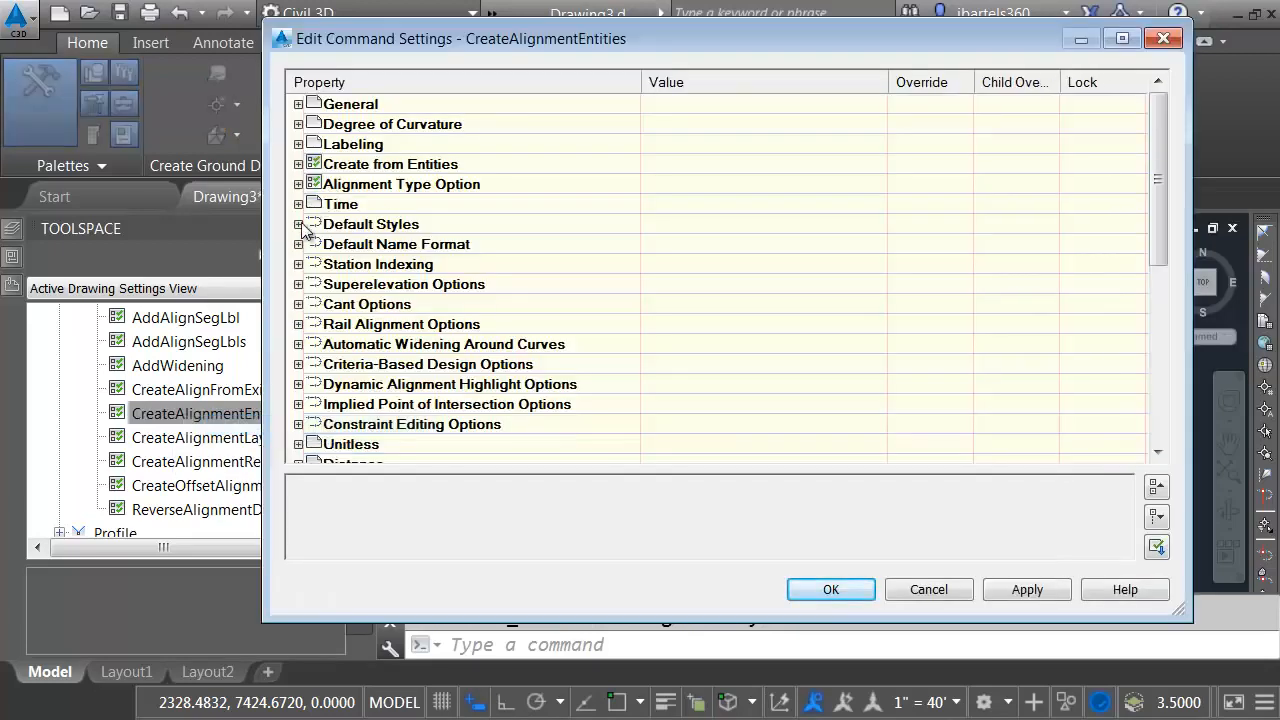
- Set the default alignment style to Existing for the CreateAlignmentEntities command
click(298, 224)
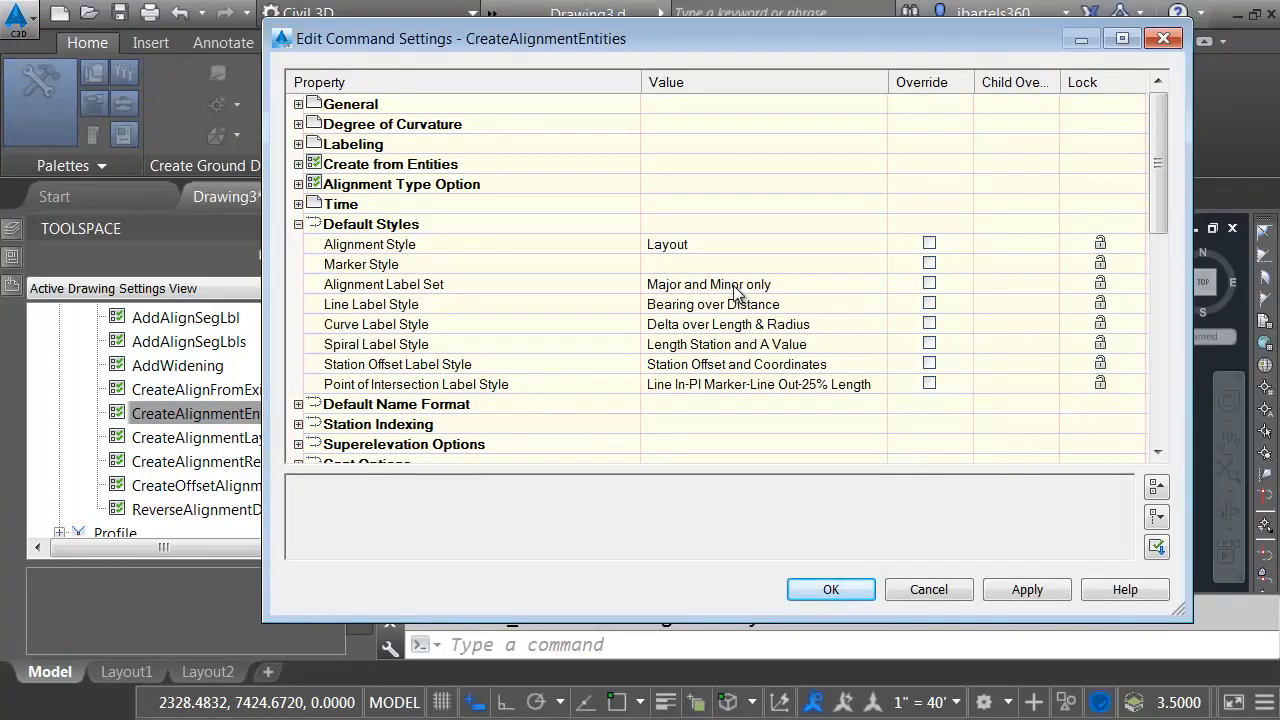
click(695, 241)
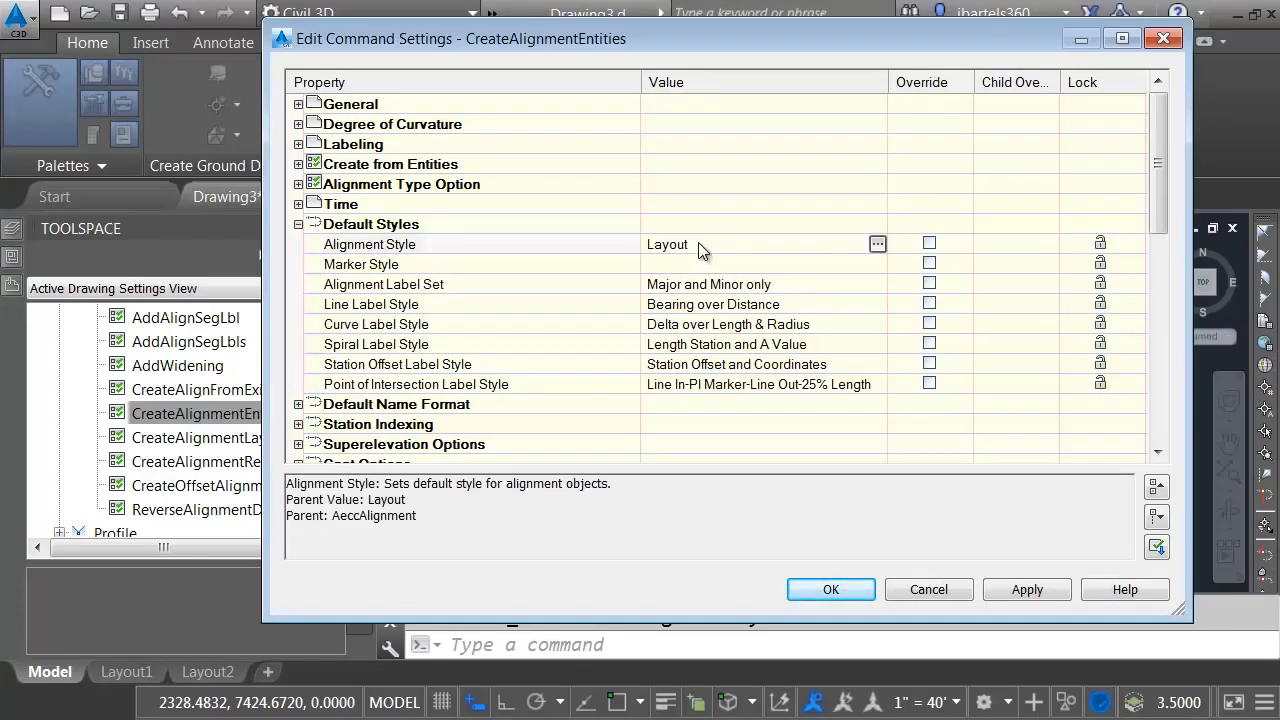
click(878, 250)
click(697, 256)
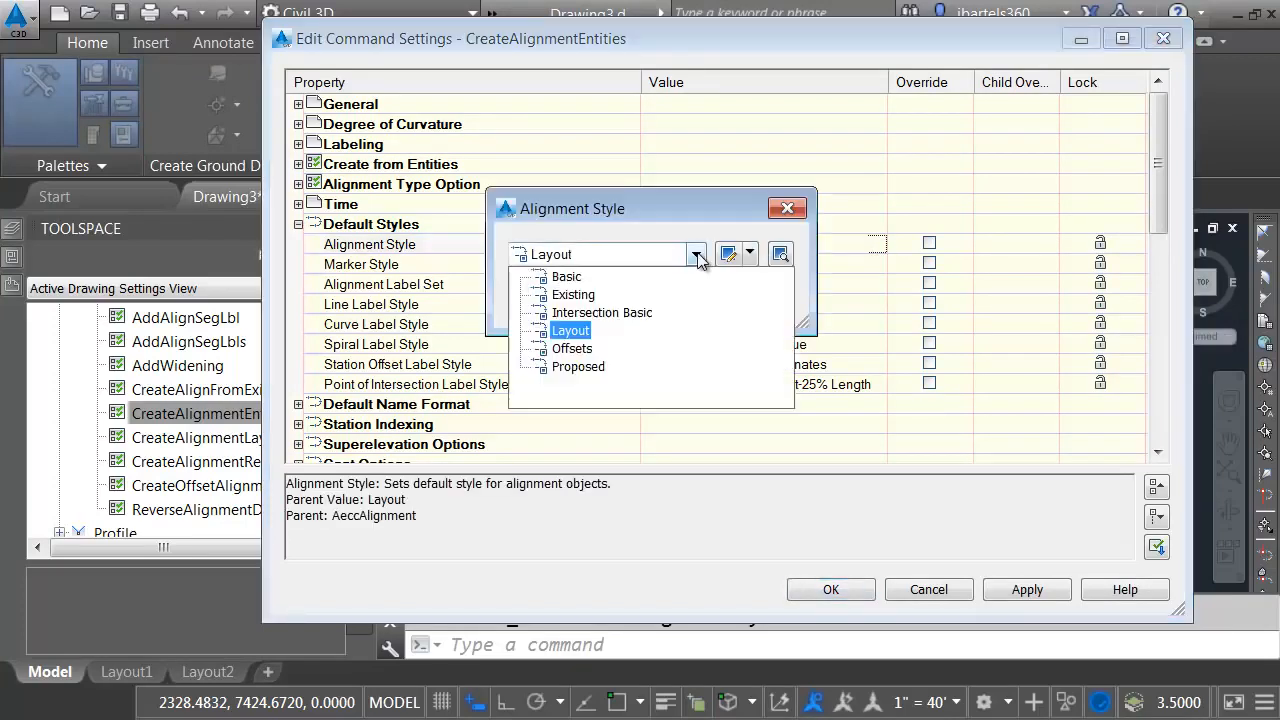
click(548, 299)
click(551, 302)
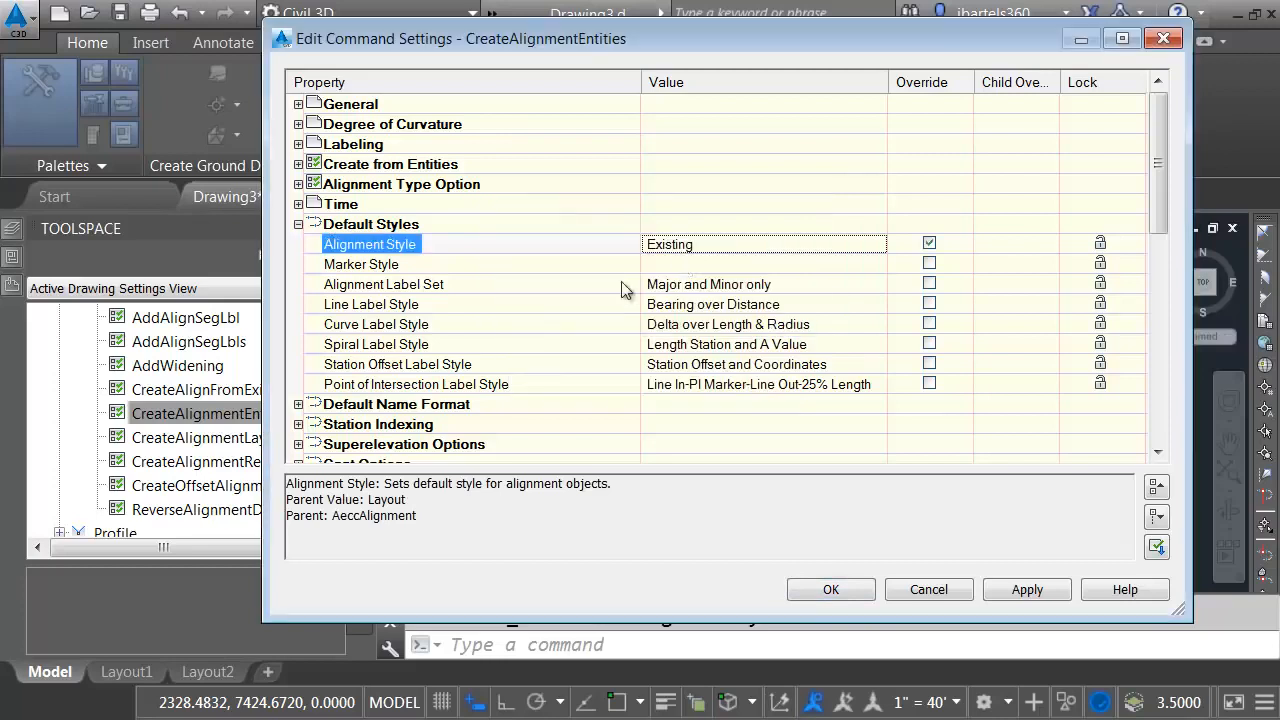
- Set the default alignment label set to _No Labels for the CreateAlignmentEntities command and accept the command settings
click(737, 289)
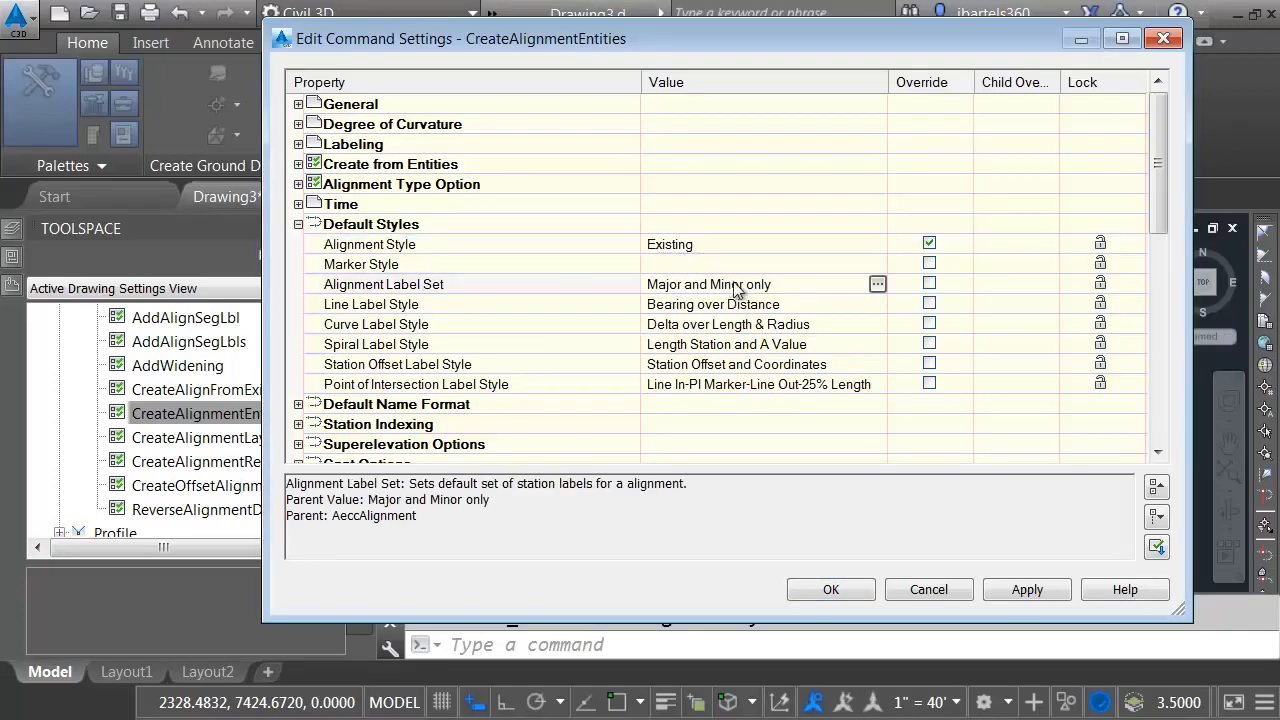
click(877, 285)
click(696, 254)
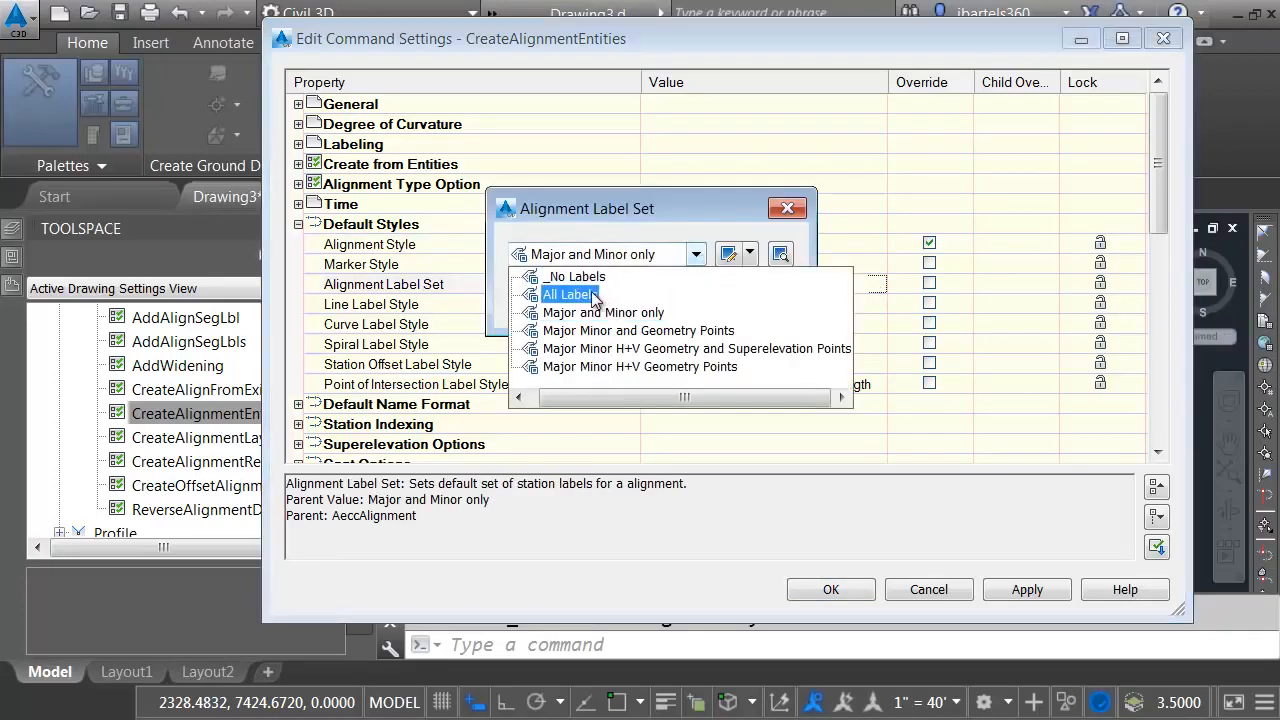
click(578, 276)
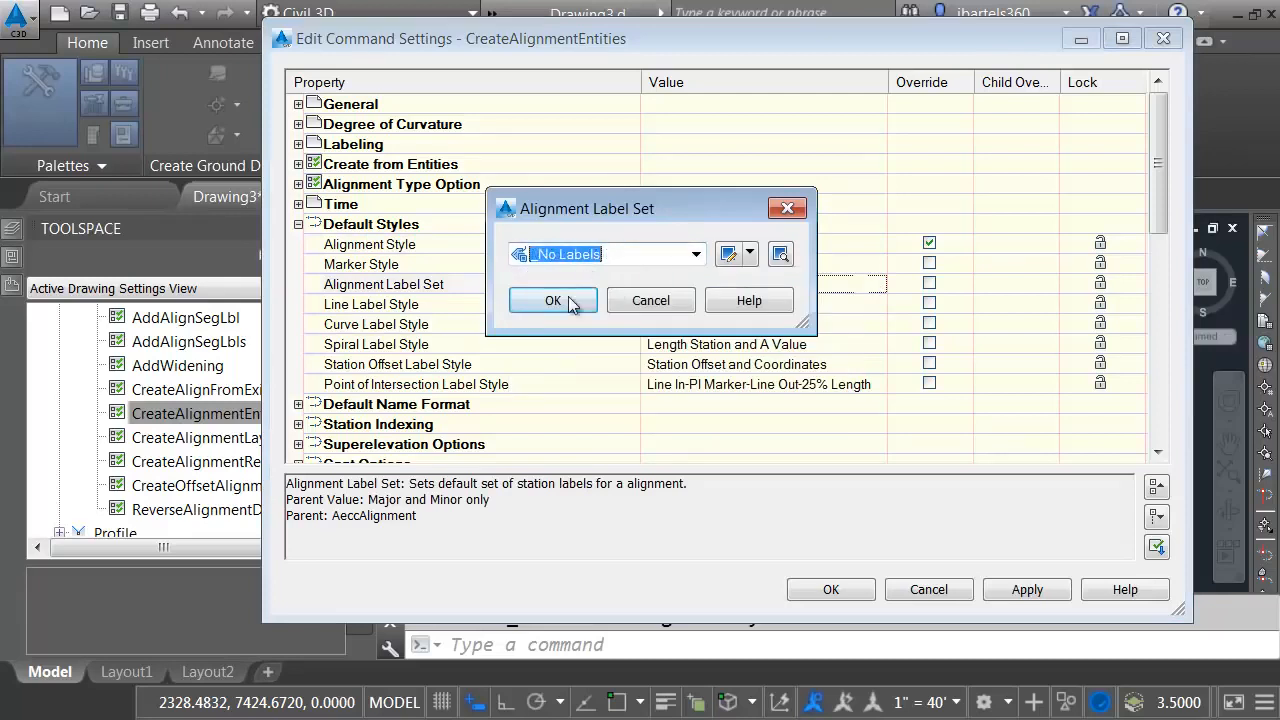
click(553, 300)
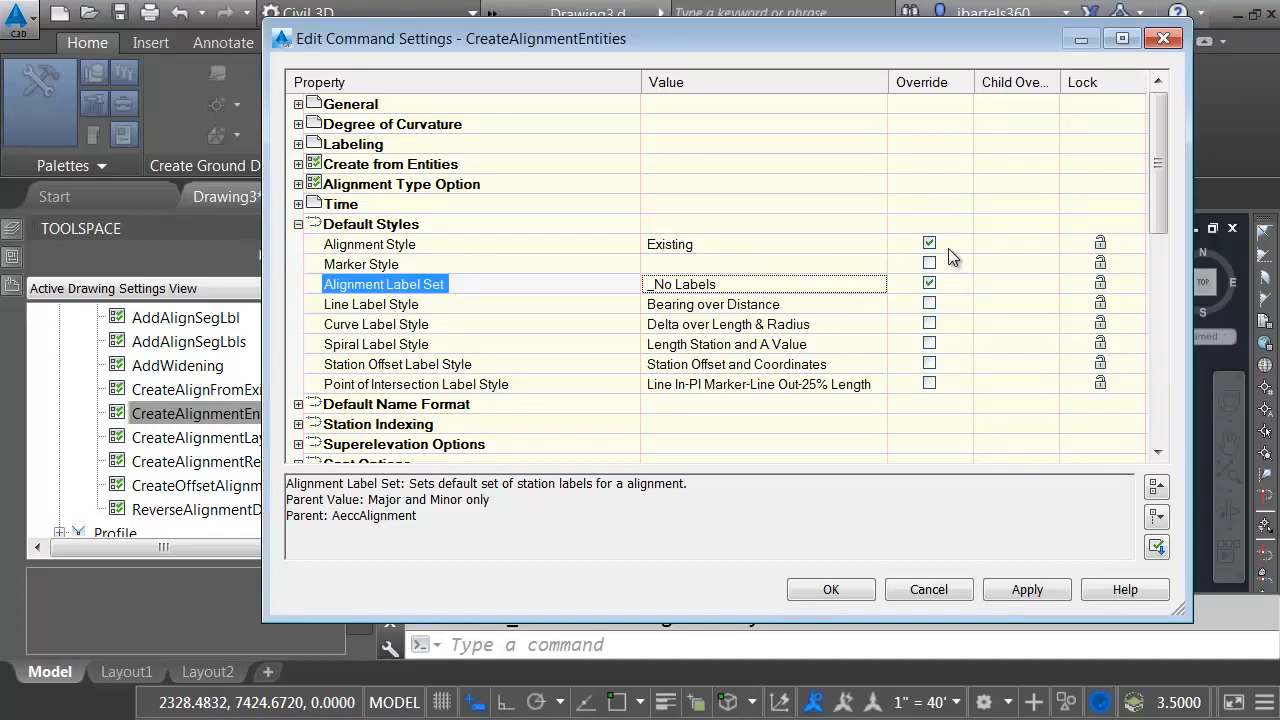
click(831, 589)
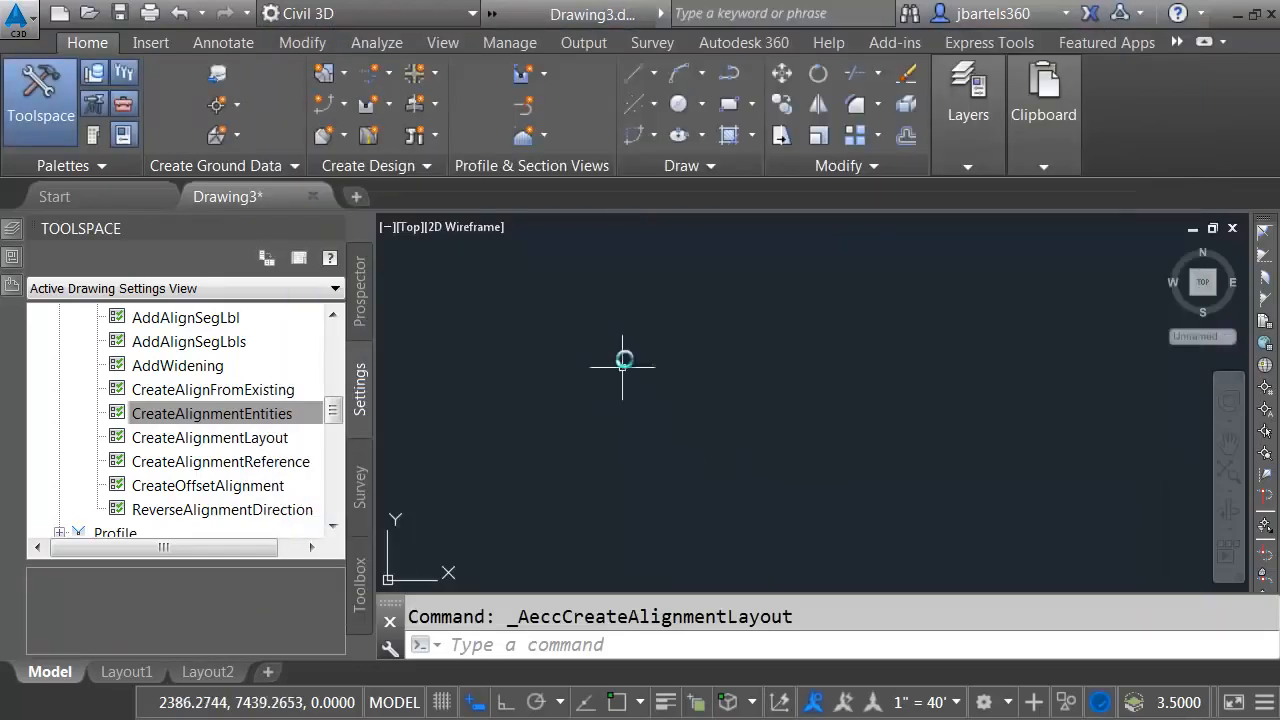
- Draw a polyline with a straight segment sloping slightly down to the east, followed by a tangent arc
click(728, 80)
click(520, 341)
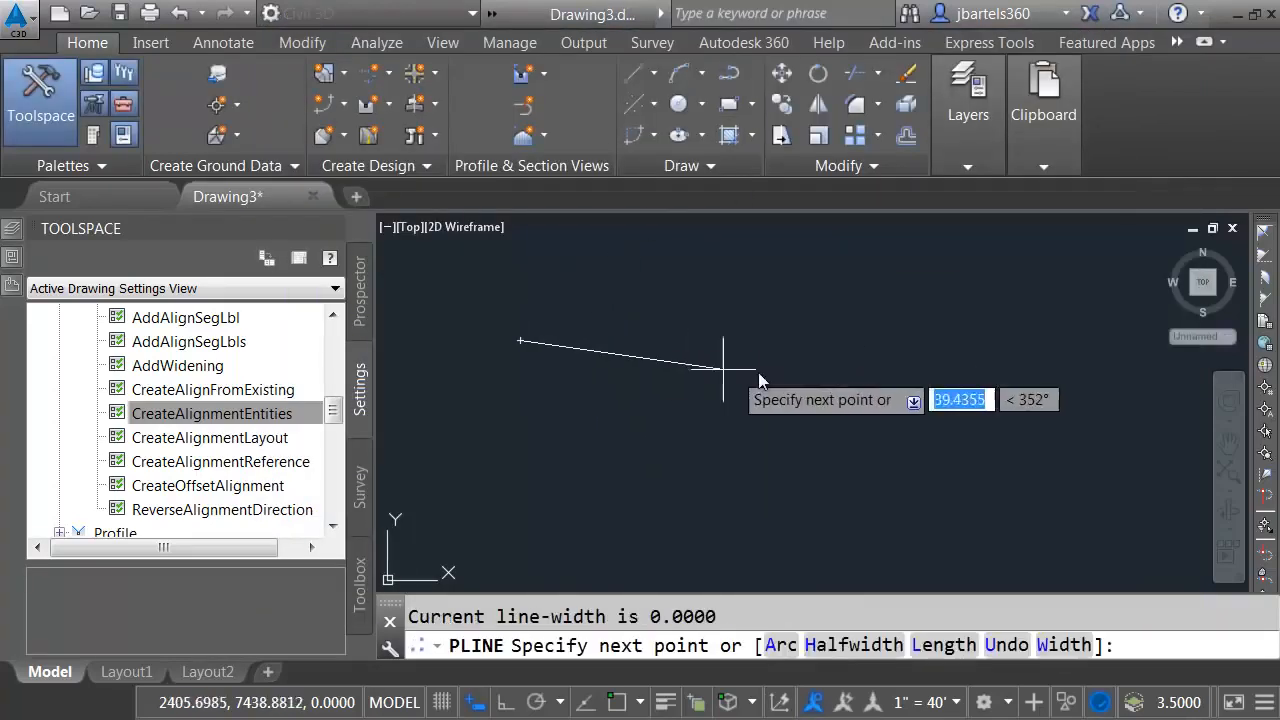
click(890, 380)
right_click(944, 418)
click(1000, 534)
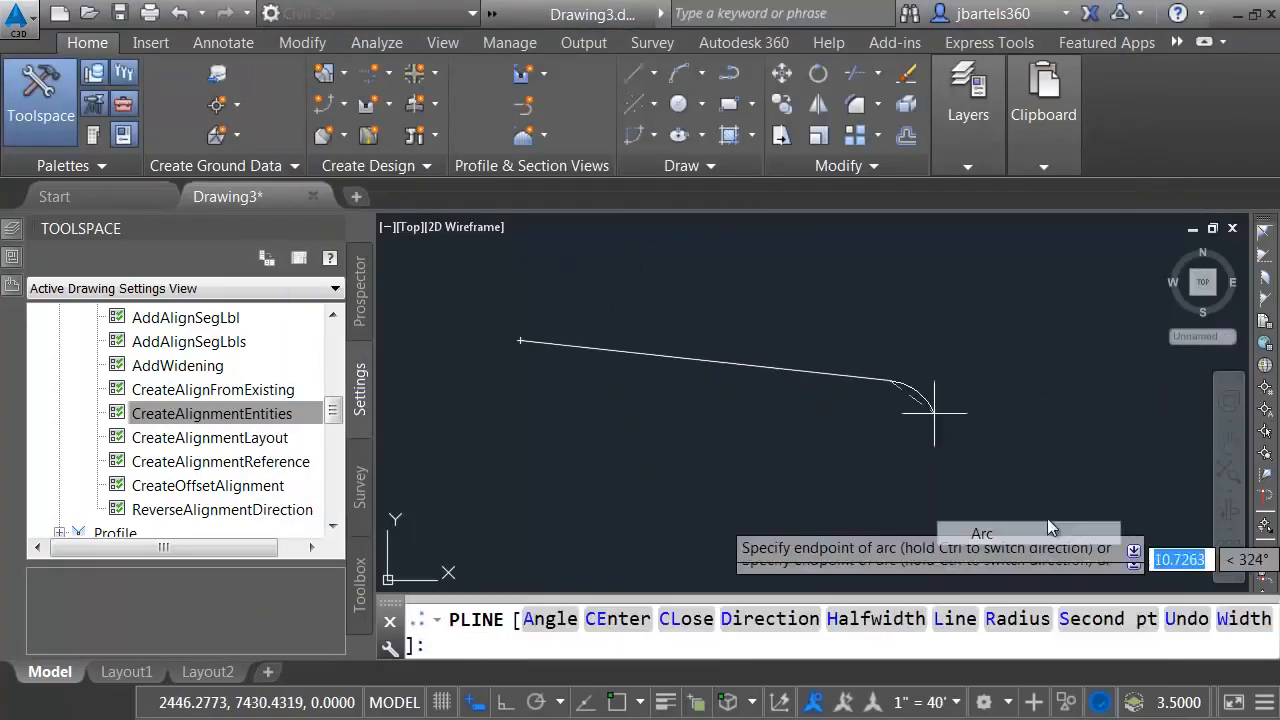
key(Return)
scroll(744, 440, down, 4)
middle_drag(794, 471, 697, 440)
- Create a centerline alignment from the new polyline in its drawn direction, accepting the default style and label set
click(380, 78)
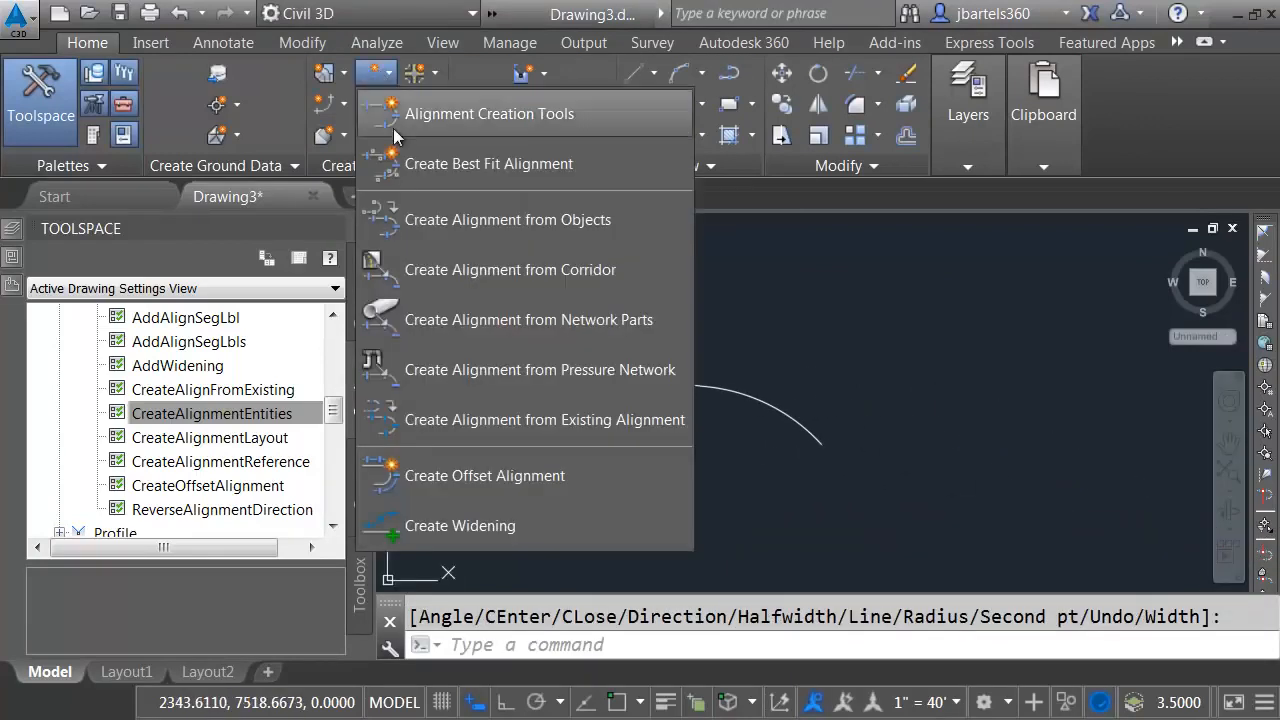
click(414, 219)
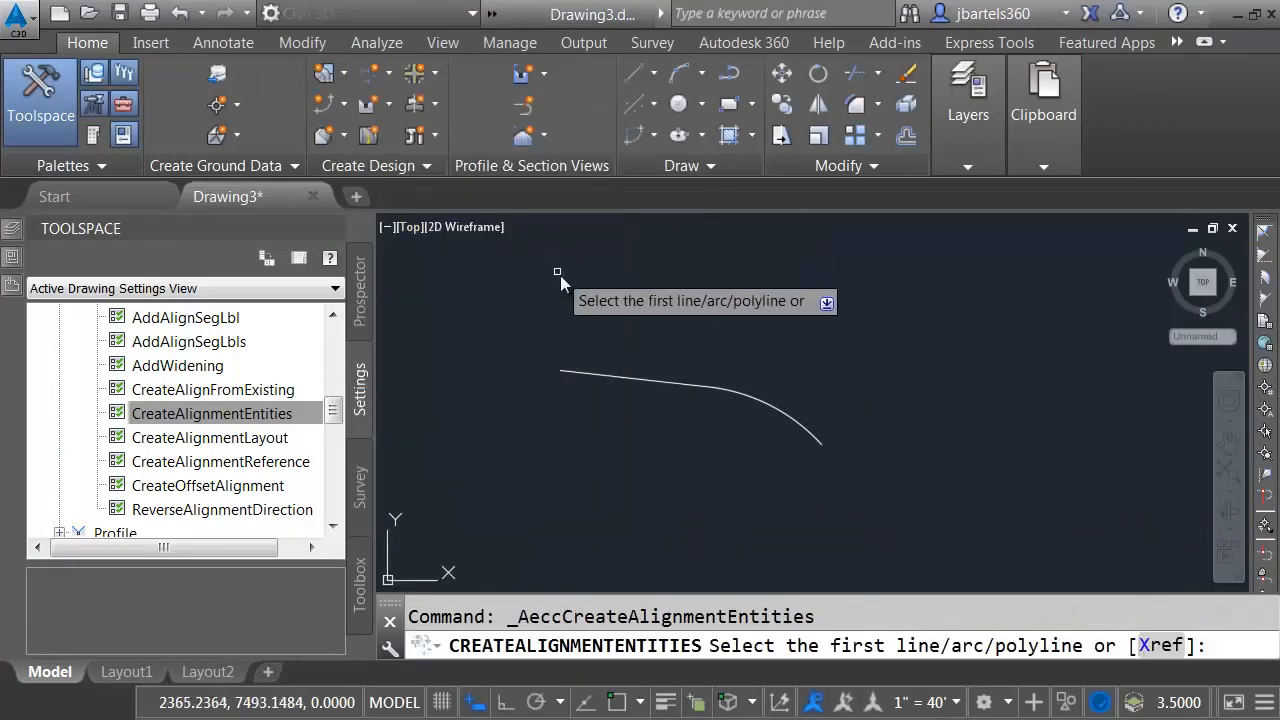
click(583, 372)
key(Return)
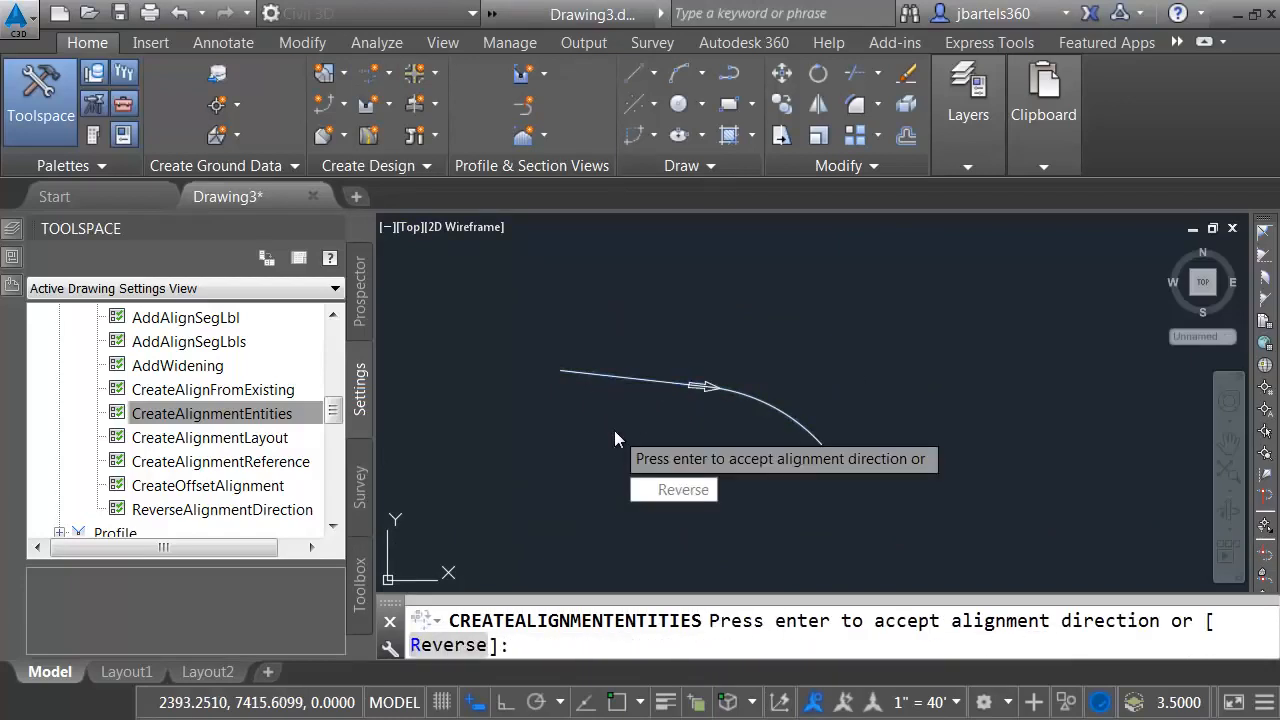
key(Return)
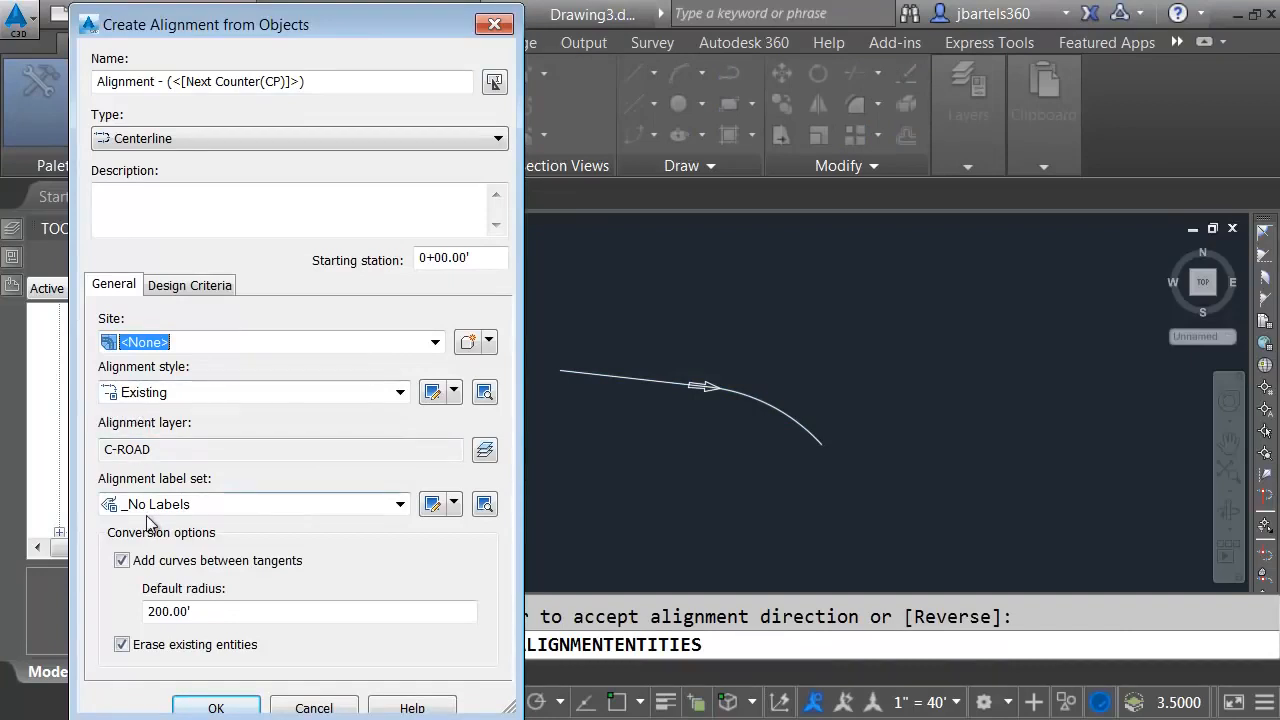
click(216, 705)
- Check the default style and label set that the alignment layout command offers, then close it without creating another alignment
scroll(594, 488, down, 3)
middle_drag(614, 471, 569, 500)
click(375, 74)
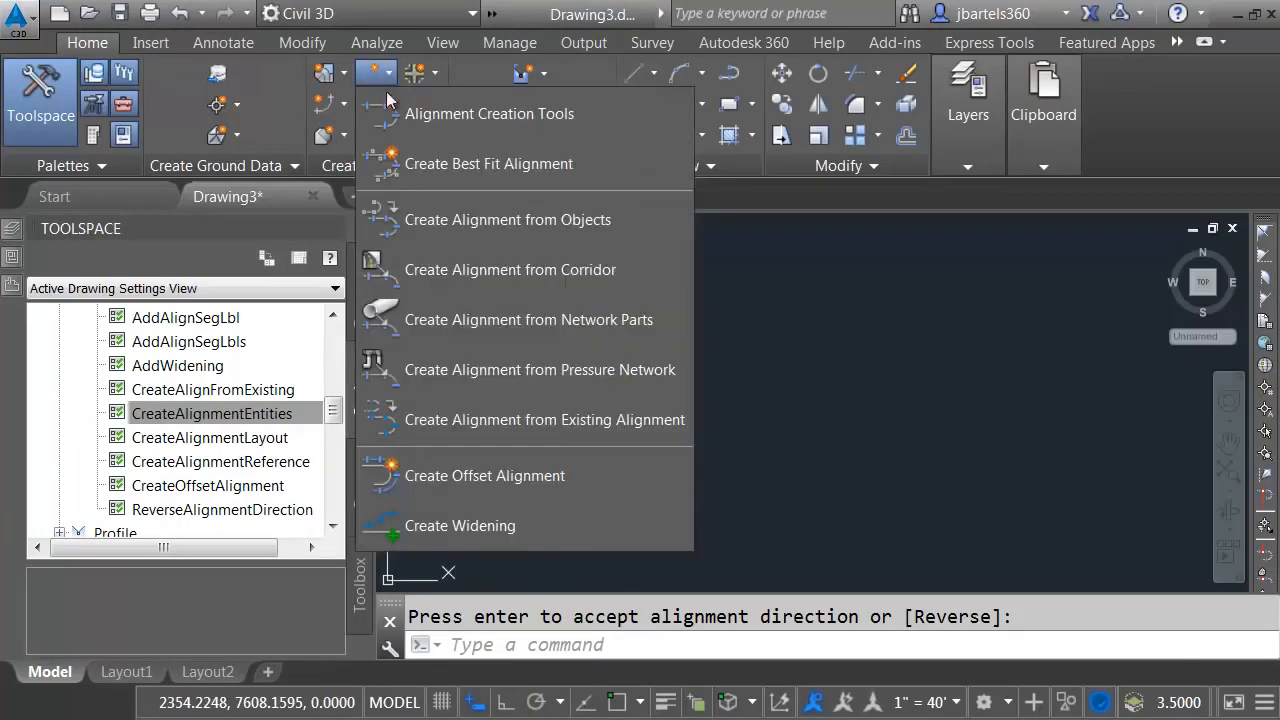
click(477, 108)
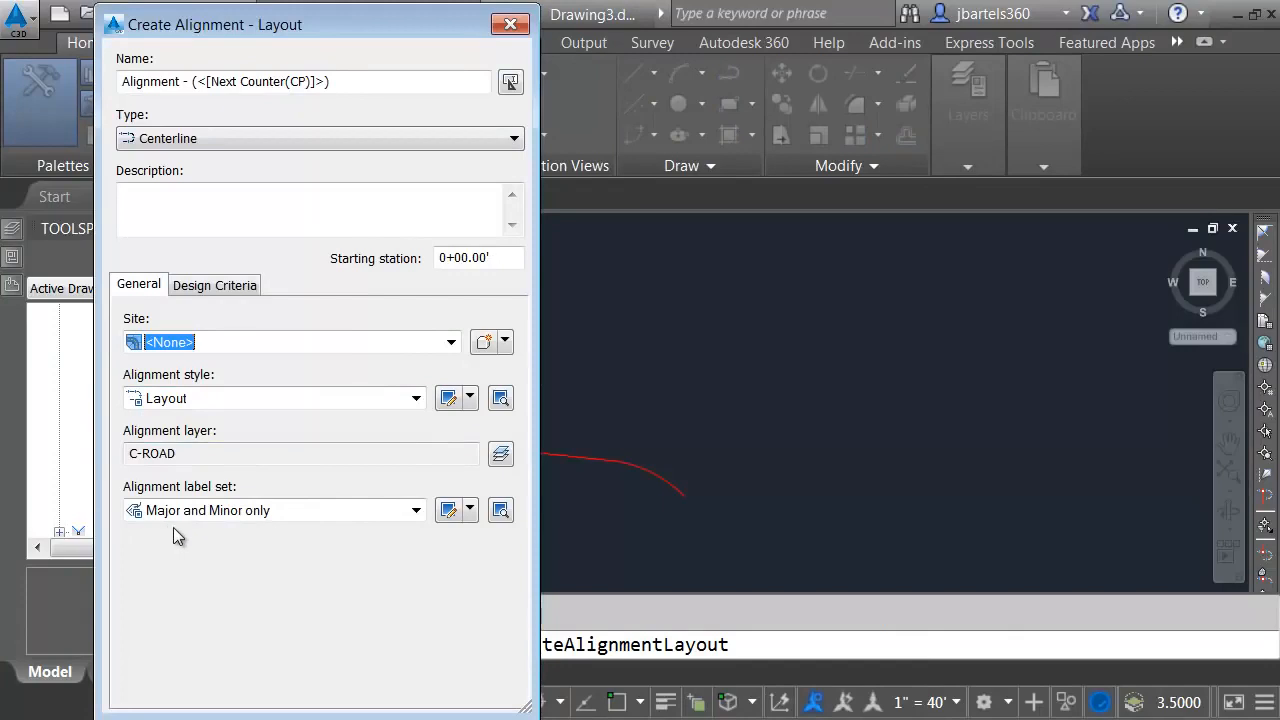
click(510, 24)
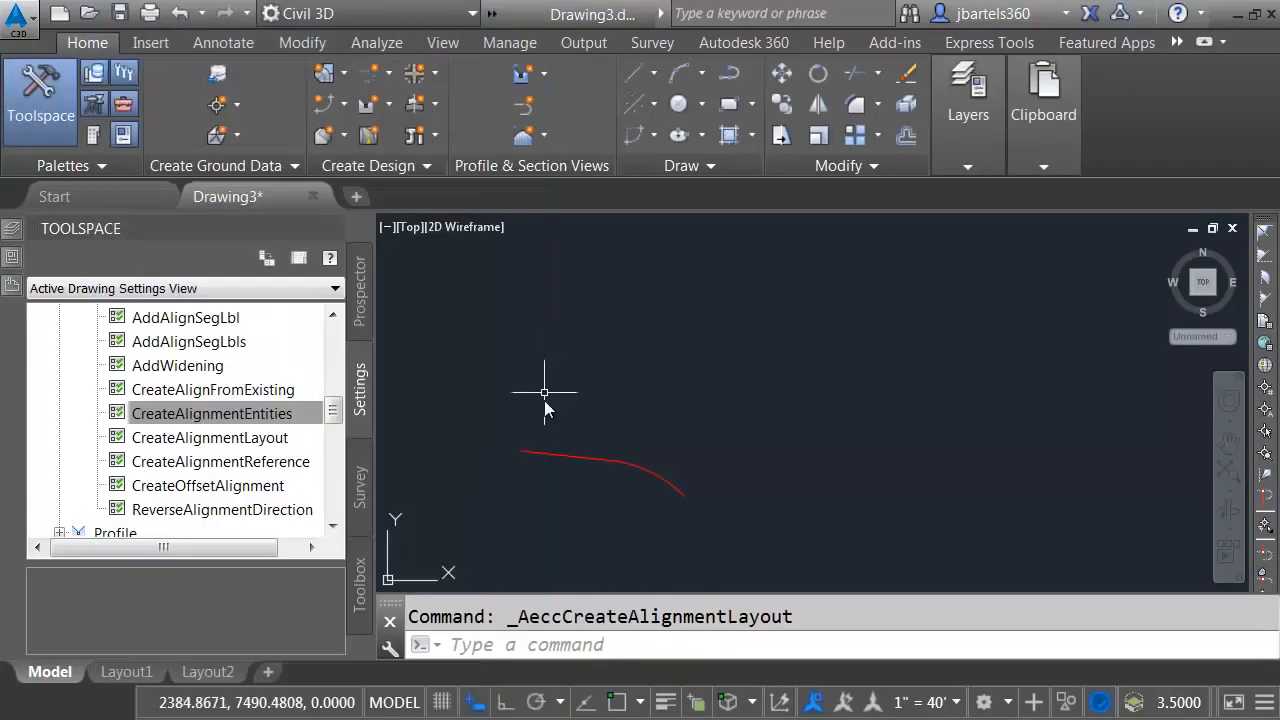
- In the Alignment feature settings, force the default alignment label set and alignment style onto the child settings and accept
click(258, 414)
drag(333, 412, 337, 356)
right_click(128, 367)
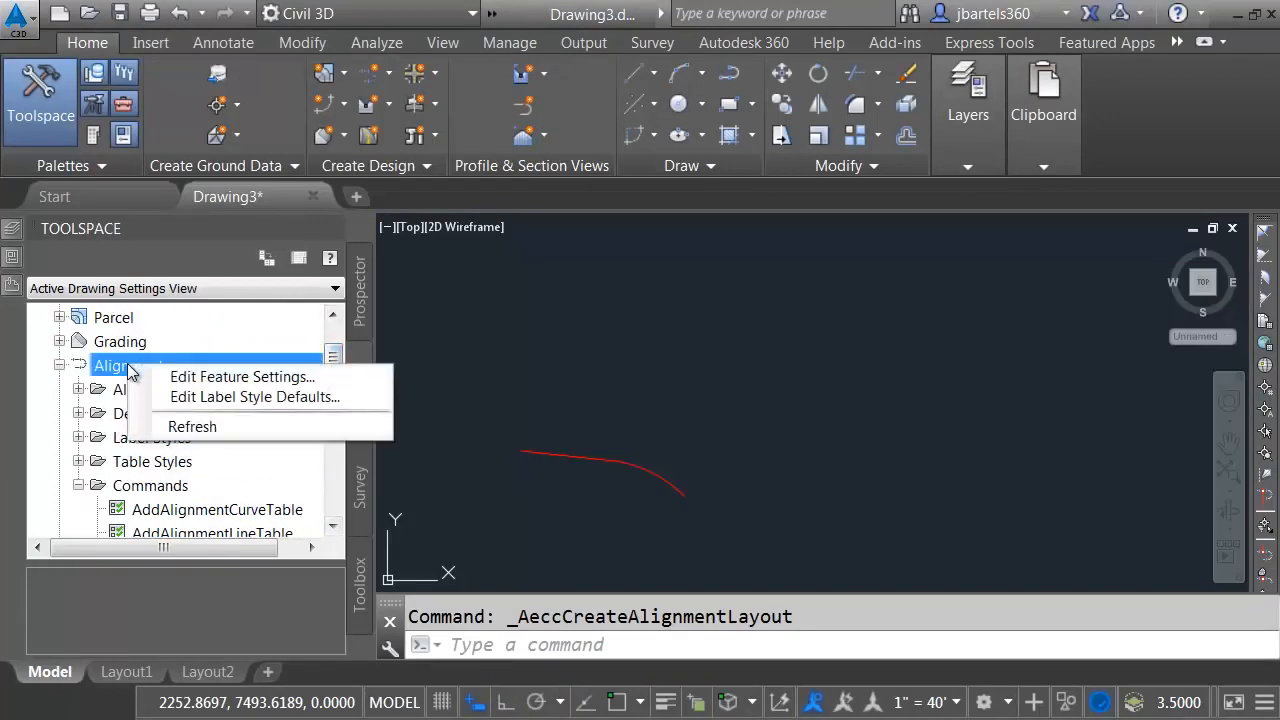
click(180, 377)
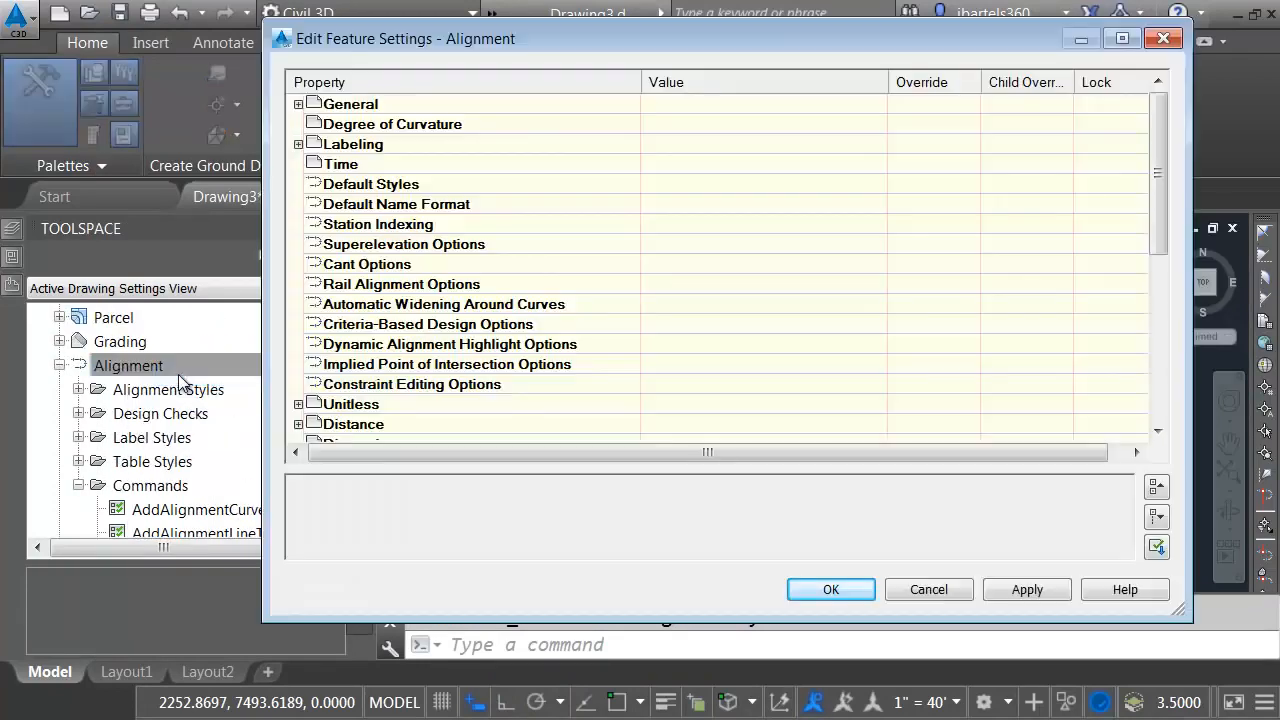
click(298, 185)
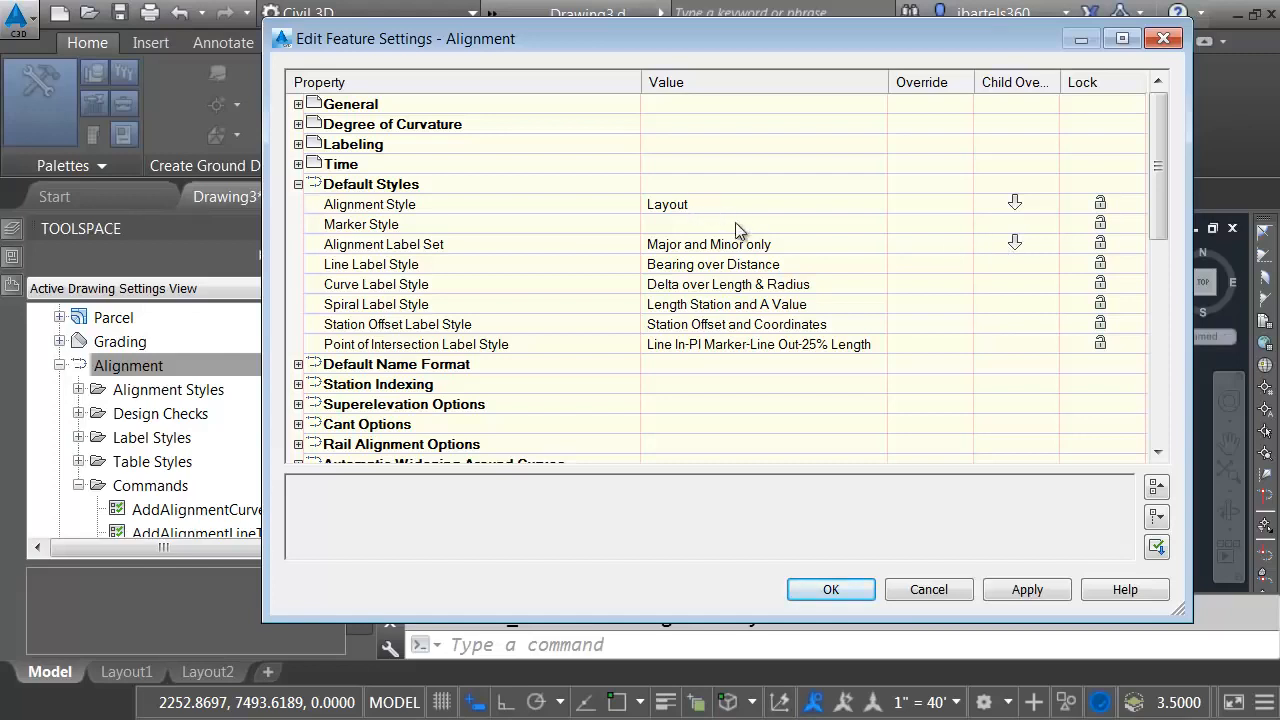
click(1016, 243)
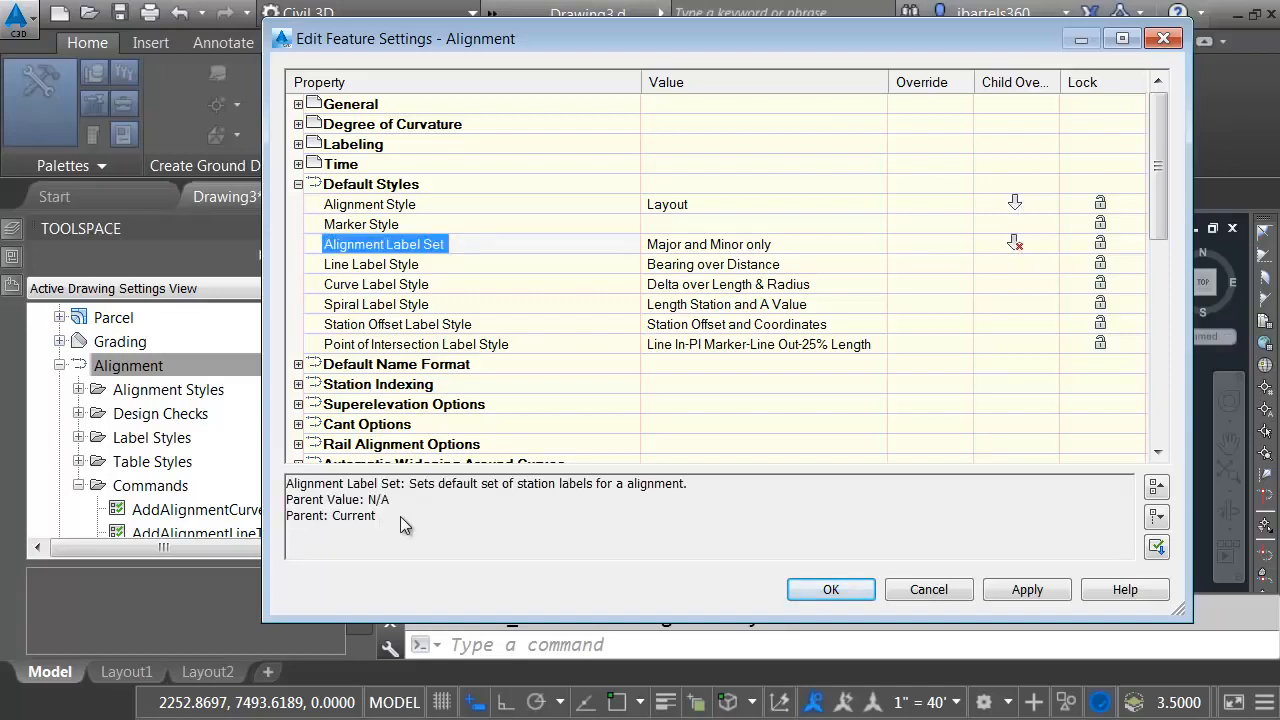
click(1020, 208)
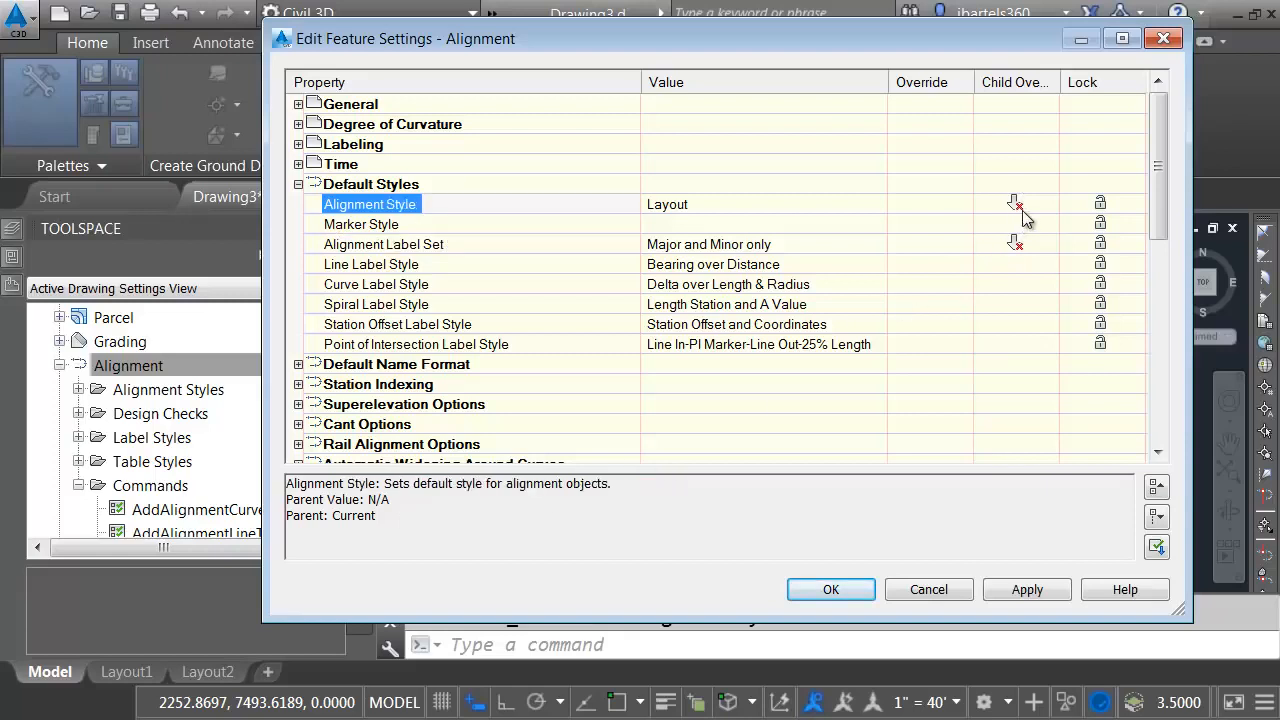
click(830, 590)
- Review the default styles in the CreateAlignmentEntities command settings and close them without changes
drag(335, 355, 343, 413)
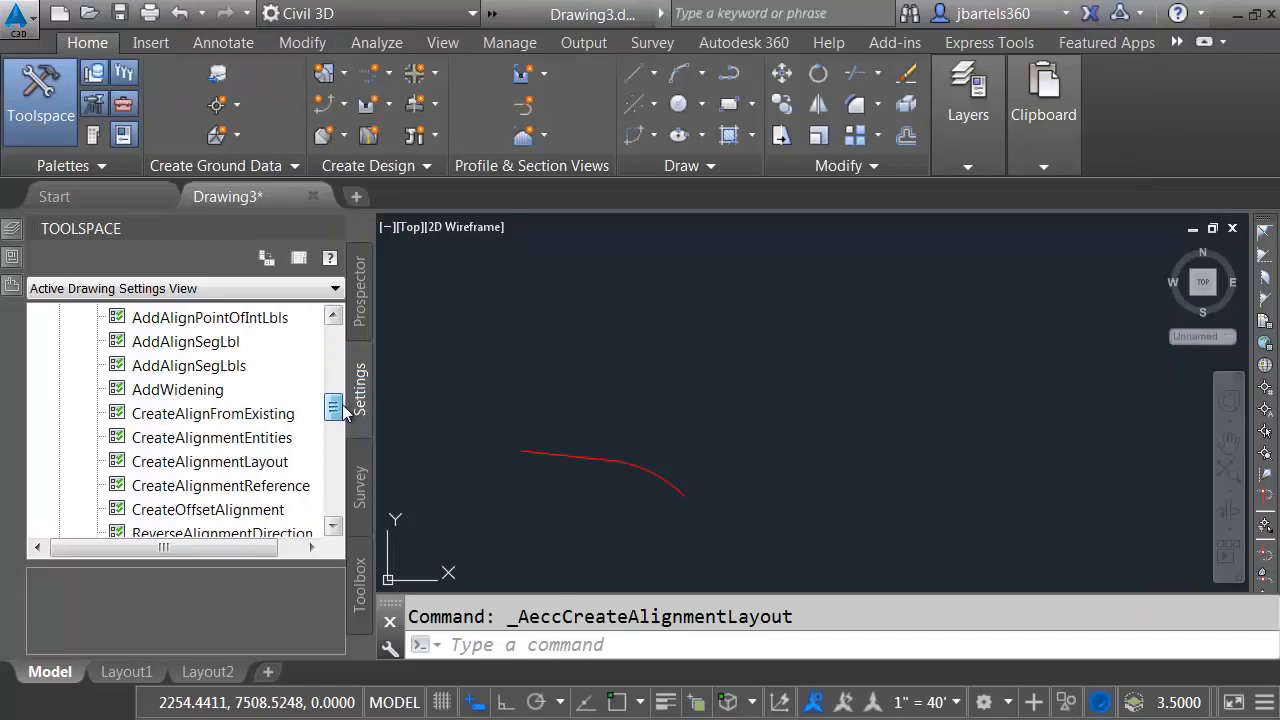
right_click(222, 440)
click(290, 449)
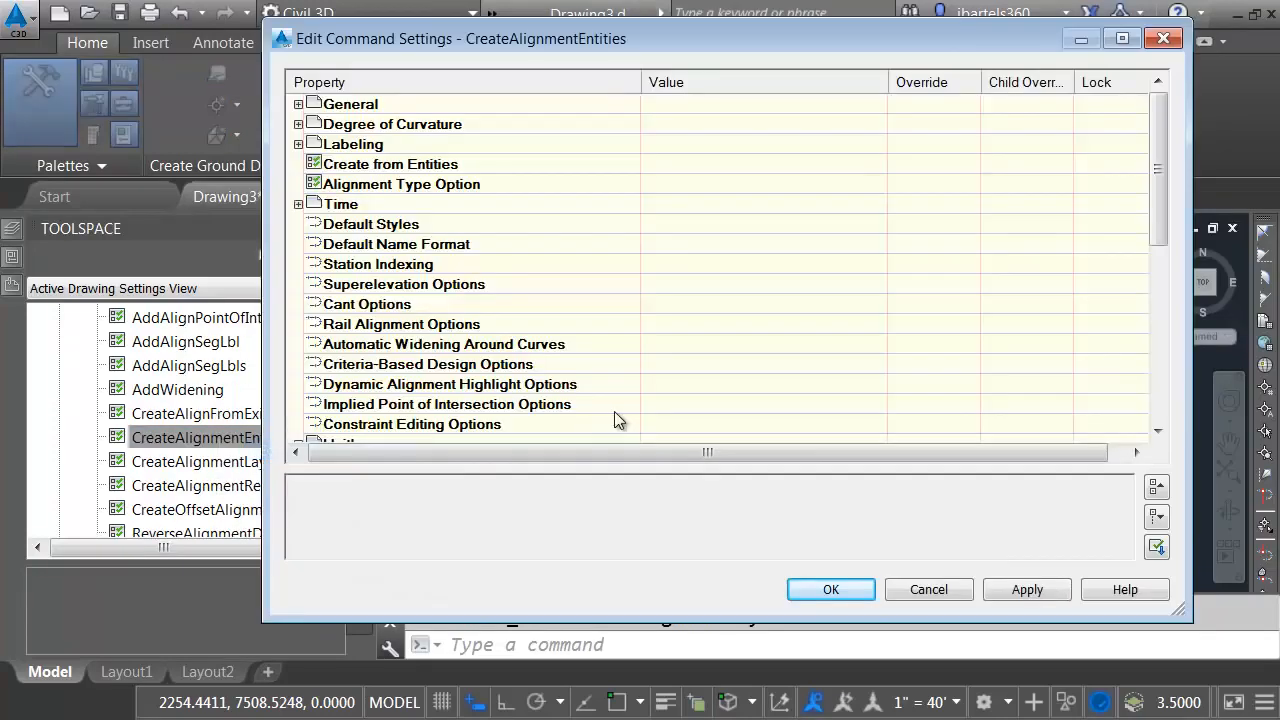
click(298, 224)
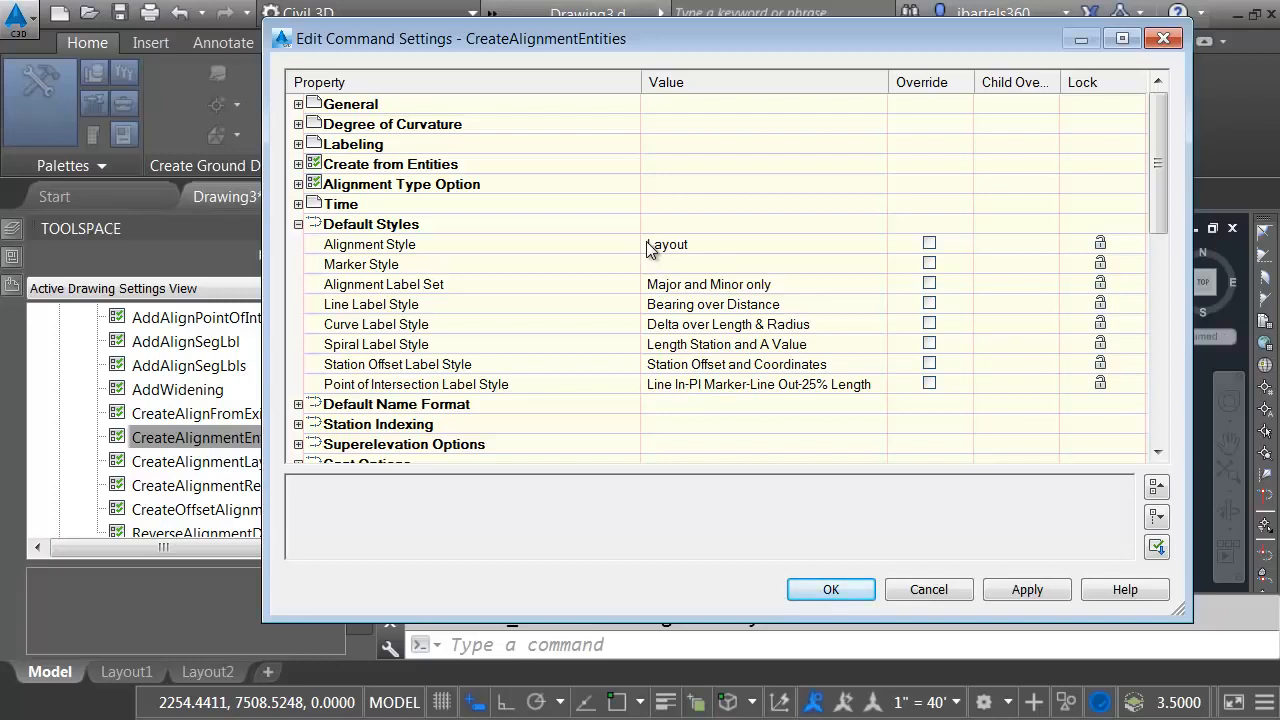
click(1163, 38)
- Draw a straight polyline above the existing alignment, sloping down to the east
click(729, 73)
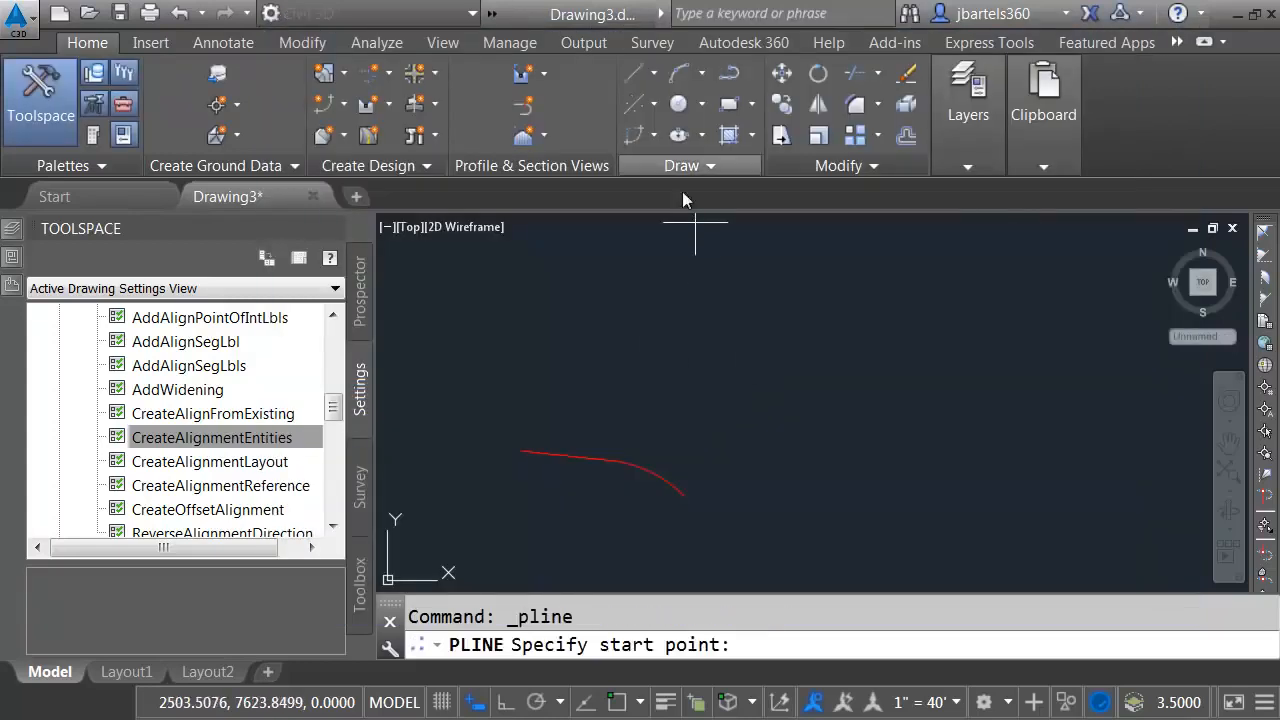
click(456, 333)
click(1127, 434)
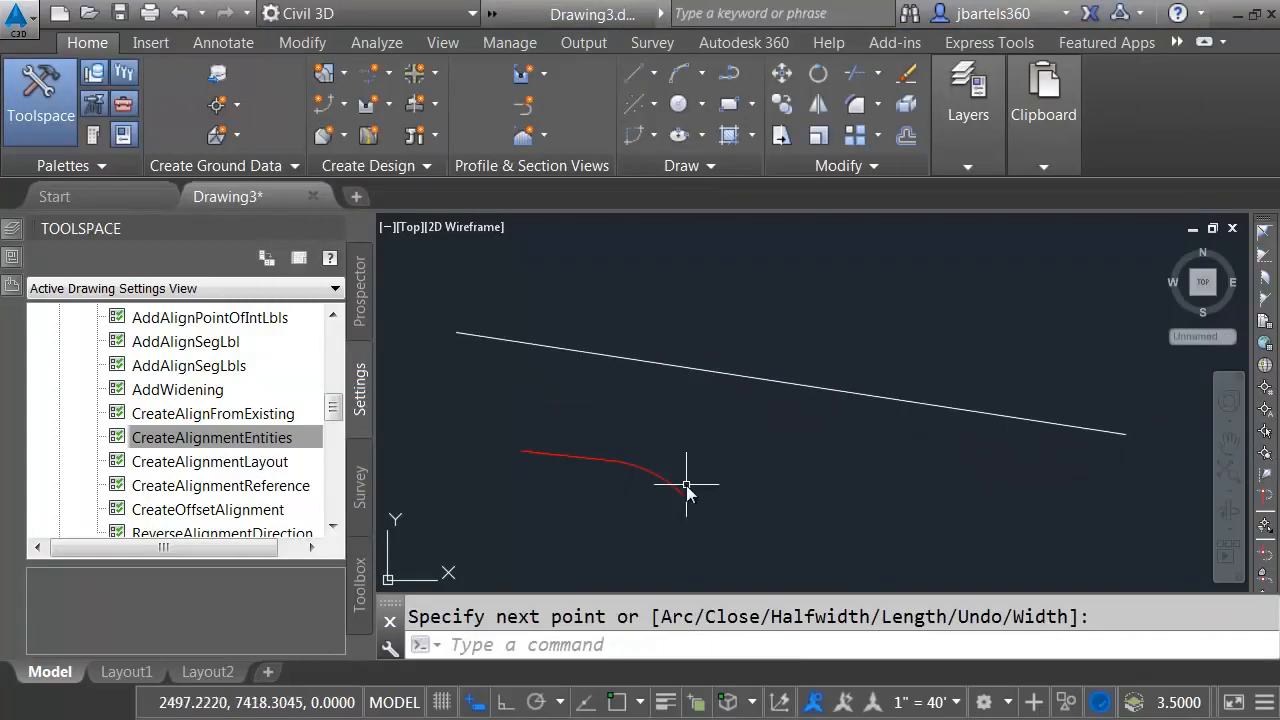
- Check the default style and label set offered when creating an alignment from the straight polyline, then close without creating it
click(376, 73)
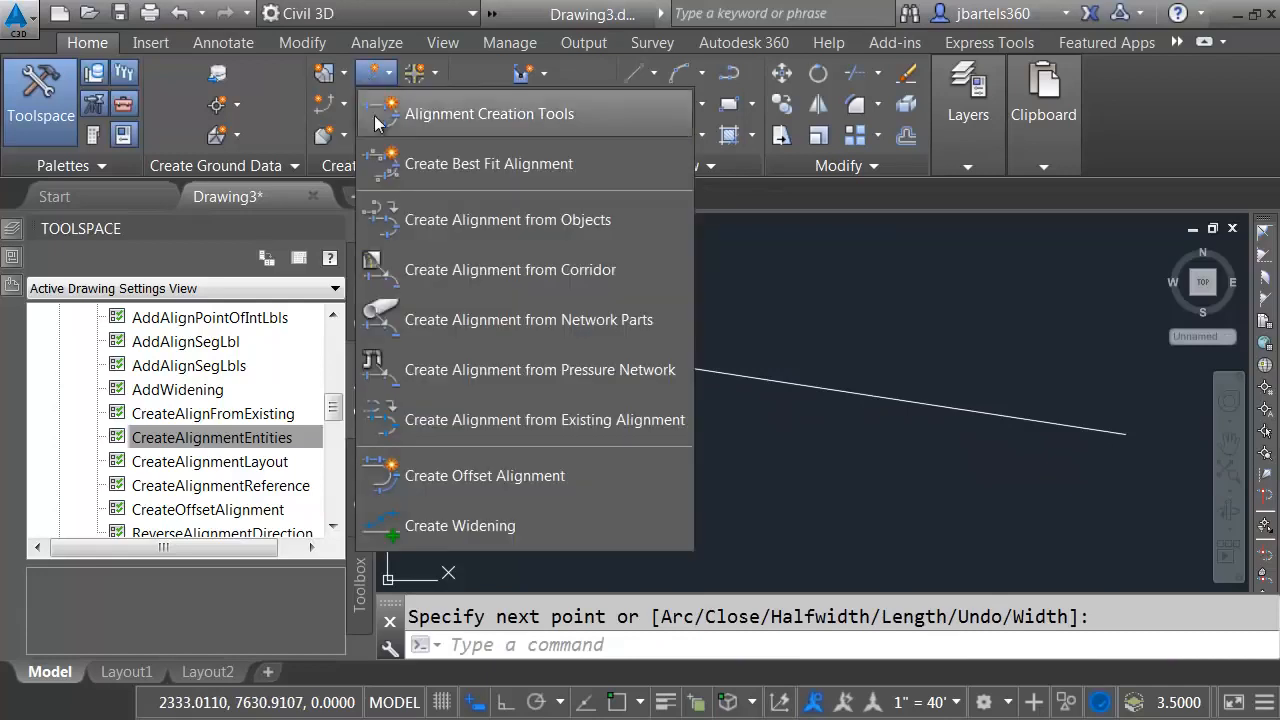
click(403, 222)
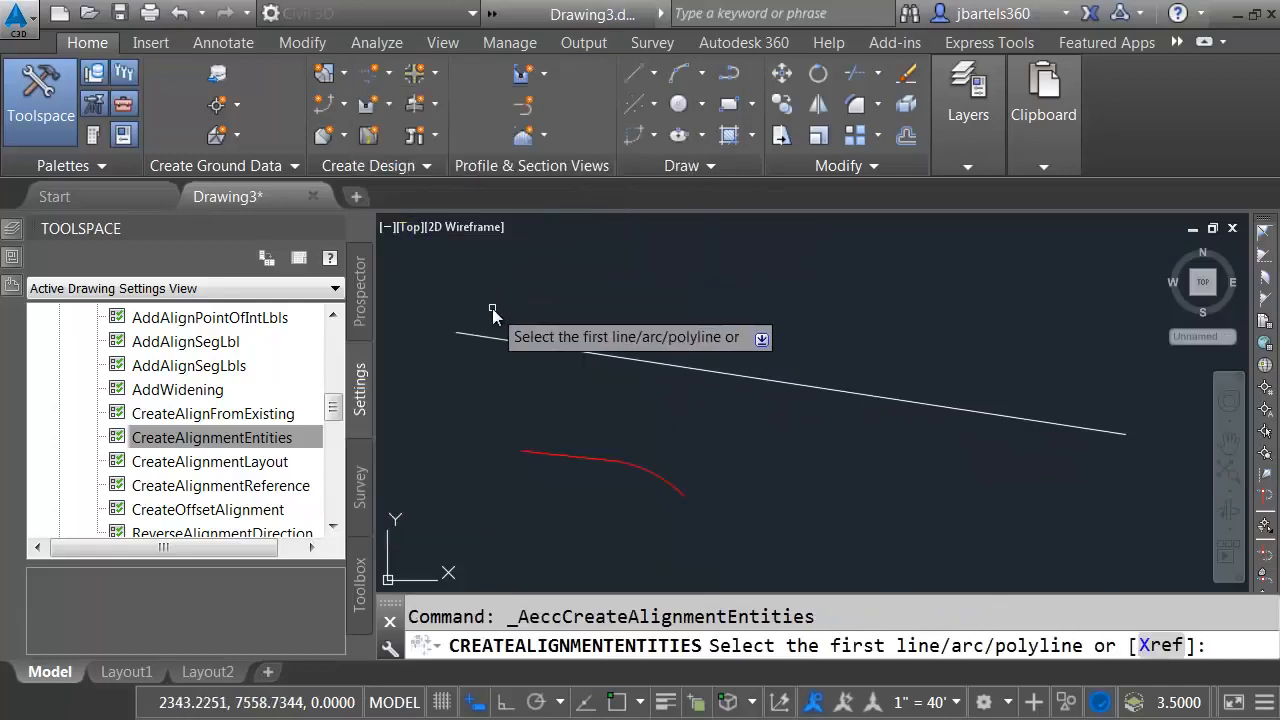
click(507, 340)
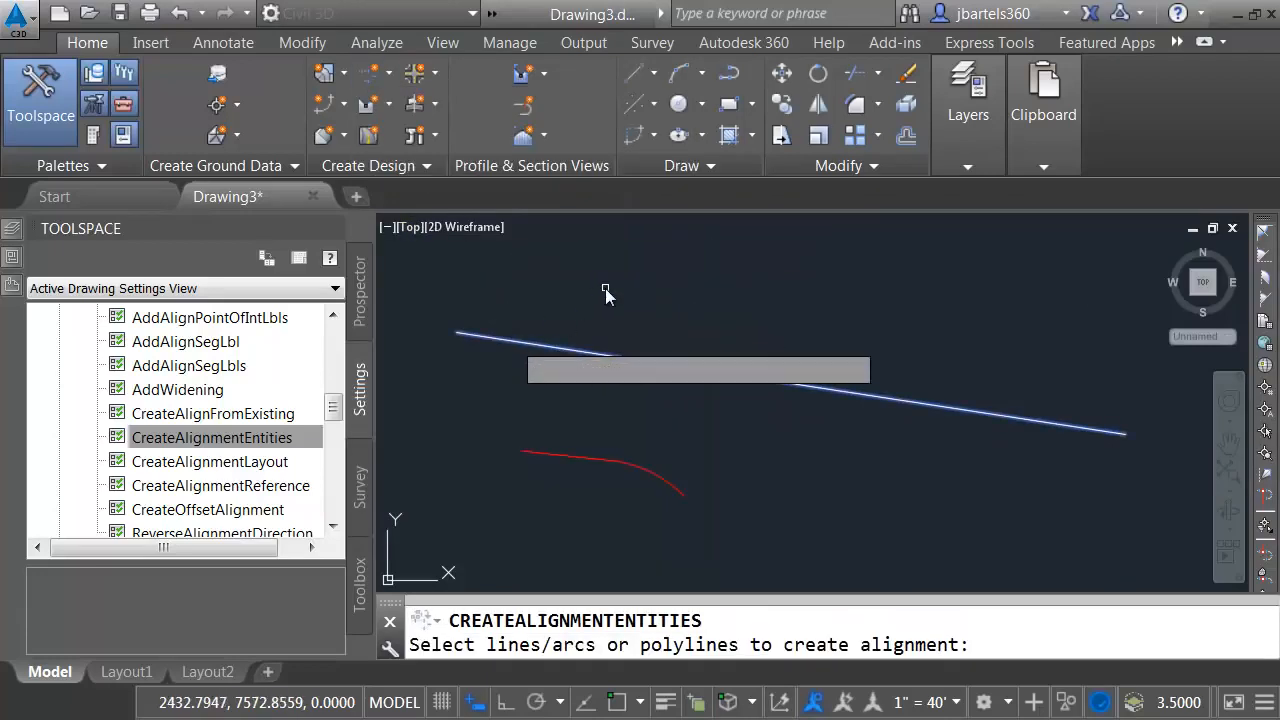
key(Return)
key(Return)
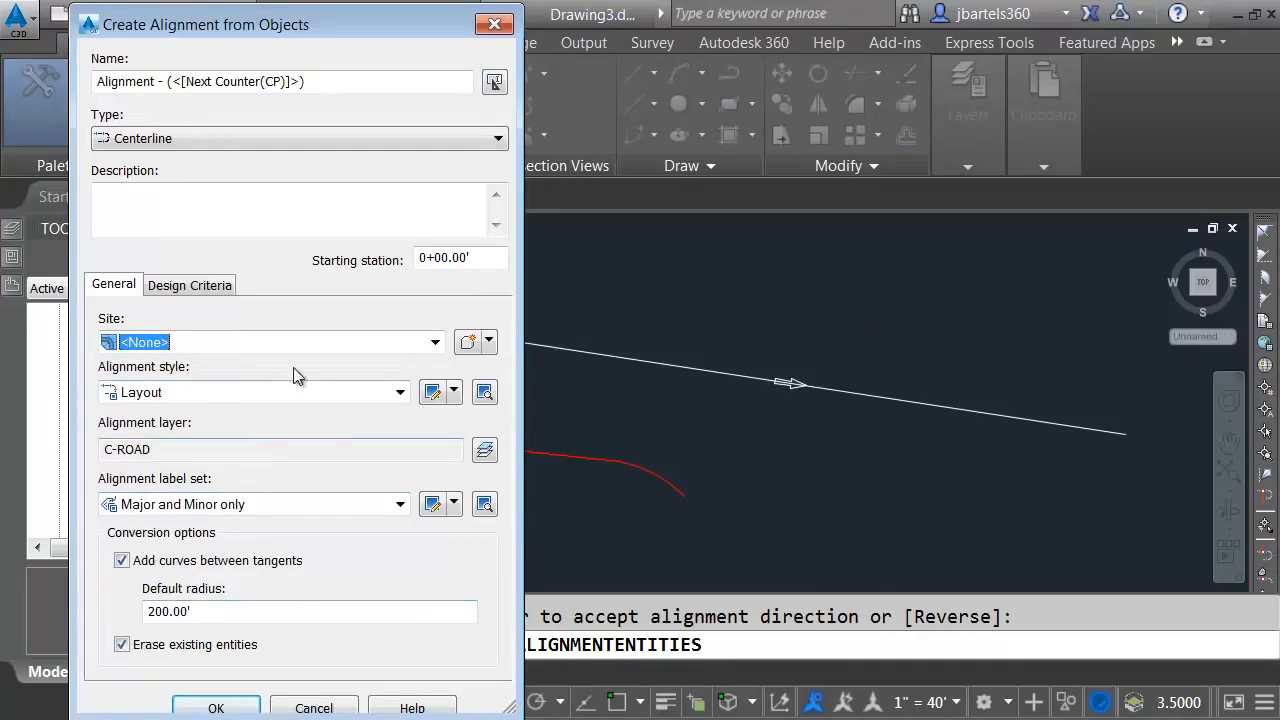
click(493, 27)
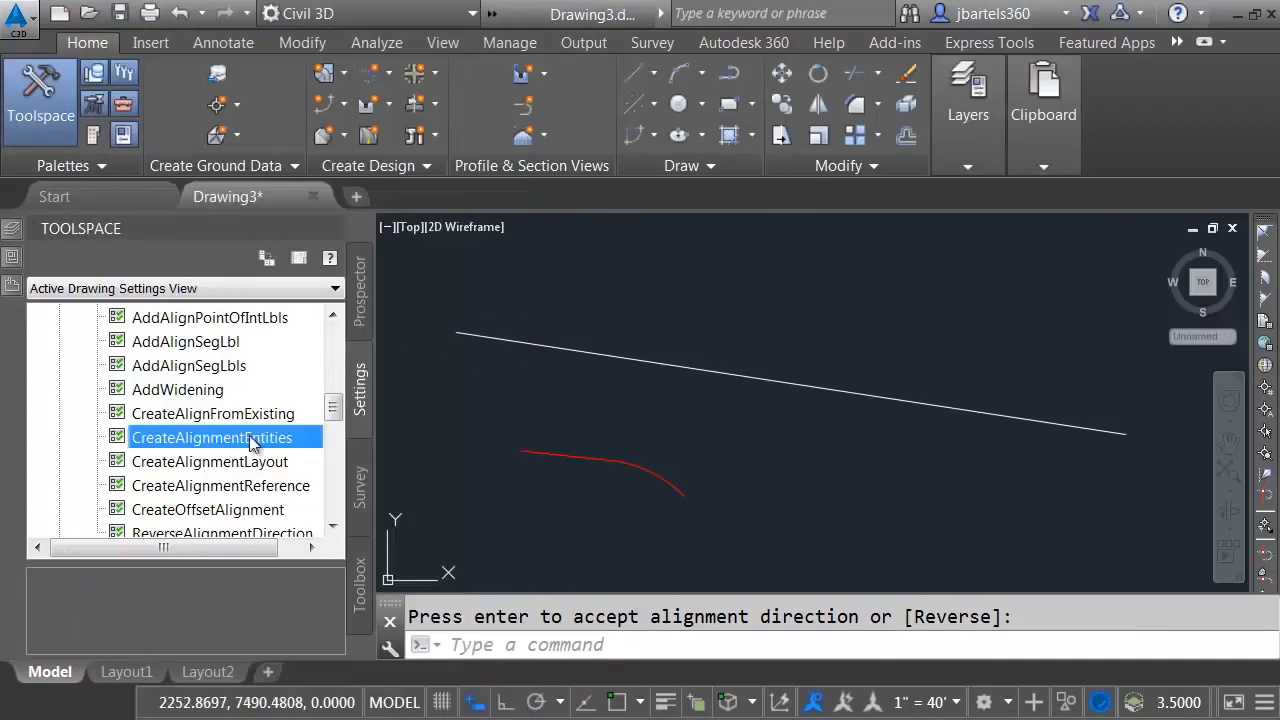
- Set Add Curves between Tangents to False in the CreateAlignmentEntities command settings
right_click(195, 445)
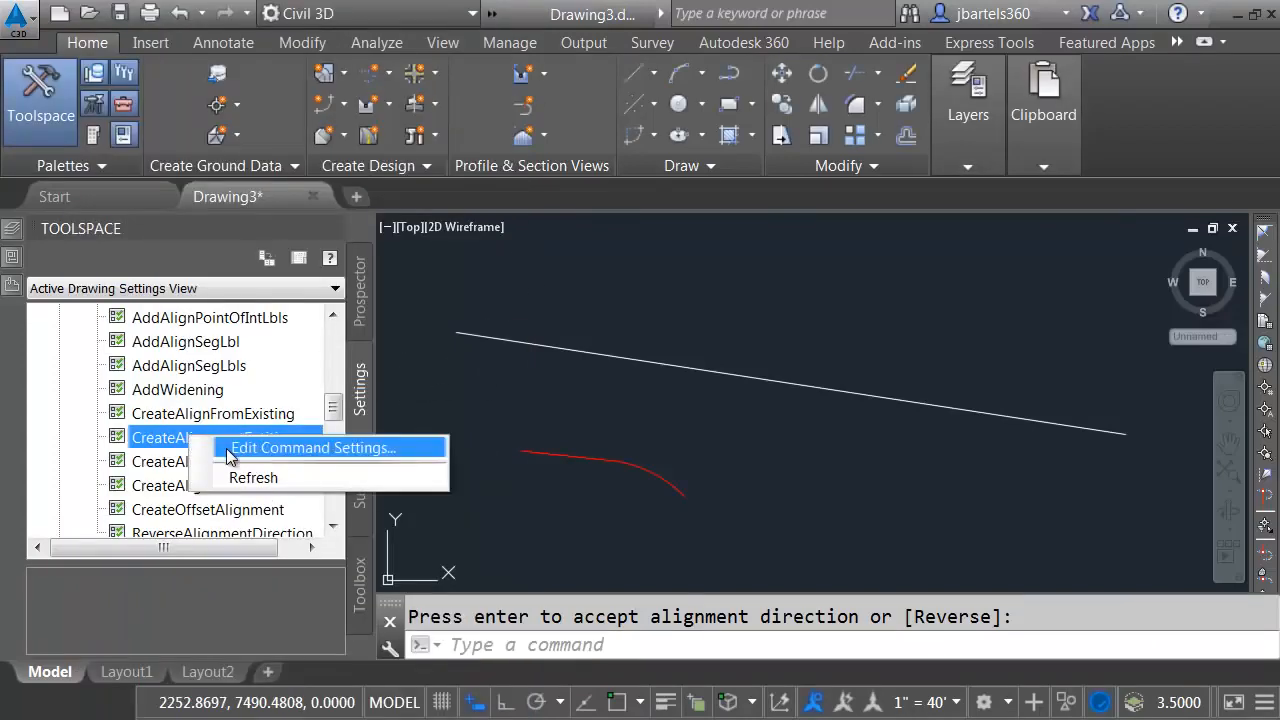
click(240, 449)
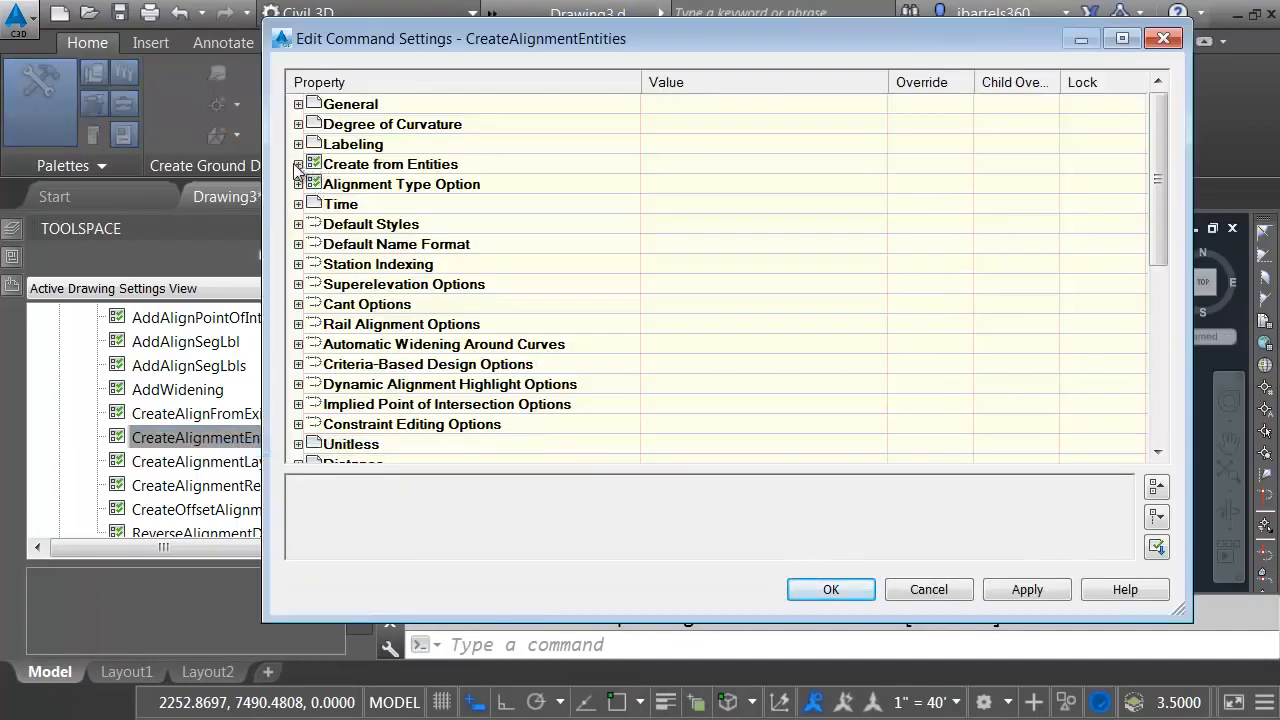
click(298, 164)
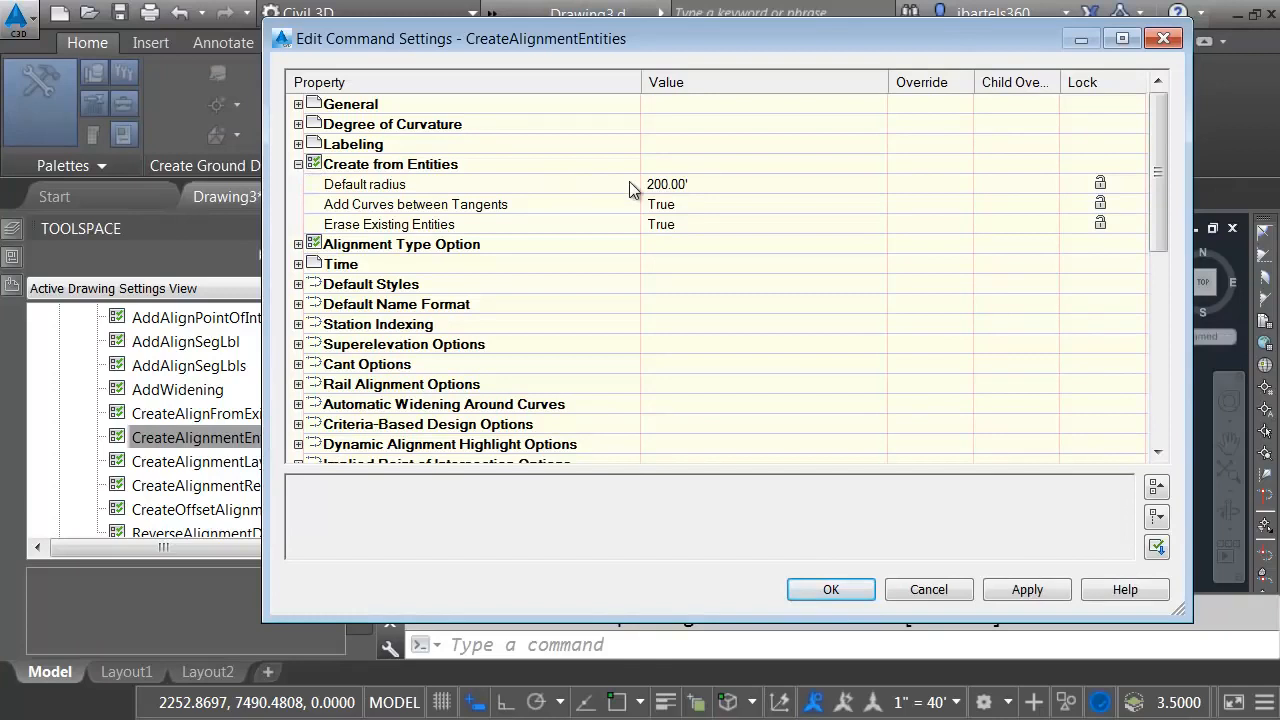
click(685, 203)
click(688, 201)
click(678, 219)
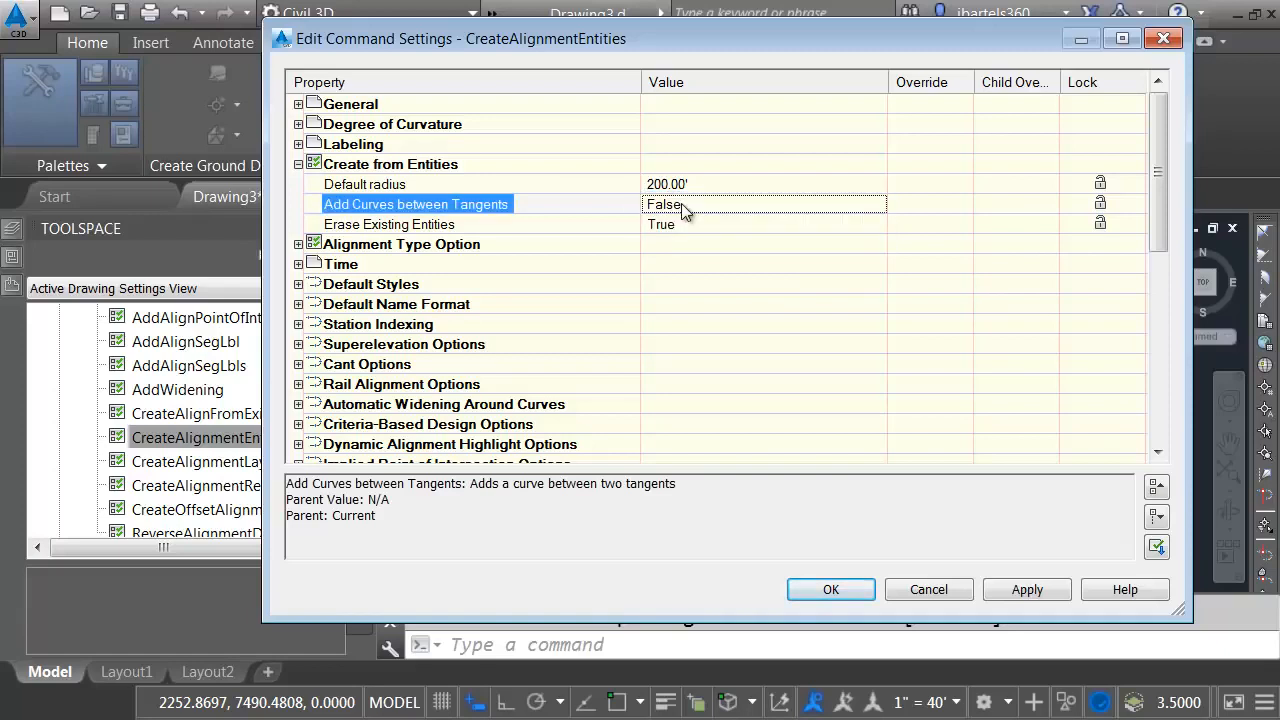
- Set the default Alignment Type to Miscellaneous in the CreateAlignmentEntities command settings and accept the changes
click(298, 244)
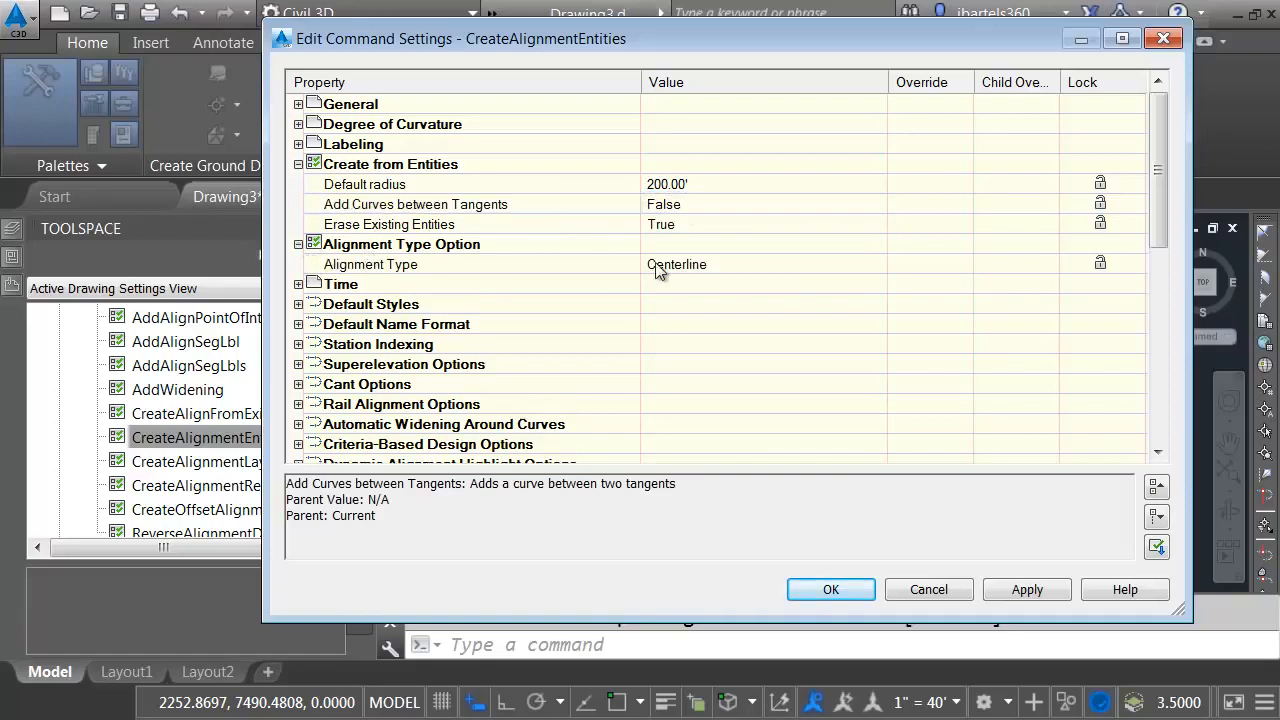
click(720, 264)
click(876, 264)
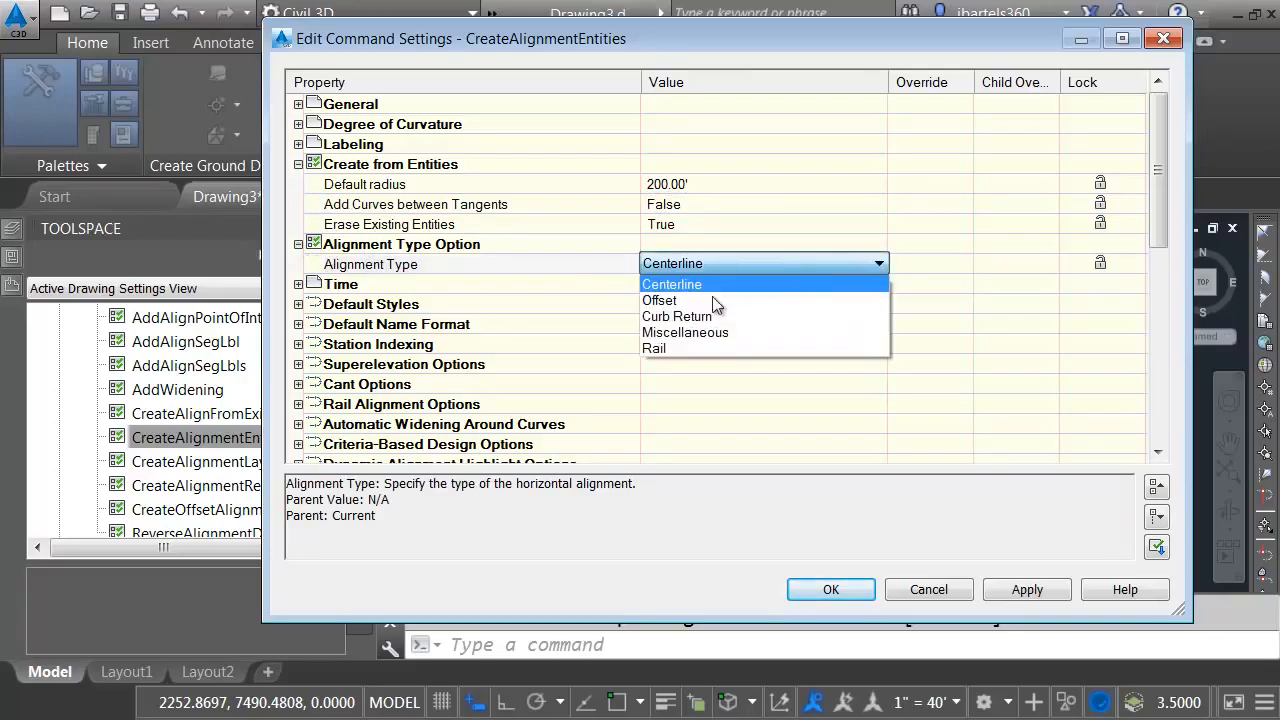
click(692, 332)
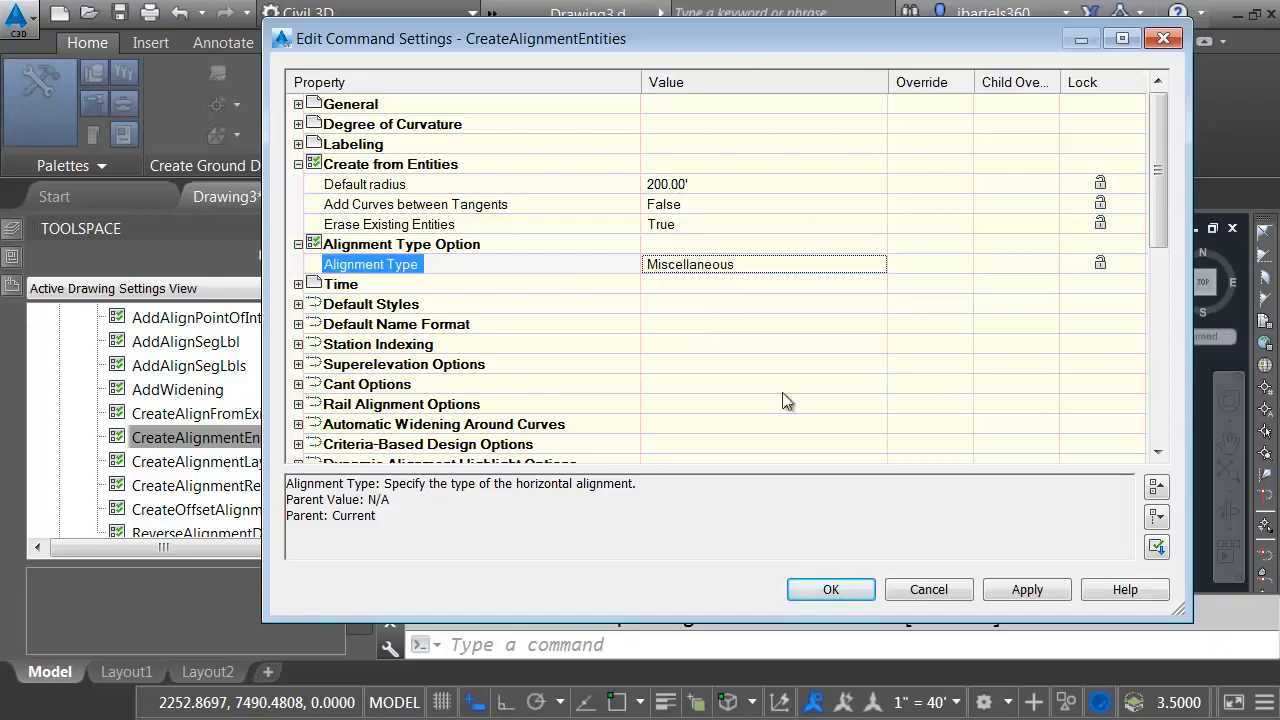
click(828, 589)
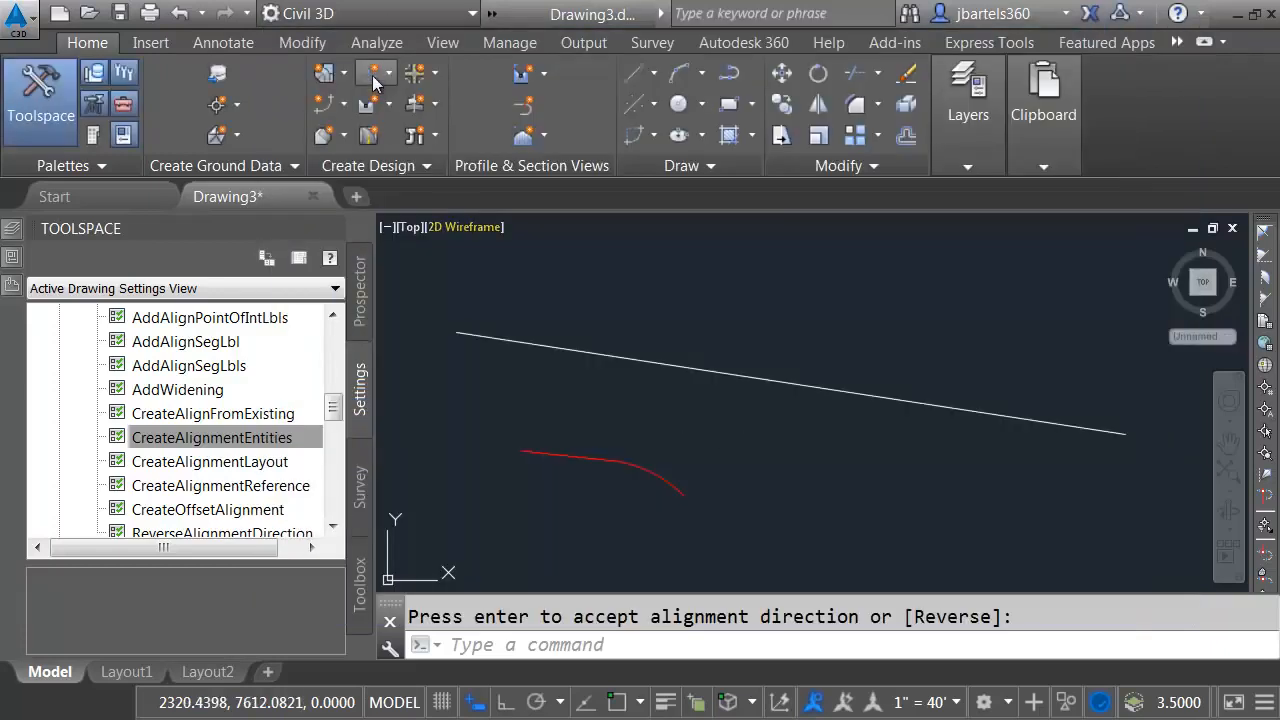
- Check the type and conversion options offered when creating an alignment from the straight polyline, without creating it
click(376, 76)
click(425, 214)
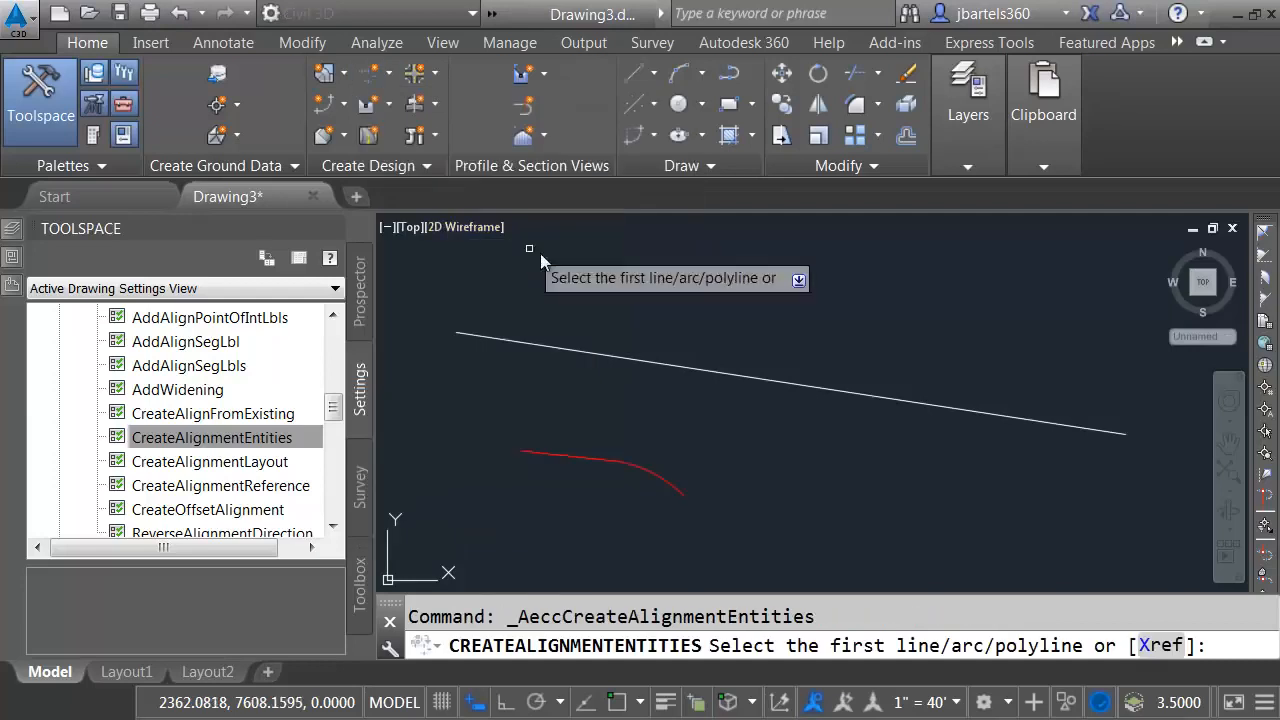
click(554, 345)
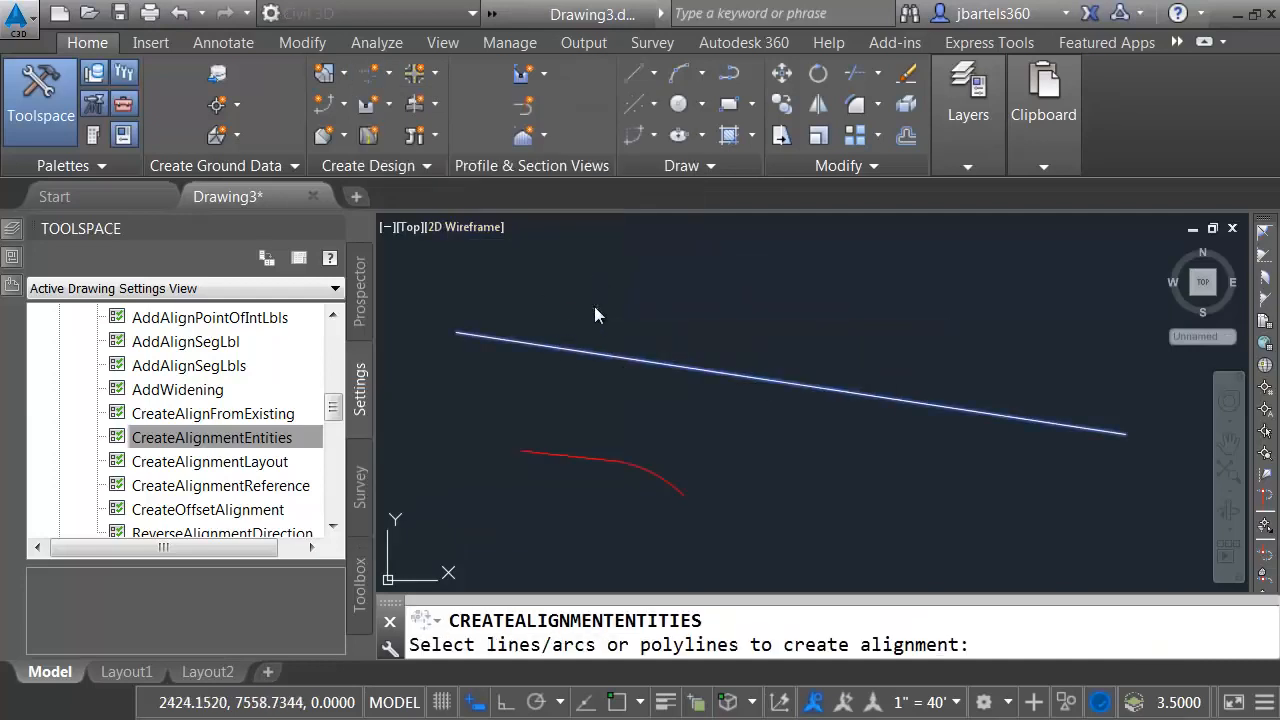
key(Return)
key(Return)
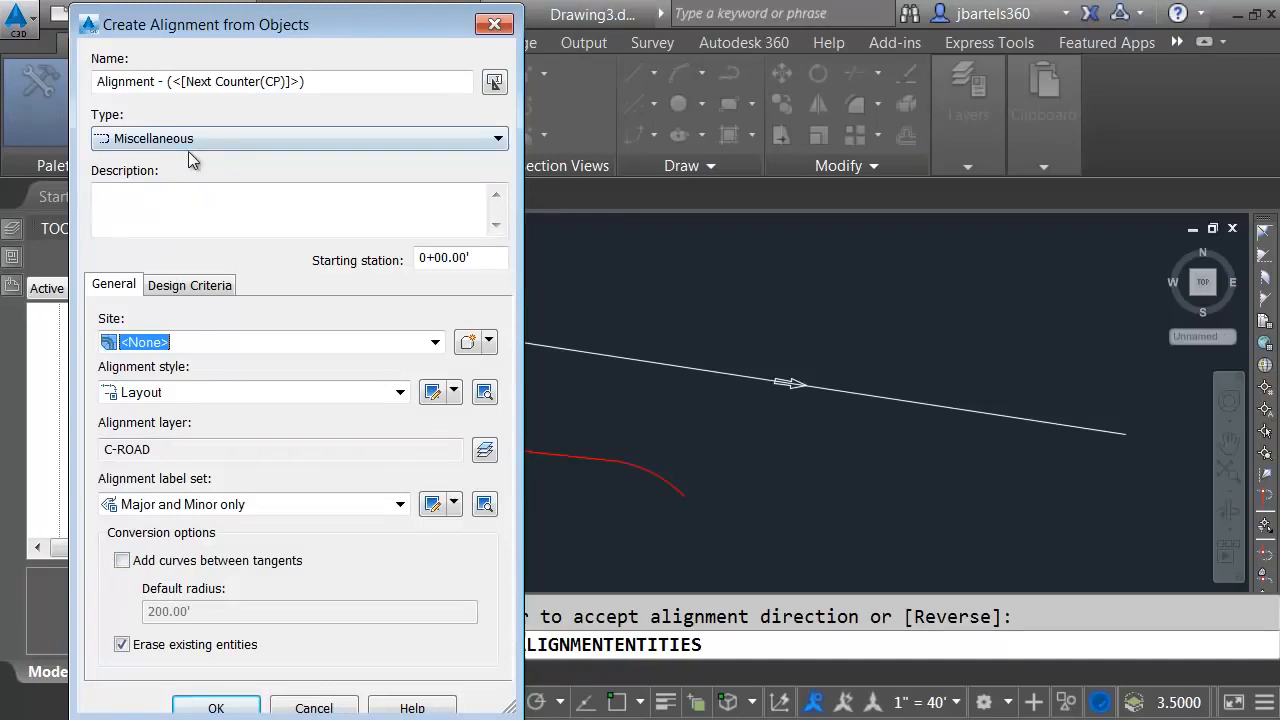
click(494, 24)
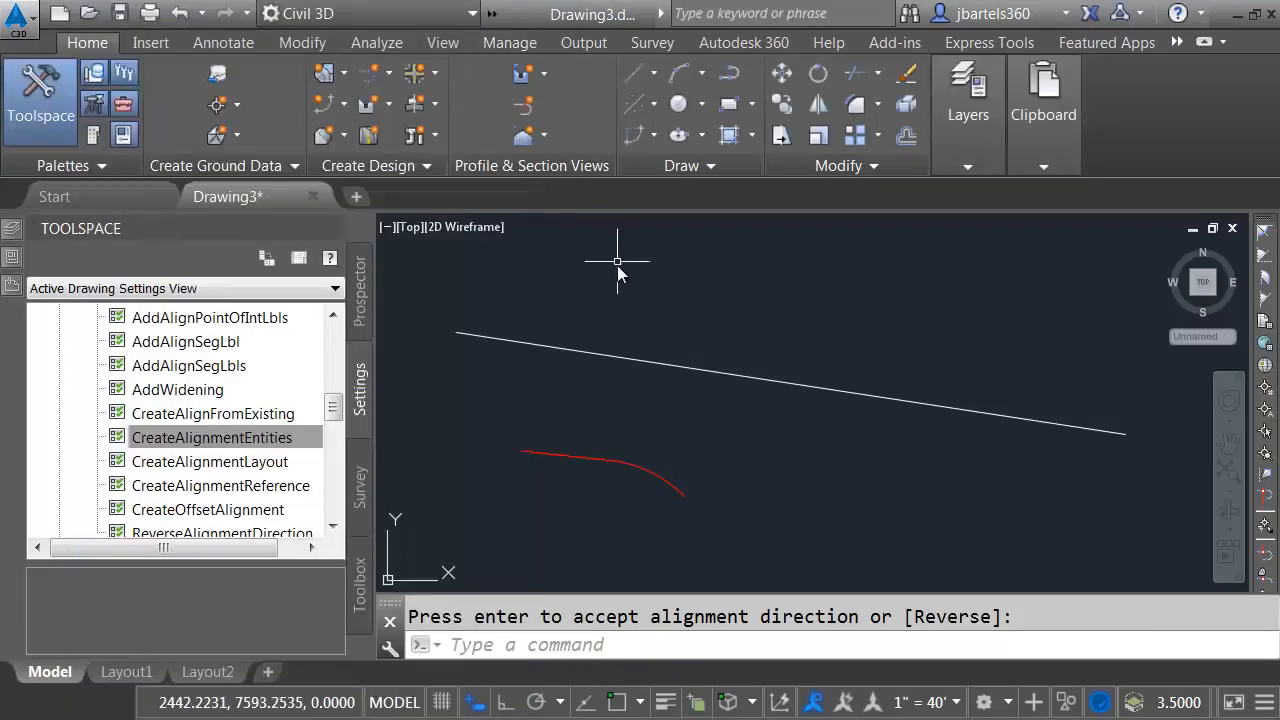
- Close Drawing3 without saving and open 02_corridor.dwg from the Exercise Files folder
click(313, 196)
click(658, 424)
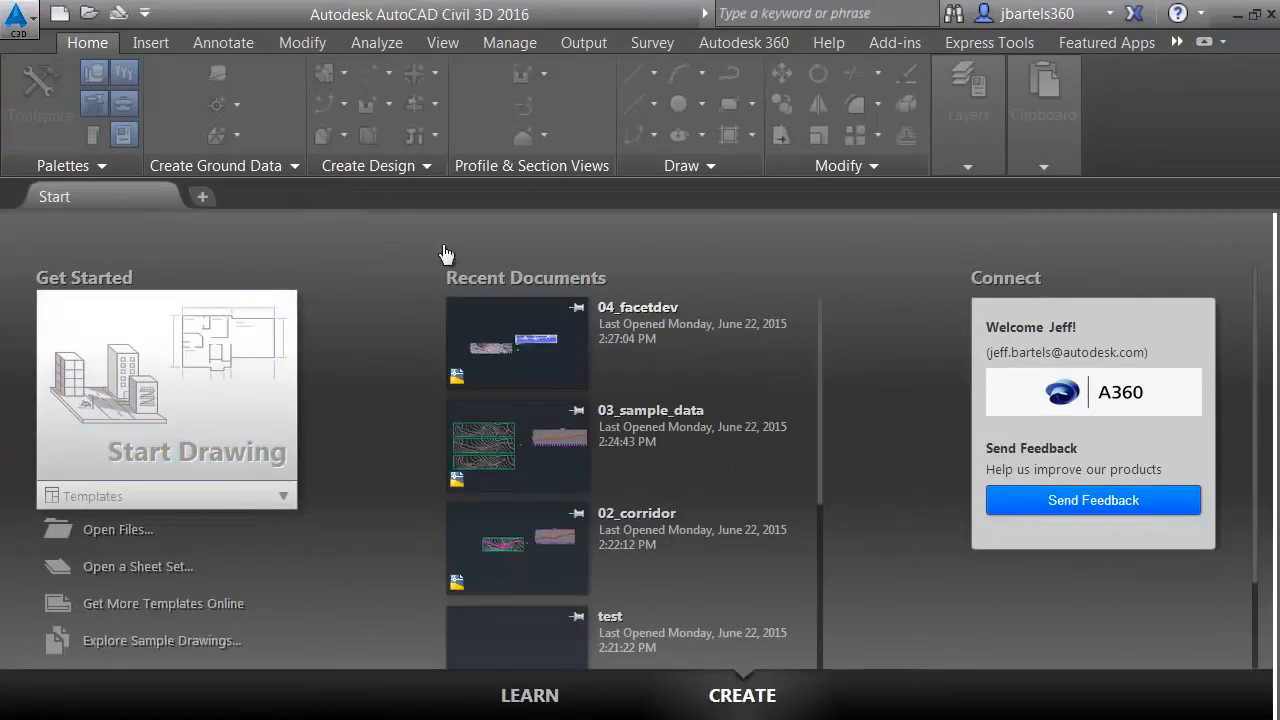
click(89, 12)
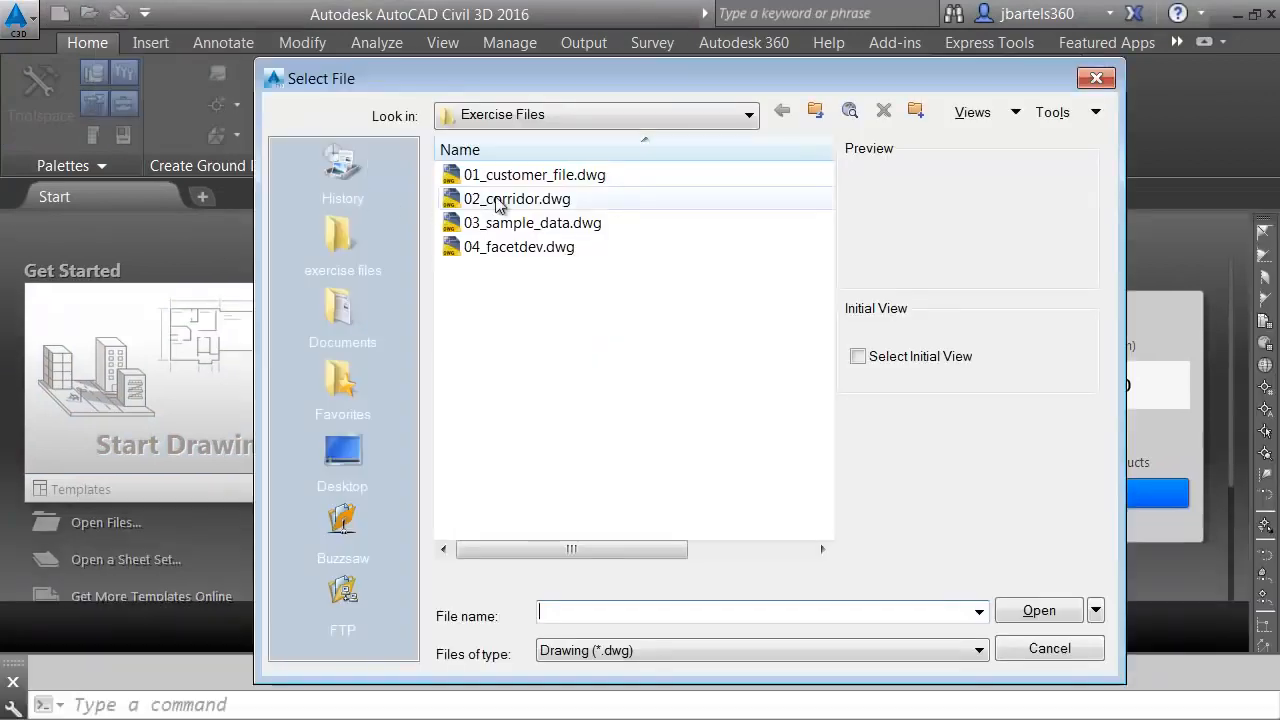
click(498, 200)
click(1005, 610)
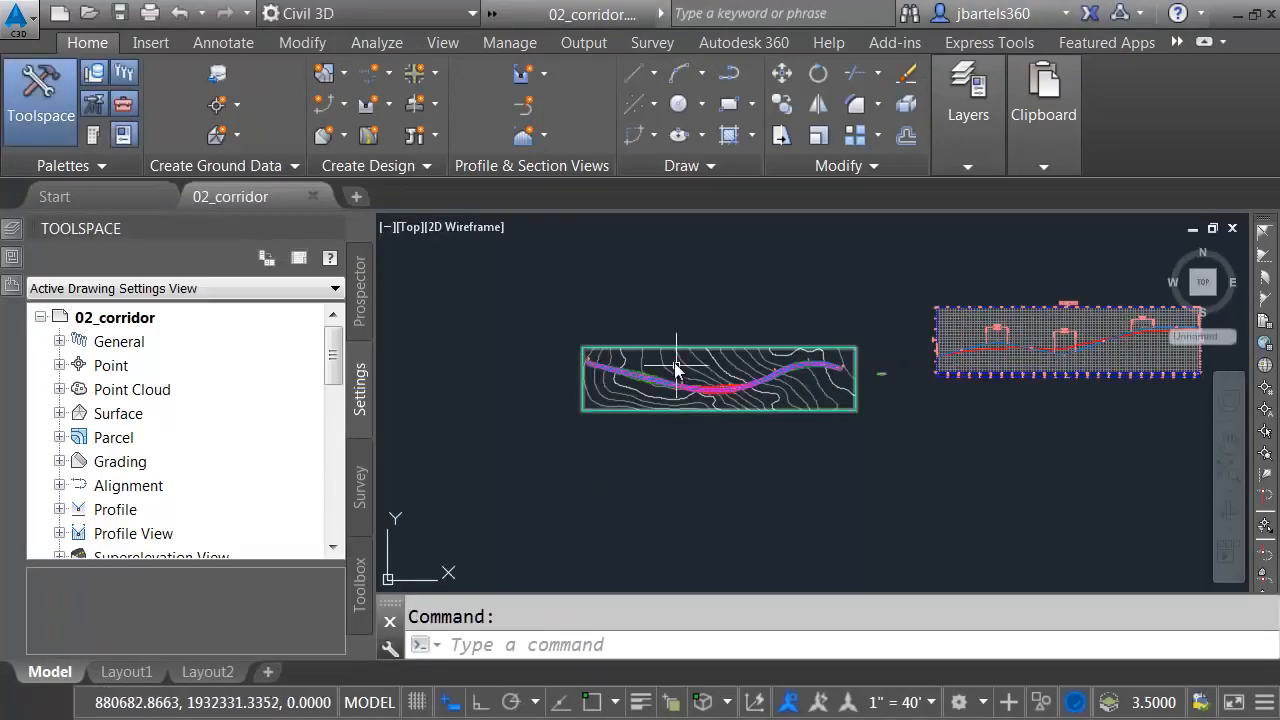
- Select the corridor in plan view and open it in the Section Editor
scroll(661, 357, up, 4)
scroll(661, 360, up, 5)
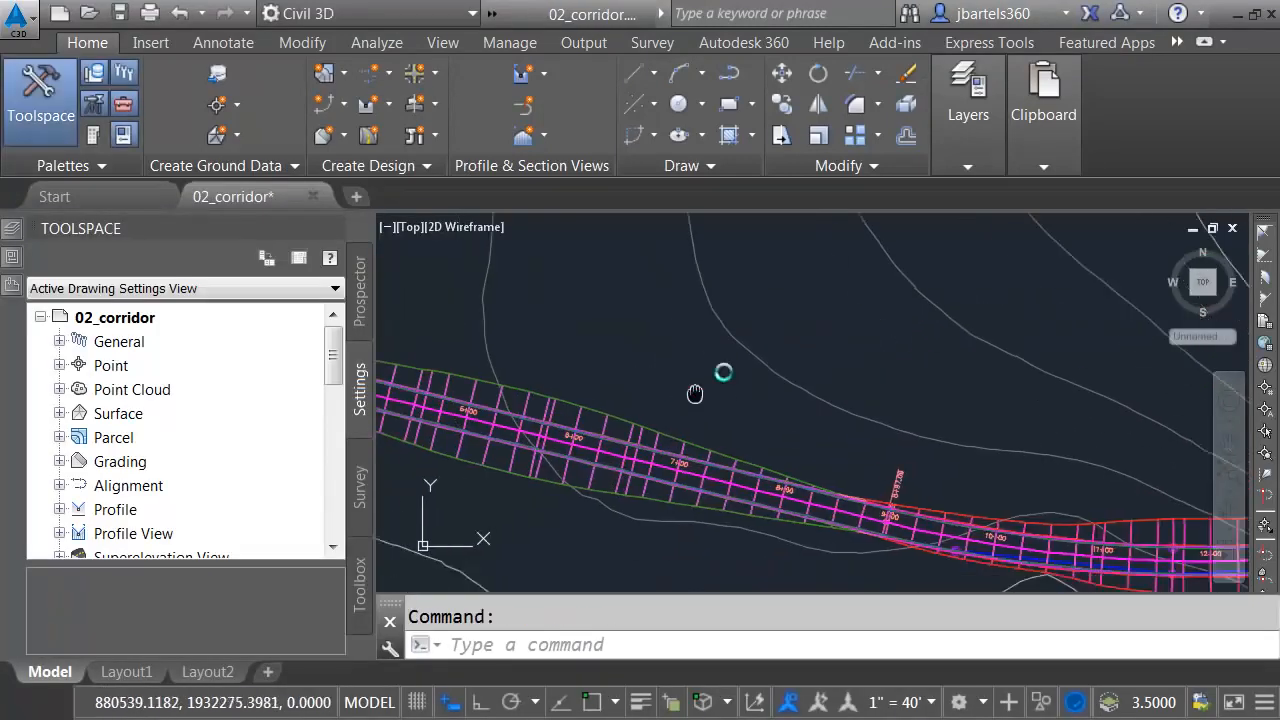
scroll(660, 365, up, 2)
click(630, 378)
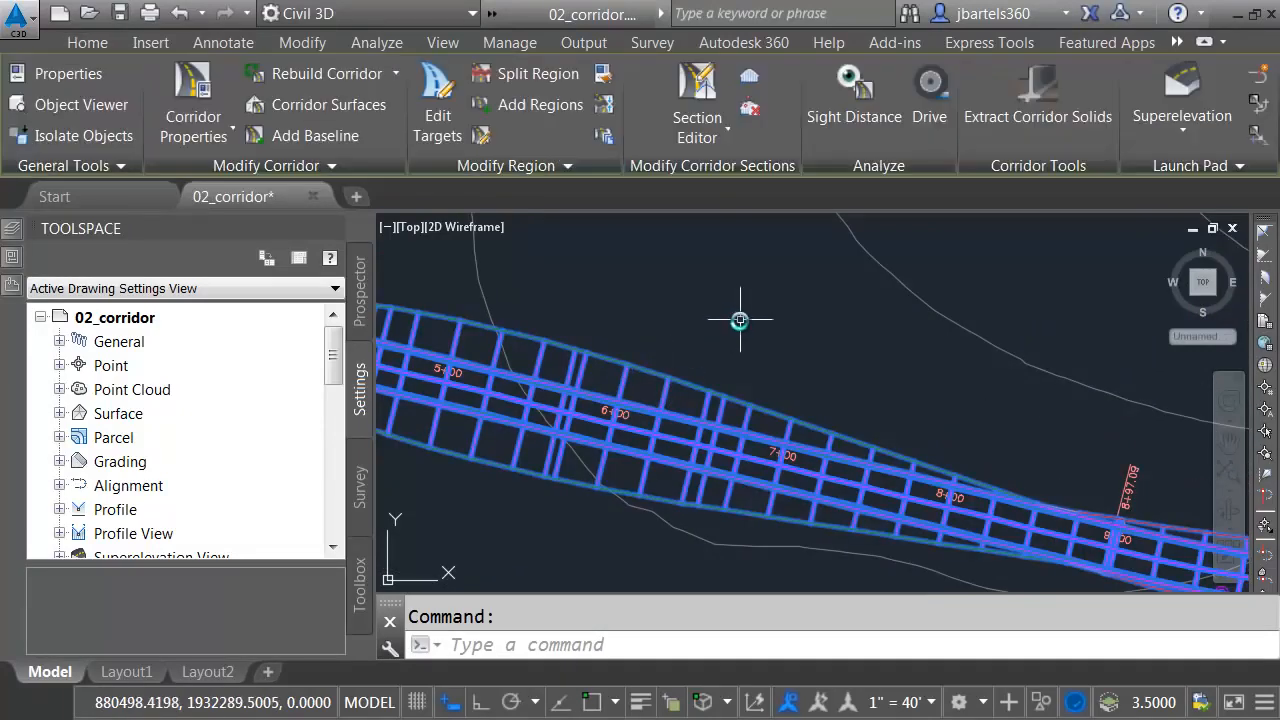
click(697, 95)
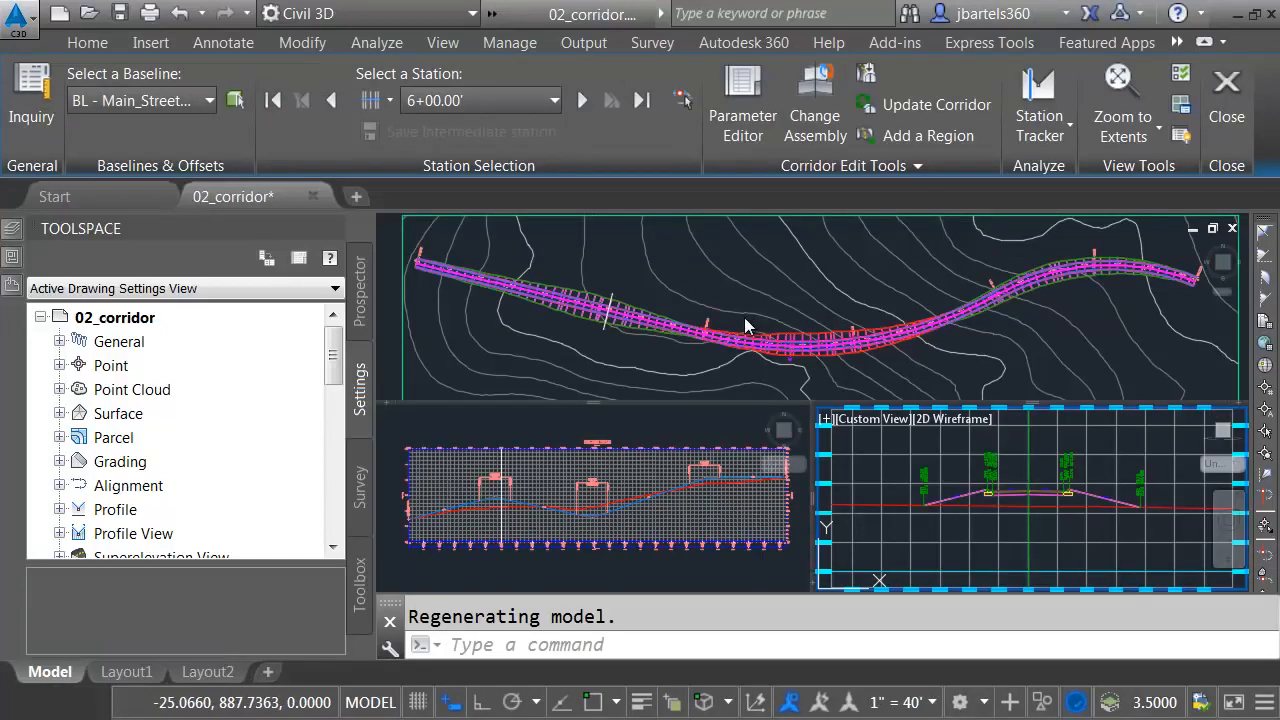
- Configure the section editor viewports to show Section in viewport 1 and Plan in viewport 3
click(1181, 106)
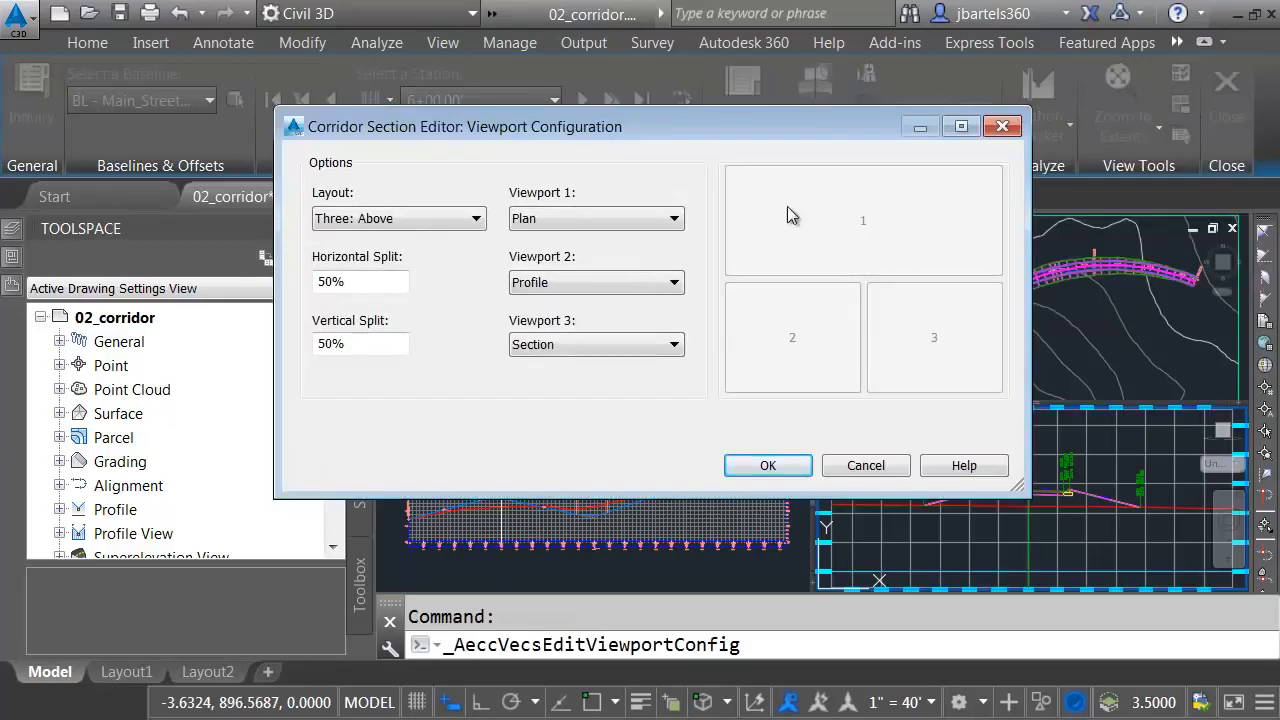
click(674, 219)
click(574, 297)
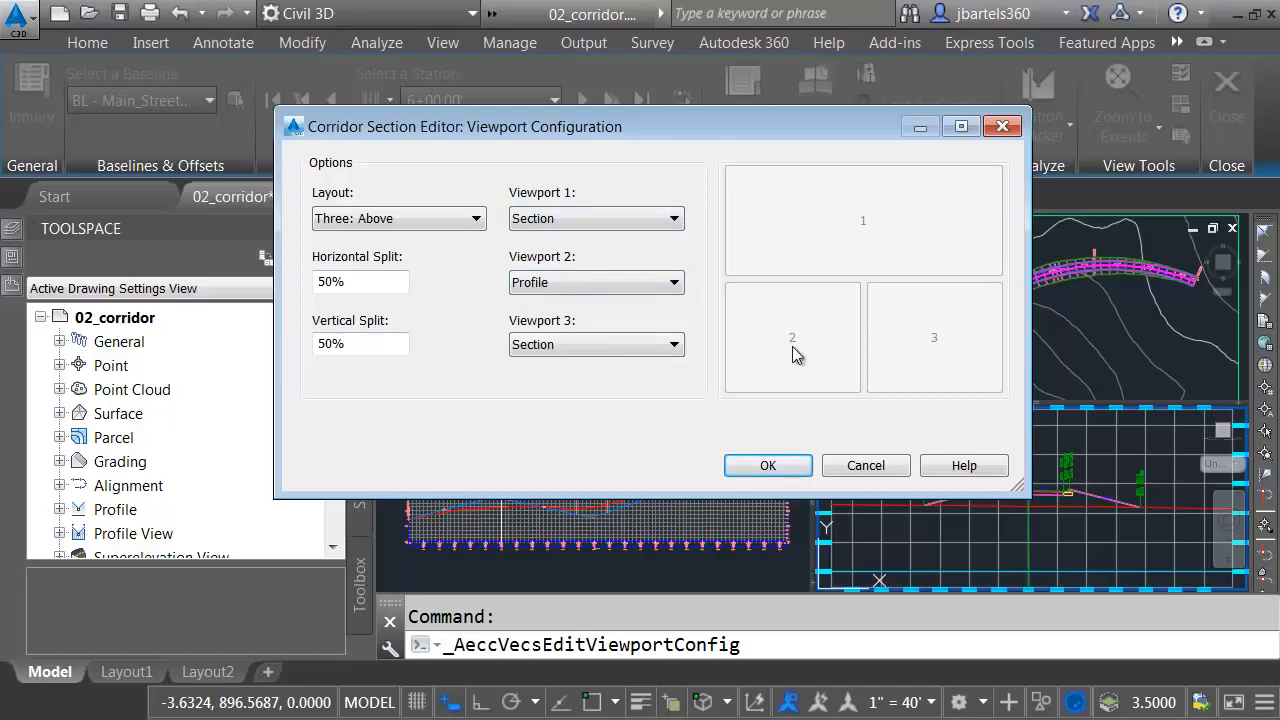
click(651, 350)
click(577, 391)
click(774, 464)
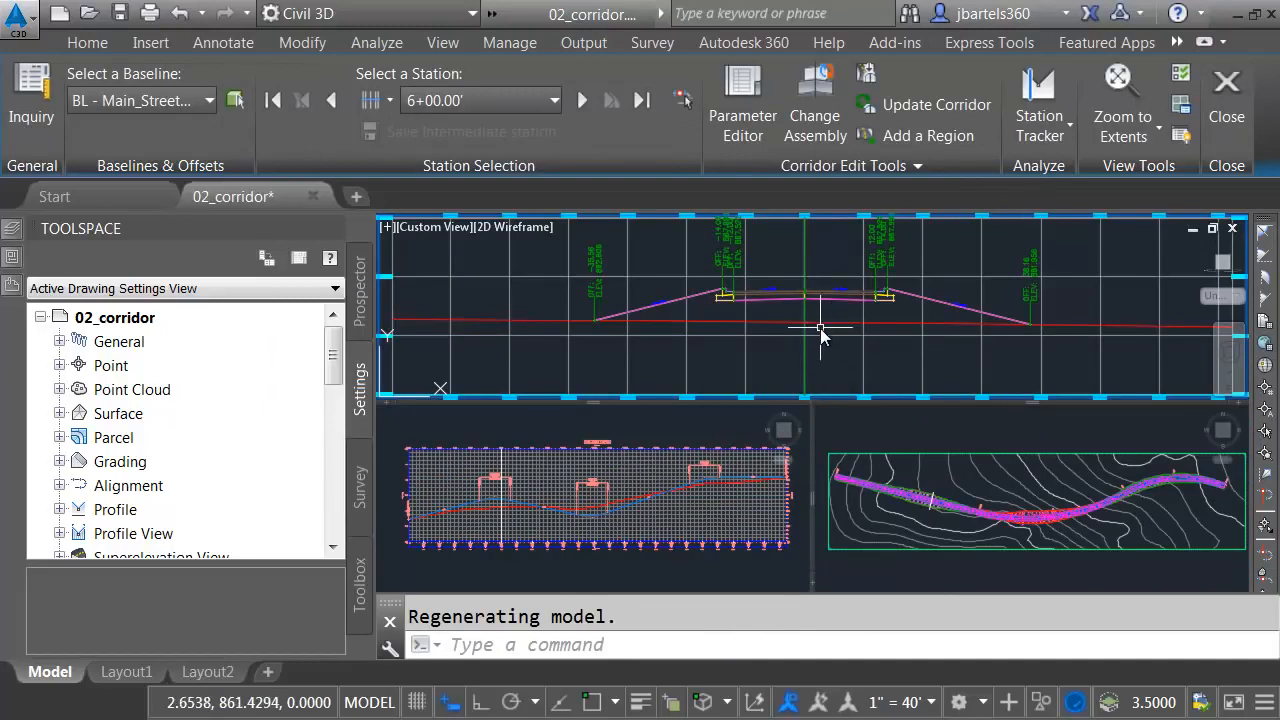
- Turn Adaptive Grid off in the corridor section view/edit options
scroll(838, 322, down, 4)
scroll(836, 325, up, 3)
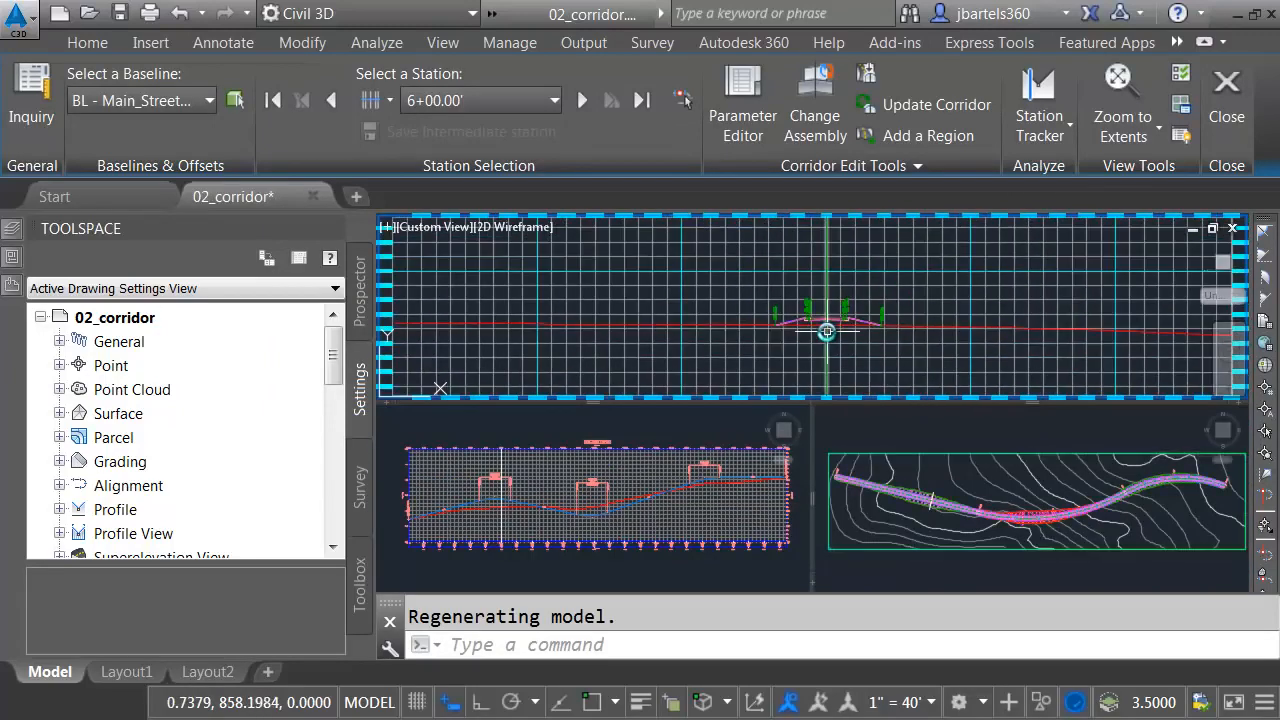
scroll(826, 332, up, 5)
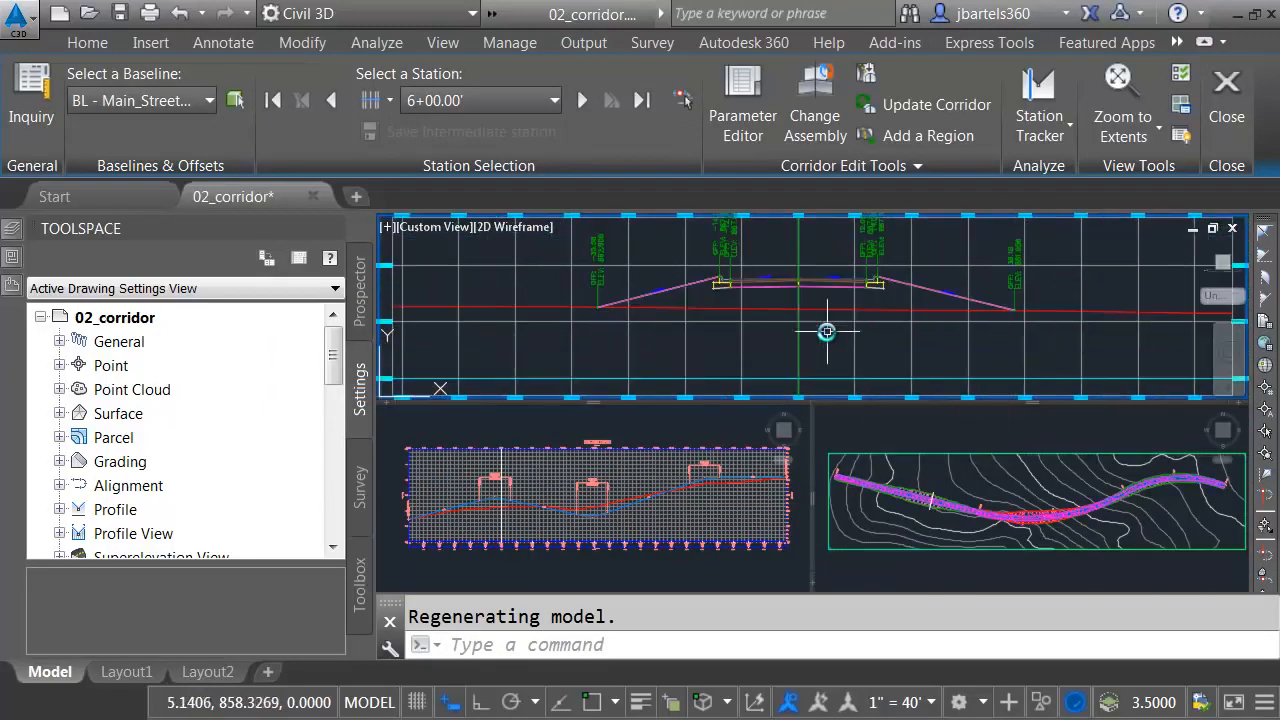
scroll(826, 332, down, 4)
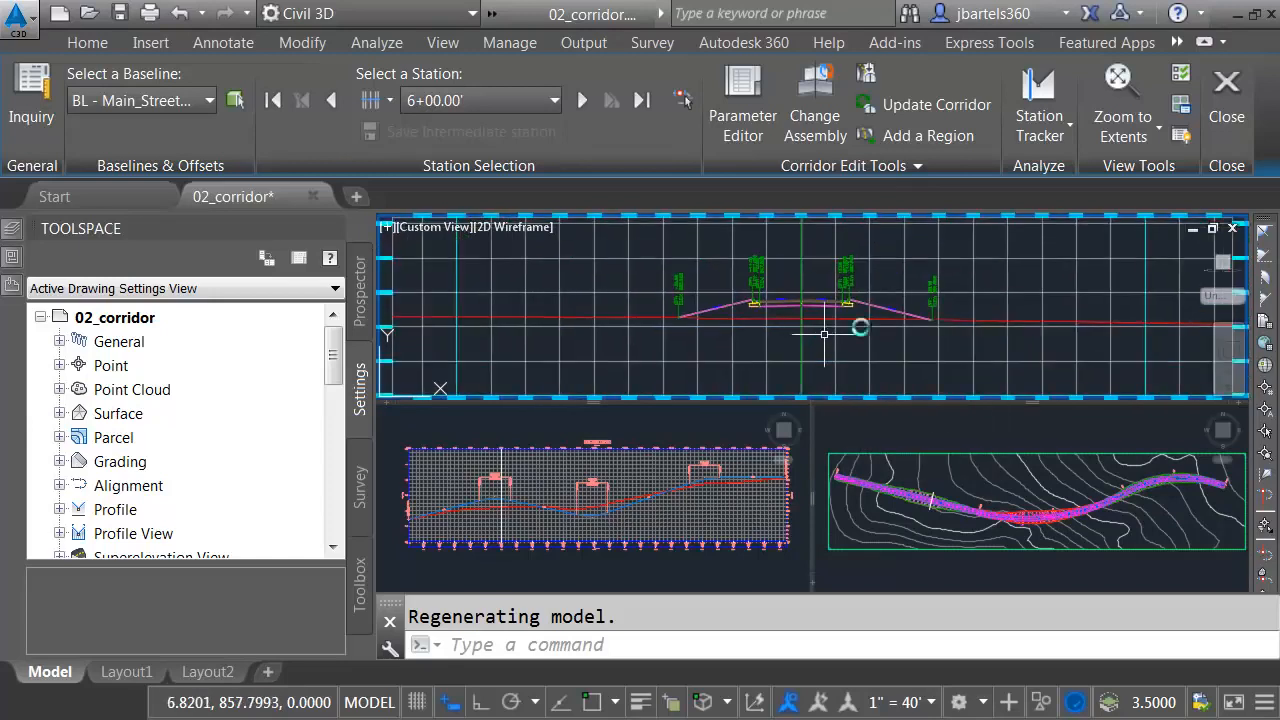
click(1181, 77)
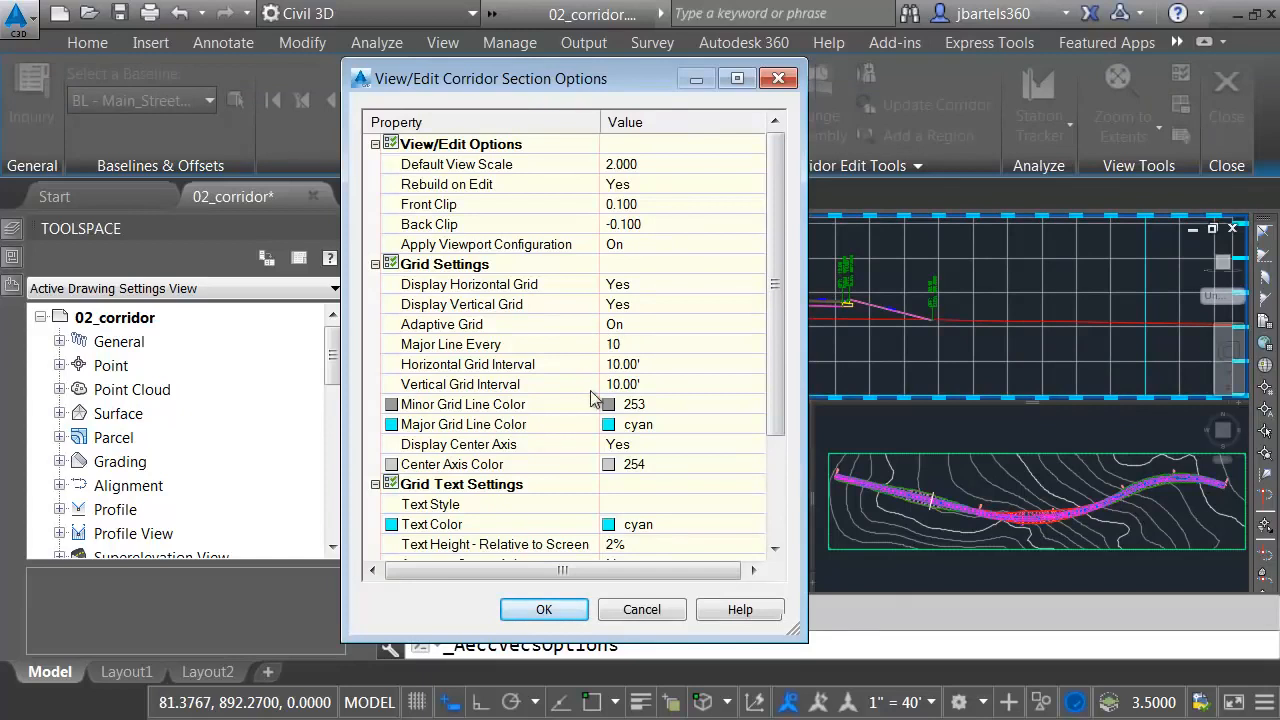
click(624, 324)
click(628, 346)
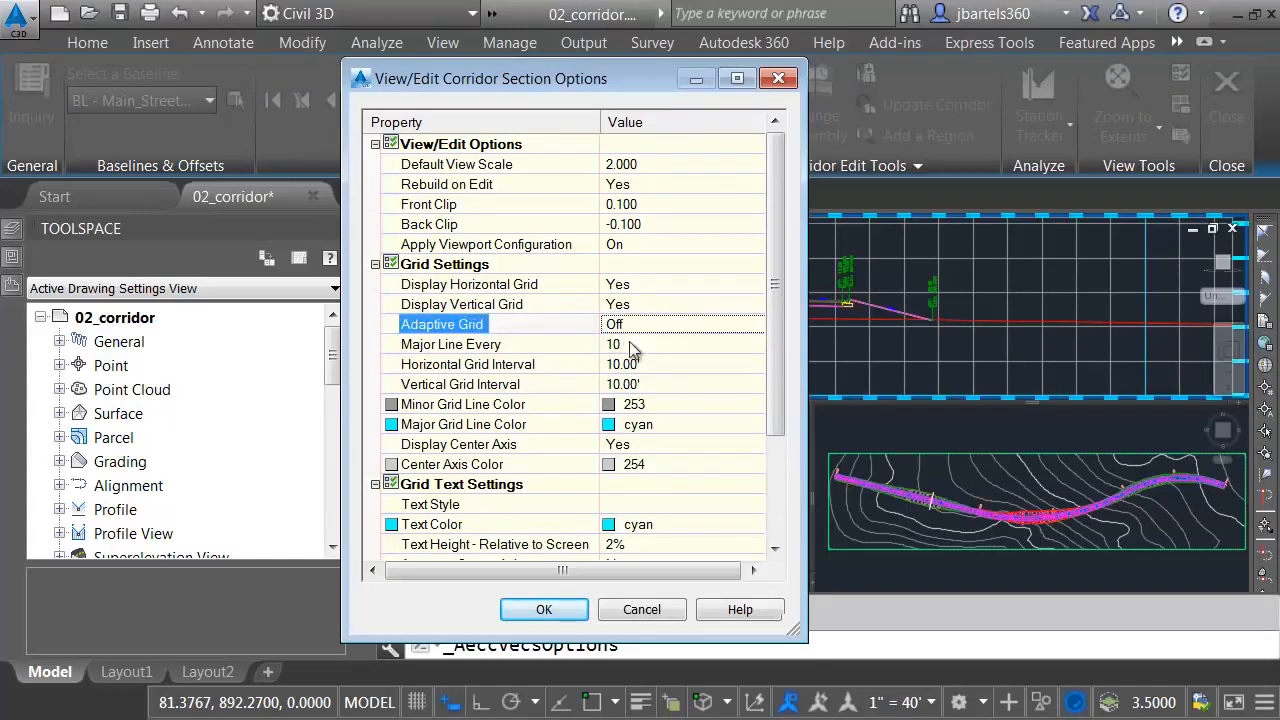
- Set both the major and minor grid line colors of the section view to 250
click(605, 424)
click(754, 424)
click(742, 470)
click(902, 581)
drag(774, 366, 775, 455)
click(636, 283)
click(755, 285)
click(740, 466)
click(910, 581)
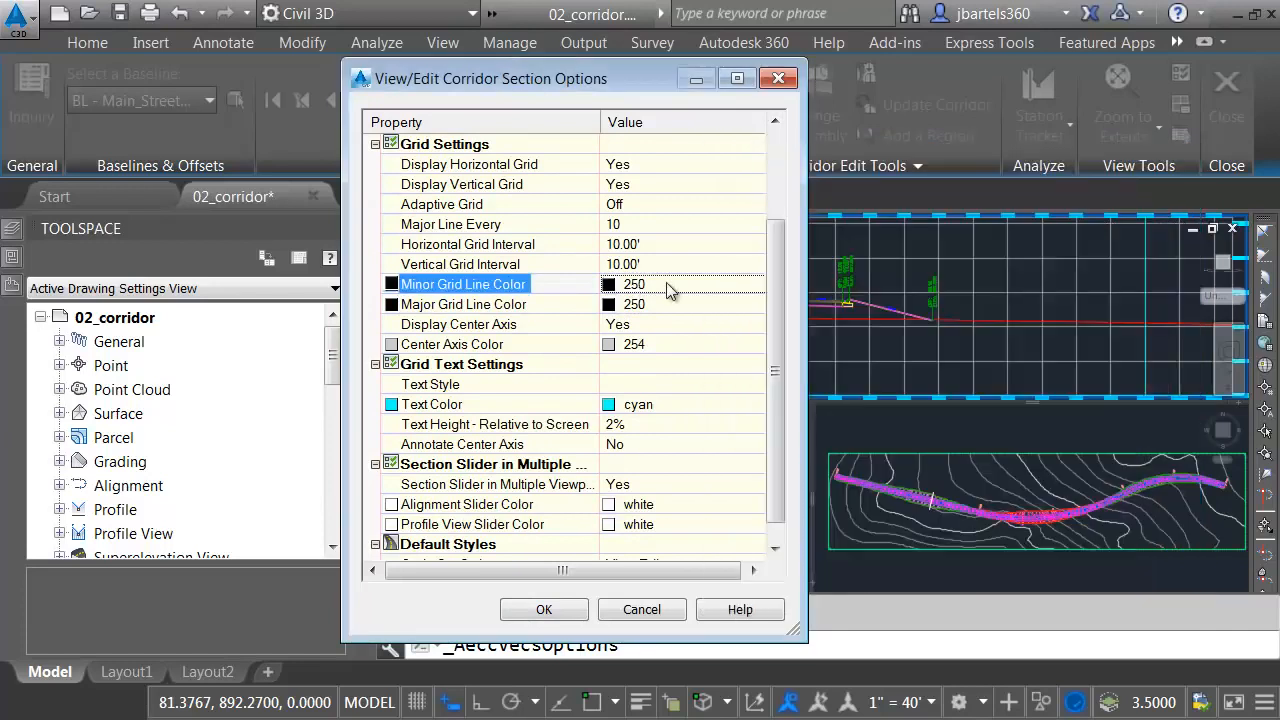
- Set the grid text color to yellow and apply the corridor section options
click(610, 406)
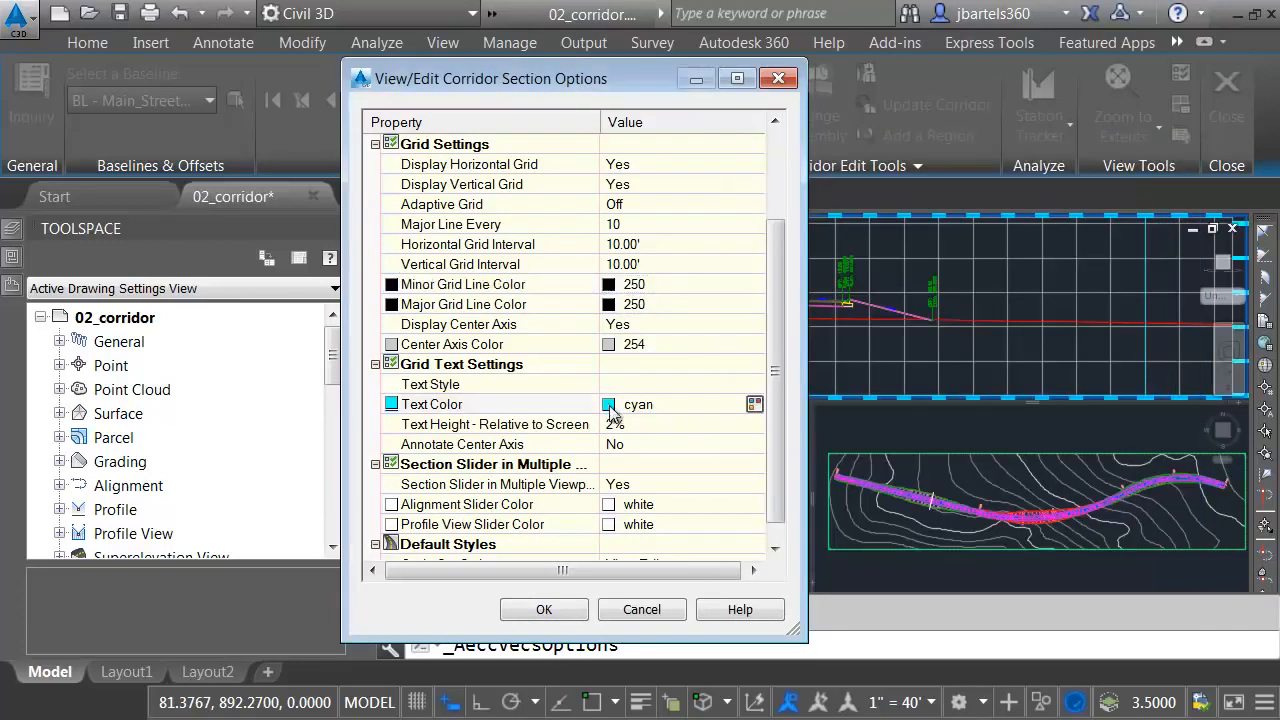
click(754, 404)
click(766, 438)
click(917, 581)
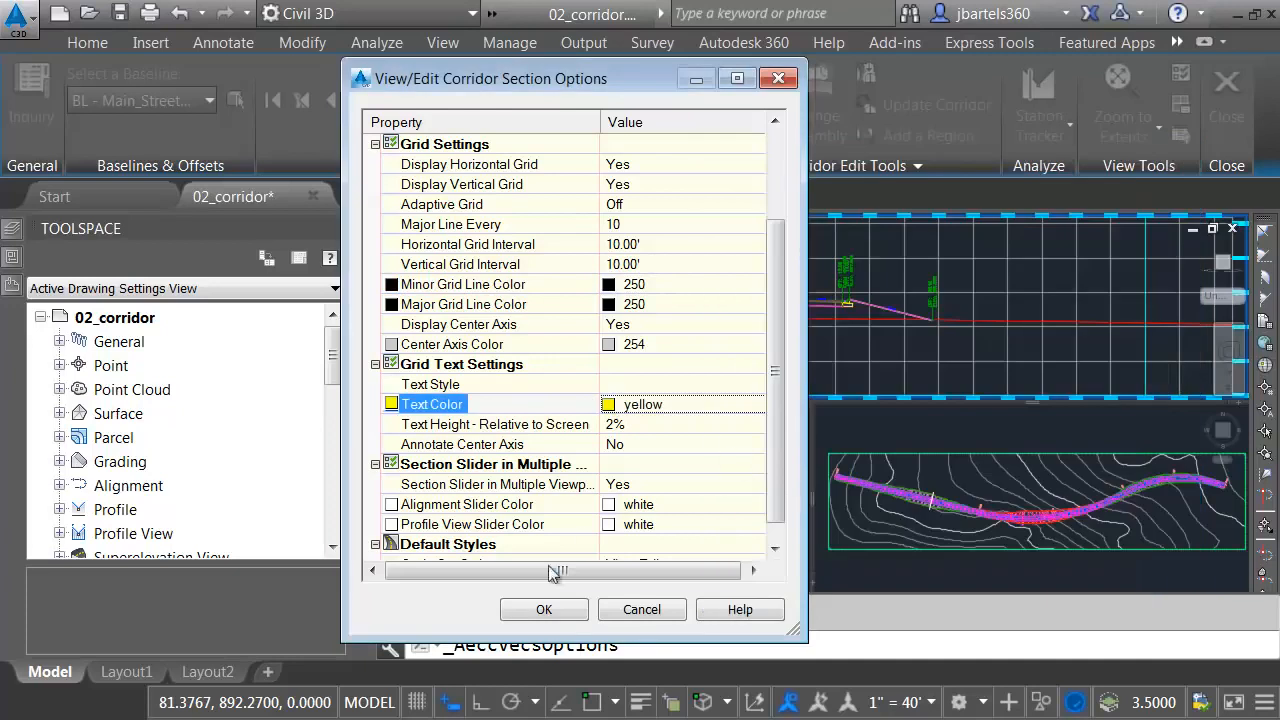
click(543, 609)
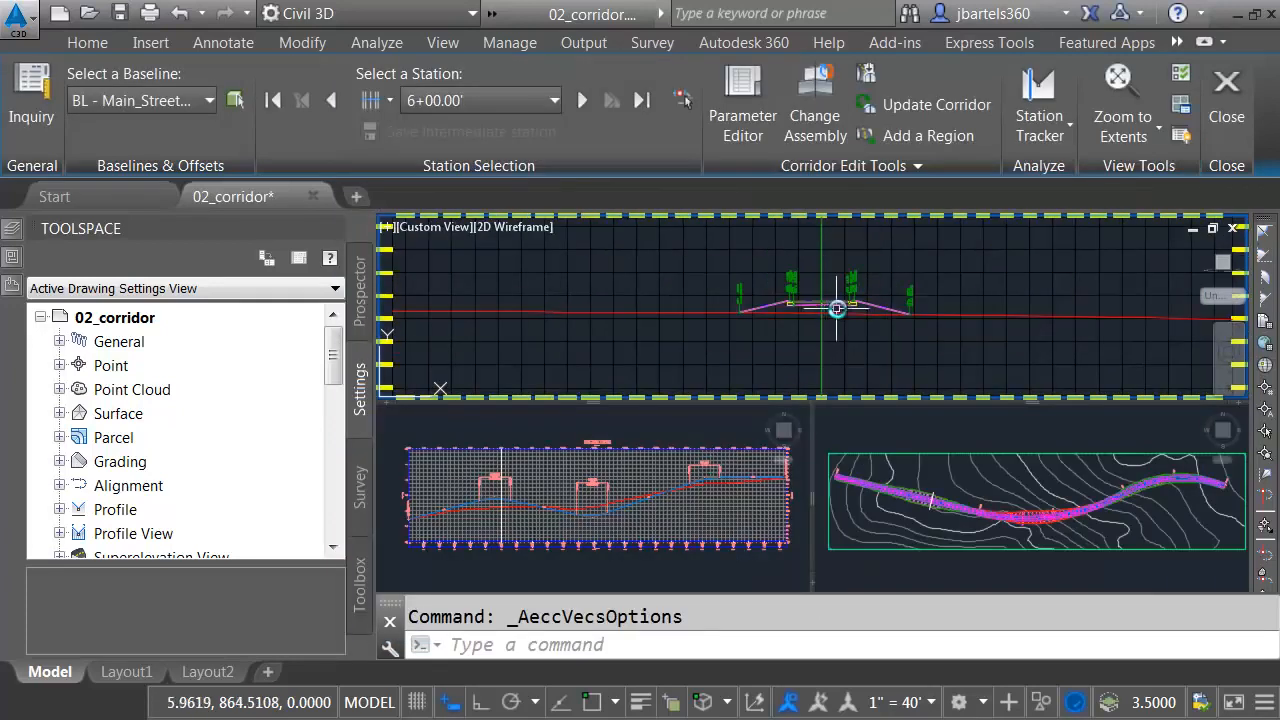
scroll(838, 309, down, 4)
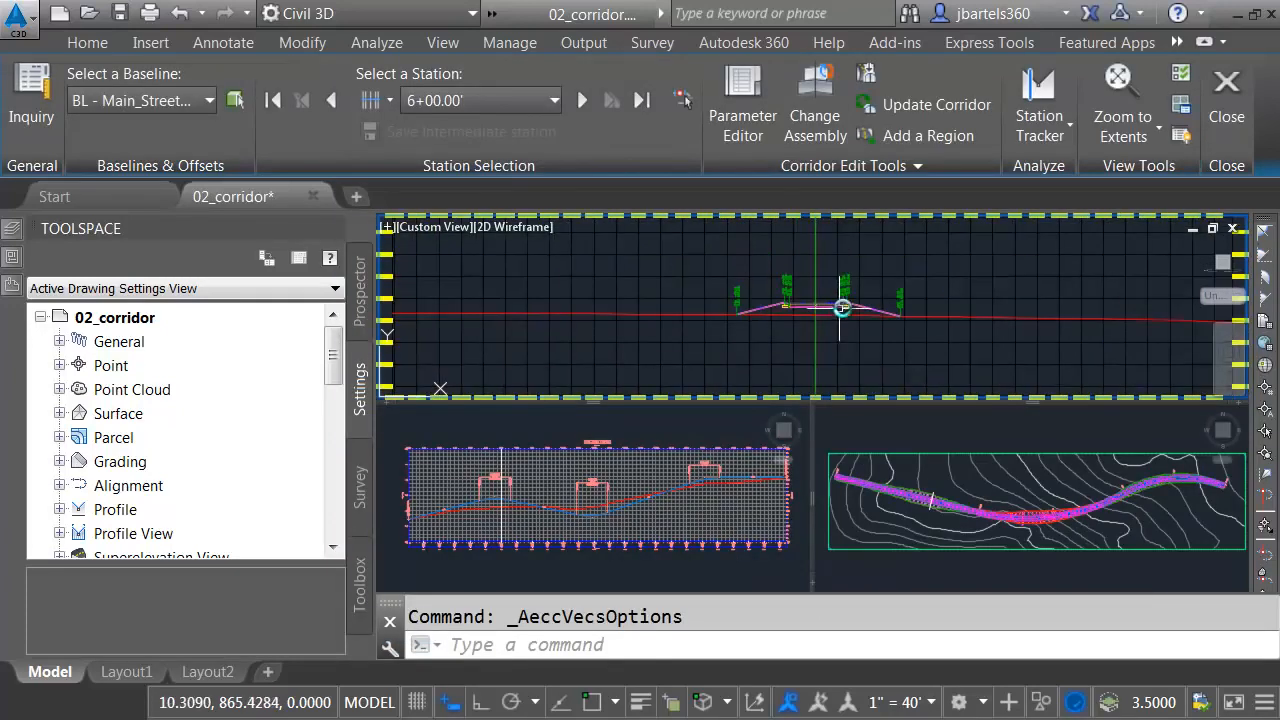
scroll(818, 315, up, 3)
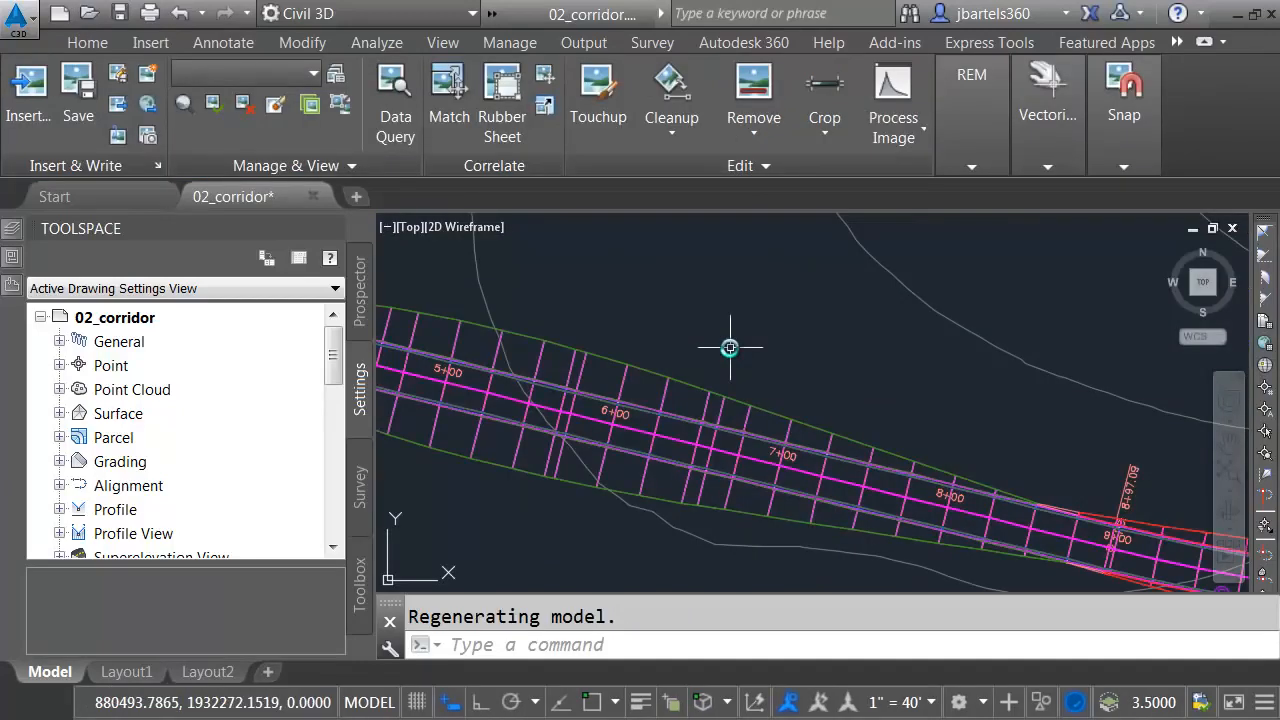
- Create a new drawing and open the corridor Section Editor's viewport configuration in it
click(60, 14)
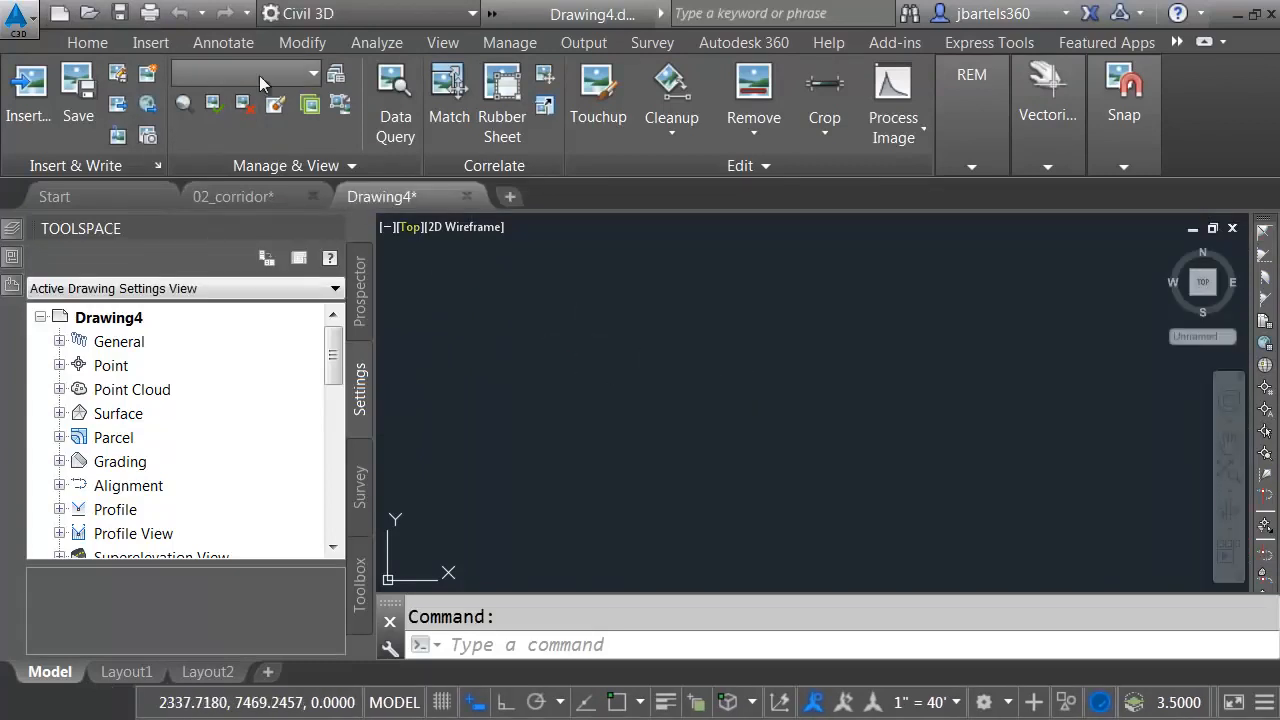
click(305, 43)
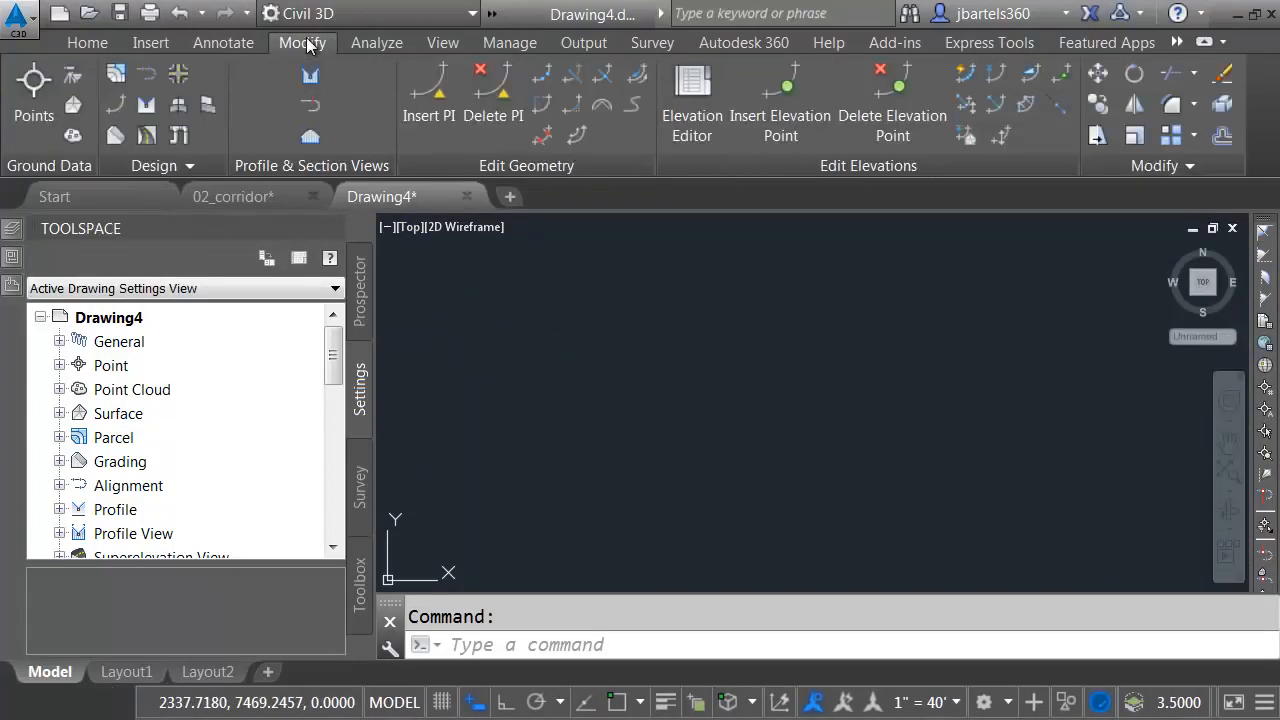
click(146, 136)
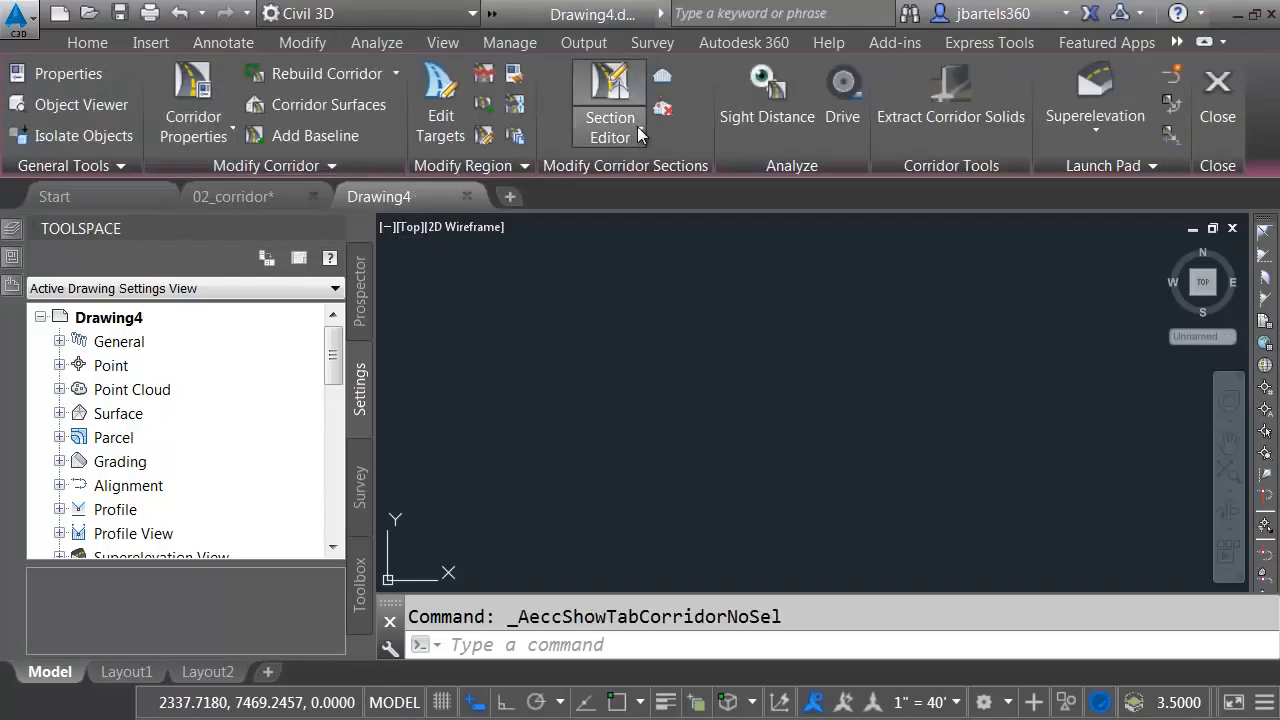
click(640, 135)
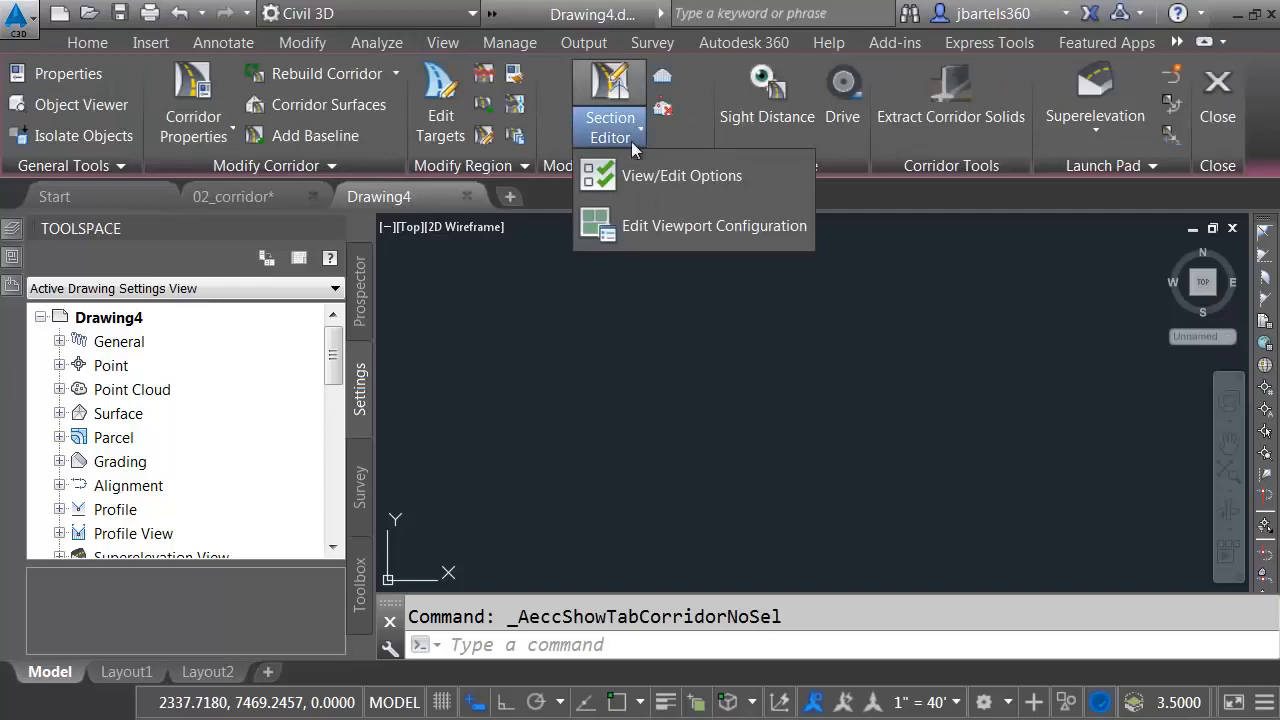
click(634, 225)
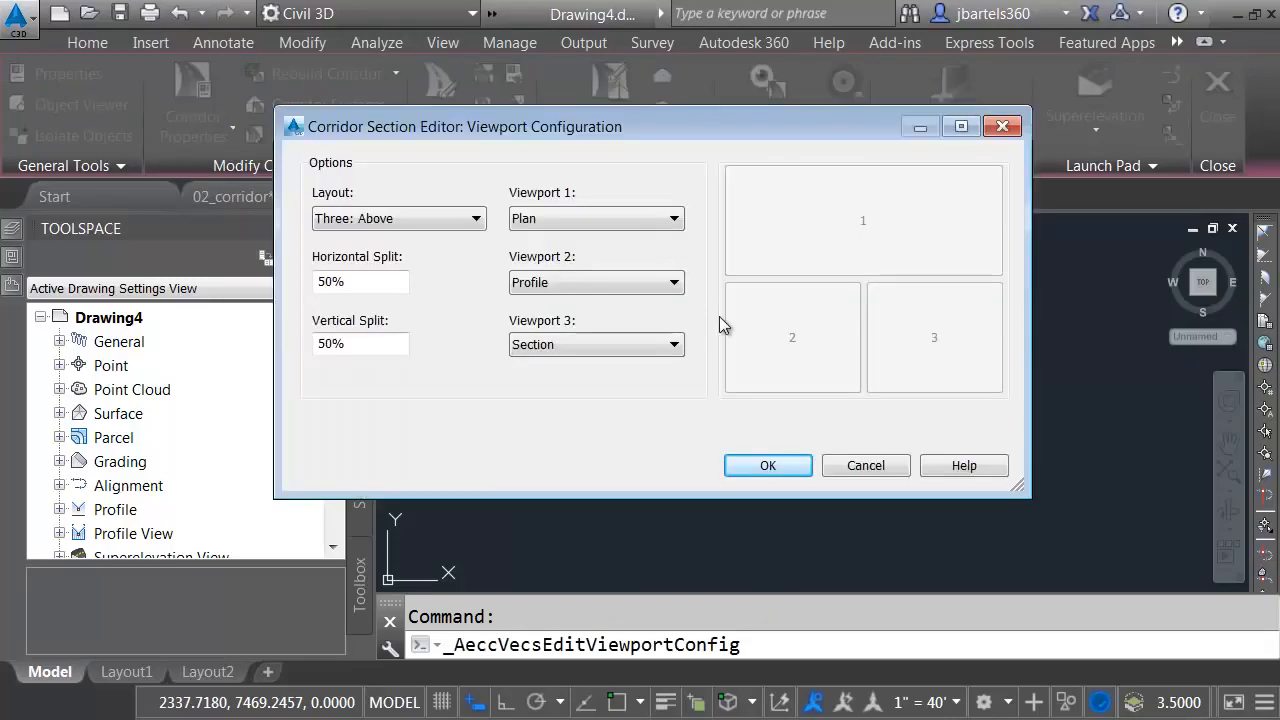
- Assign Section to viewport 1 and Plan to viewport 3 in the Three: Above layout and apply the configuration
click(674, 218)
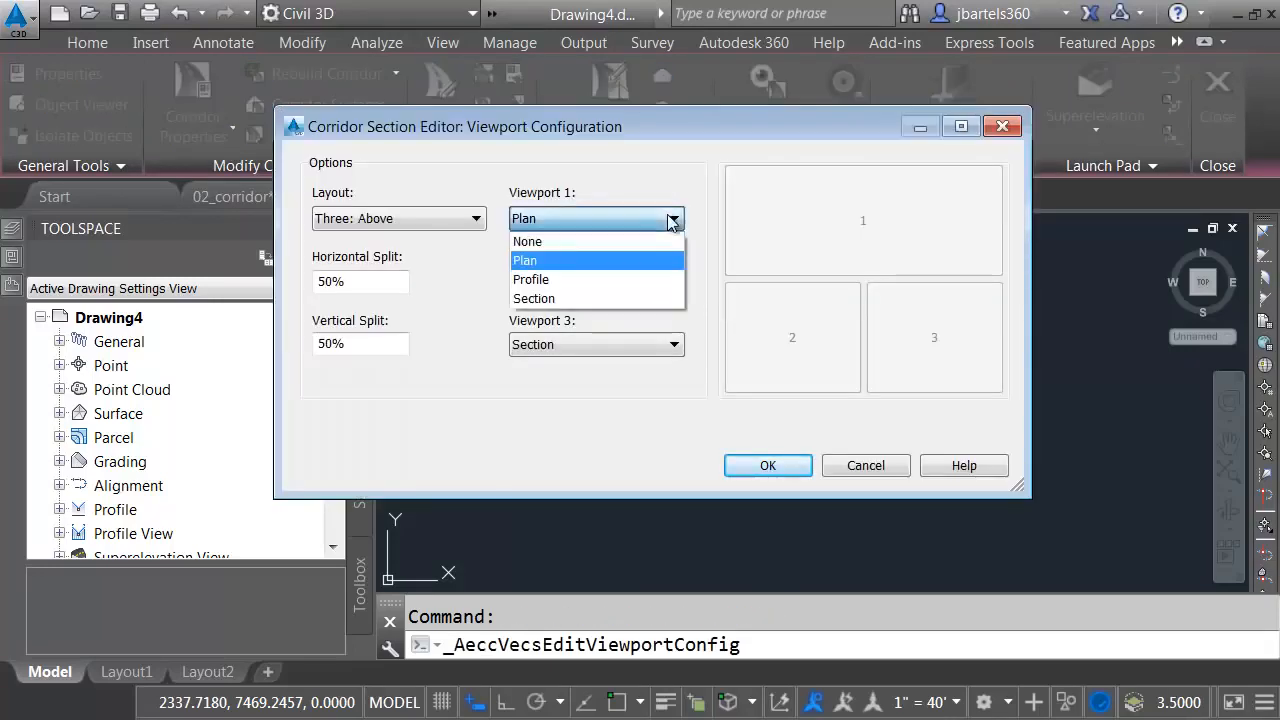
click(616, 298)
click(674, 344)
click(629, 382)
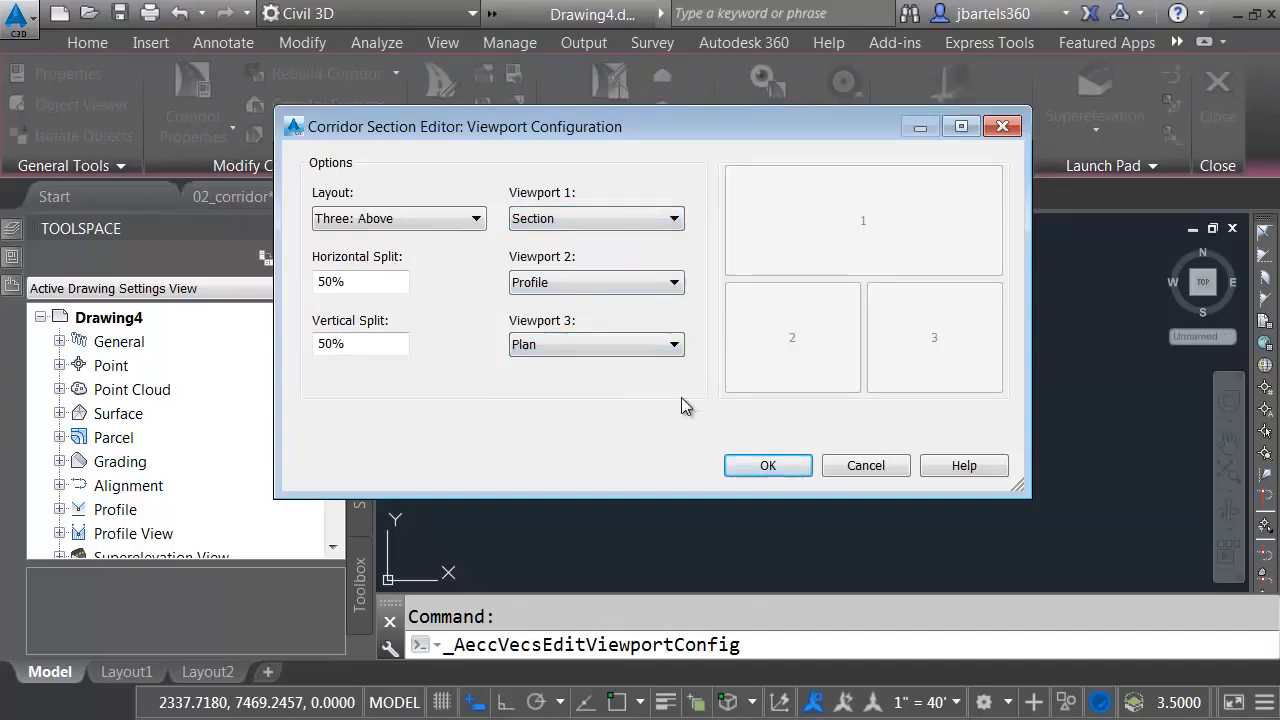
click(766, 466)
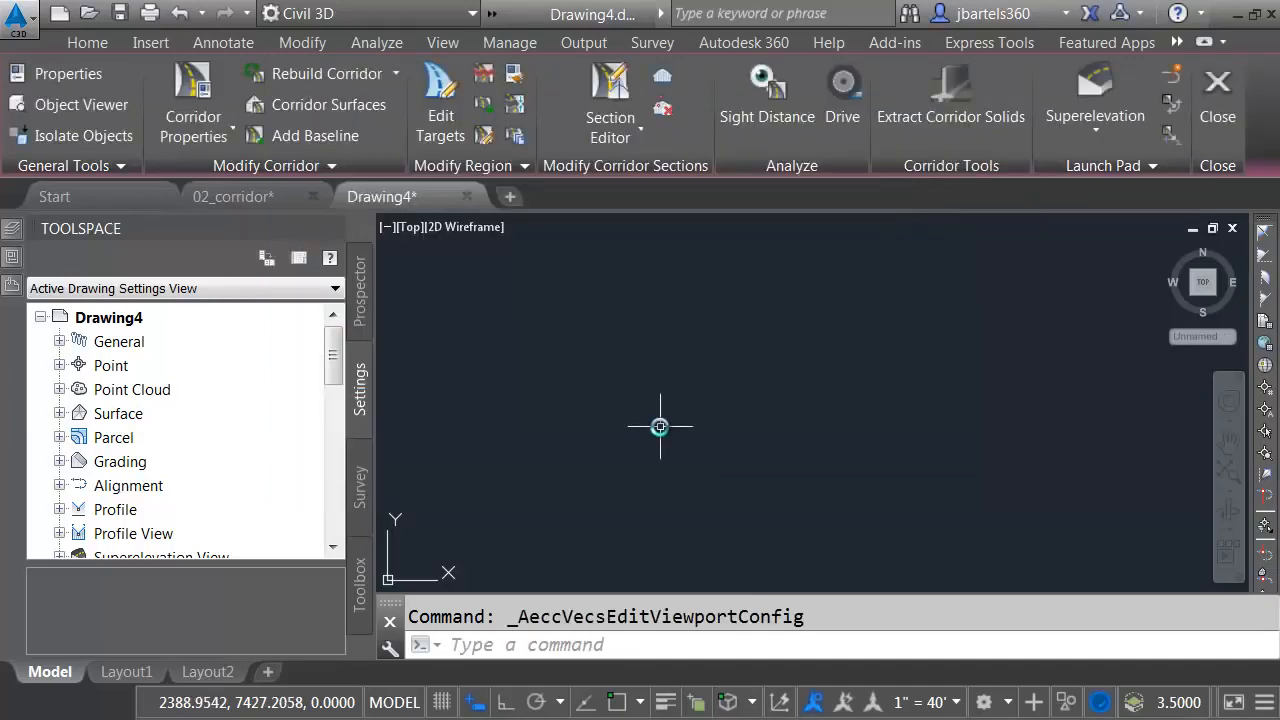
- Review the corridor section view/edit options in the new drawing, leave them as they are, and close that drawing
click(637, 135)
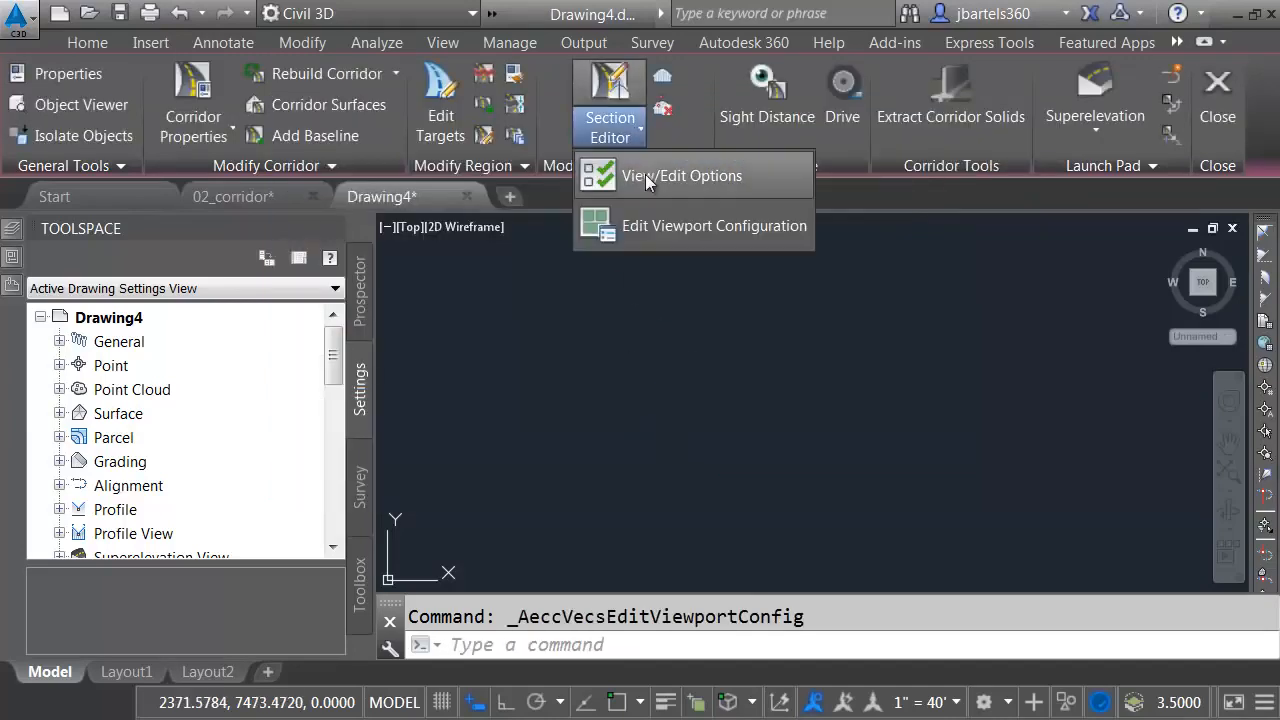
click(645, 174)
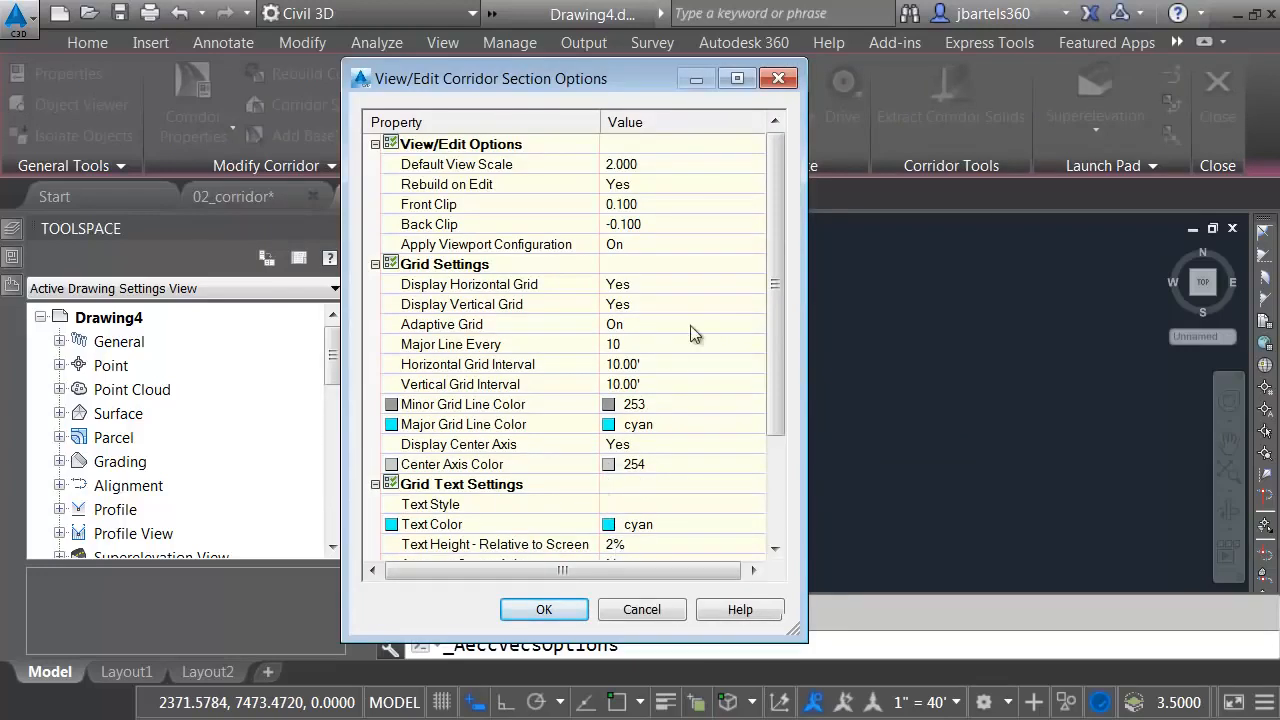
click(778, 78)
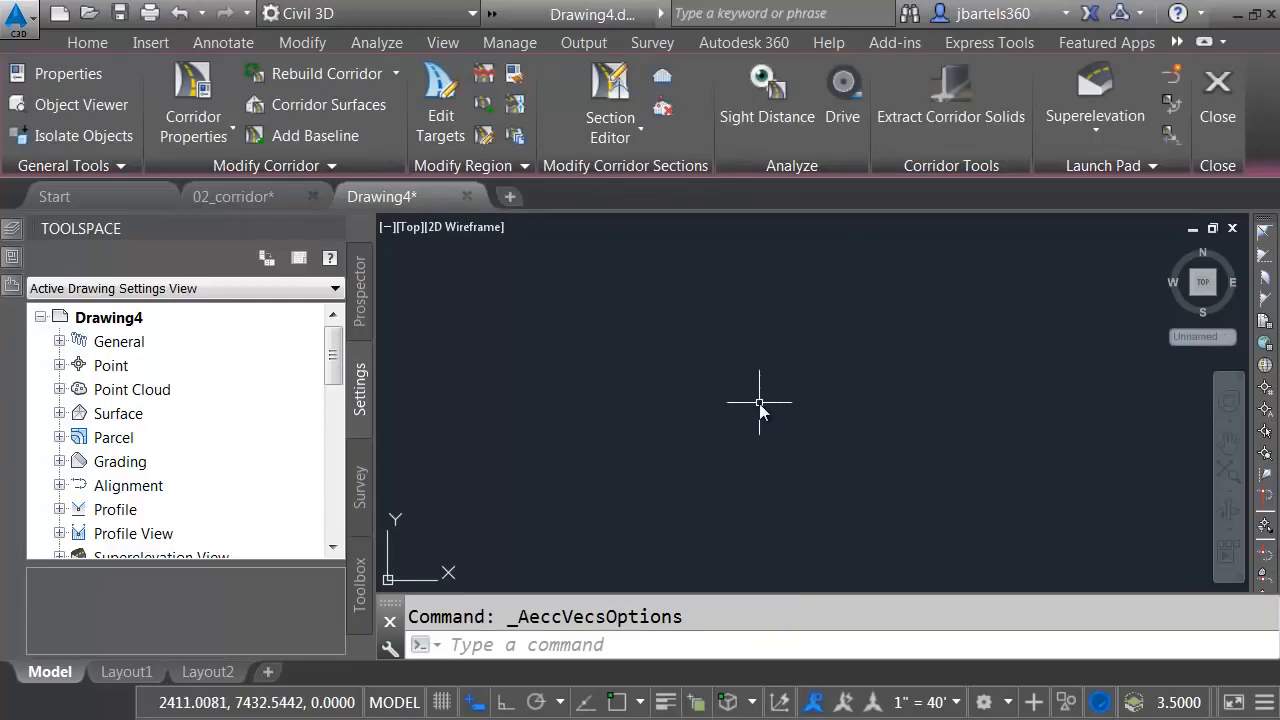
click(464, 196)
click(657, 428)
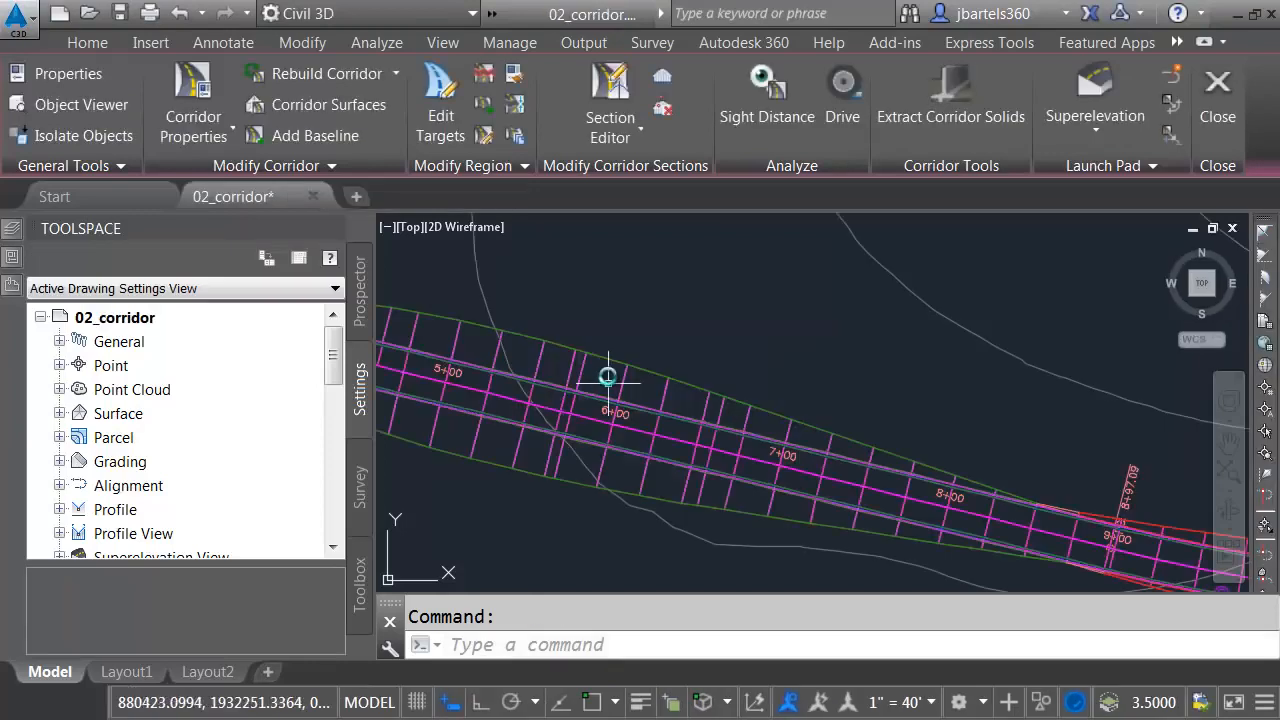
- Draw a polyline north of the corridor, with a long straight segment running southeast followed by an arc curving up to the northeast
scroll(800, 360, down, 3)
middle_drag(857, 363, 749, 360)
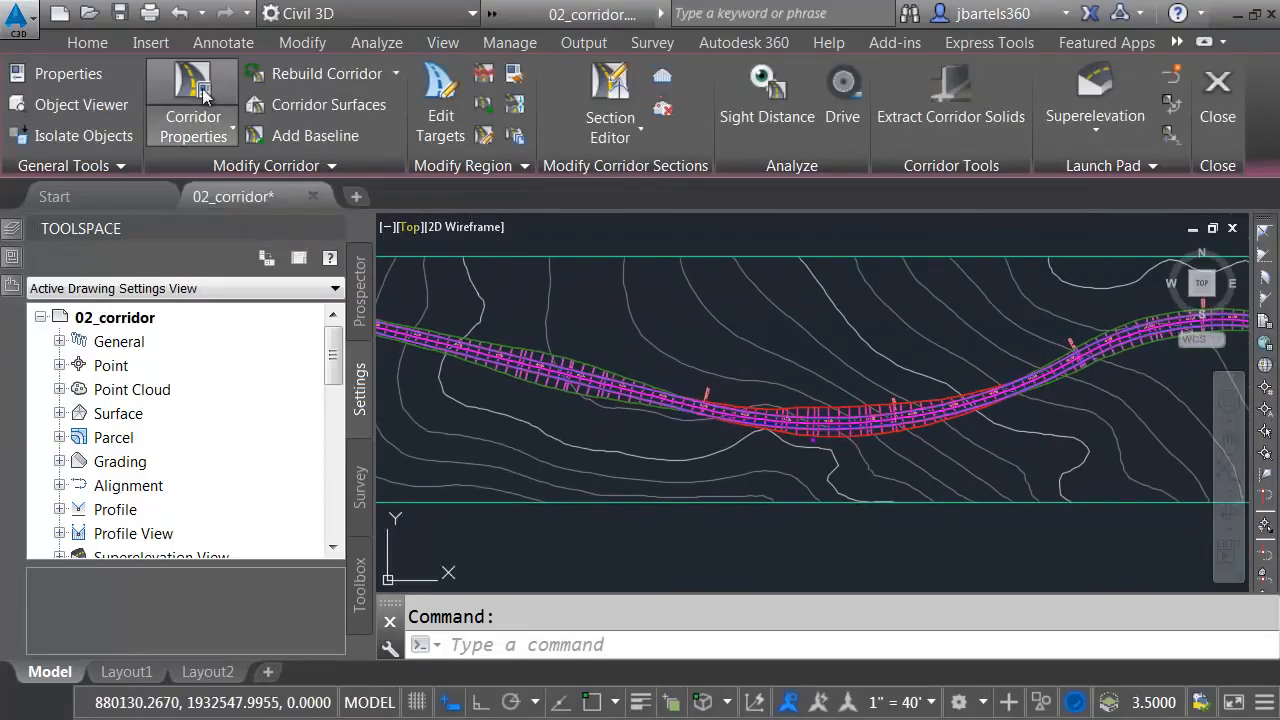
click(87, 42)
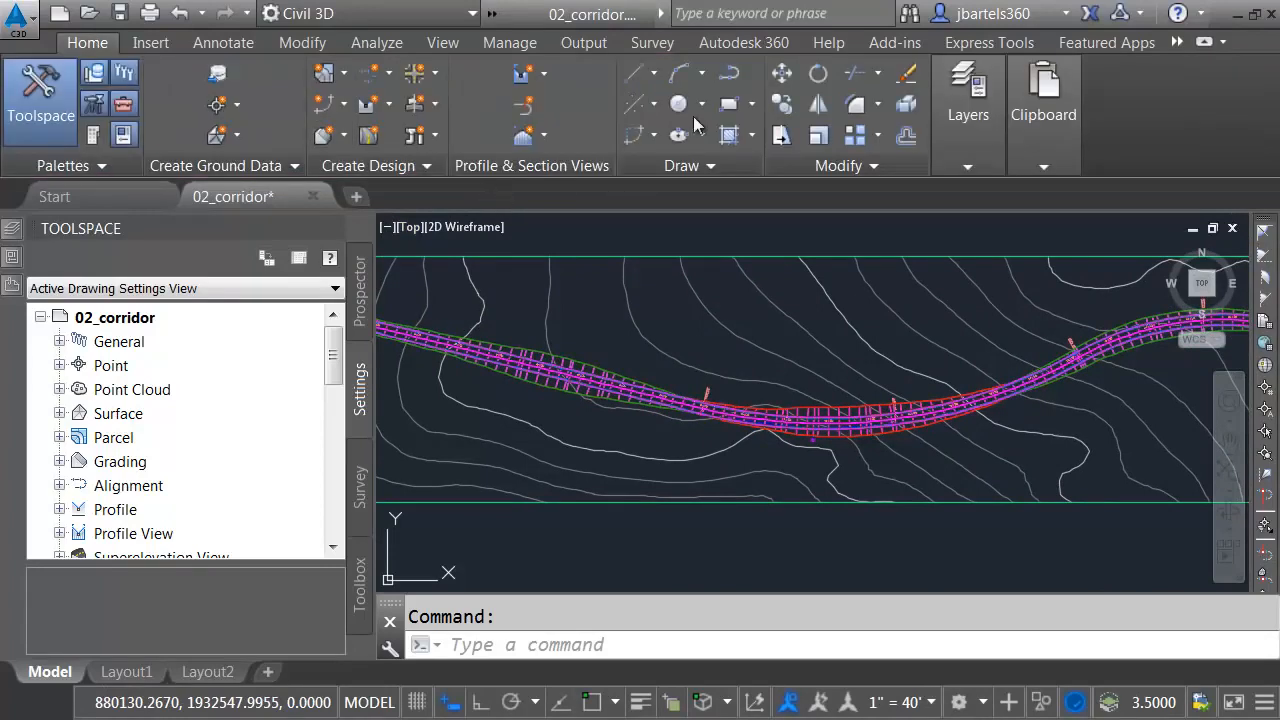
click(729, 73)
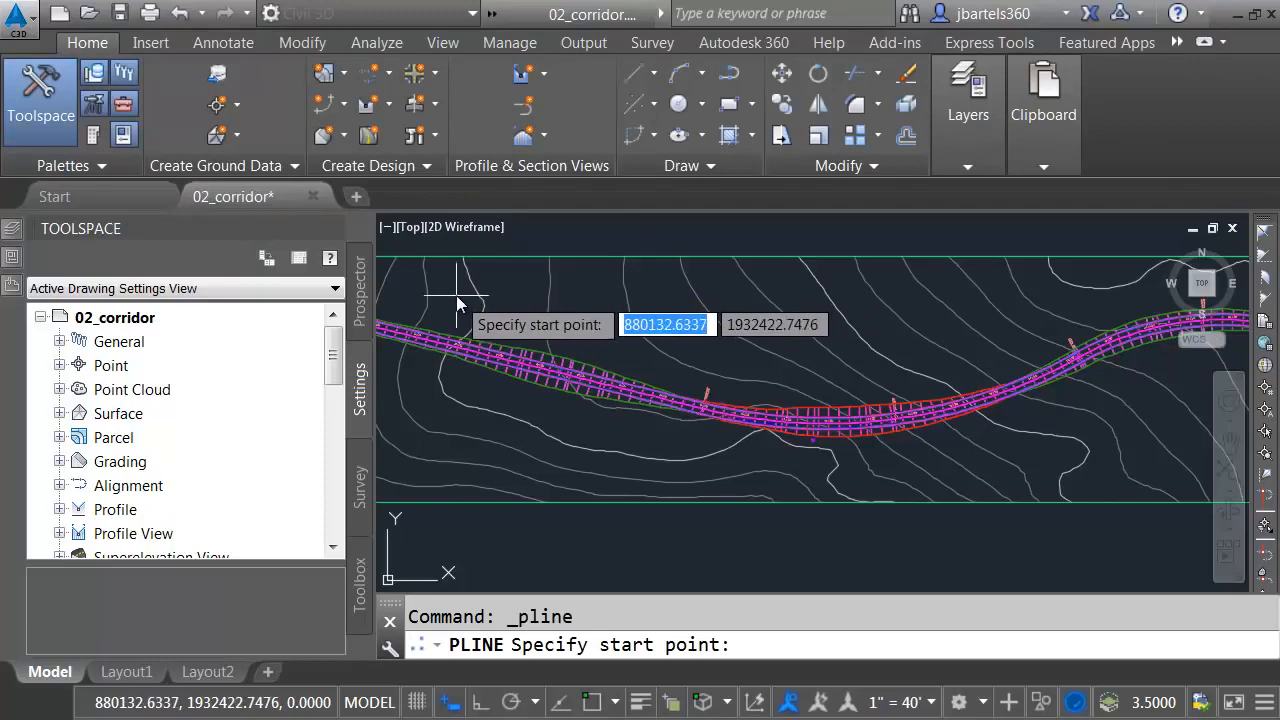
click(455, 288)
right_click(773, 368)
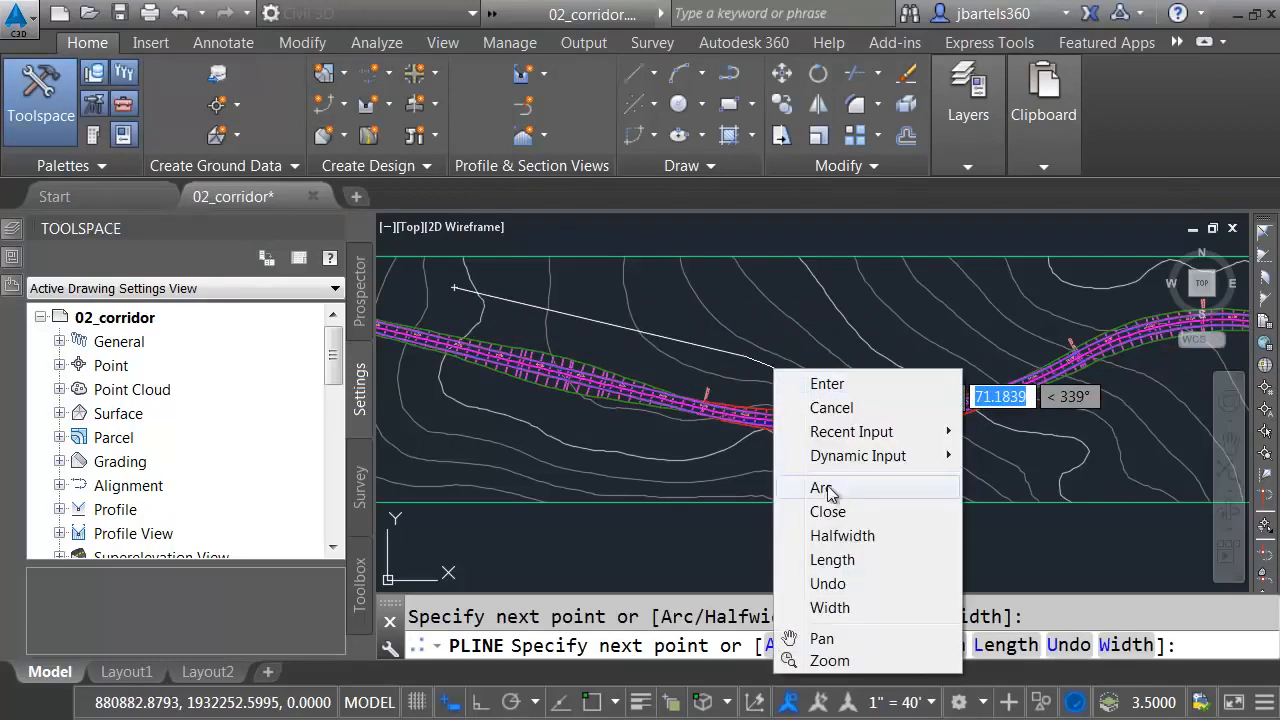
click(827, 483)
click(1025, 301)
right_click(1052, 298)
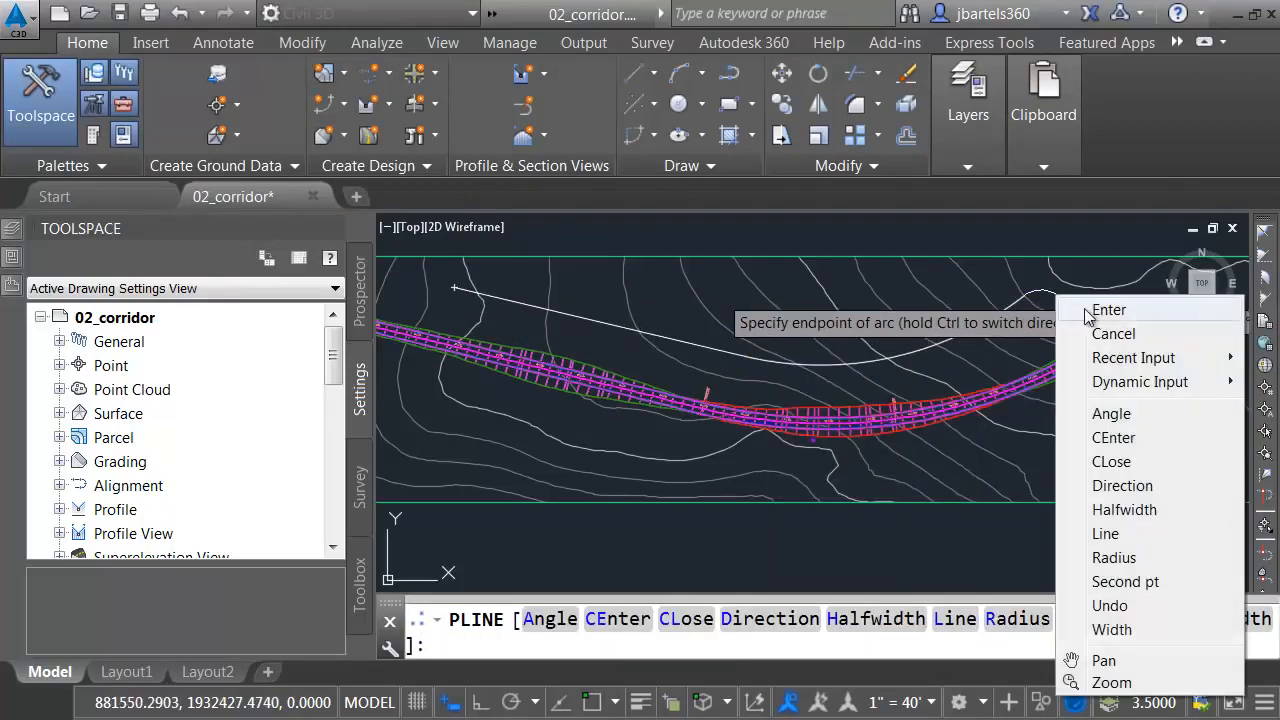
click(1080, 306)
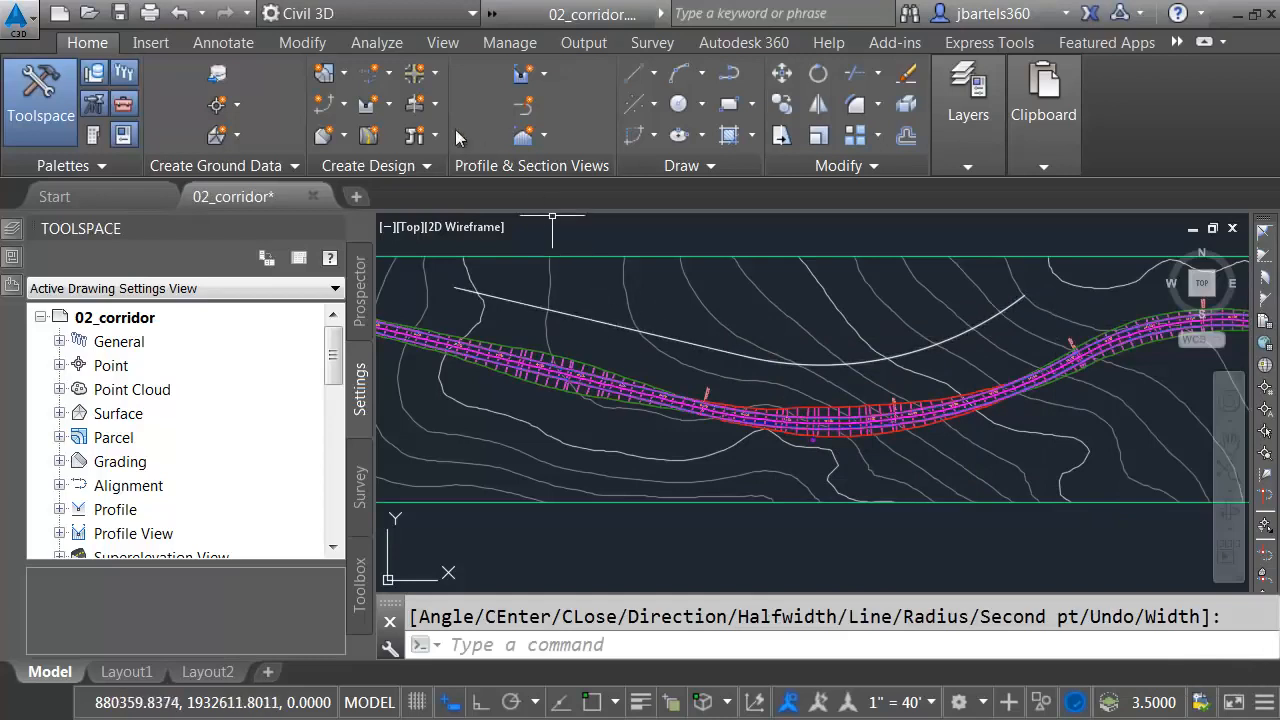
- Check the default name offered when creating an alignment from the new polyline, then cancel the creation
click(370, 76)
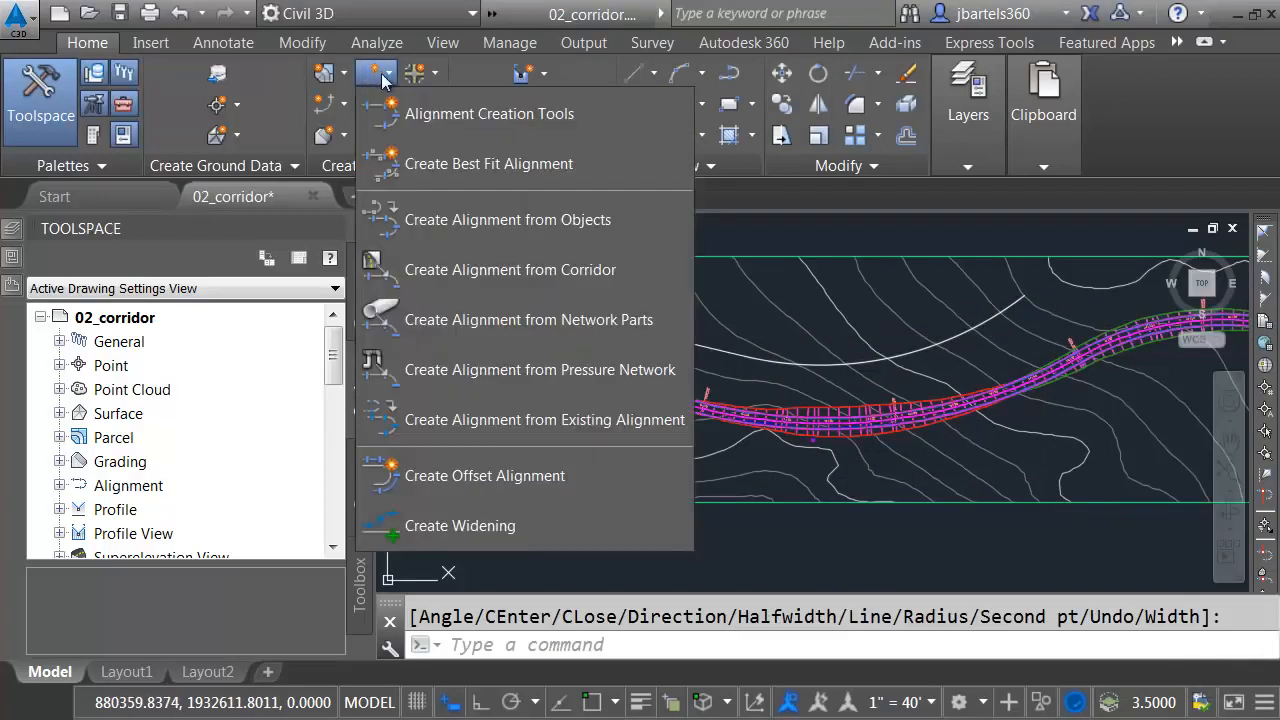
click(440, 220)
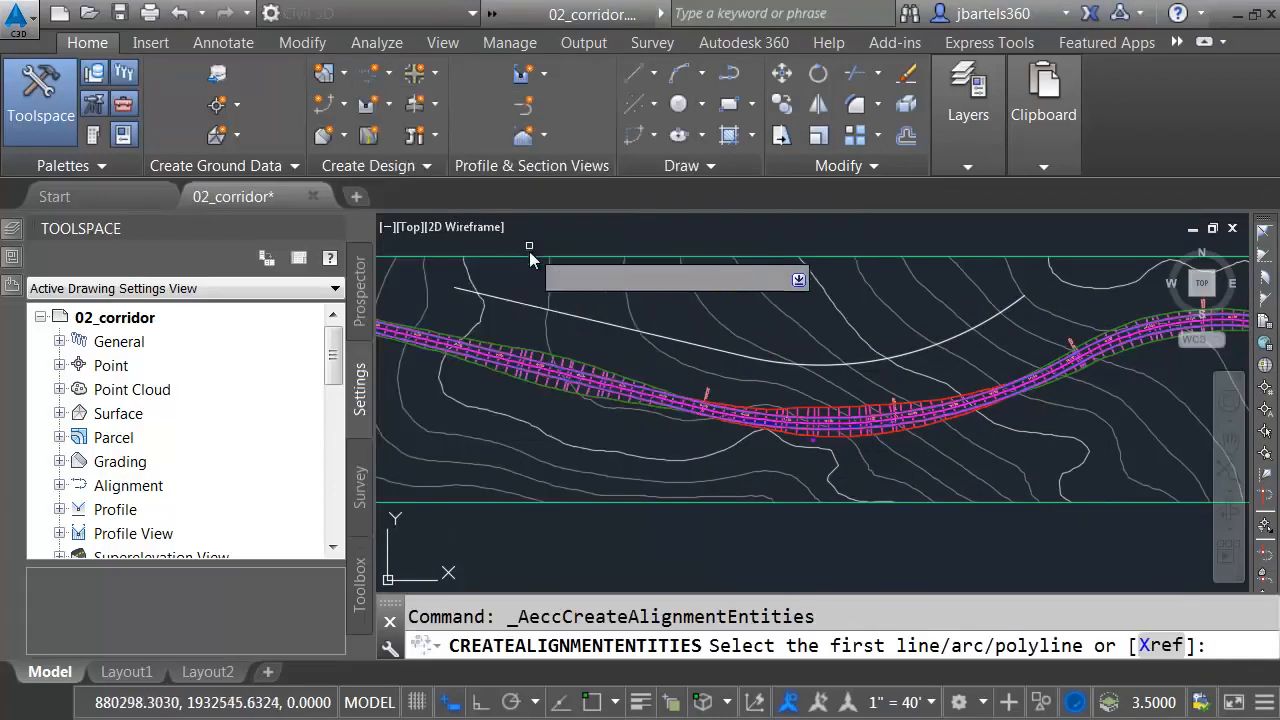
click(523, 306)
key(Return)
key(Return)
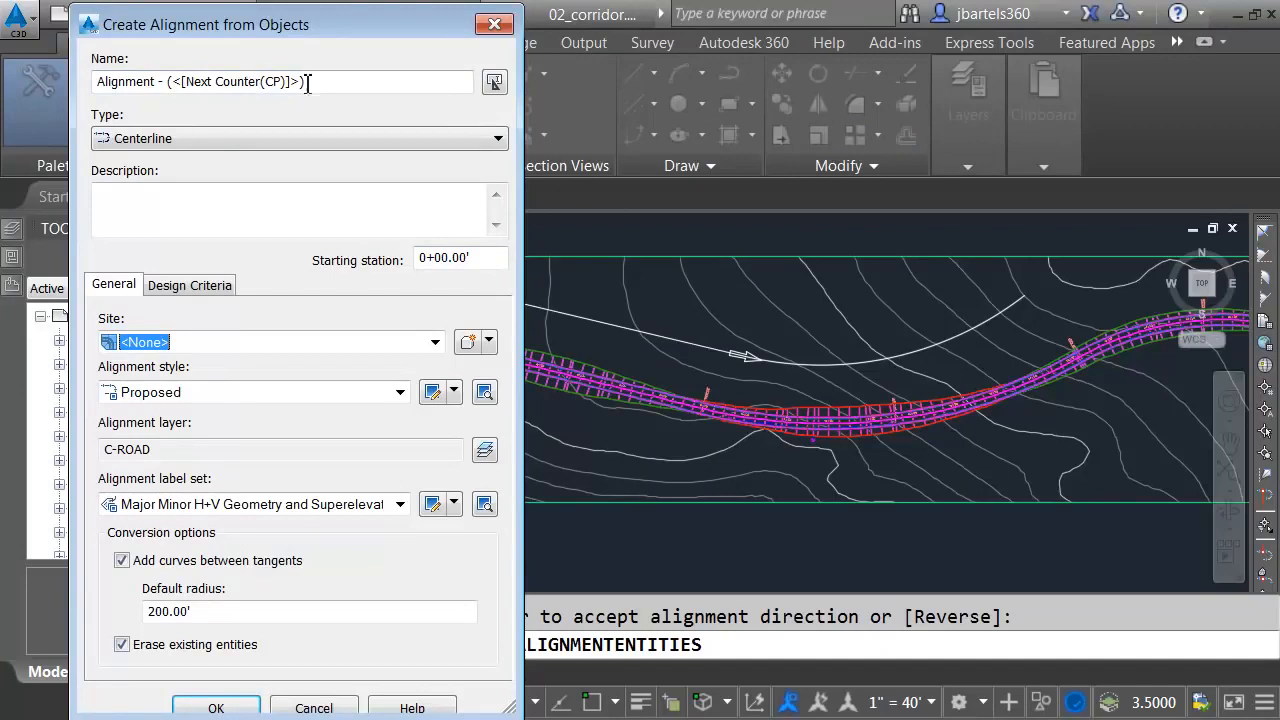
click(493, 26)
- Open the command settings of the CreateAlignmentEntities command in the drawing's Alignment settings
drag(335, 330, 336, 388)
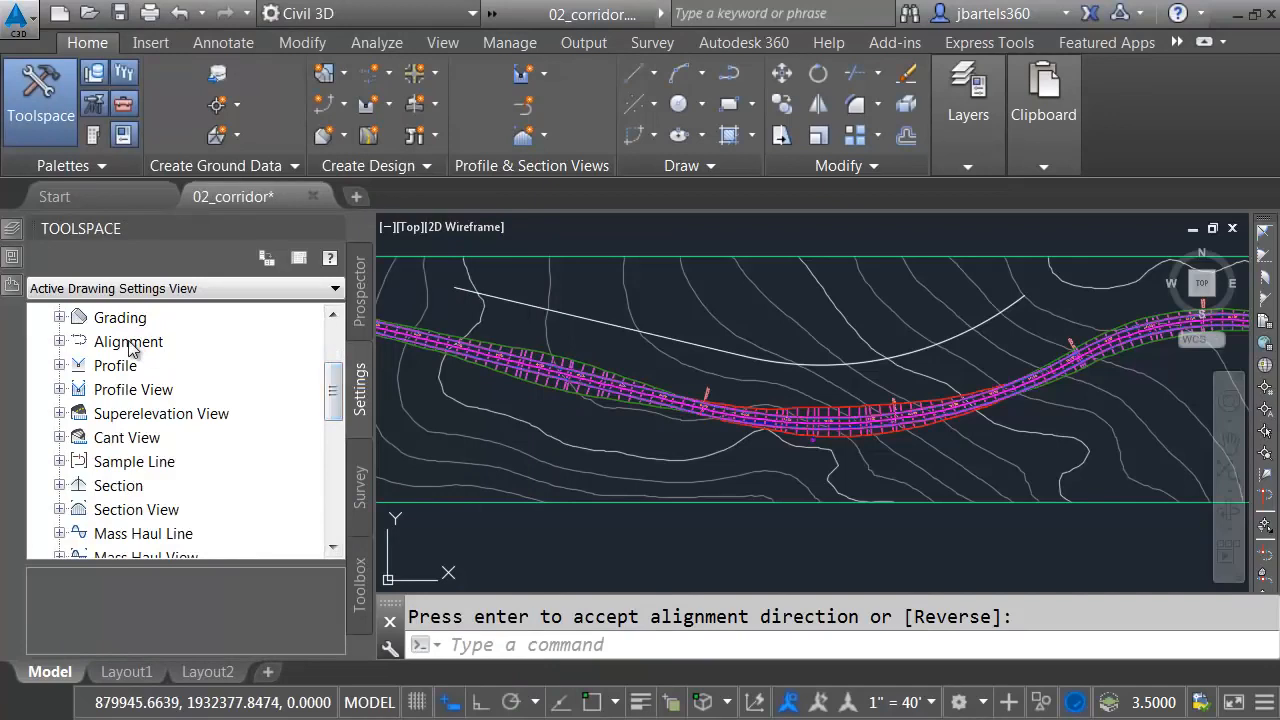
click(60, 341)
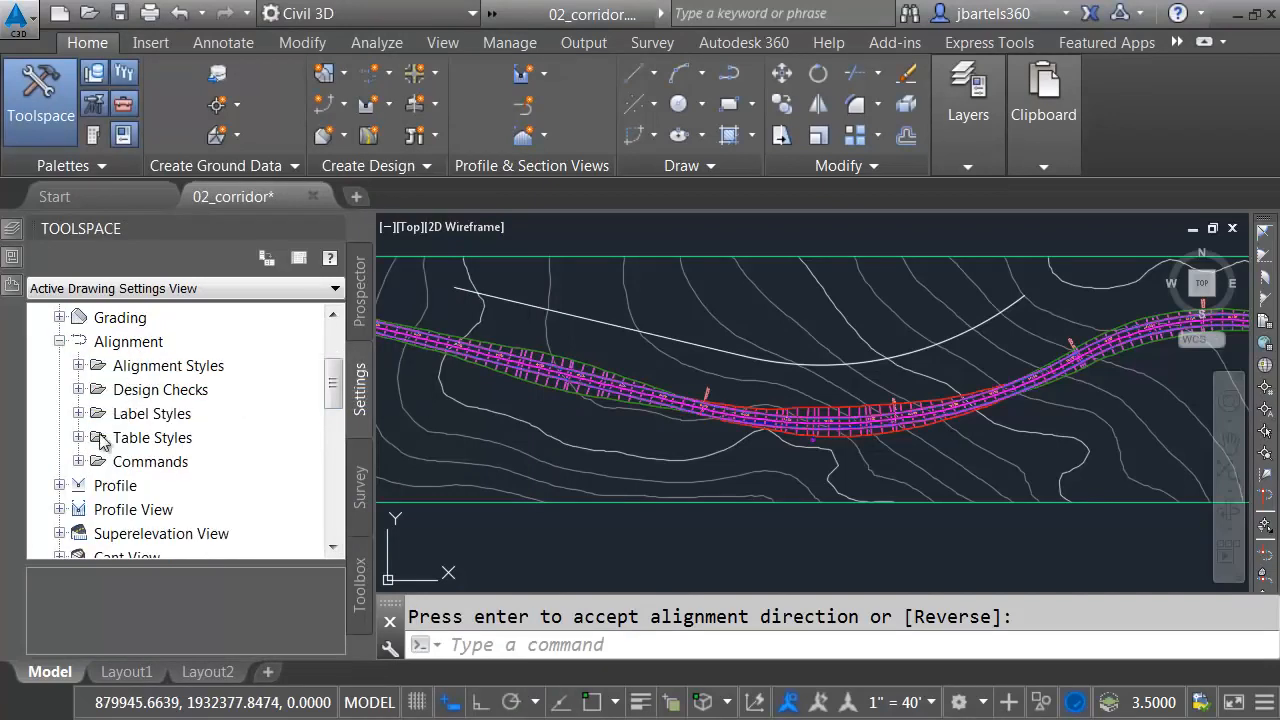
click(79, 462)
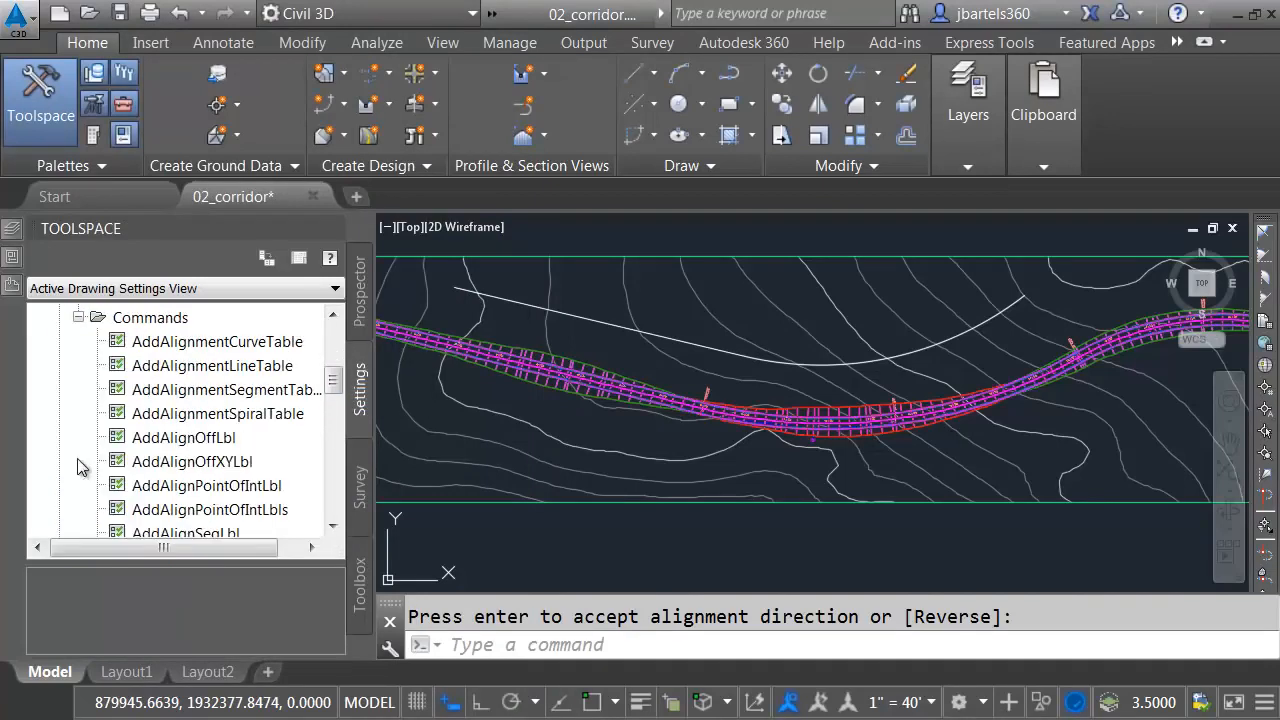
drag(336, 386, 335, 421)
right_click(229, 420)
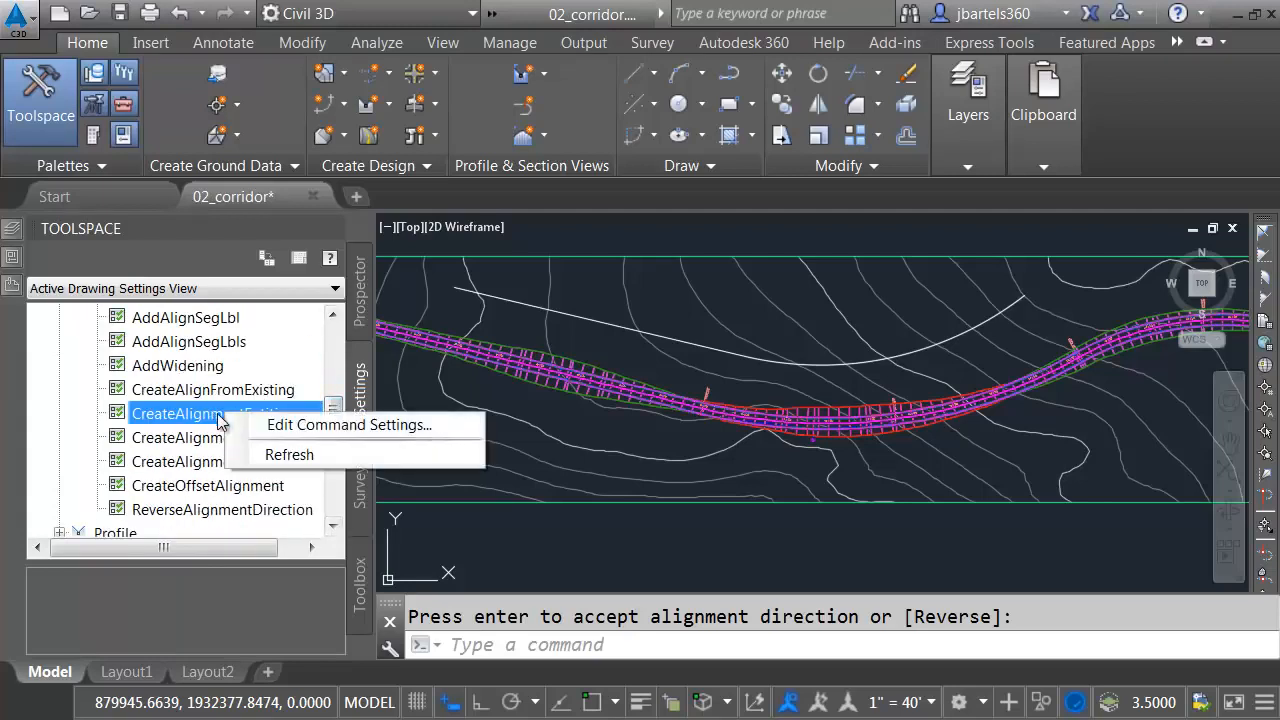
click(298, 424)
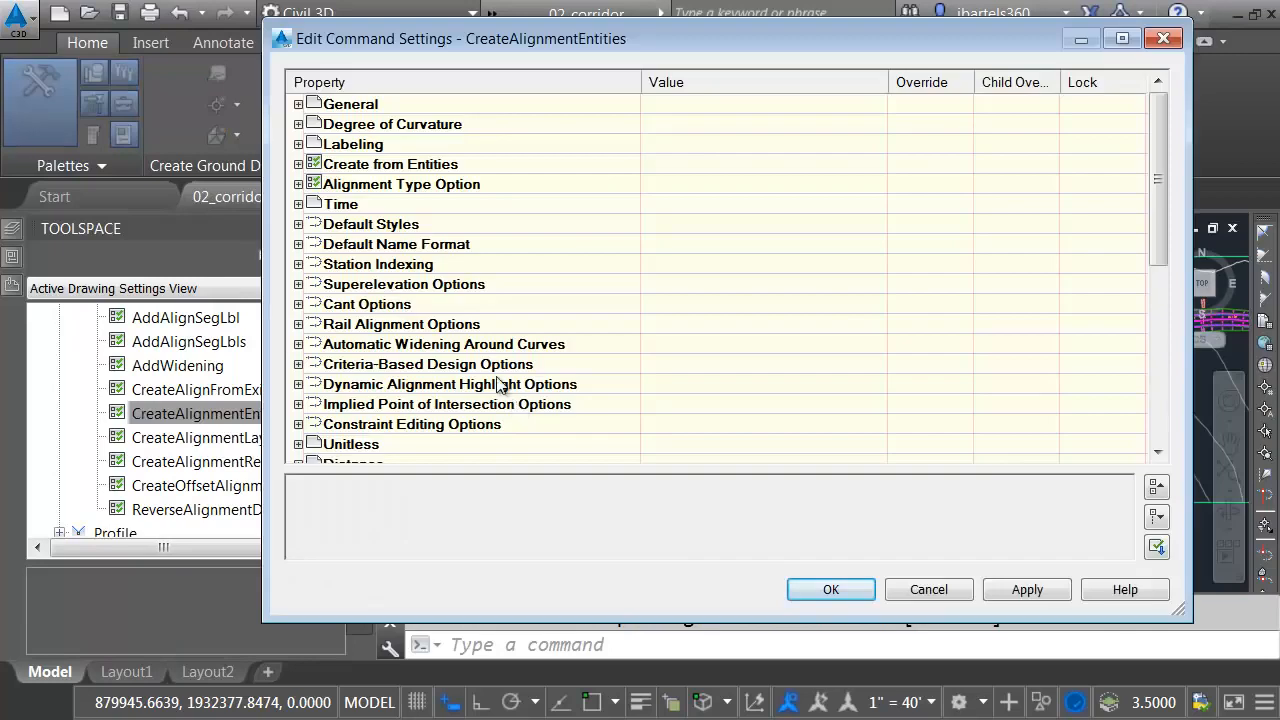
- Replace the default alignment name template with ALG- followed by the Next Counter field
click(298, 244)
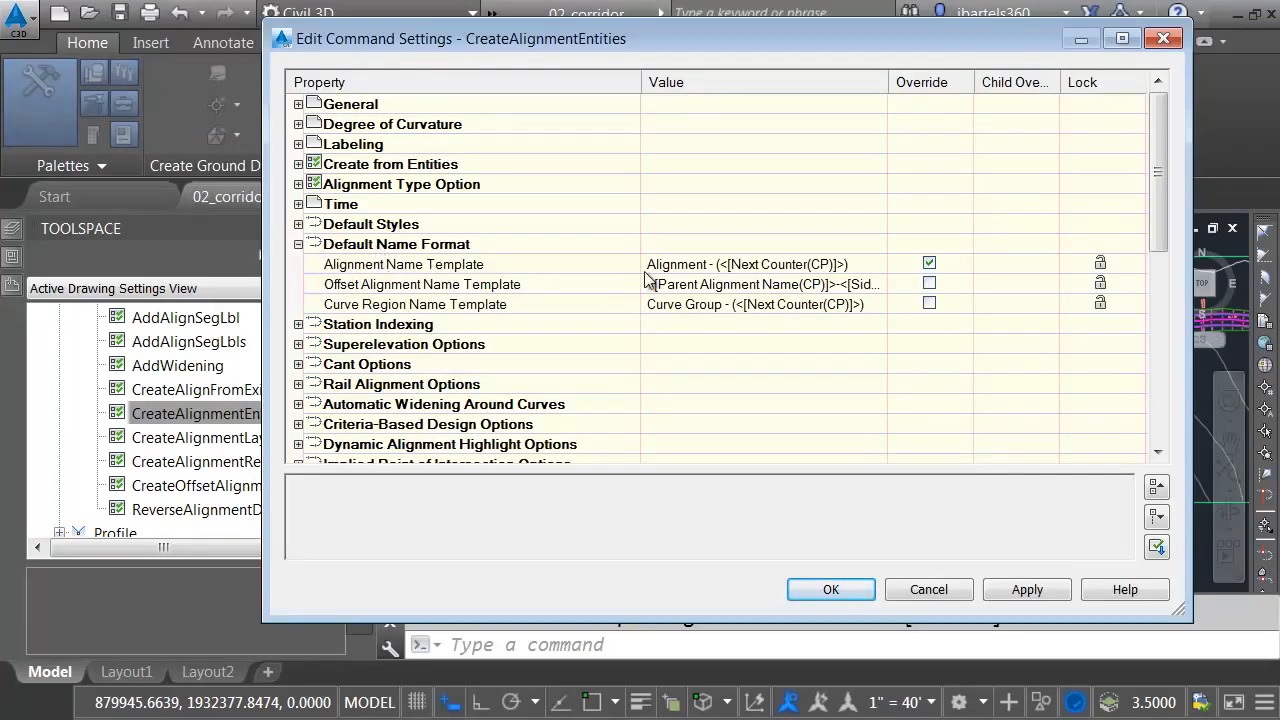
click(795, 266)
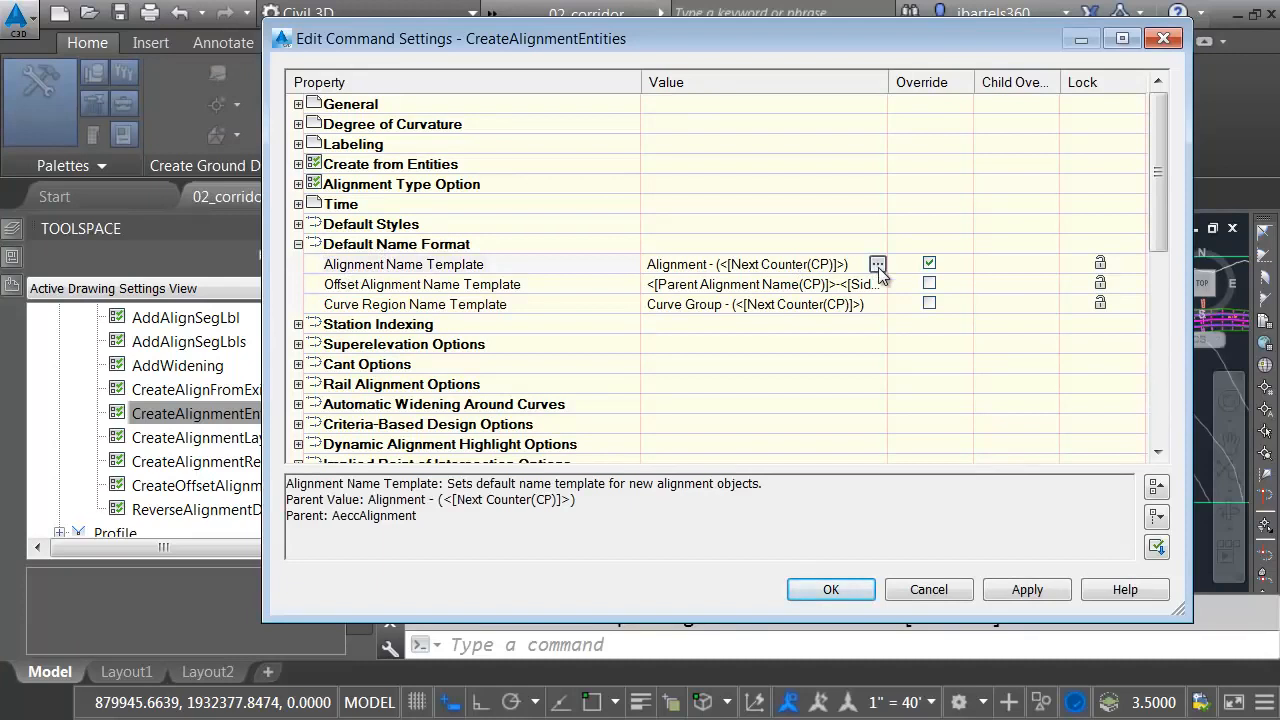
click(877, 265)
drag(936, 498, 713, 514)
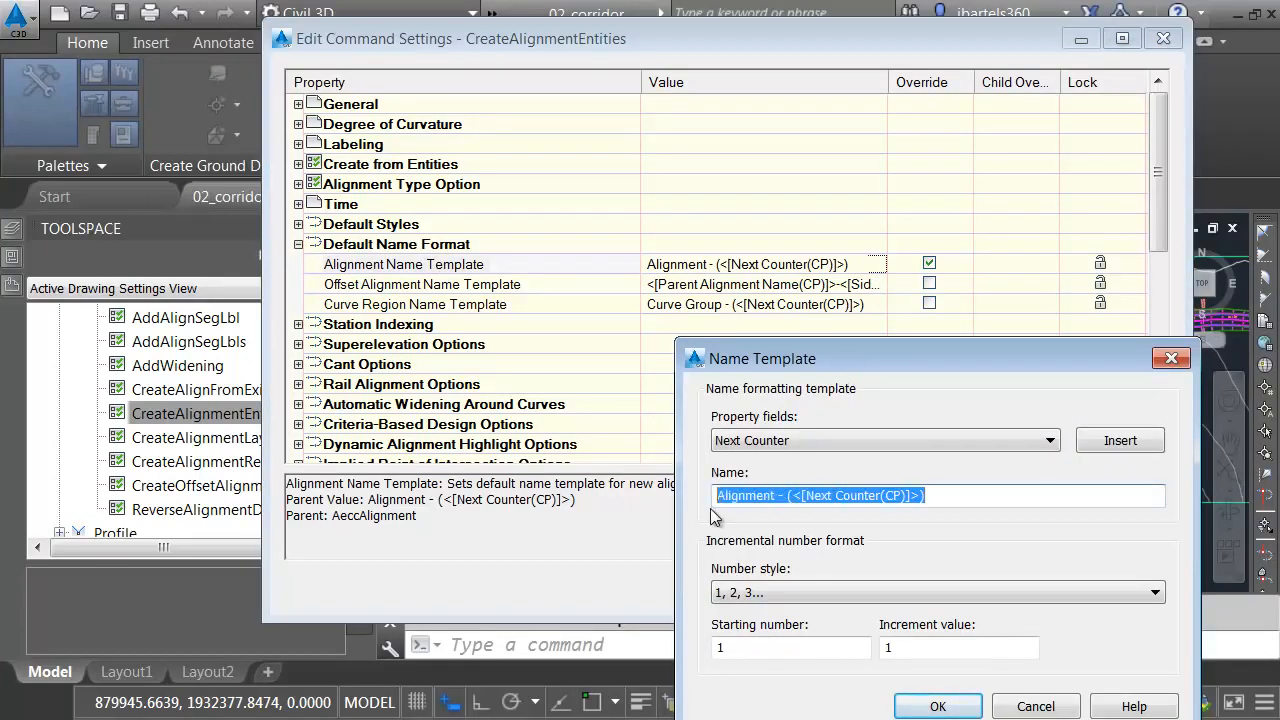
text(ALG-)
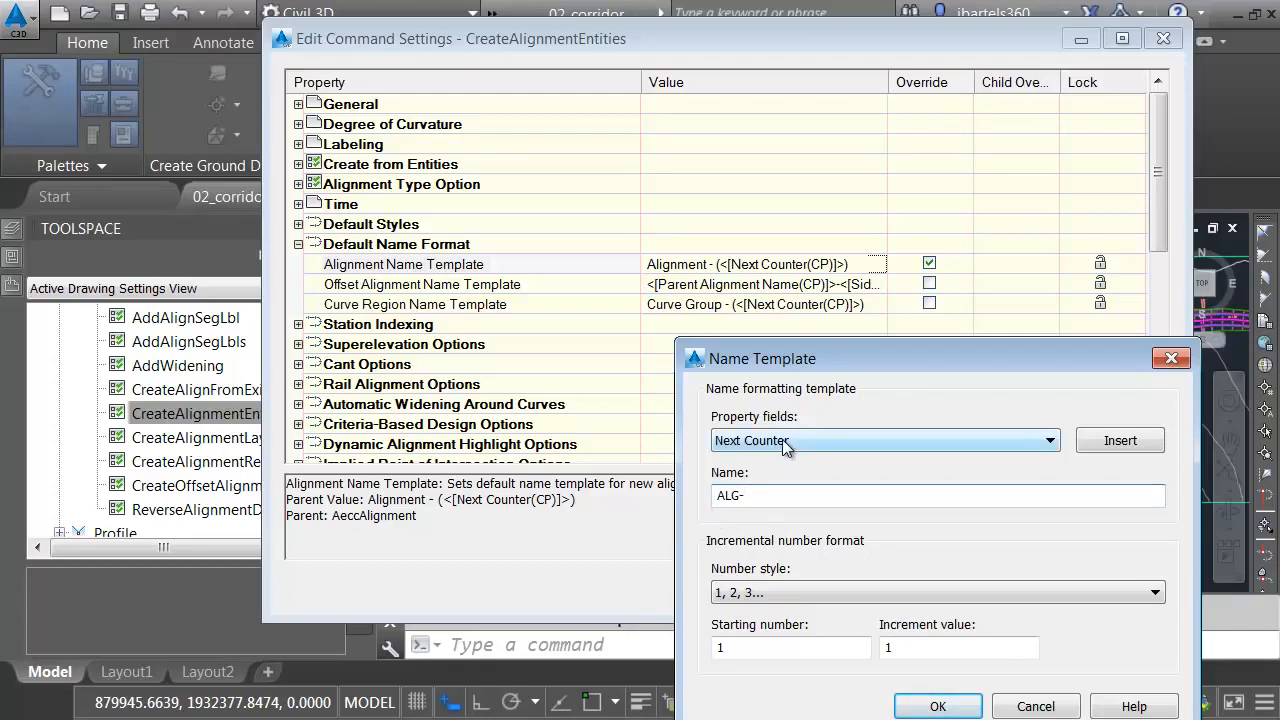
click(1105, 445)
- Remove the counter field after ALG-, insert Next Counter again, and apply the name template and command settings
drag(956, 498, 748, 508)
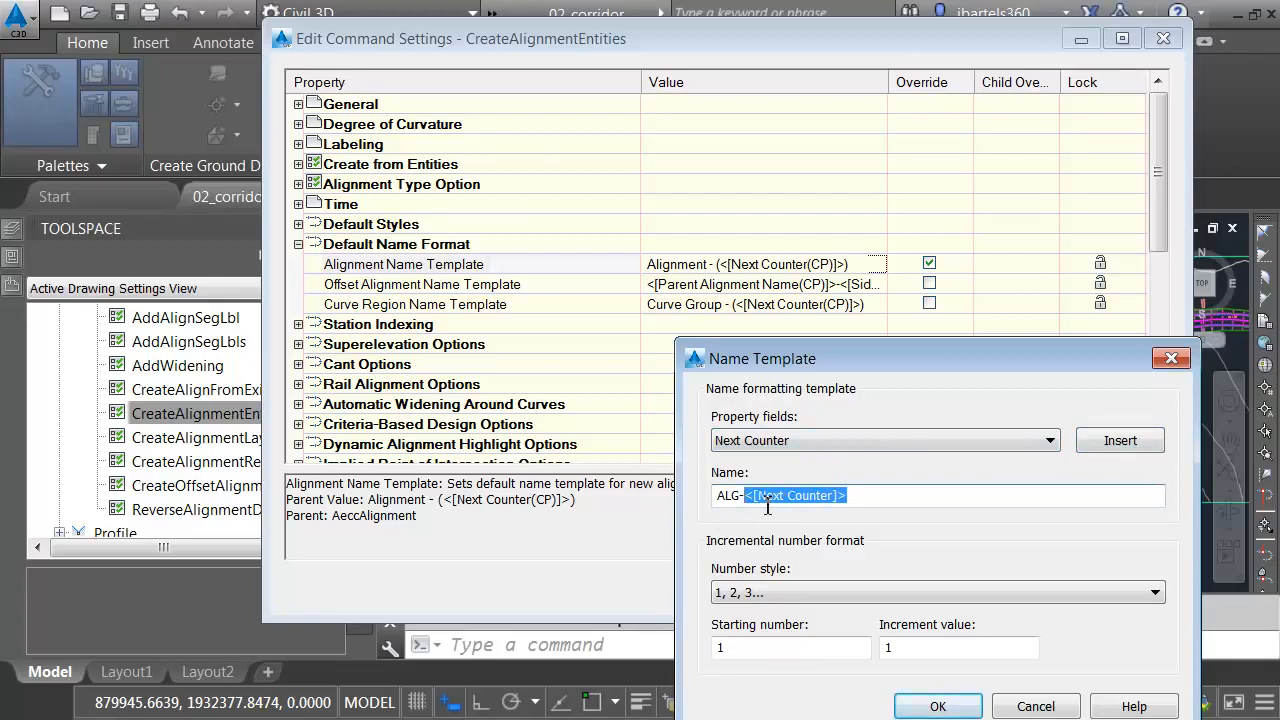
key(Delete)
click(826, 437)
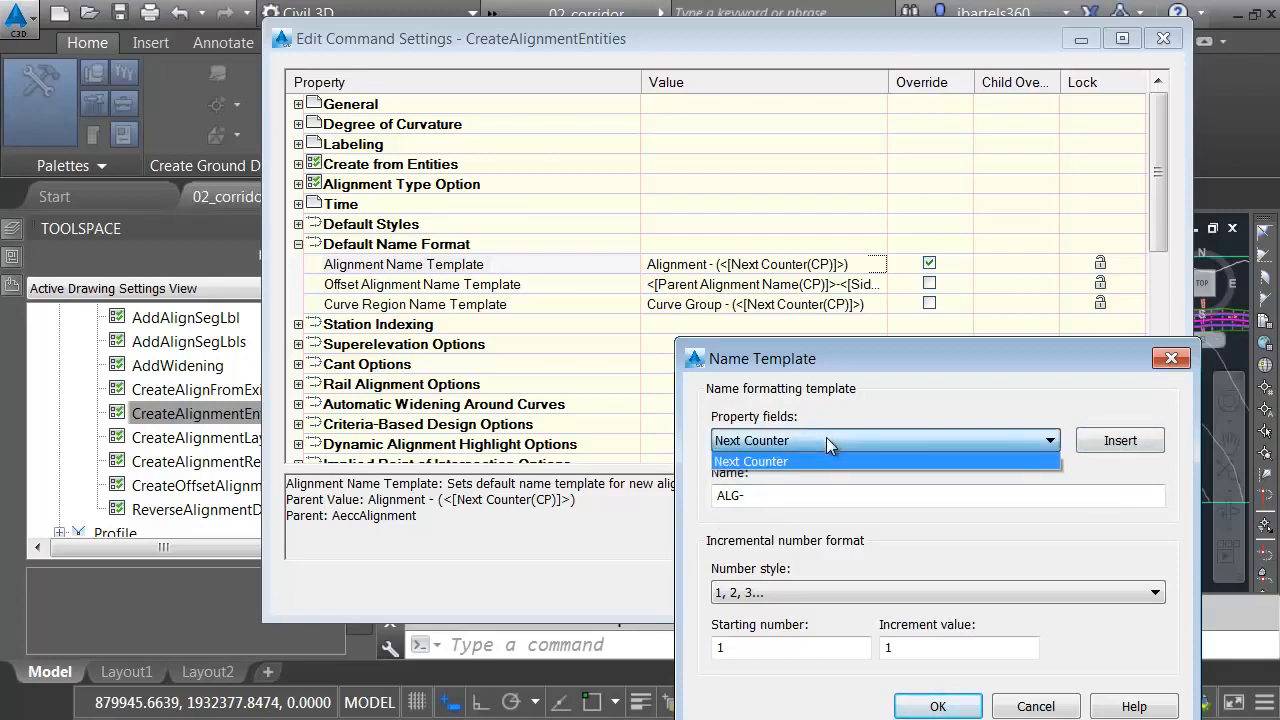
click(791, 475)
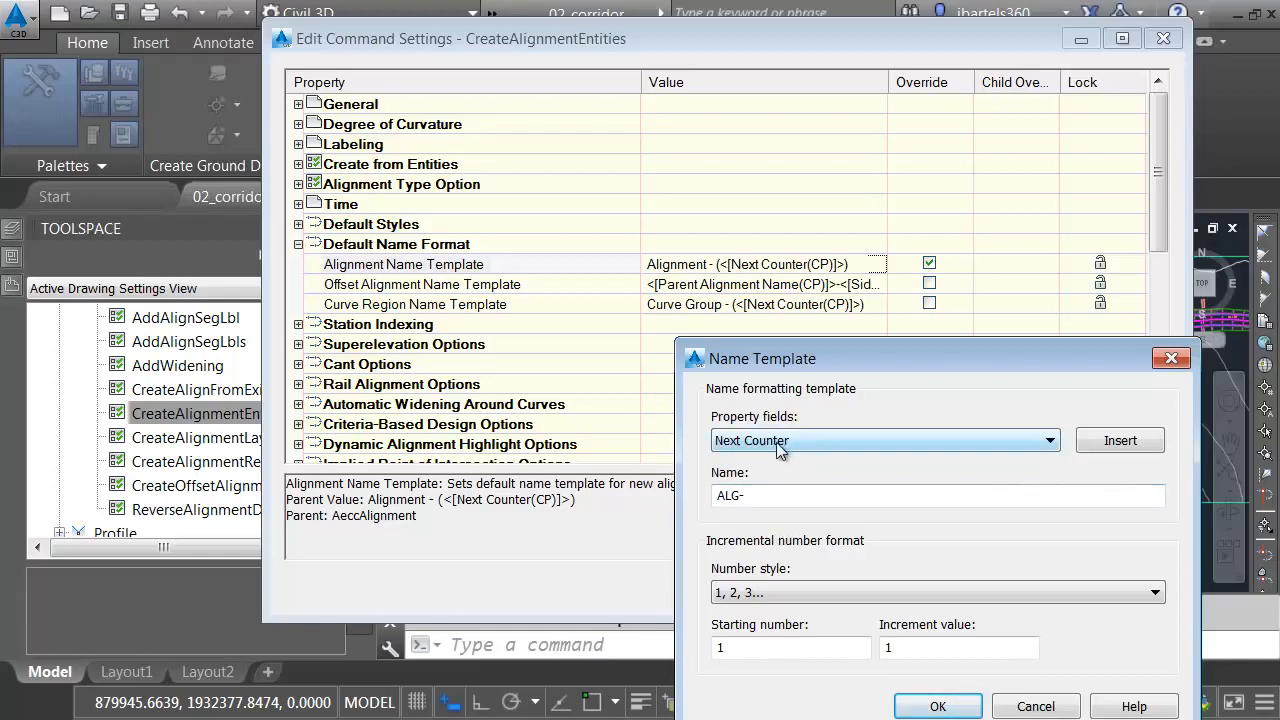
click(1127, 445)
click(938, 706)
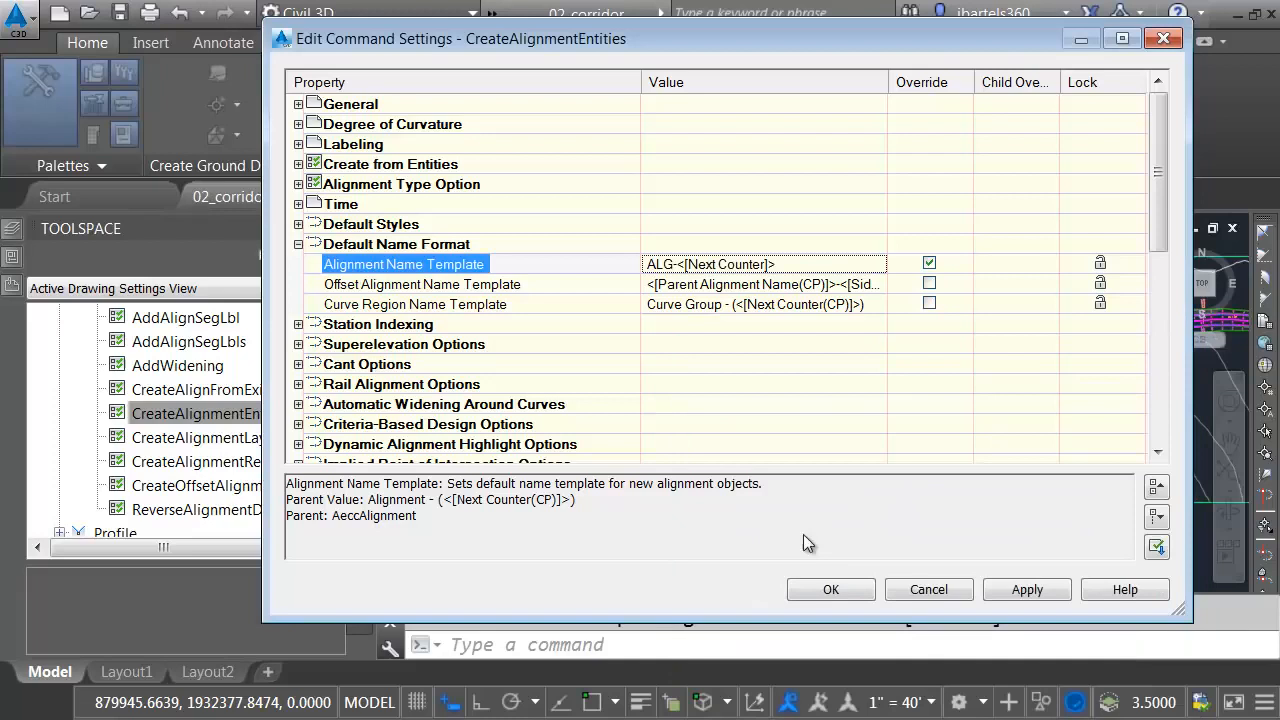
click(829, 589)
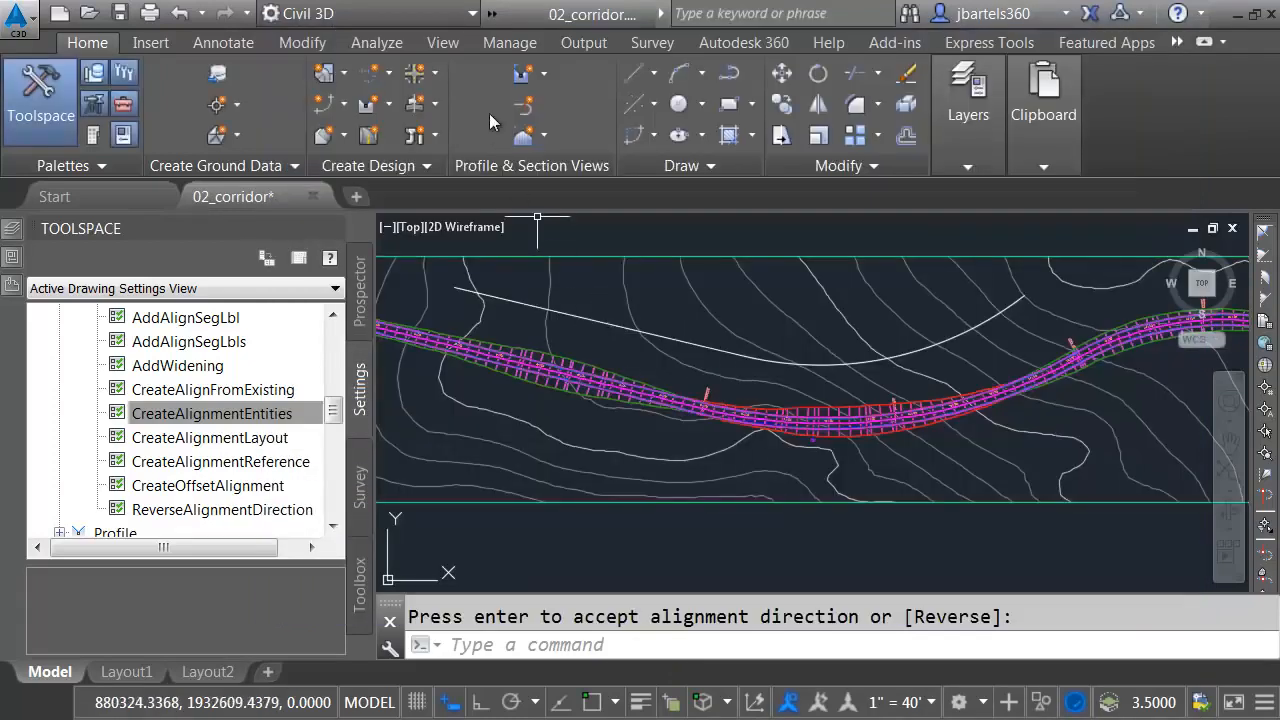
- Create a centerline alignment from the polyline in its drawn direction, keeping the ALG-<[Next Counter]> name and the Proposed style
click(378, 74)
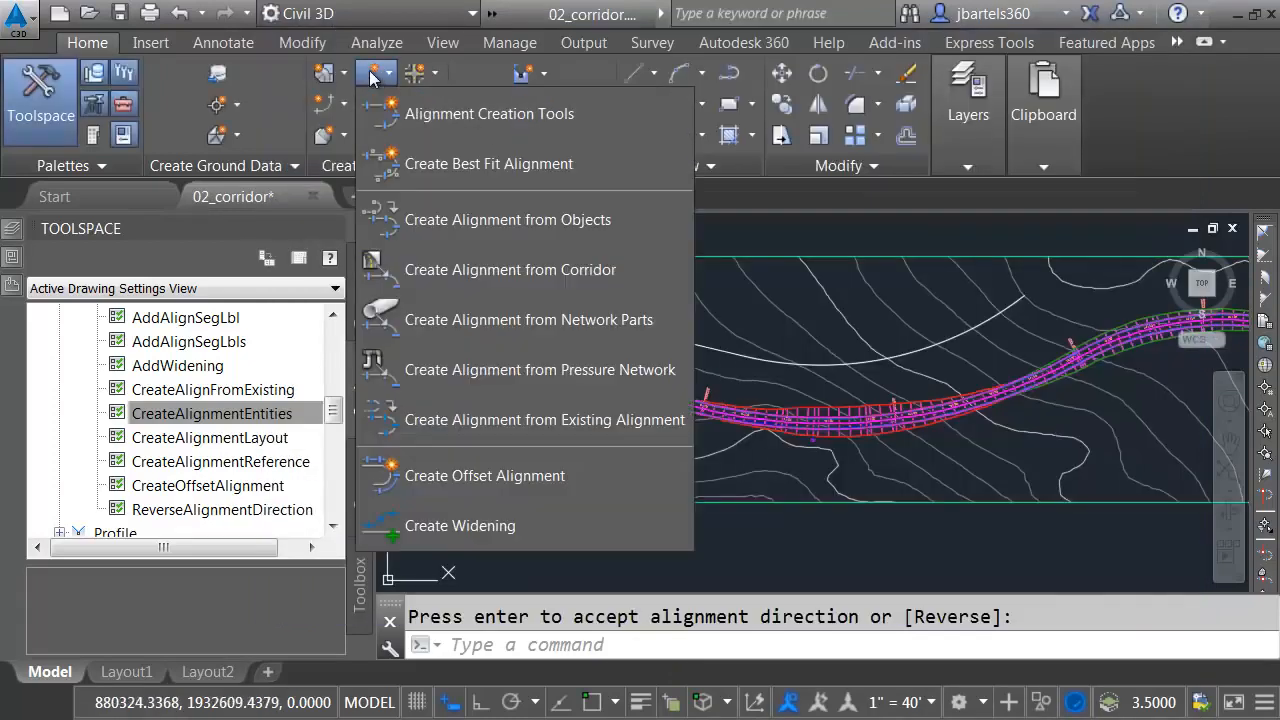
click(448, 219)
click(564, 316)
key(Return)
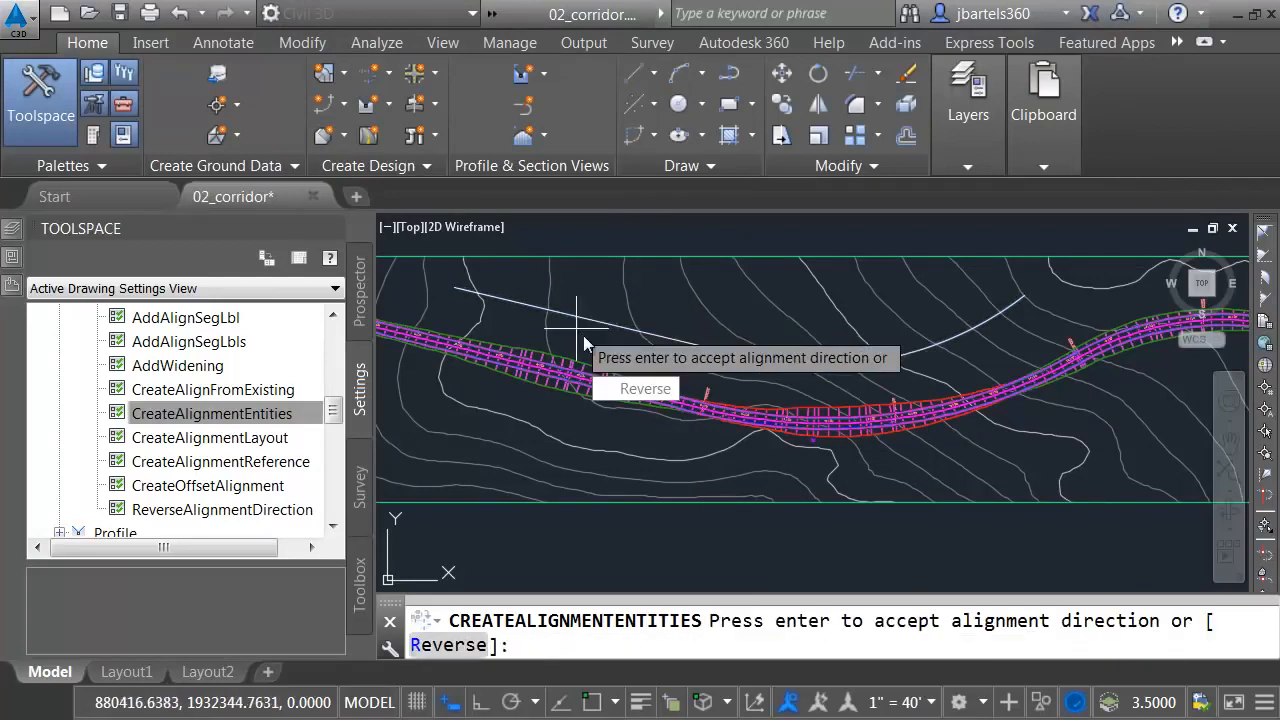
key(Return)
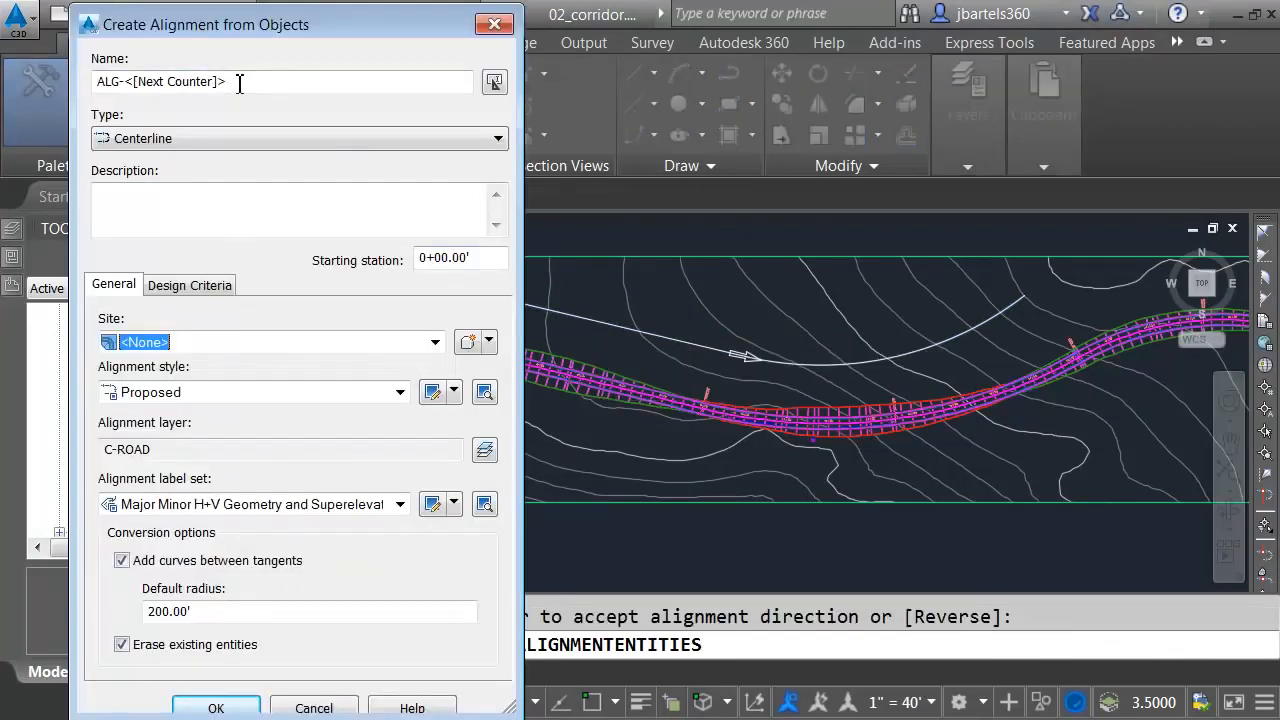
click(233, 88)
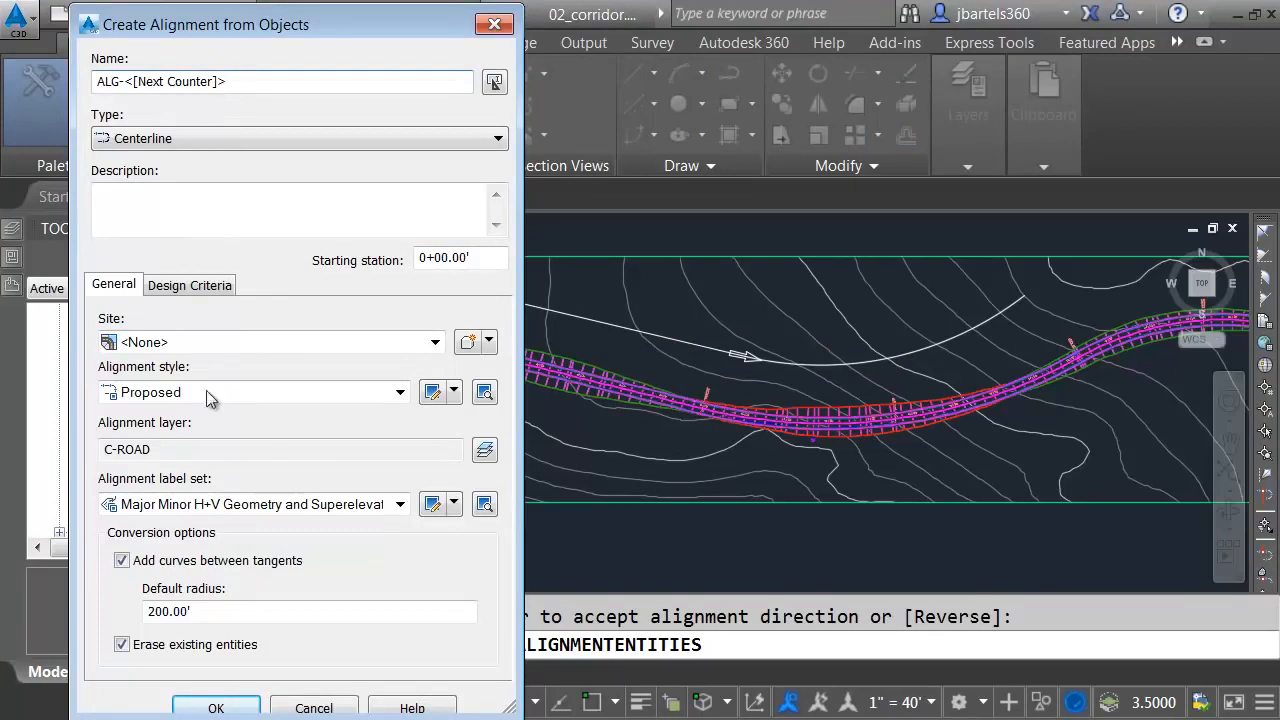
click(216, 707)
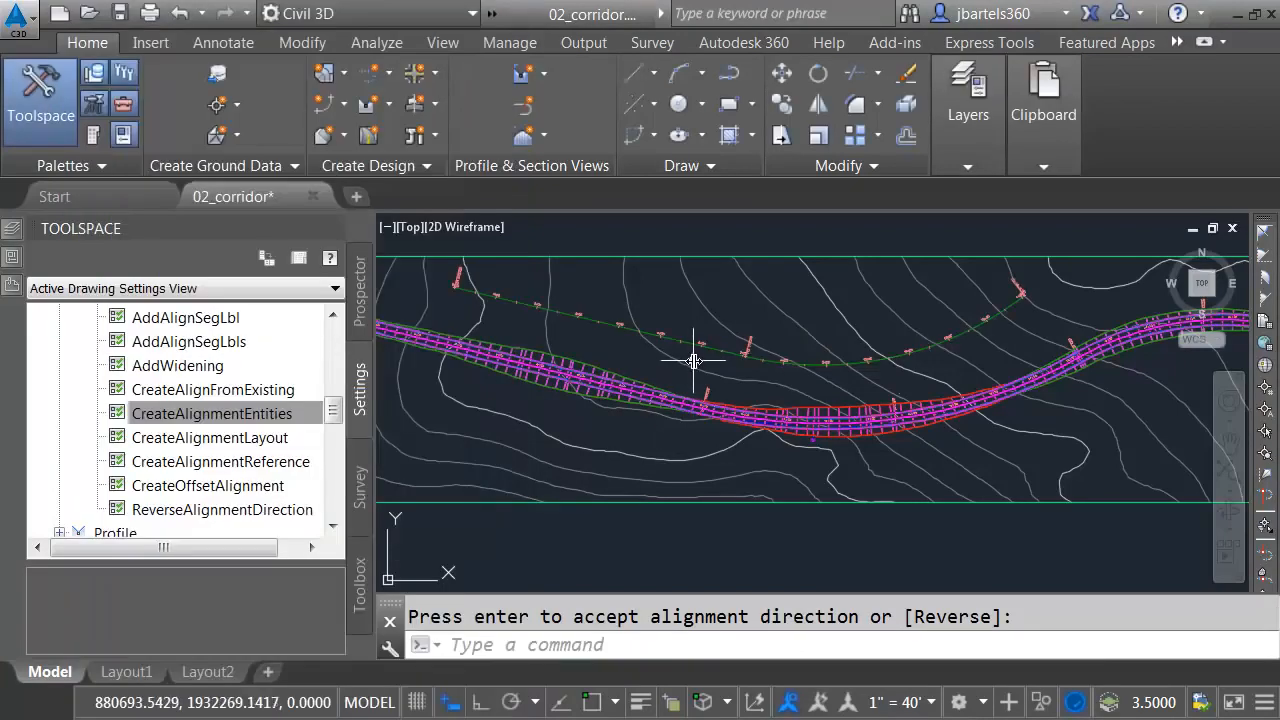
- Check the default profile name by adding surface EG to a surface profile for the new alignment, closing without creating it
click(673, 341)
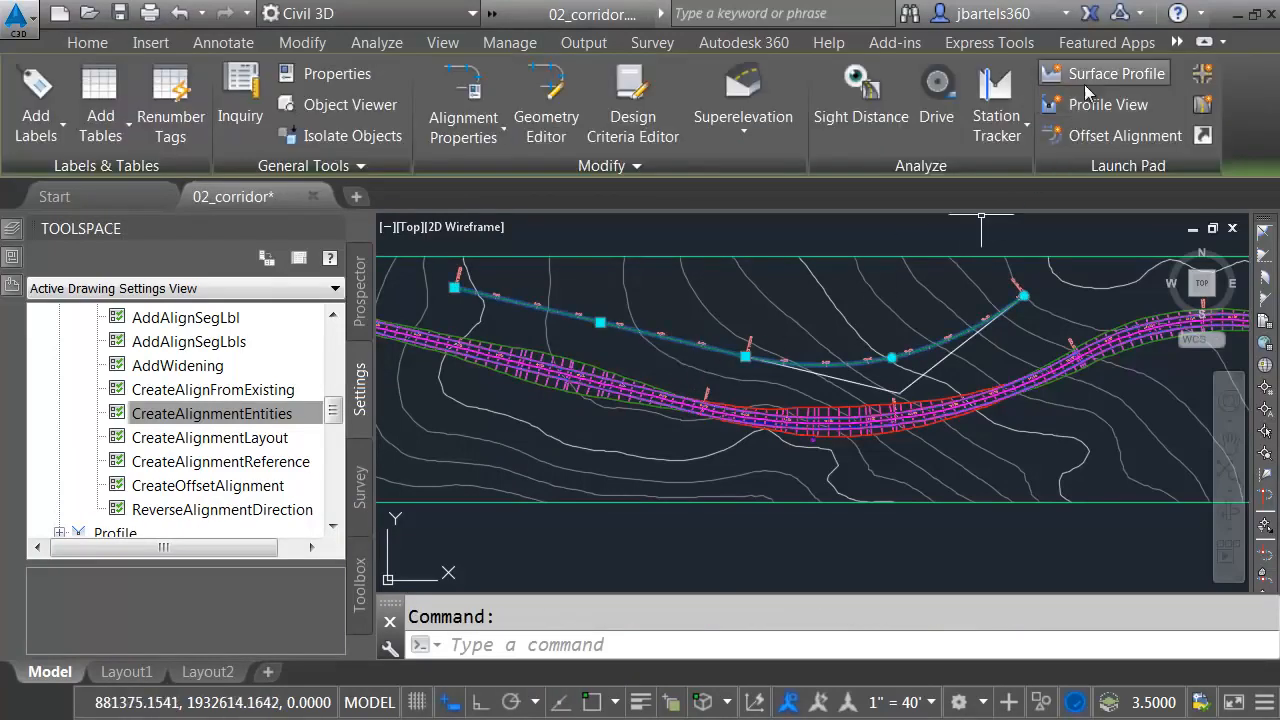
click(1100, 75)
drag(814, 263, 619, 92)
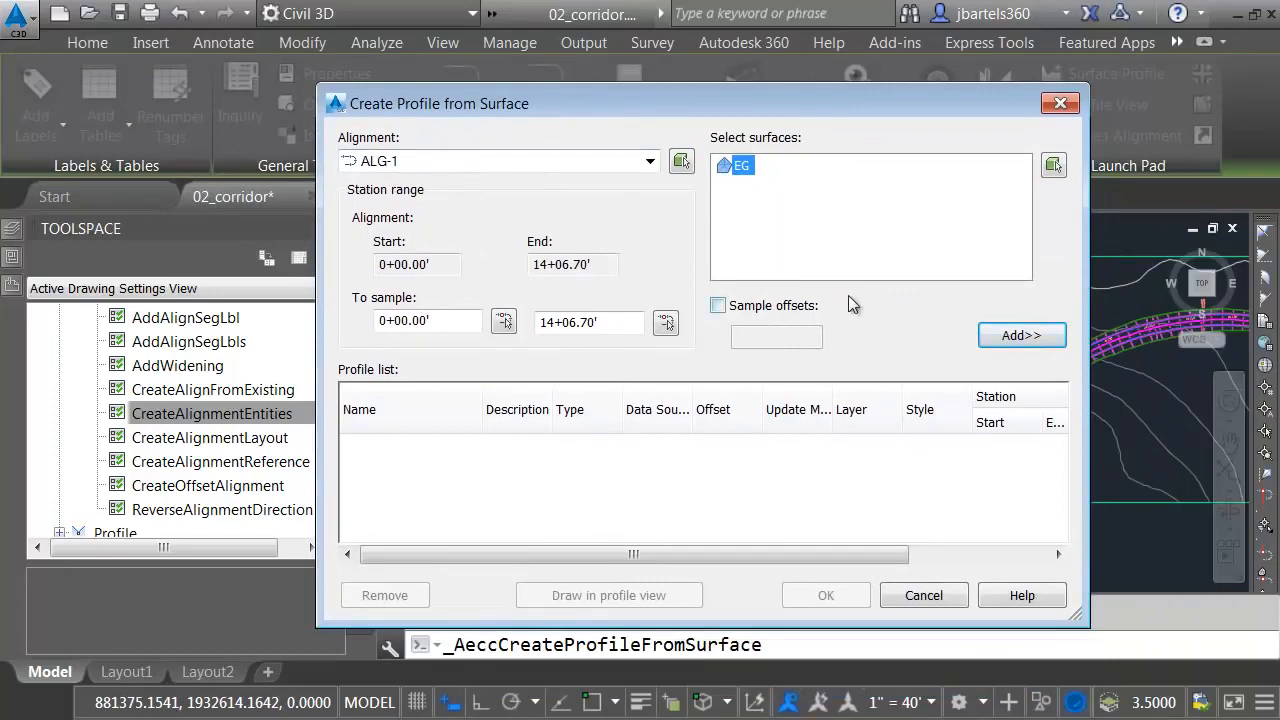
click(1018, 337)
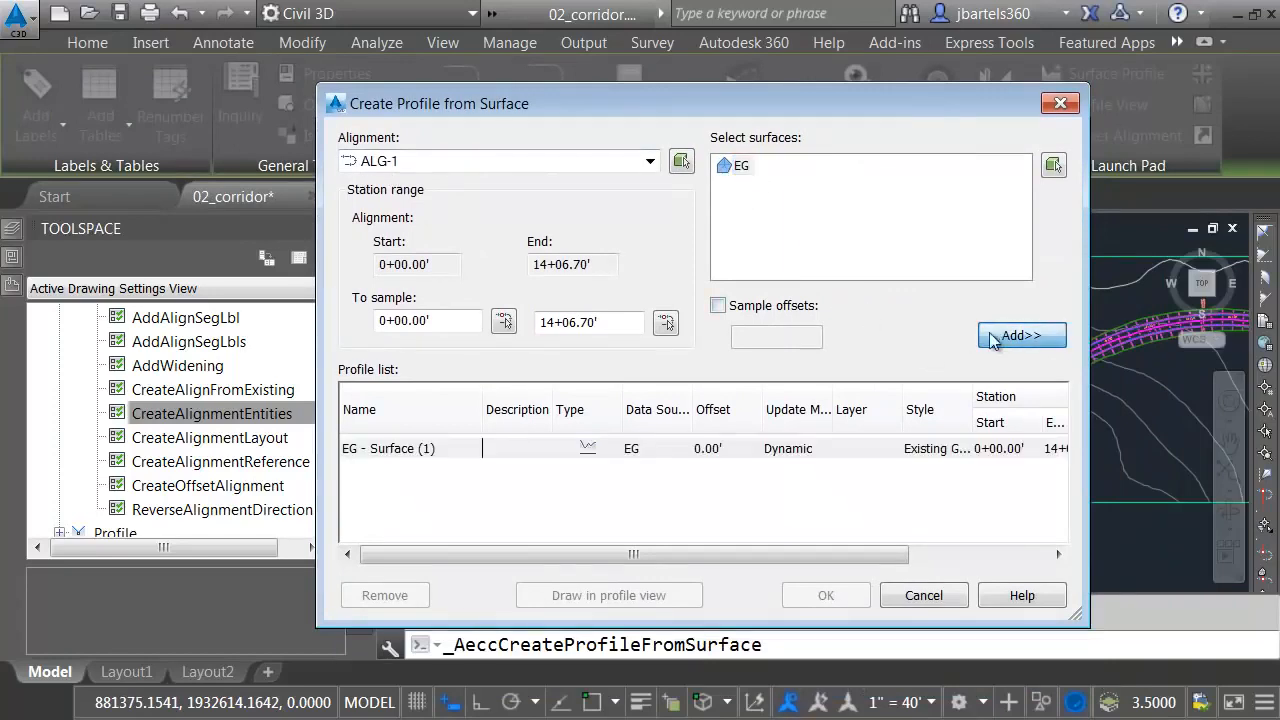
click(397, 452)
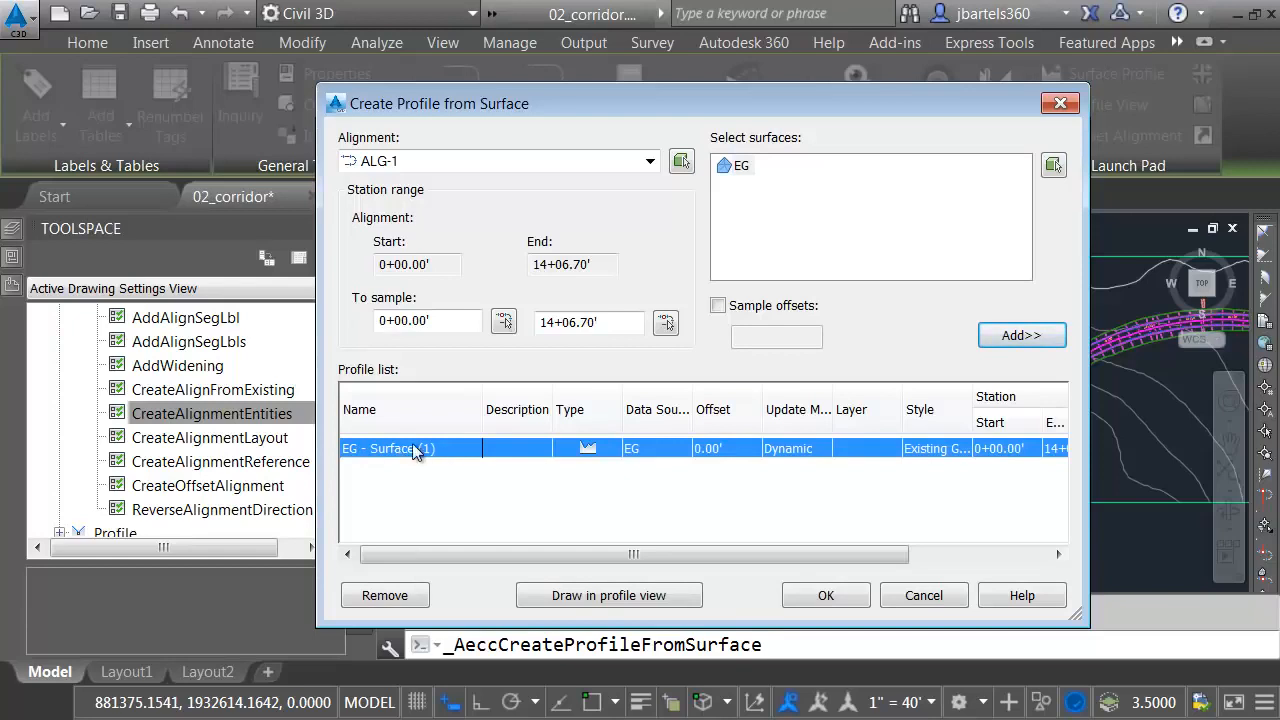
click(1048, 106)
- Open the command settings of the CreateProfileFromSurface command in the drawing's Profile settings
mouse_move(333, 418)
mouse_down()
mouse_move(334, 371)
mouse_move(334, 401)
mouse_up()
click(79, 414)
click(59, 413)
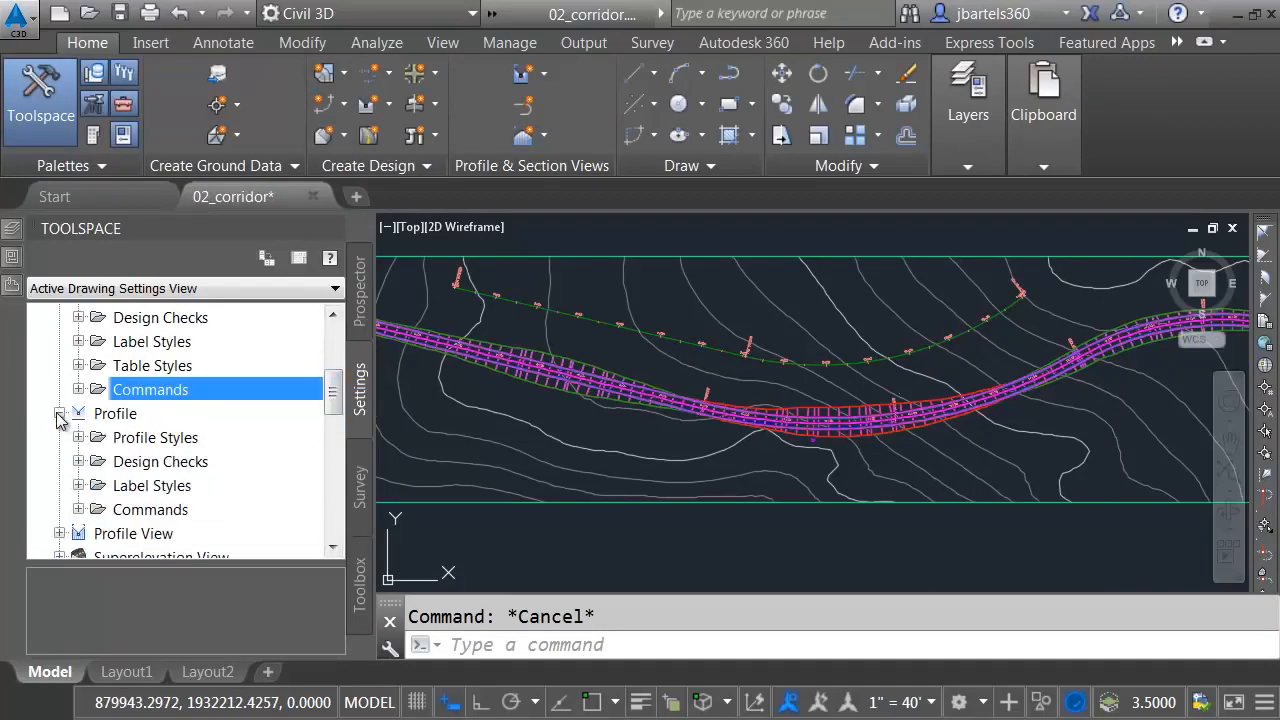
click(79, 510)
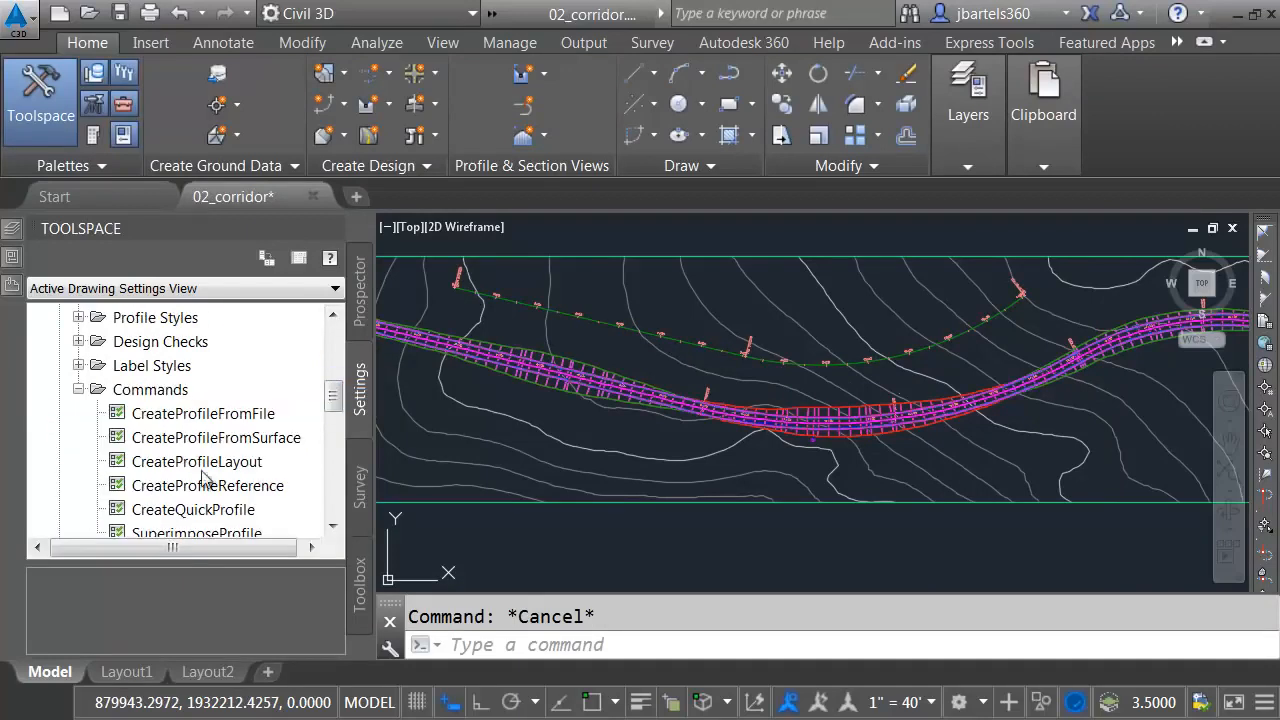
scroll(333, 401, down, 1)
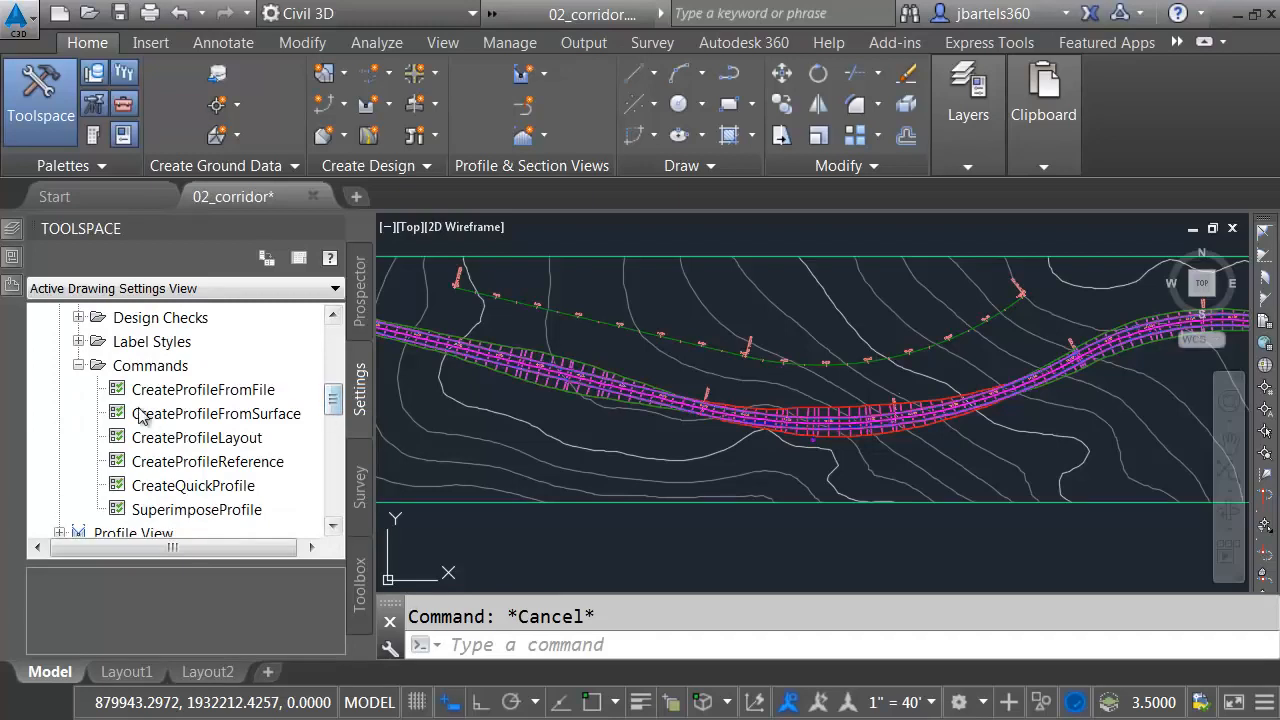
right_click(211, 420)
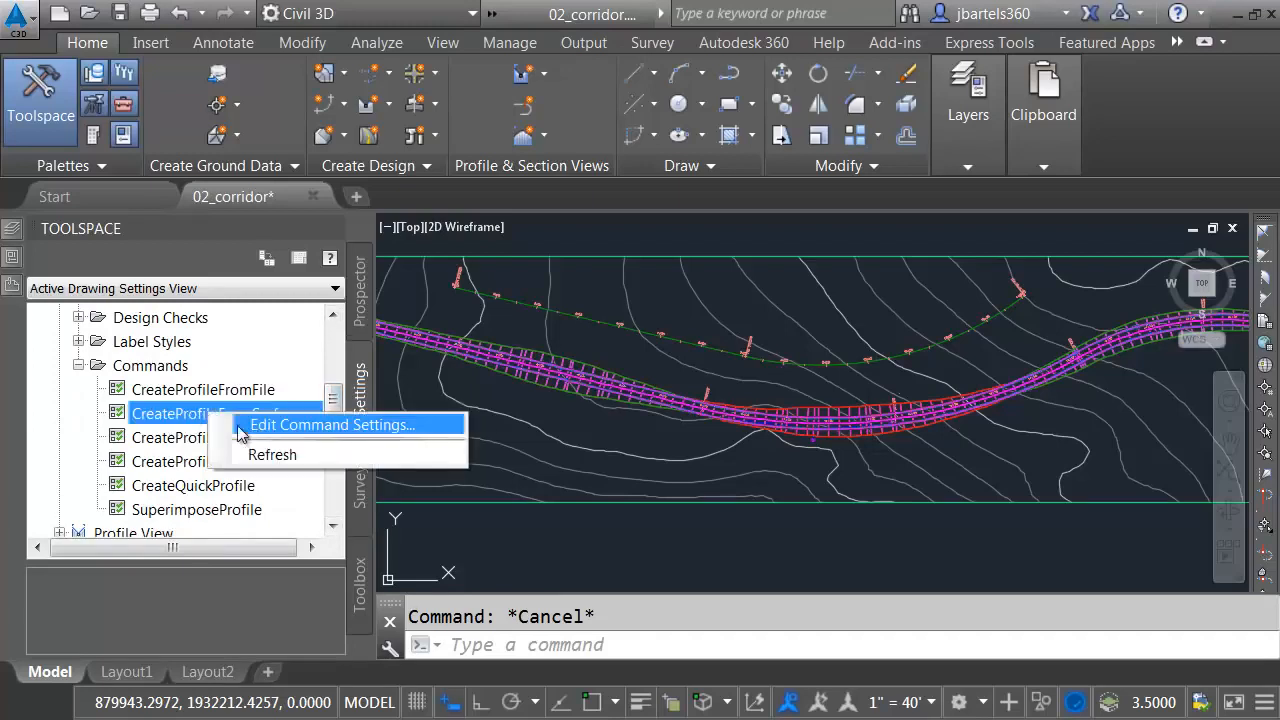
click(322, 426)
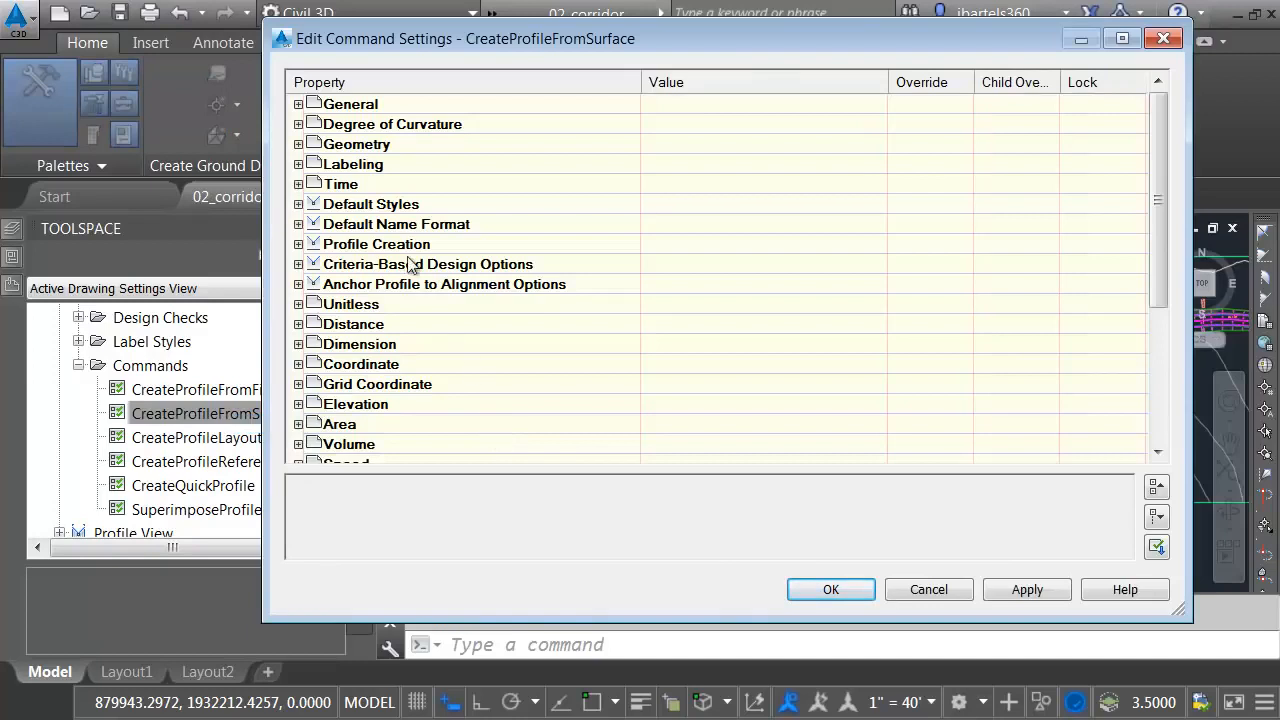
- Replace the default profile name template with <[Alignment Name]>-<[Sampled Surface Name]> and accept the command settings
click(298, 224)
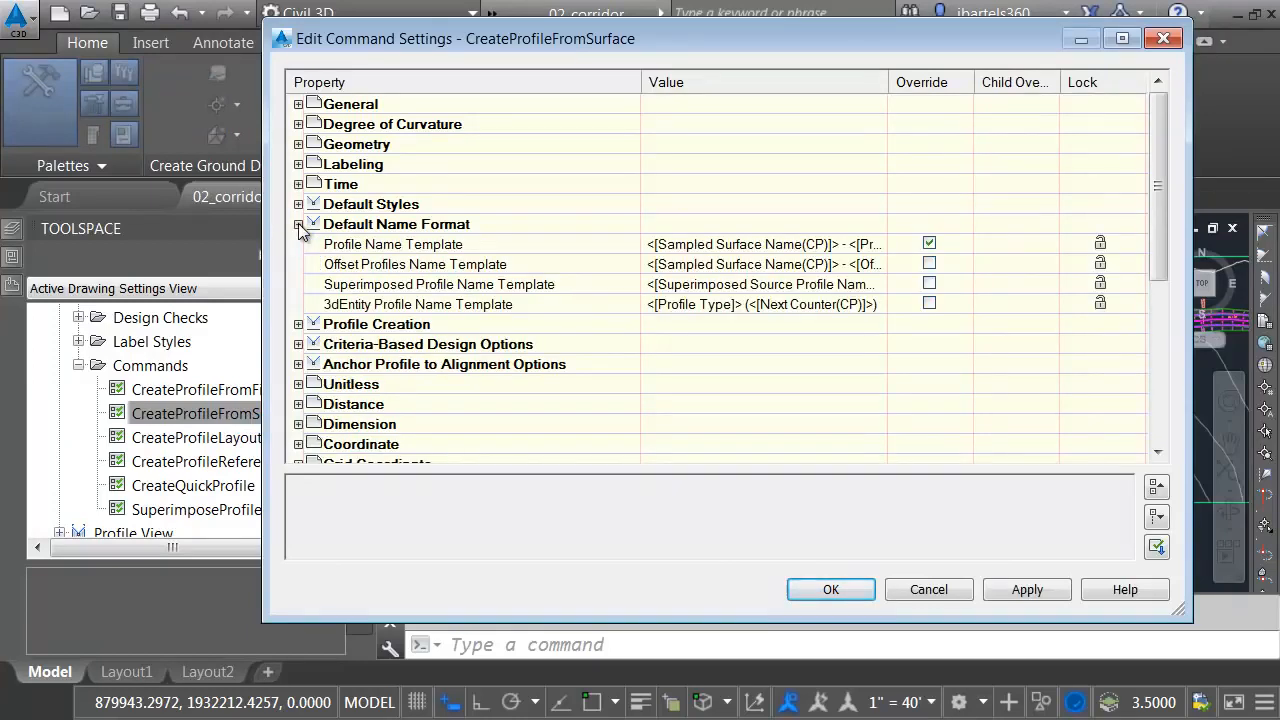
click(750, 250)
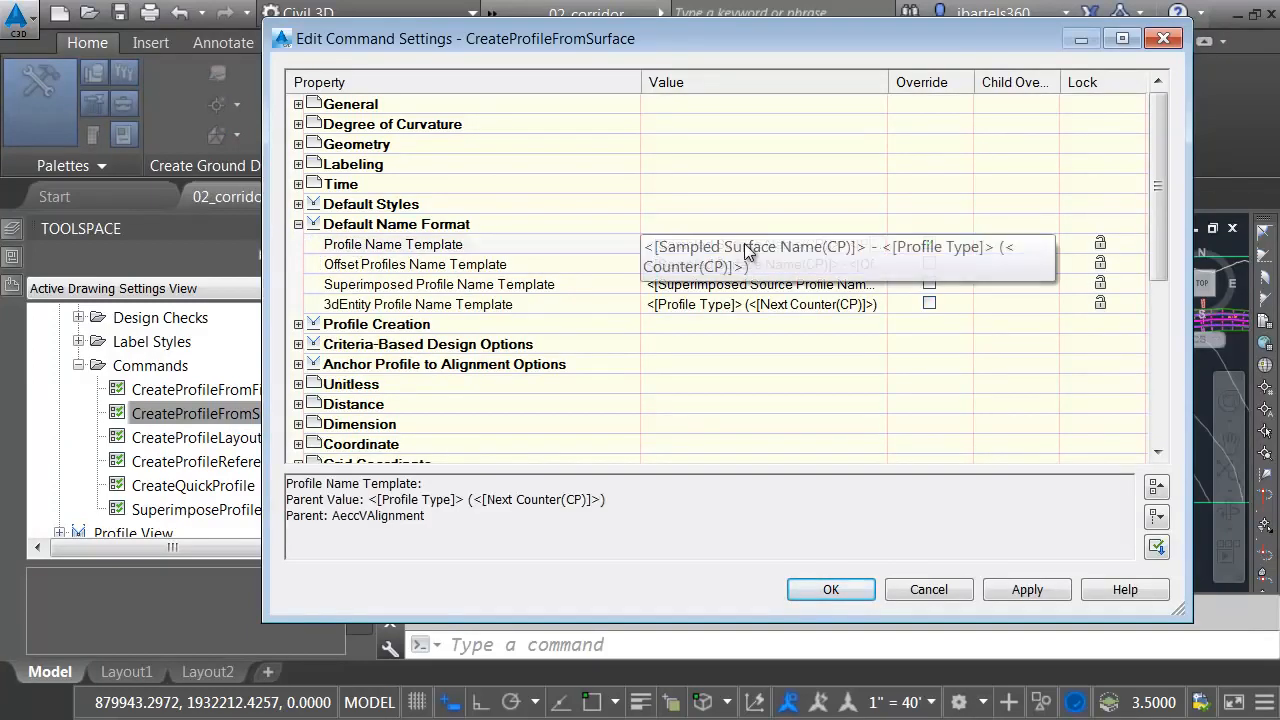
click(876, 244)
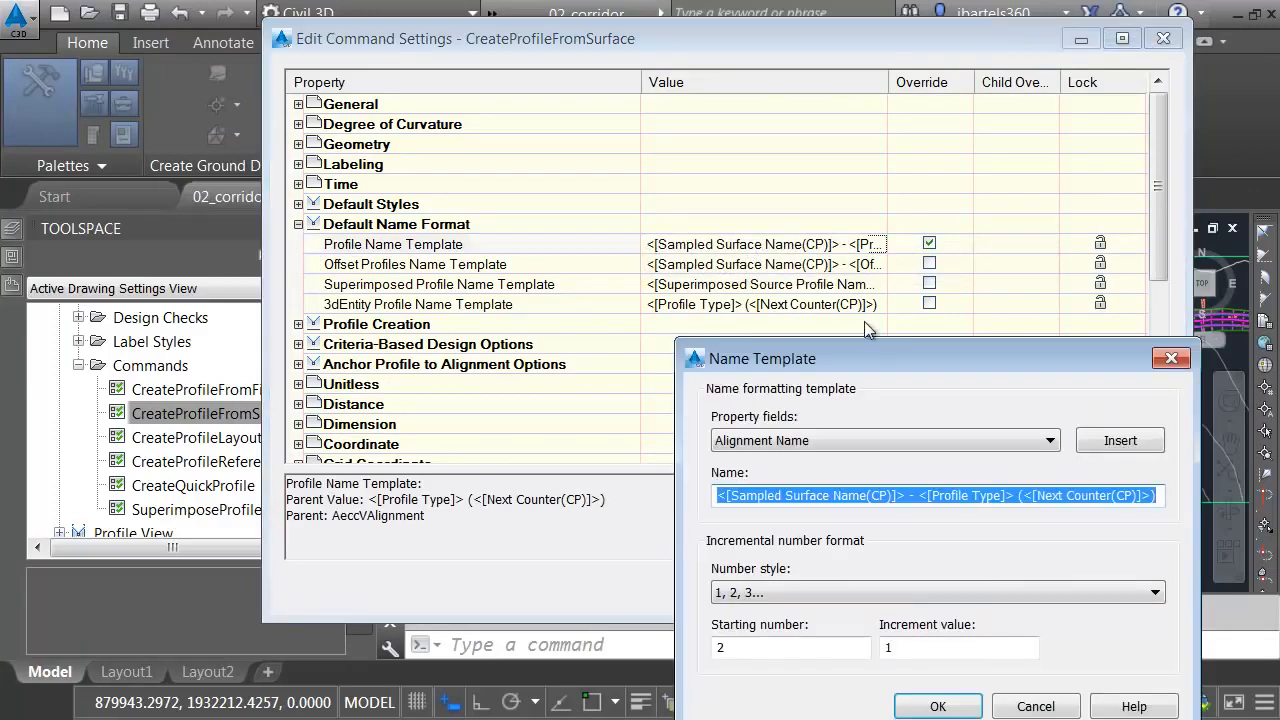
drag(866, 360, 641, 183)
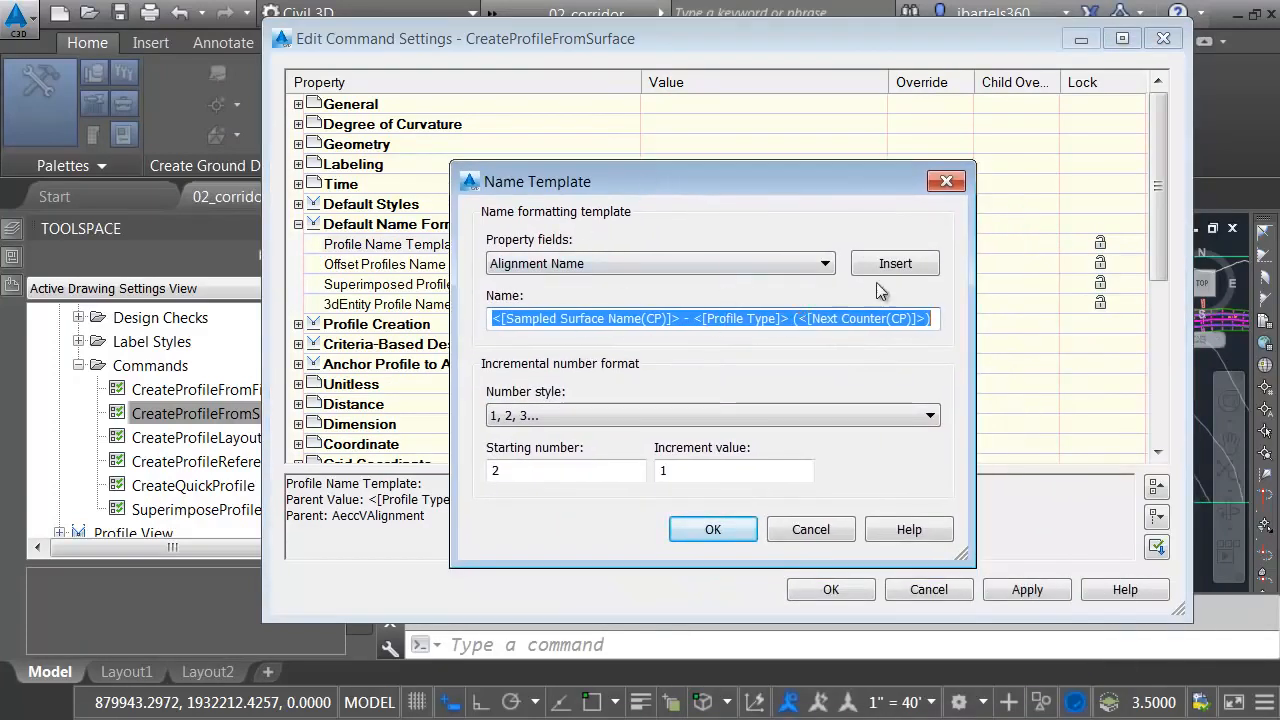
click(895, 263)
click(634, 320)
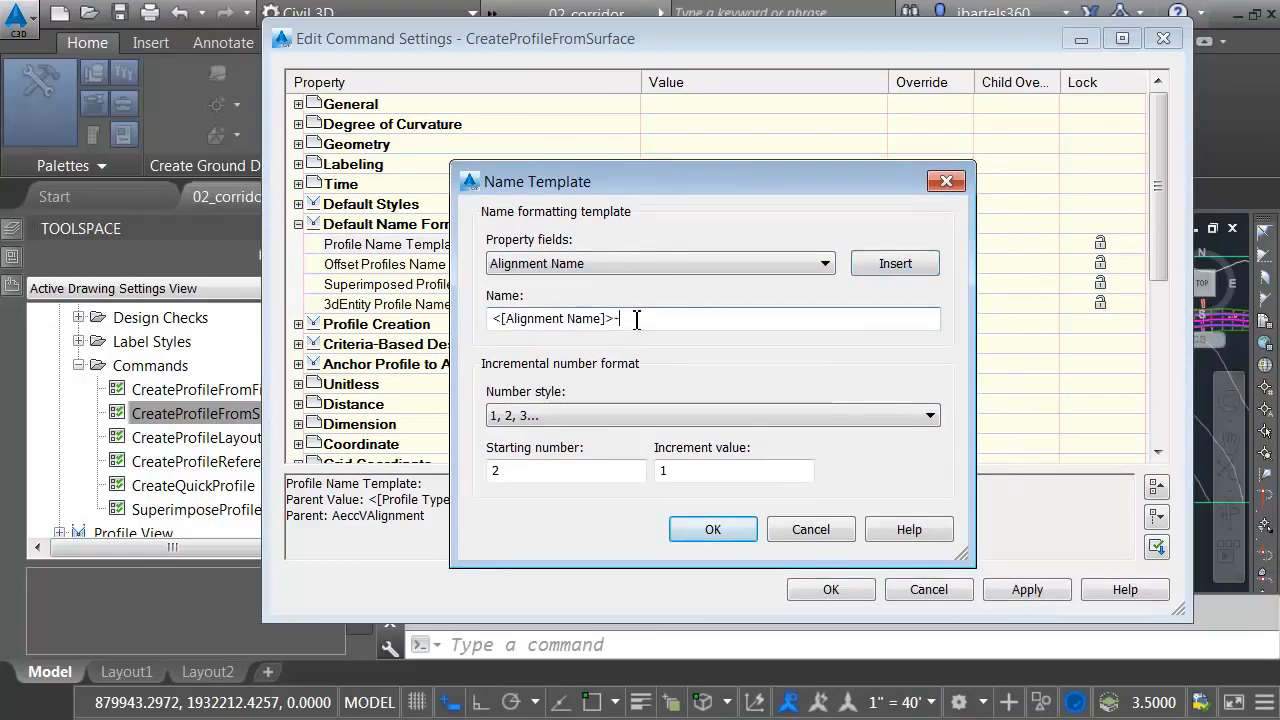
click(697, 262)
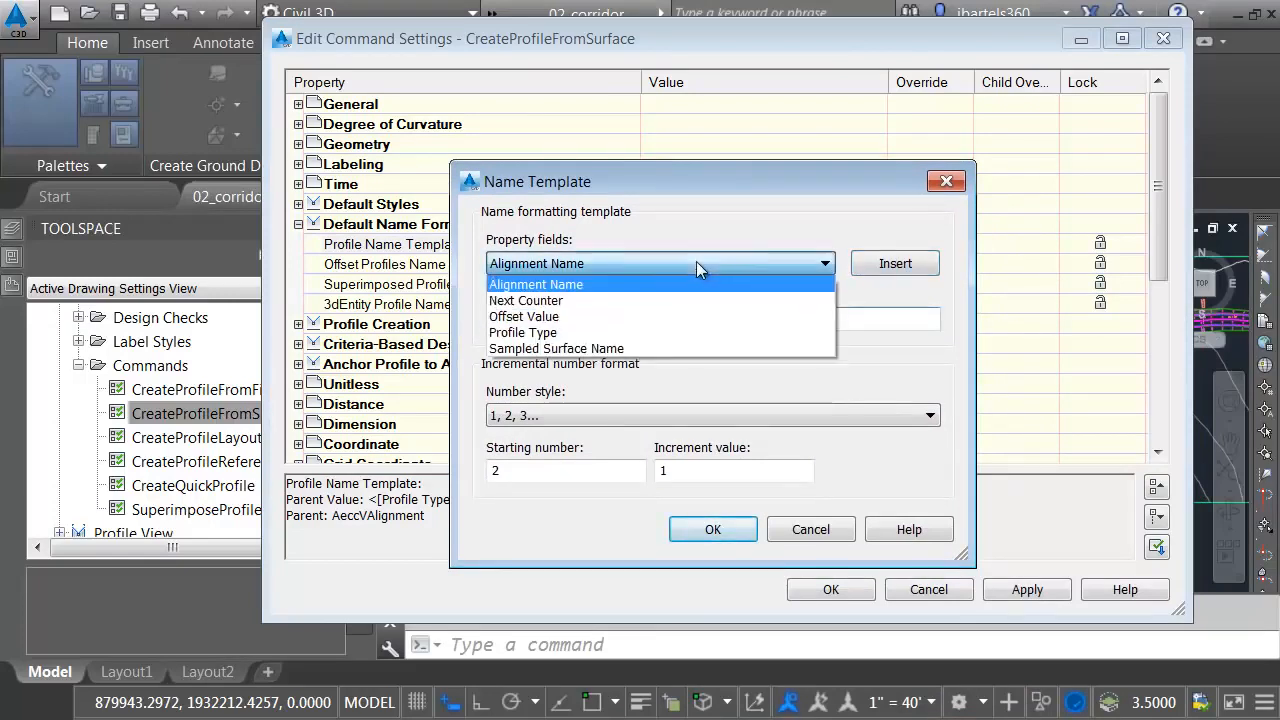
click(586, 348)
click(866, 266)
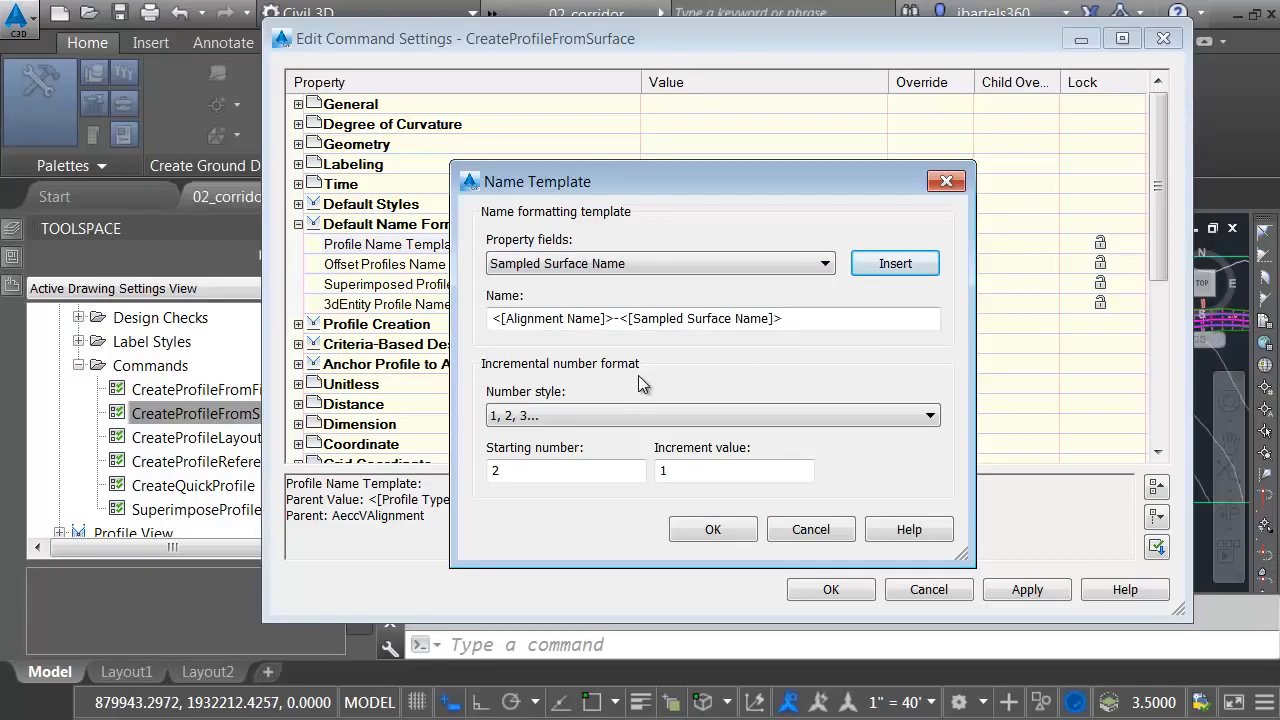
click(712, 529)
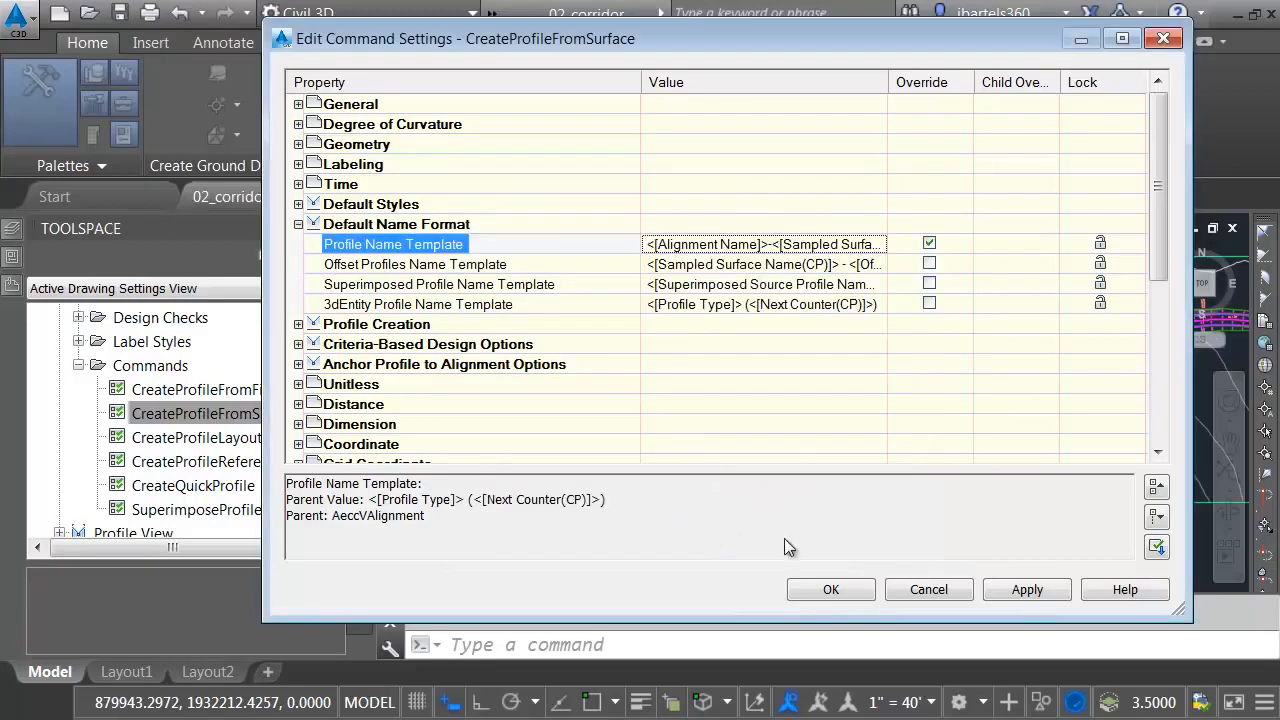
click(829, 590)
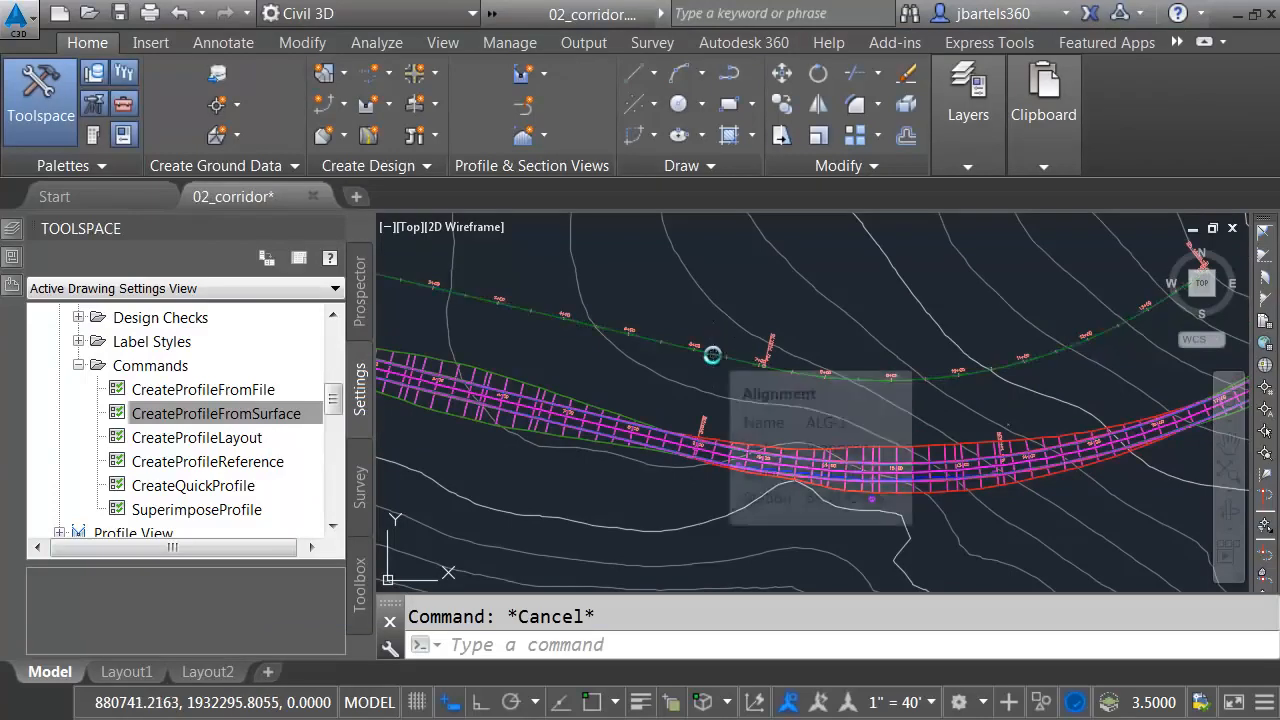
- Create a surface profile from EG along ALG-1 and draw it in a Full Grid profile view placed above the site plan
click(716, 346)
click(1095, 75)
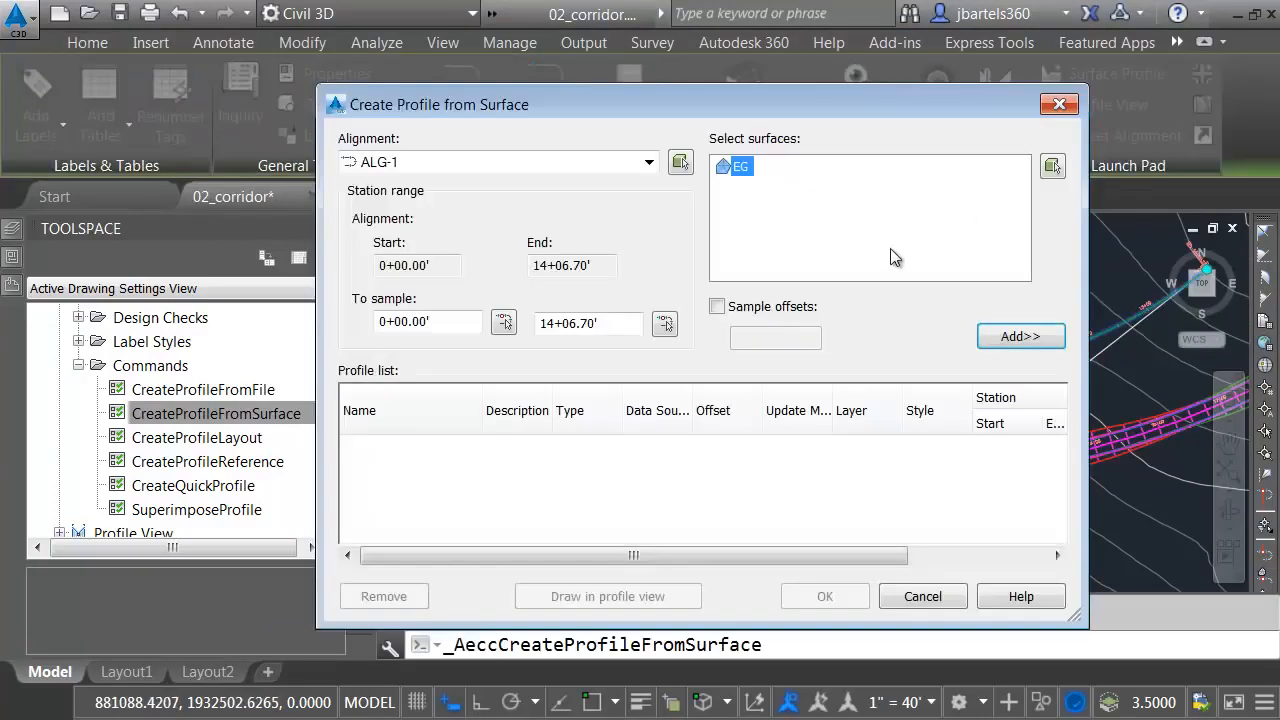
click(1003, 340)
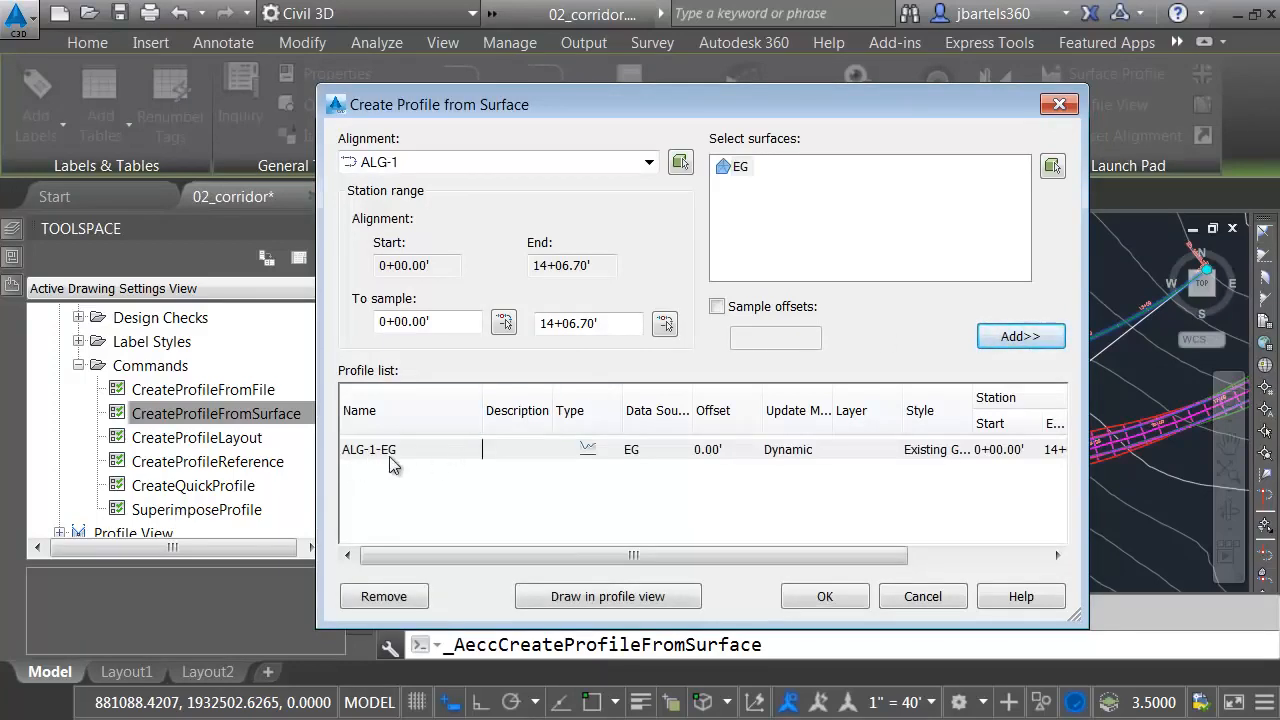
click(600, 596)
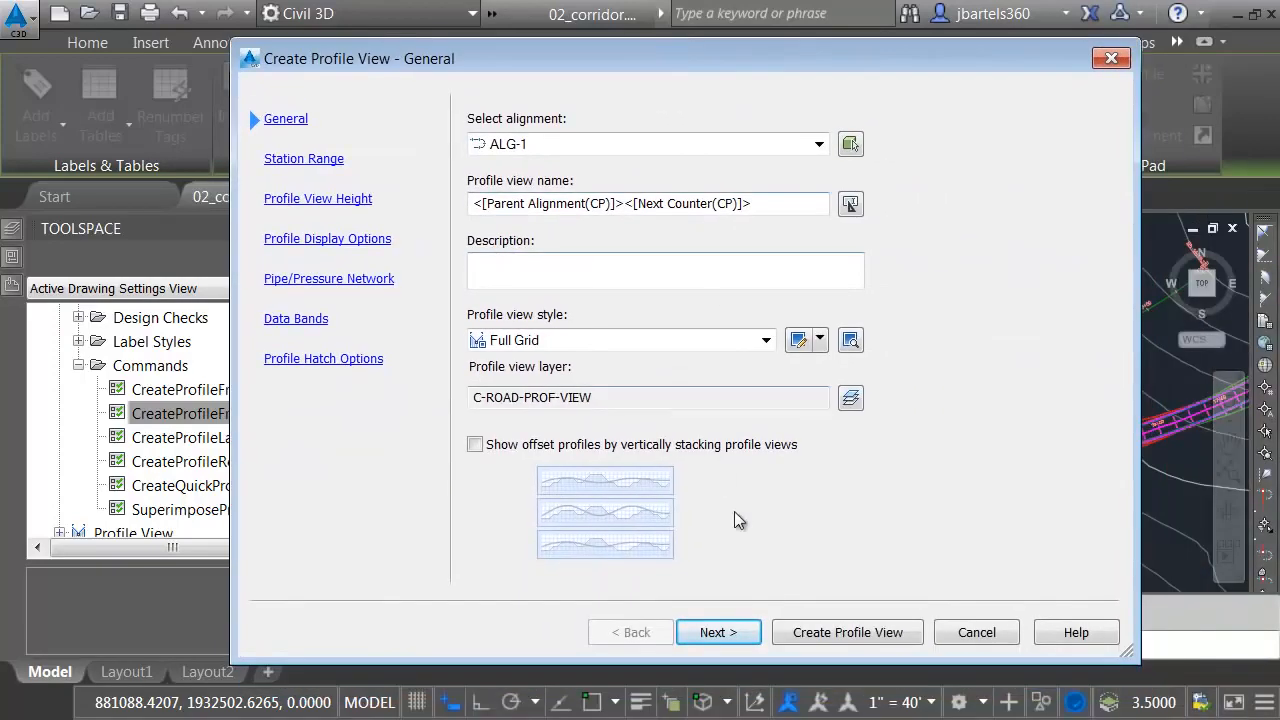
click(825, 632)
scroll(692, 373, down, 3)
click(636, 290)
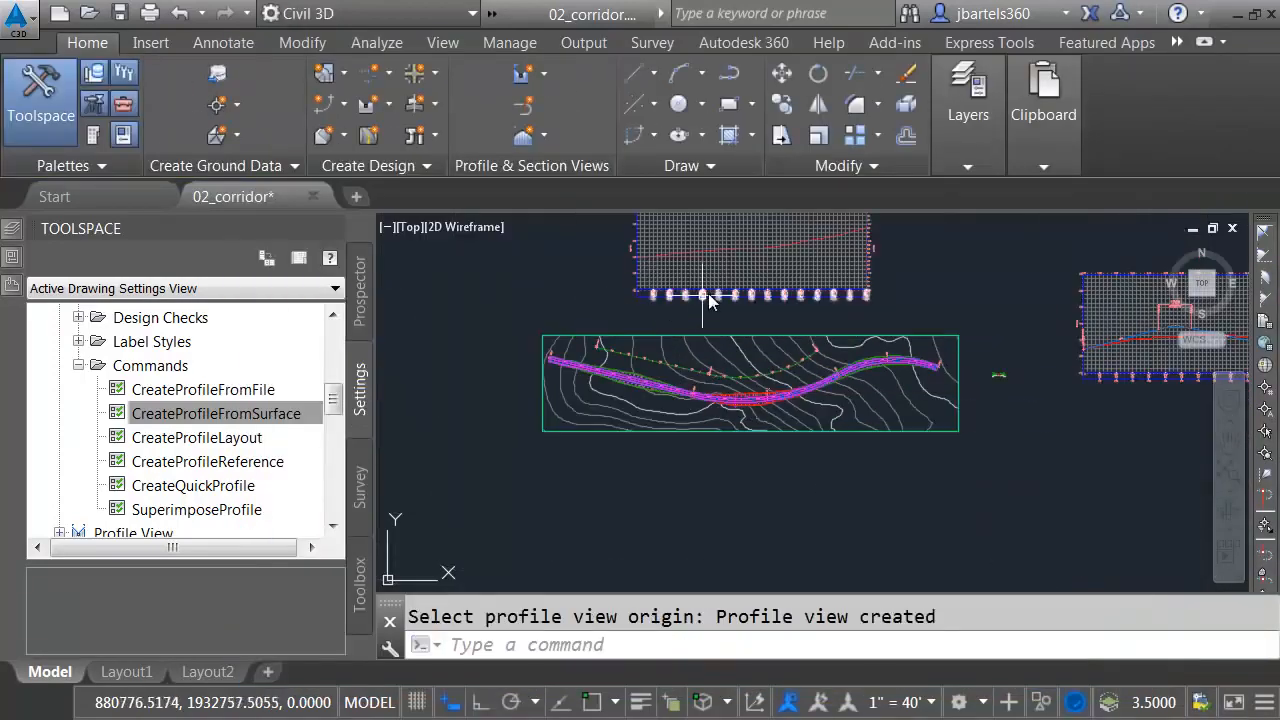
- Inspect the new profile view's grid and profile line, and the road assembly beside the plan
scroll(670, 330, up, 6)
scroll(670, 340, down, 6)
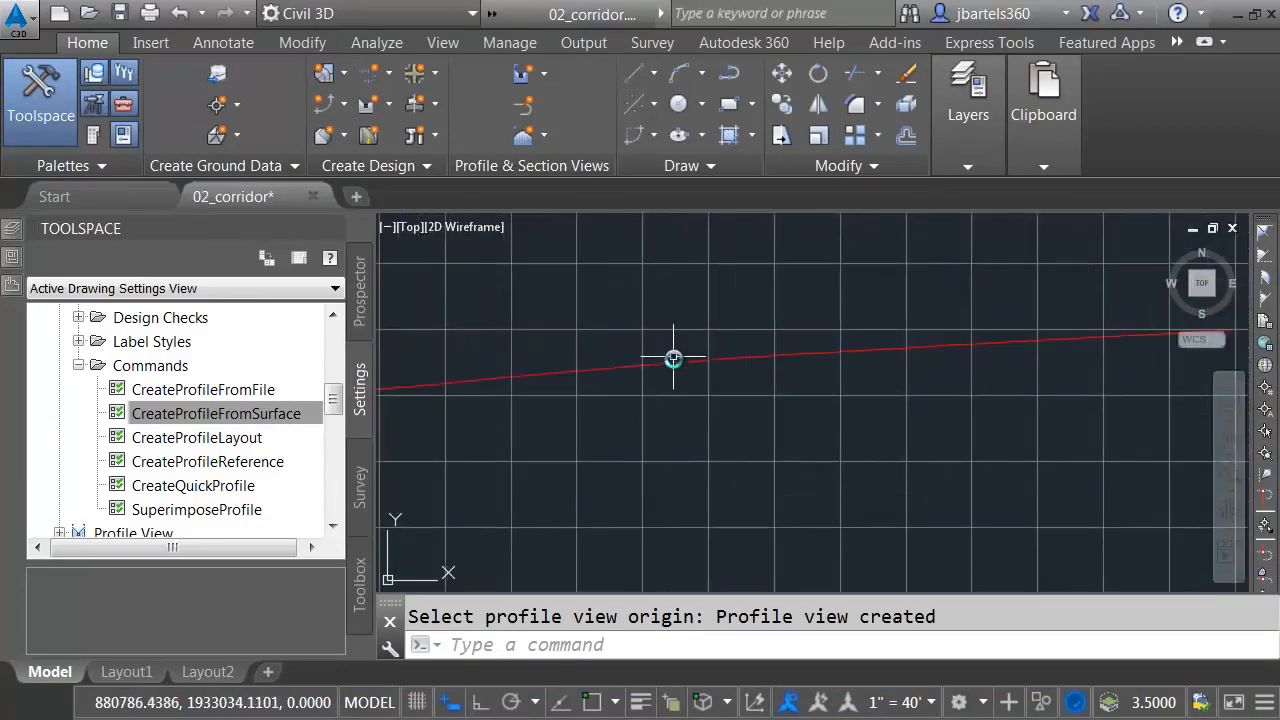
mouse_move(974, 426)
middle_down()
mouse_move(756, 340)
mouse_move(660, 357)
mouse_move(689, 315)
middle_up()
scroll(785, 428, up, 5)
scroll(680, 345, up, 2)
scroll(681, 351, up, 2)
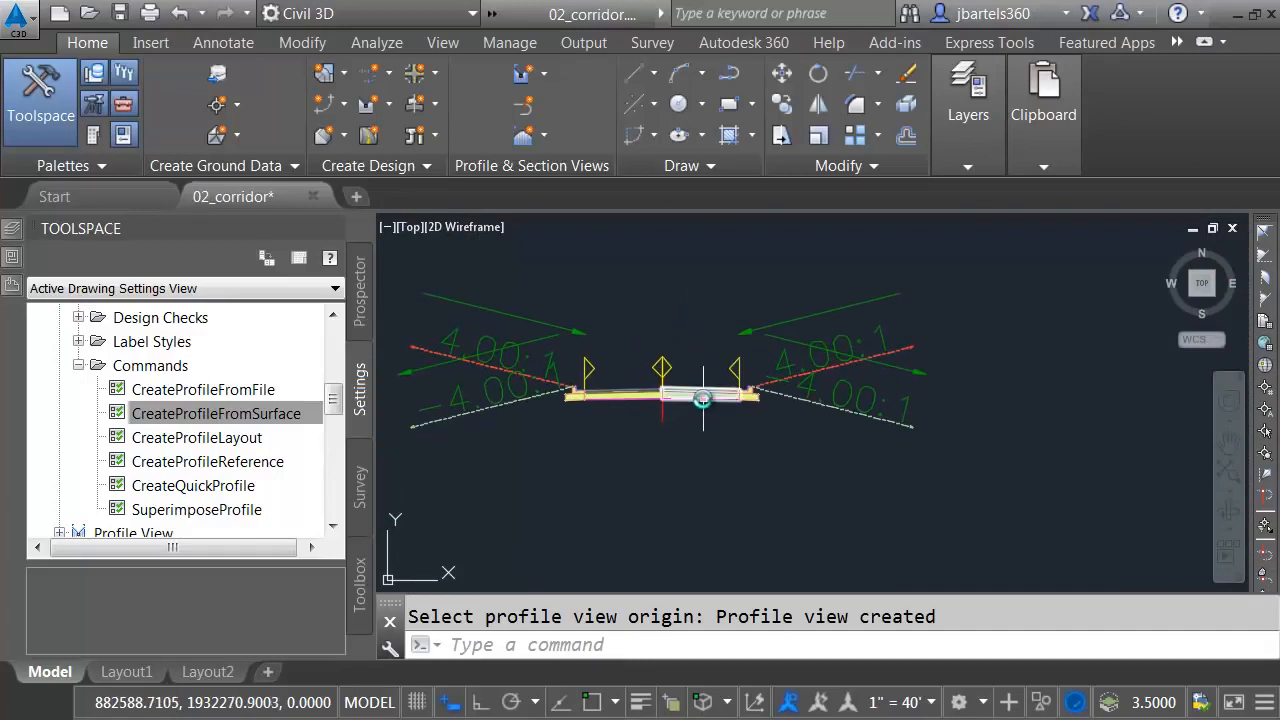
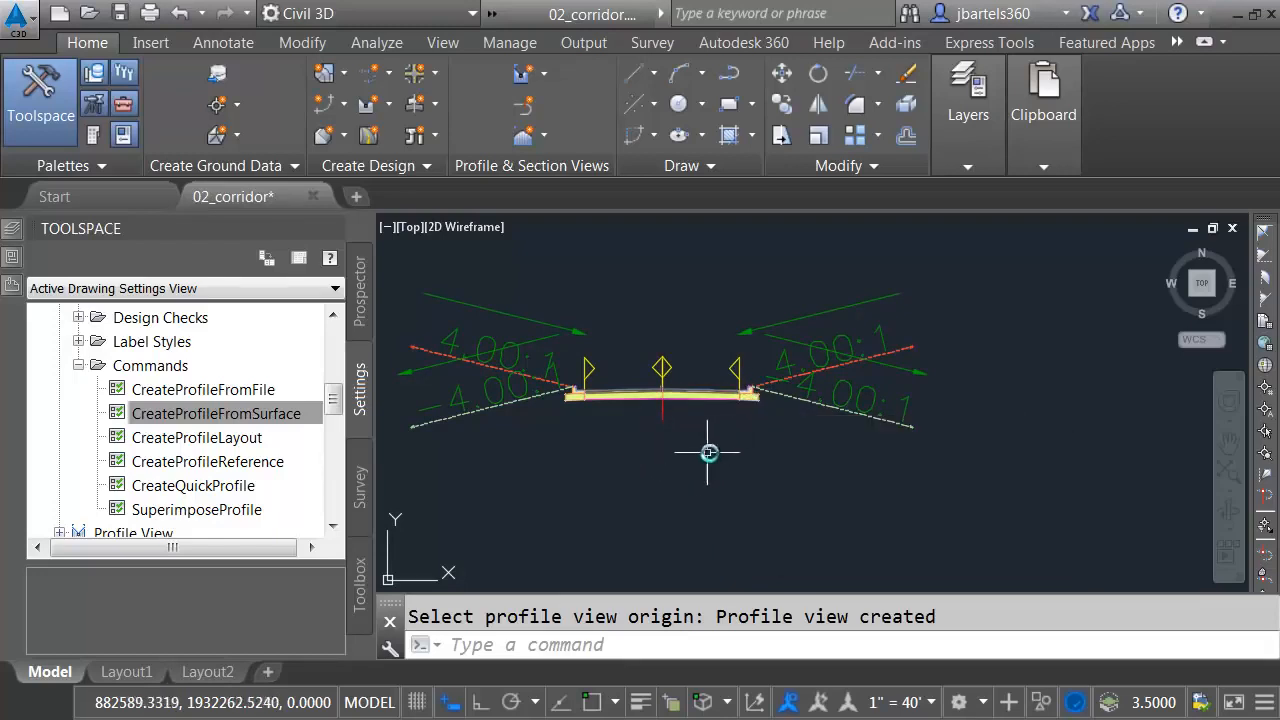
- Review the target mapping of the Main St. corridor's region, leaving its properties unchanged
scroll(703, 455, down, 8)
scroll(425, 420, up, 5)
scroll(420, 413, up, 2)
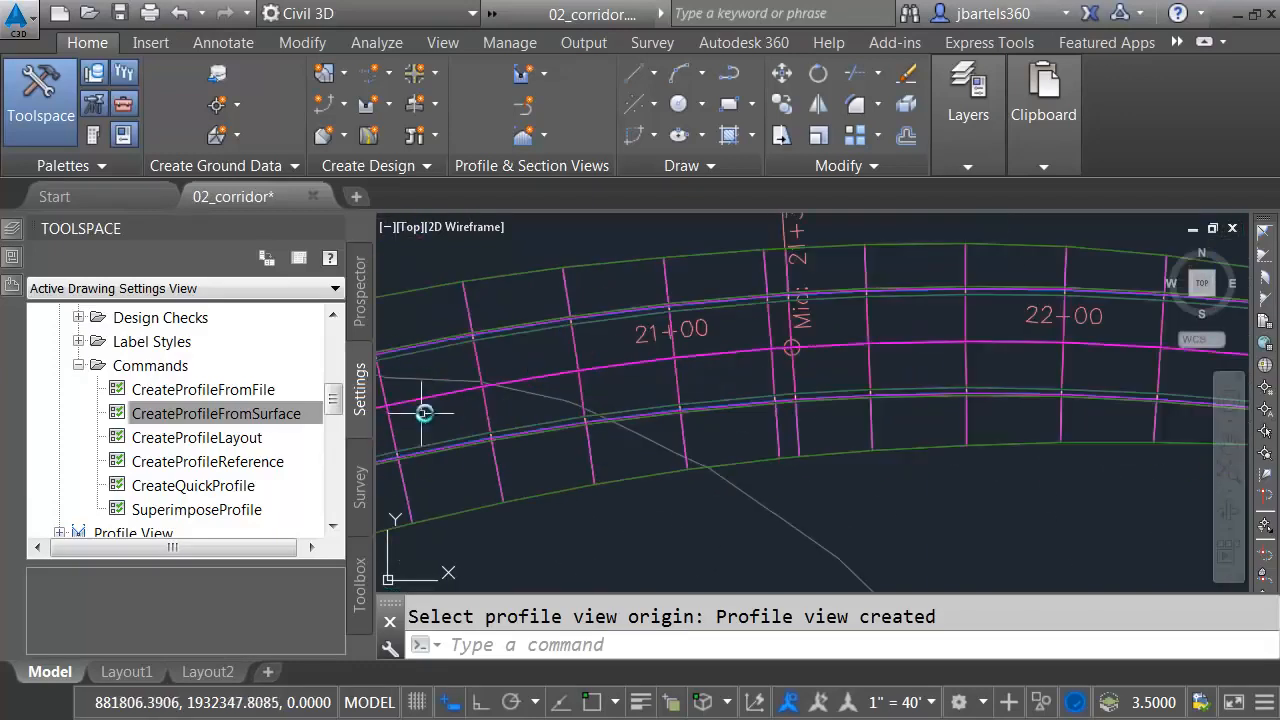
click(486, 411)
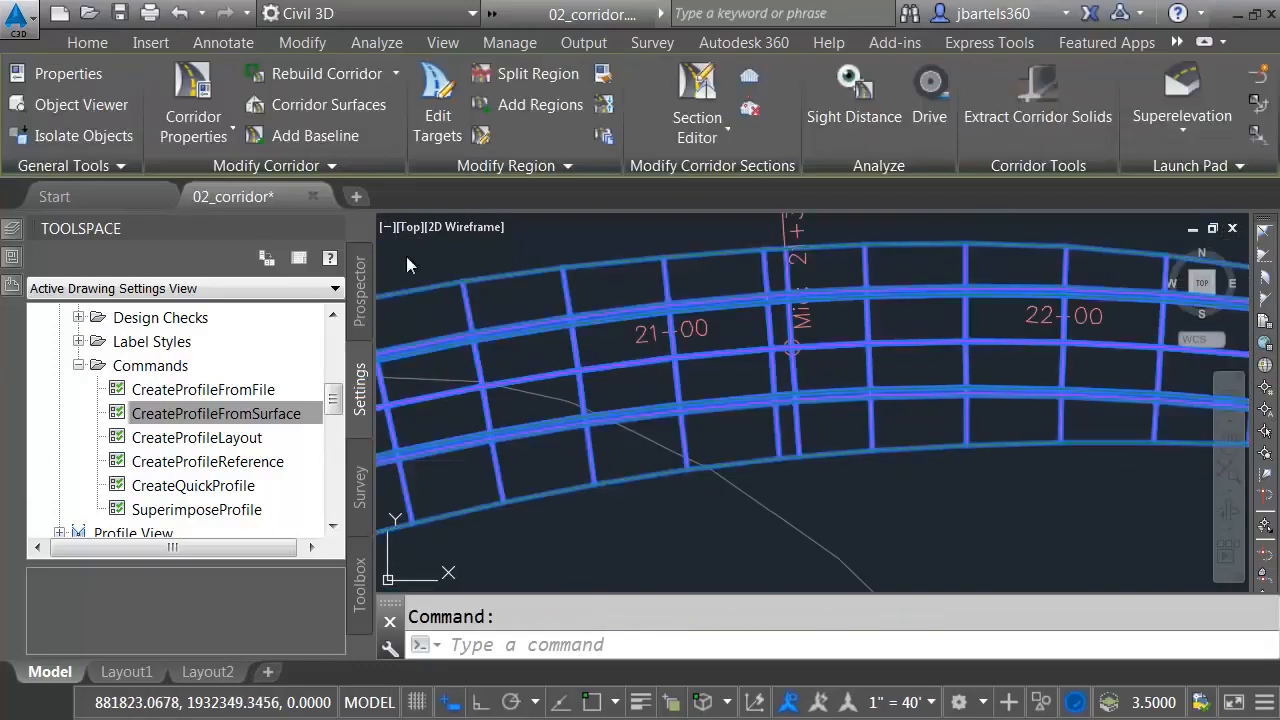
click(197, 86)
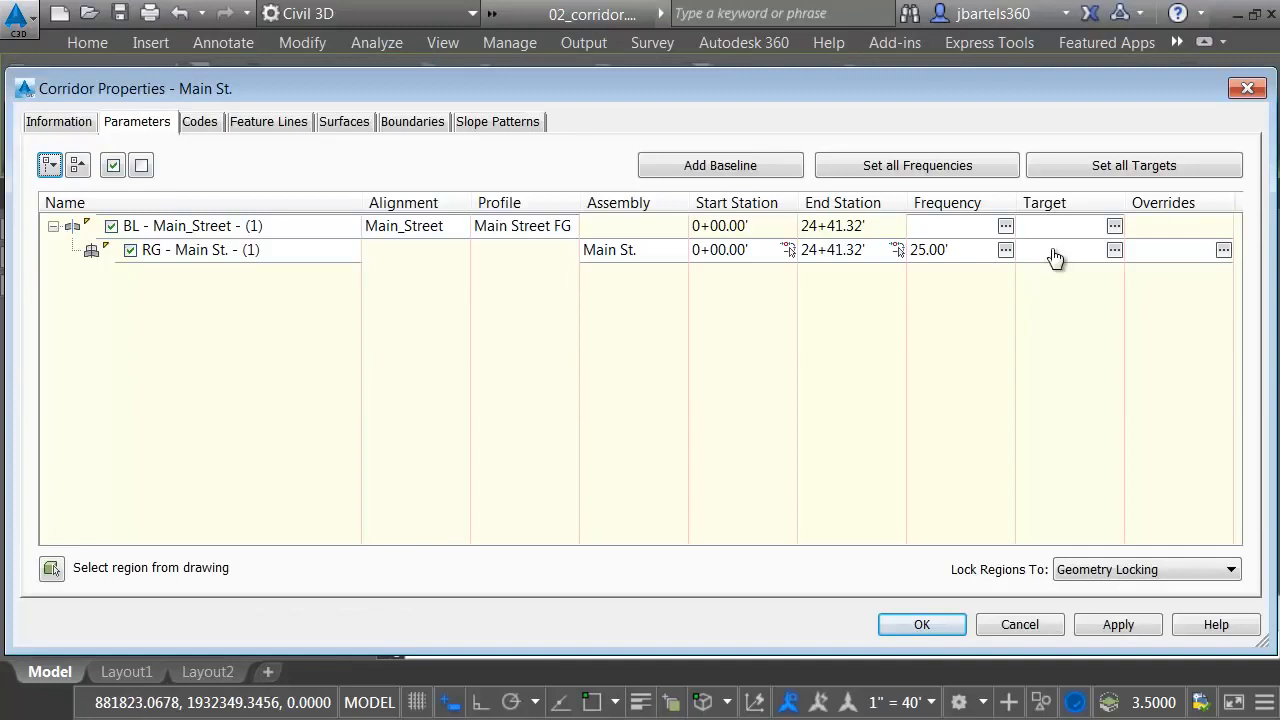
click(1115, 249)
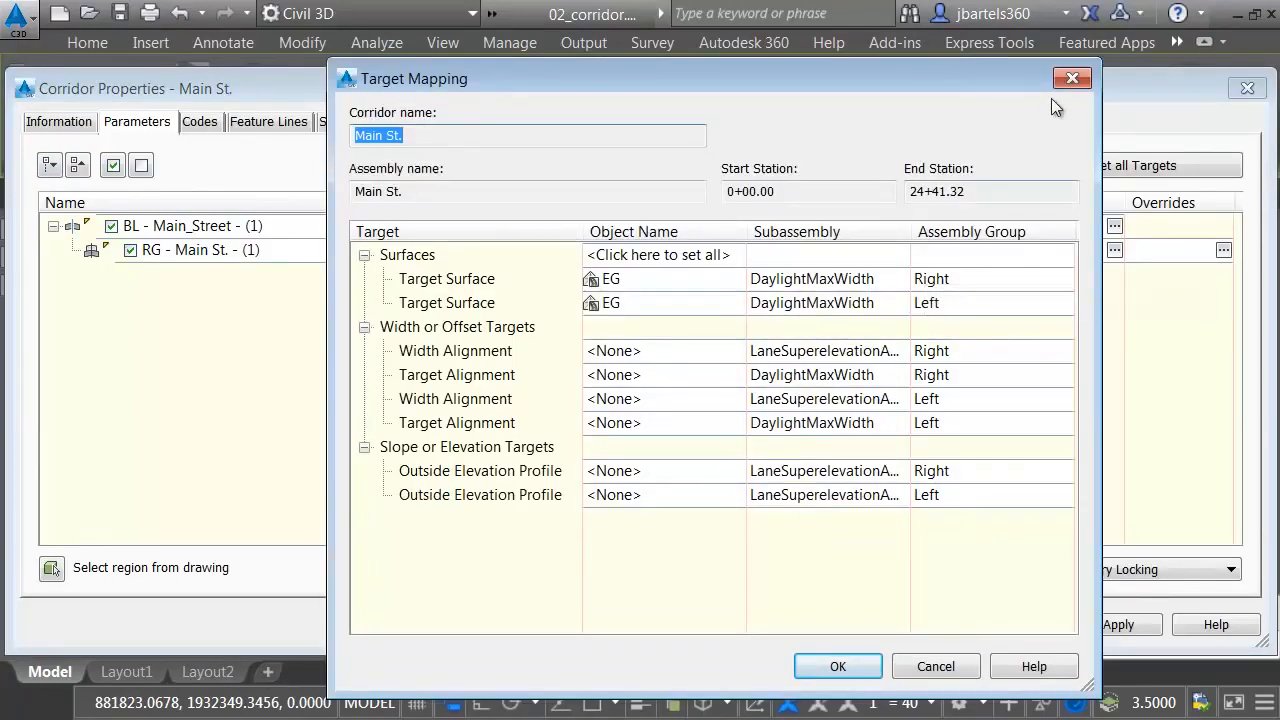
click(1072, 78)
click(1247, 90)
- Review the subassembly names in the Main St. assembly's construction properties, starting with the right-side lane, without changing them
scroll(871, 440, down, 5)
middle_drag(843, 491, 630, 393)
scroll(765, 430, up, 6)
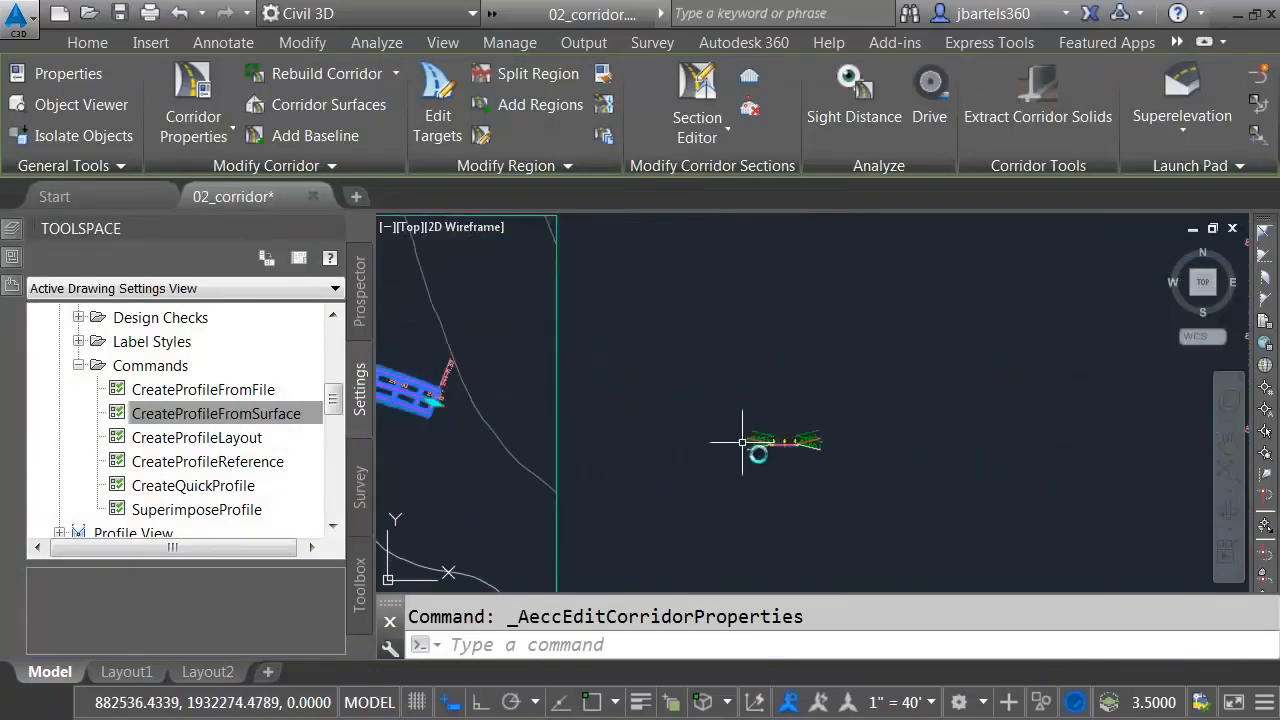
key(Escape)
click(753, 326)
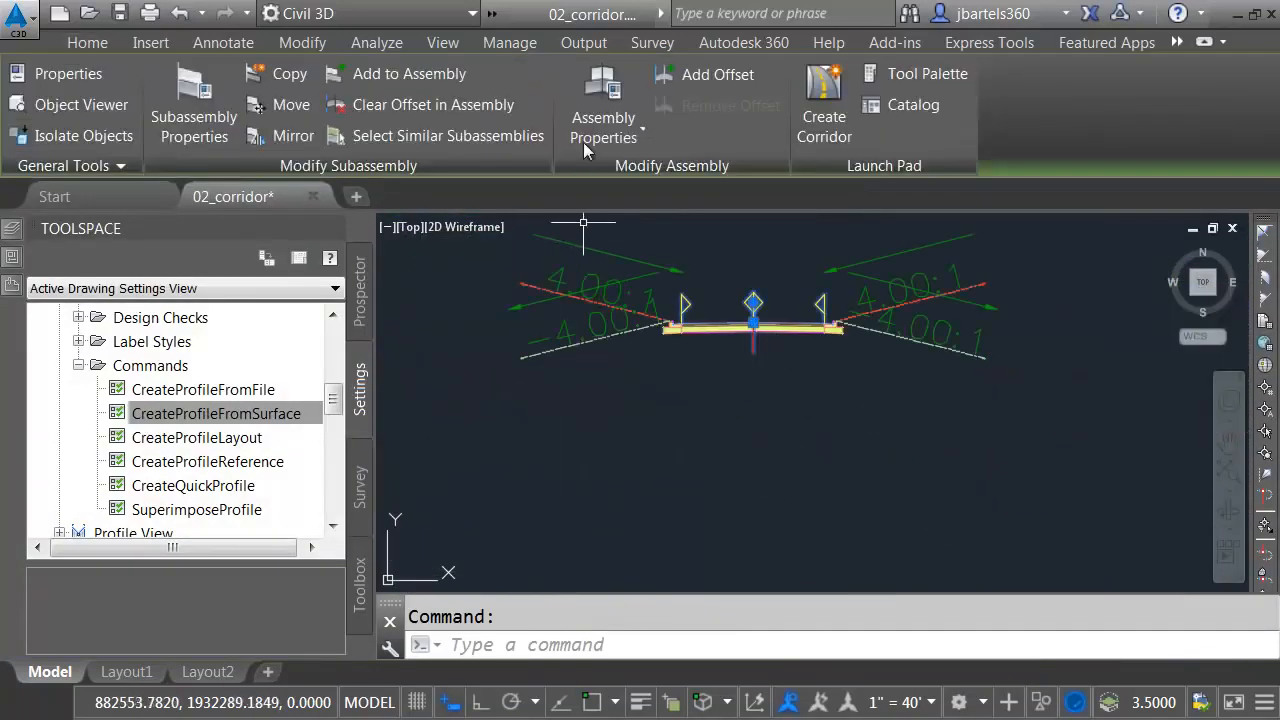
click(602, 100)
click(628, 279)
drag(678, 245, 573, 120)
click(527, 314)
click(528, 316)
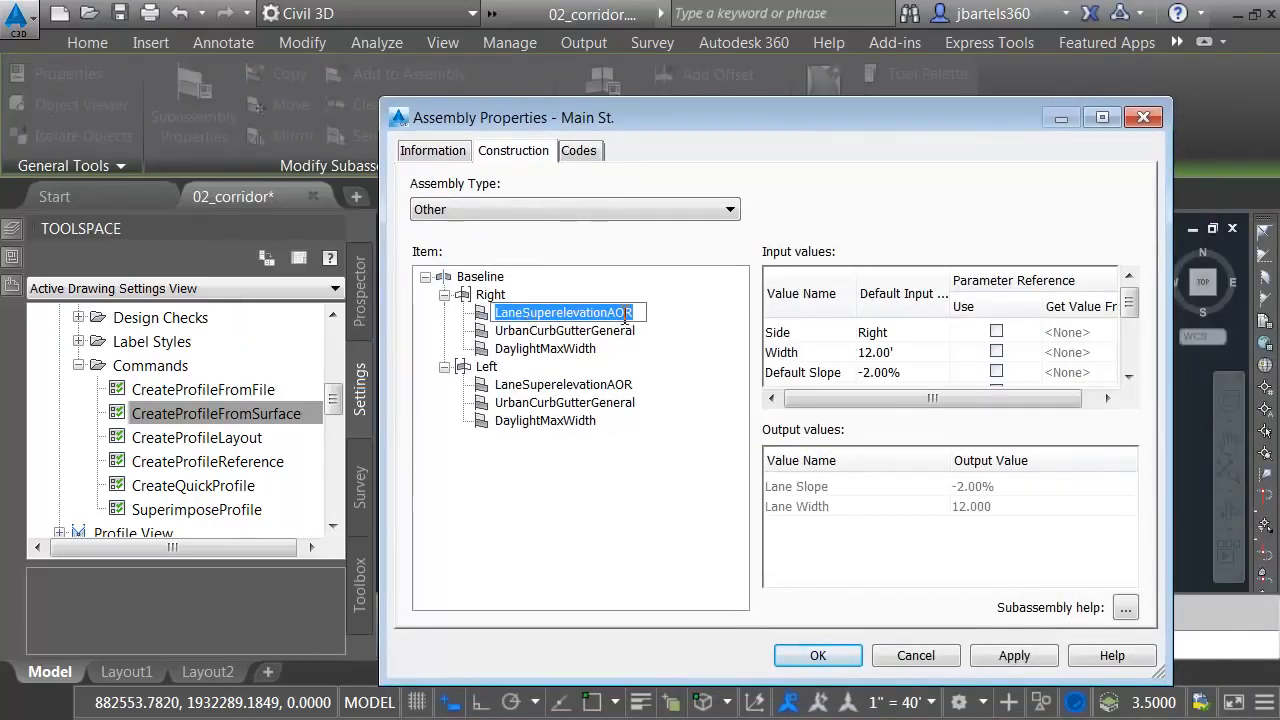
click(1143, 117)
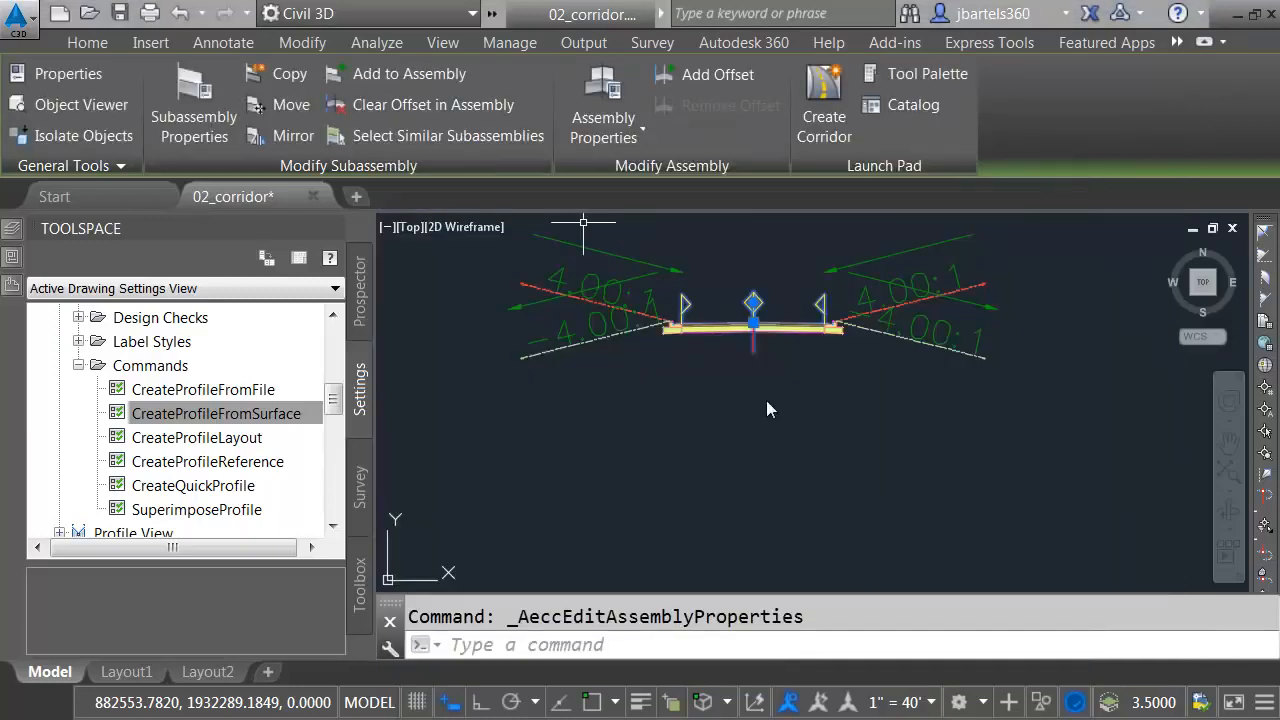
key(Escape)
- Create an assembly named sample with its baseline placed just below the Main St. assembly
scroll(790, 420, down, 3)
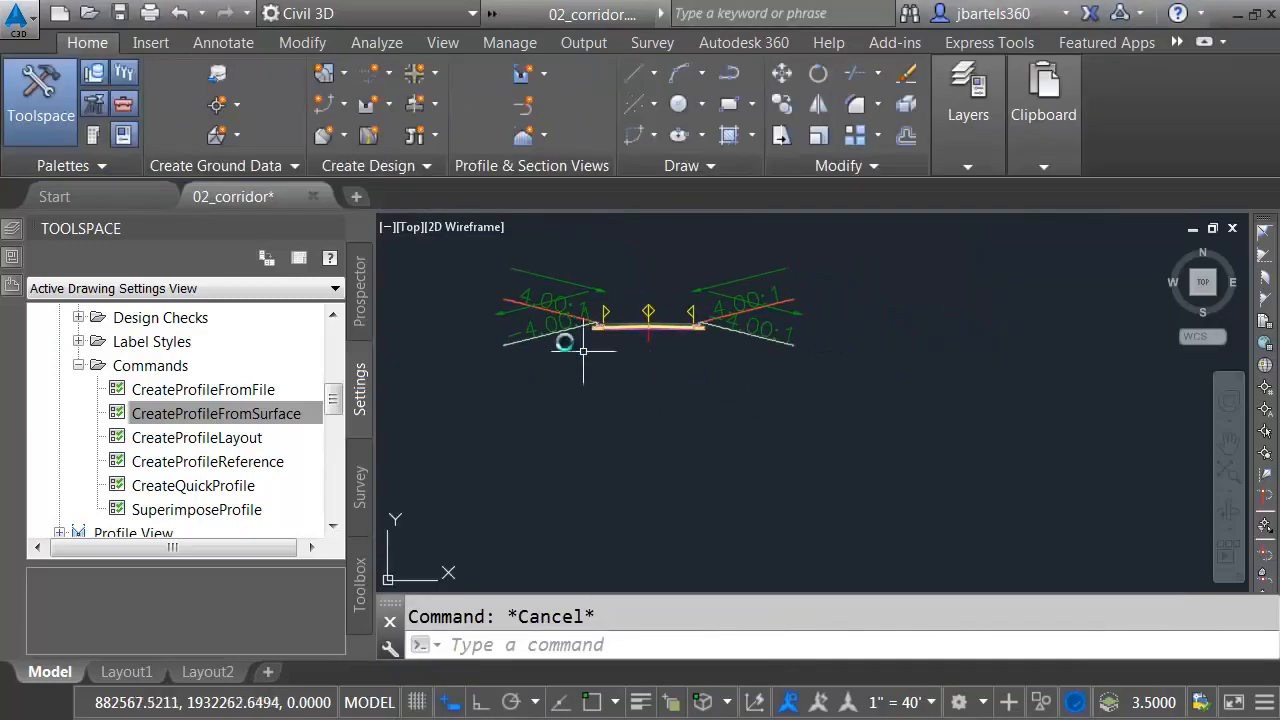
click(418, 104)
click(480, 143)
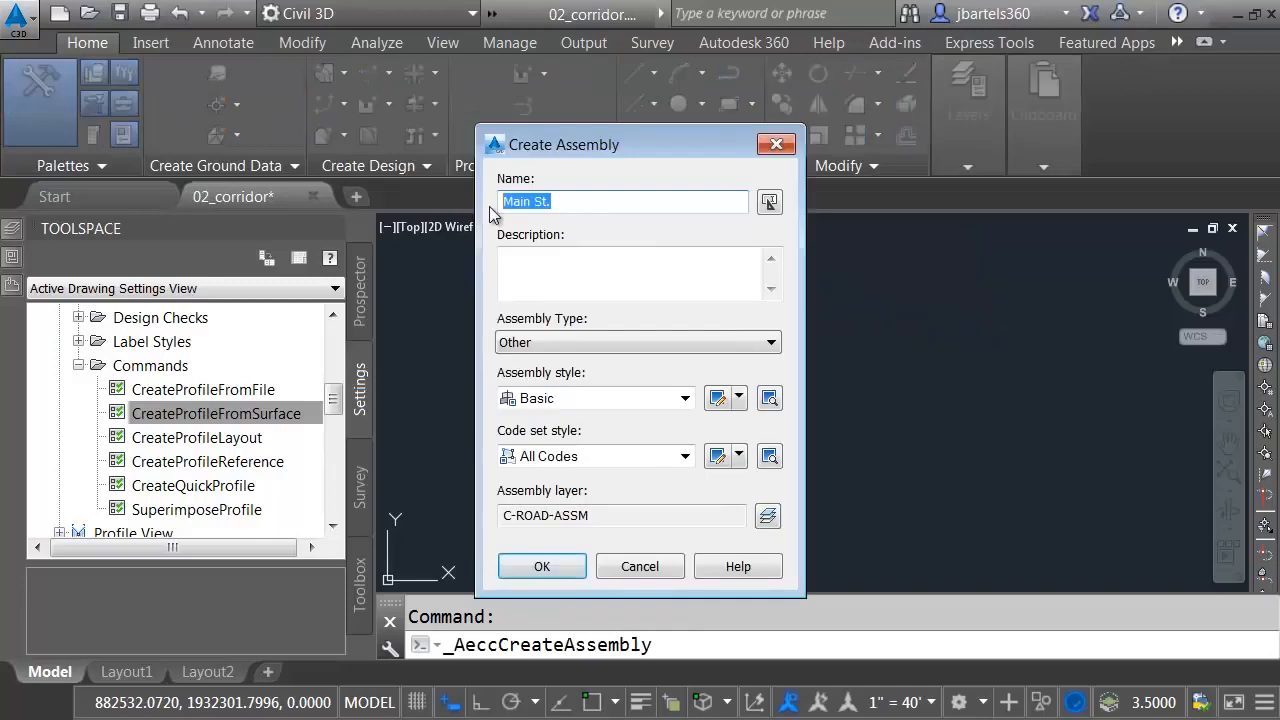
text(sample)
key(Return)
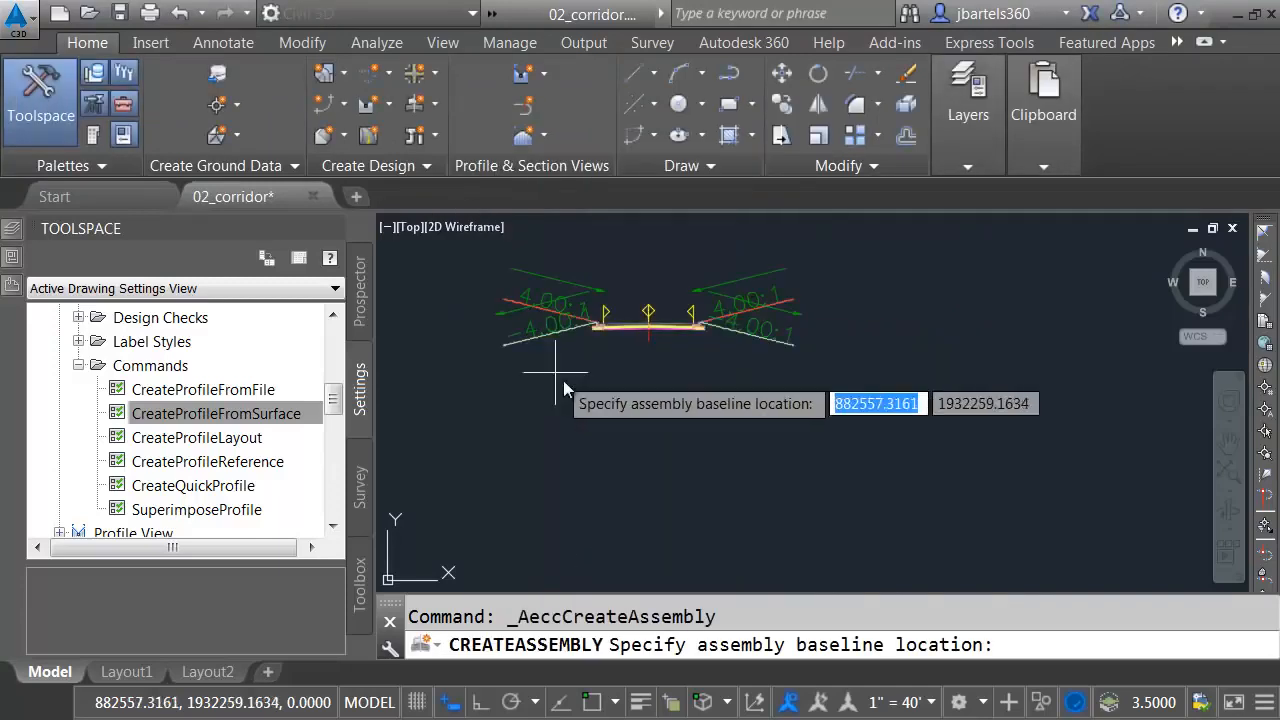
click(650, 433)
middle_drag(858, 414, 711, 420)
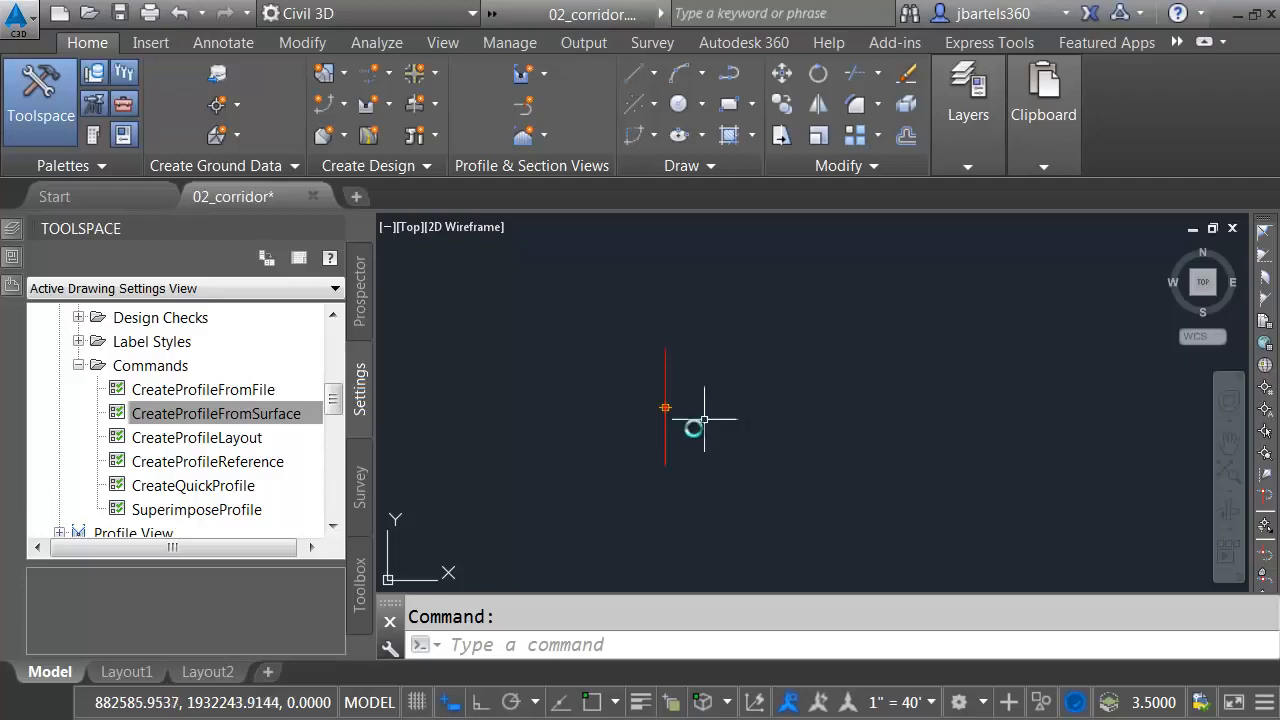
- Set Subassembly Name Prompt to On in the subassembly options of the CreateSubAssemblyTool command settings
click(79, 366)
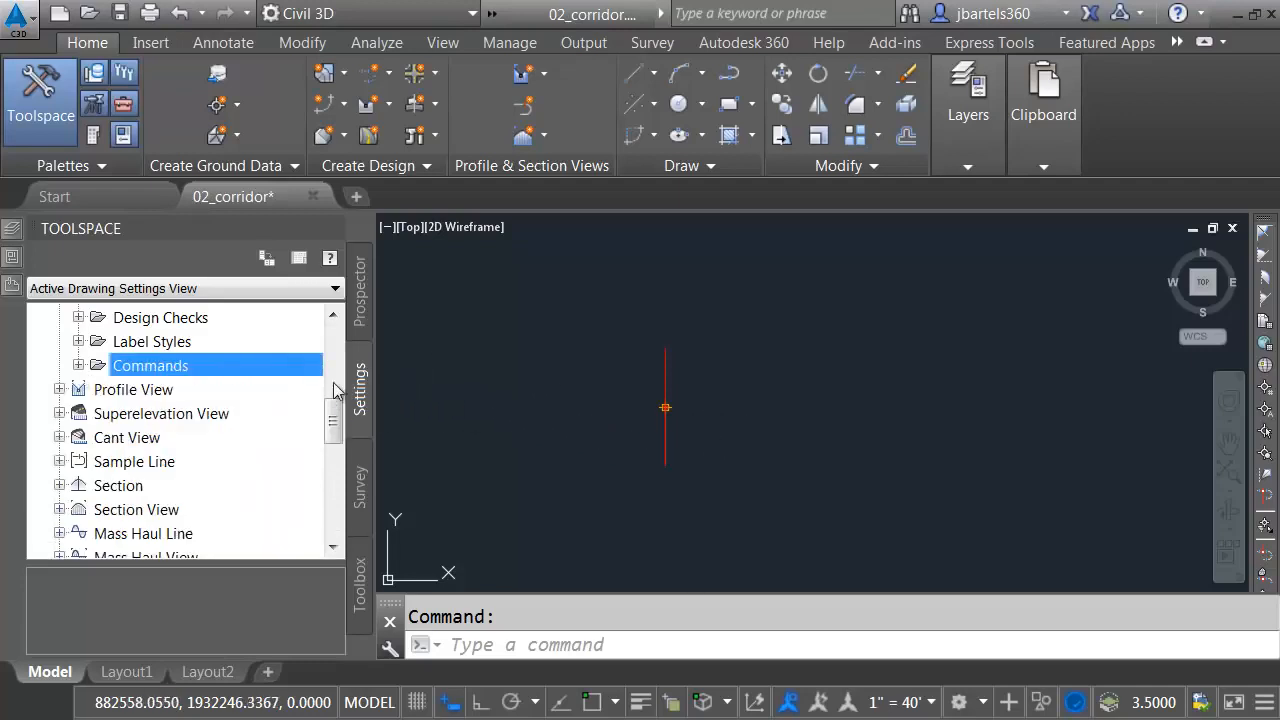
drag(331, 395, 336, 495)
click(60, 437)
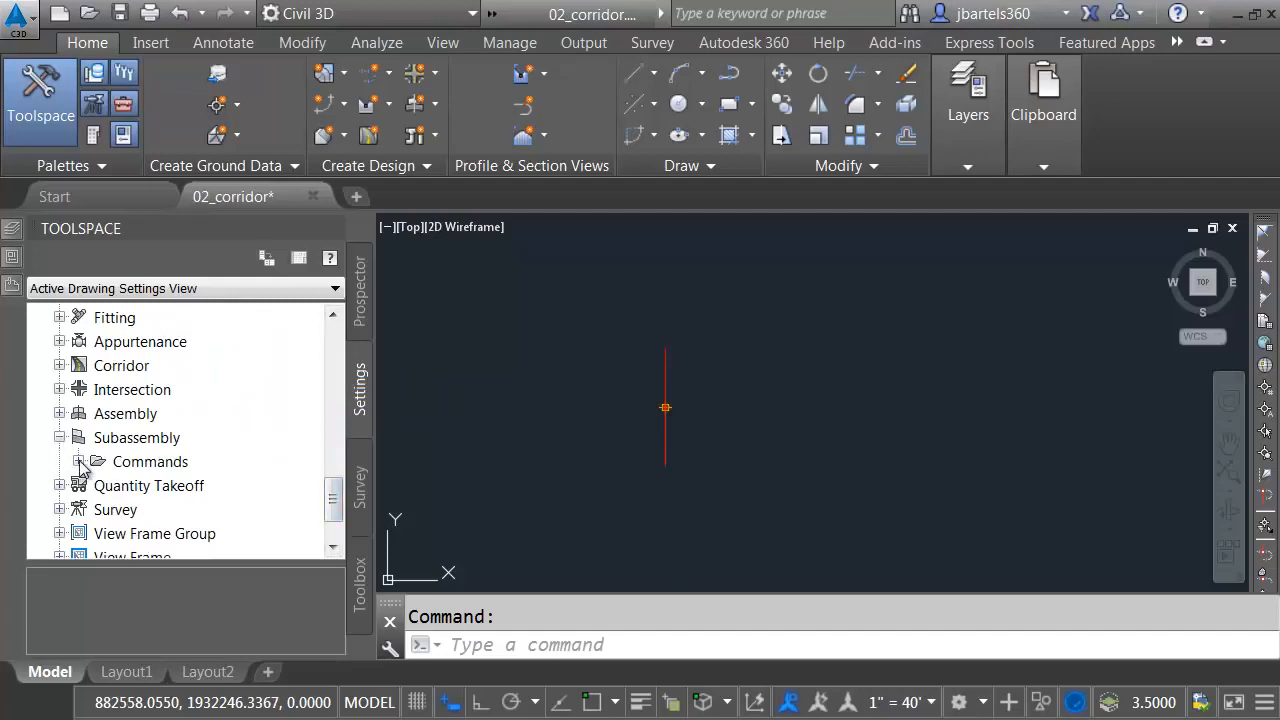
click(79, 462)
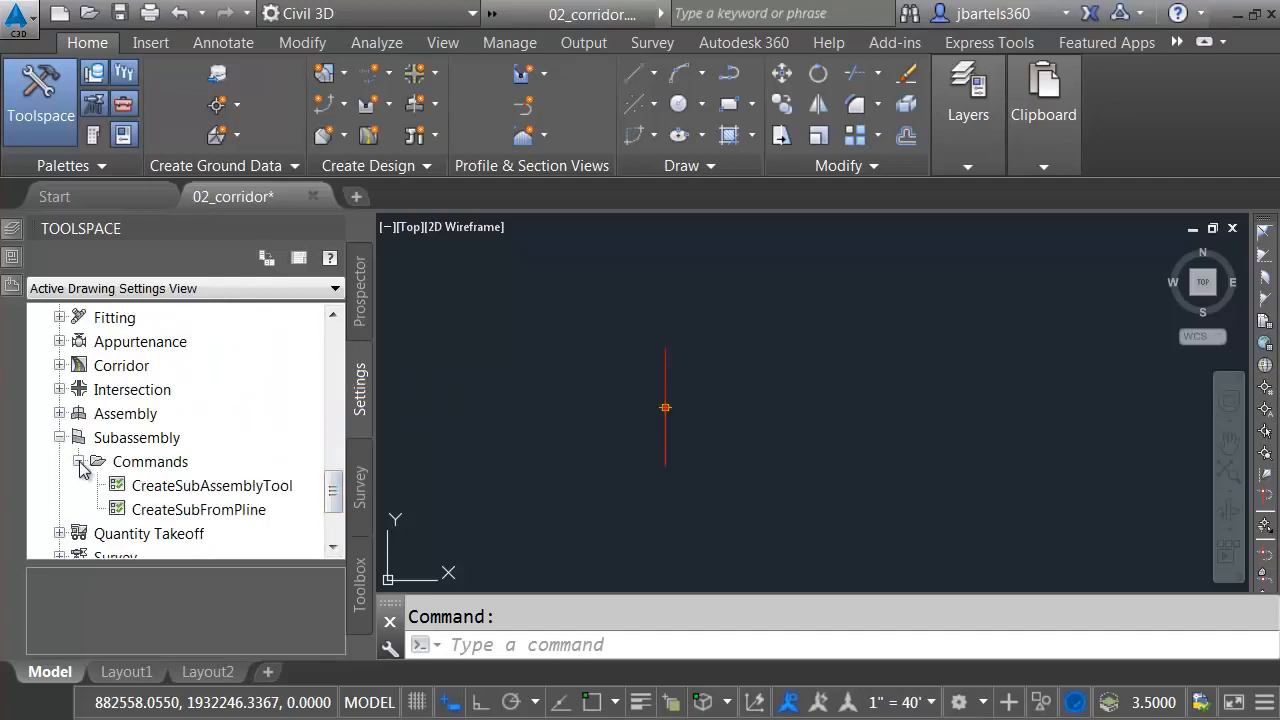
right_click(165, 490)
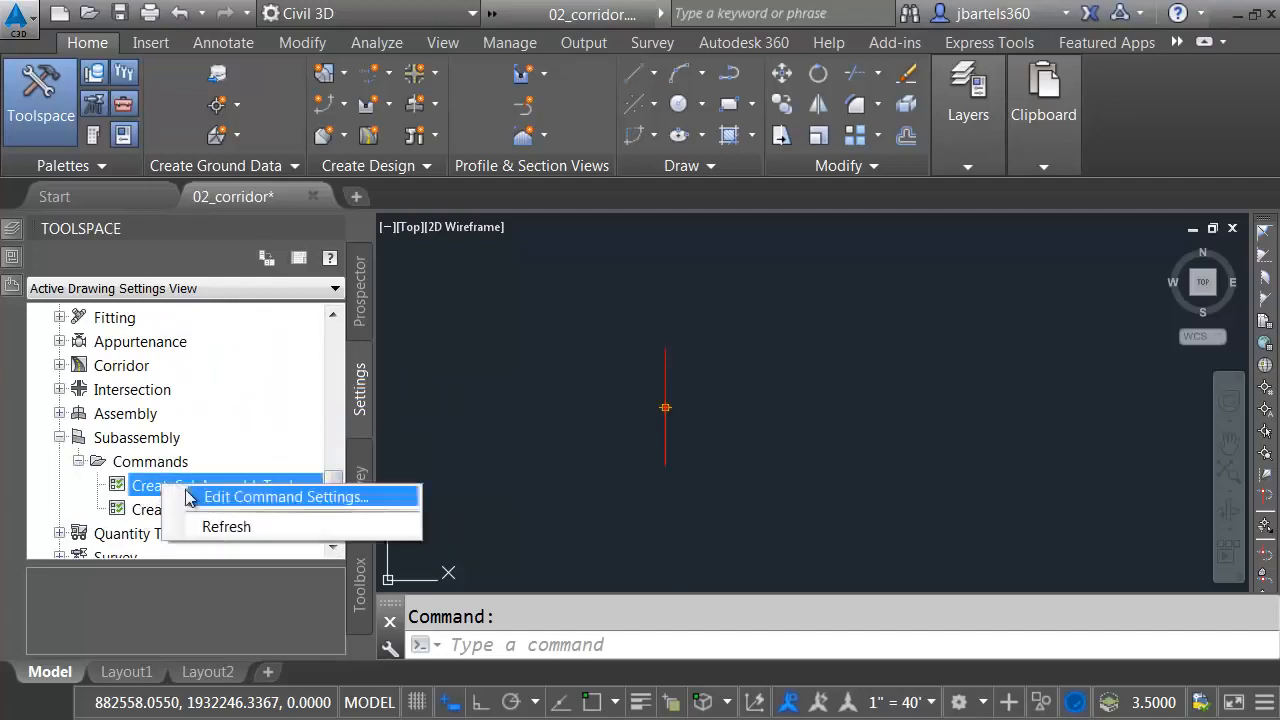
click(290, 496)
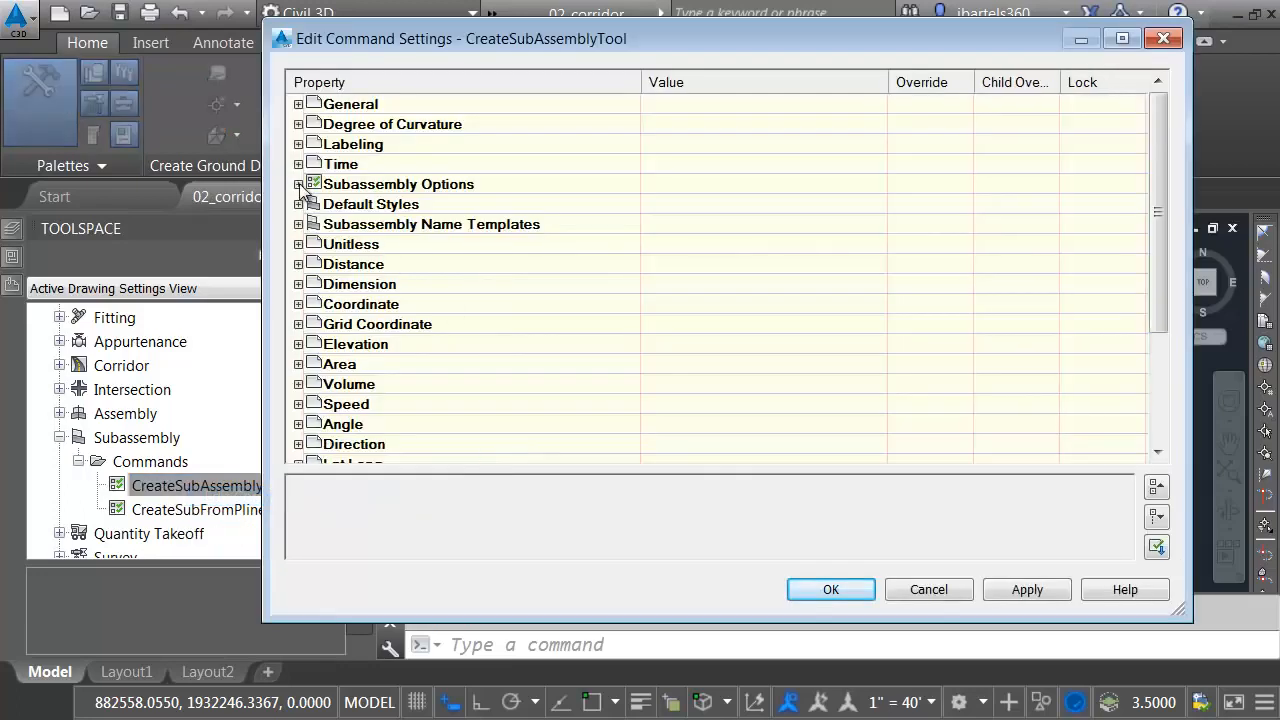
click(298, 184)
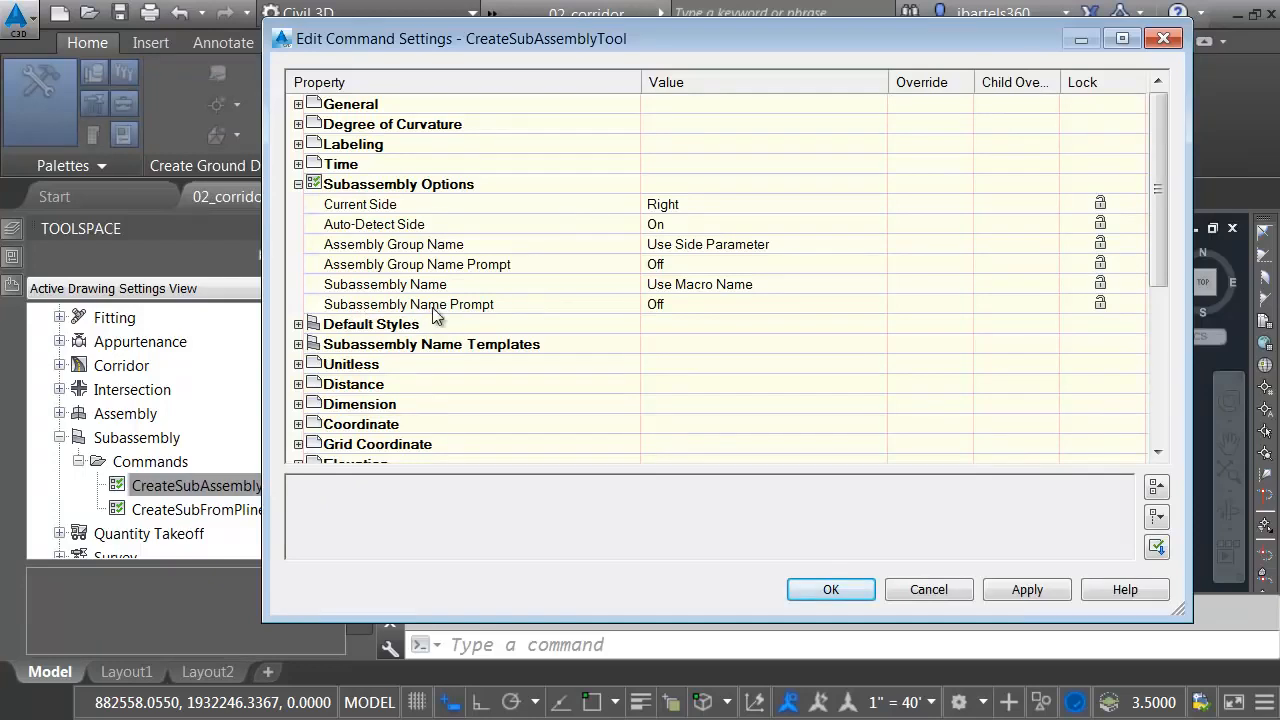
click(668, 304)
click(676, 303)
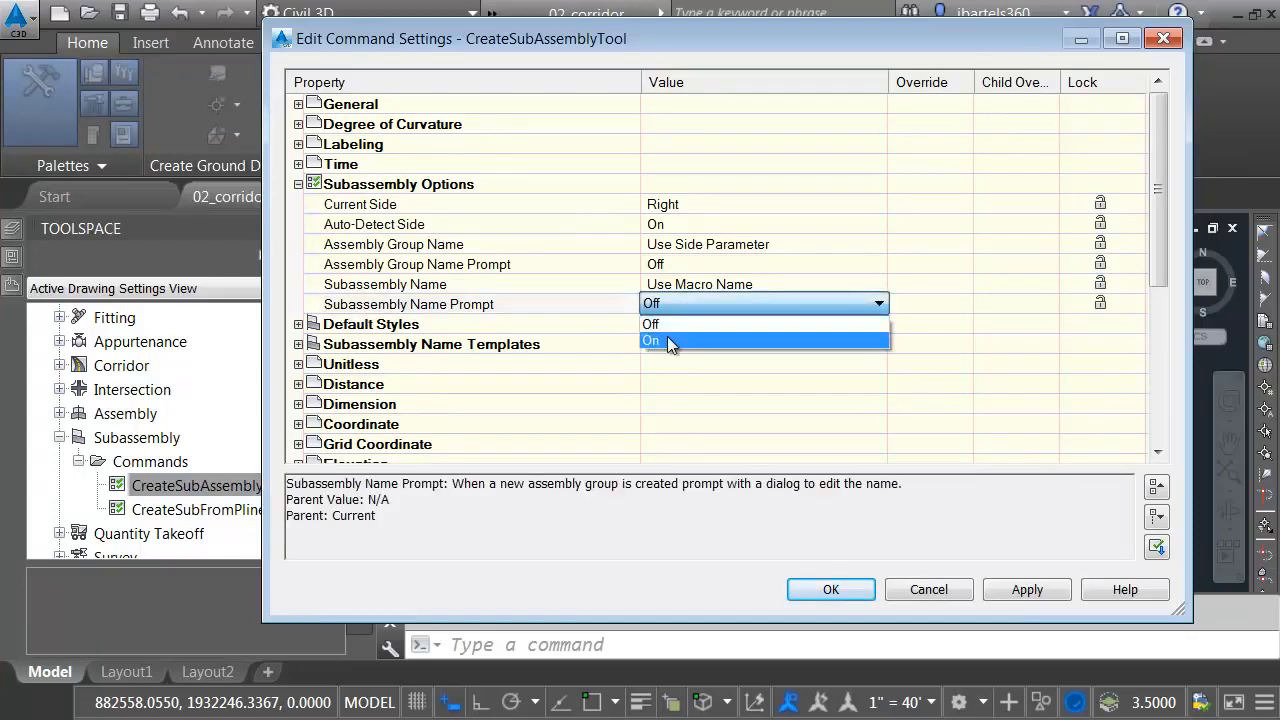
click(670, 340)
click(828, 589)
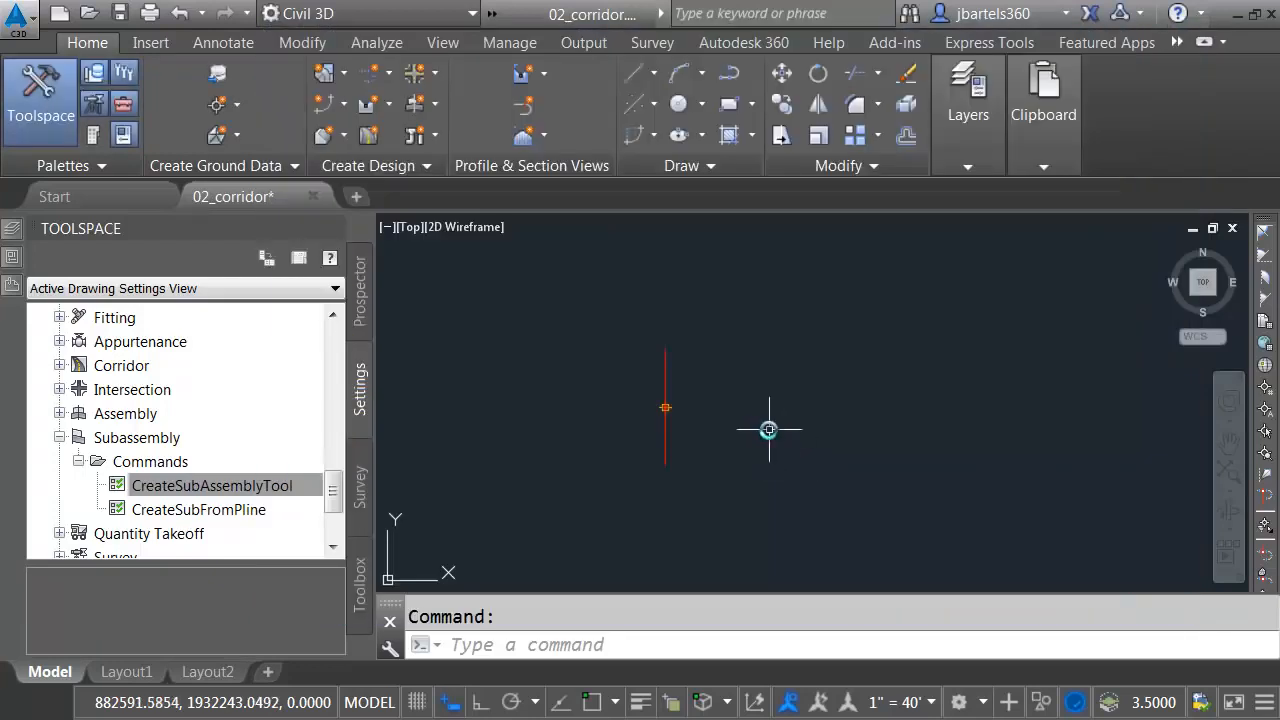
- Attach a LaneSuperelevationAOR subassembly to the right side of the new assembly's baseline and name it Lane RT
click(666, 362)
click(905, 69)
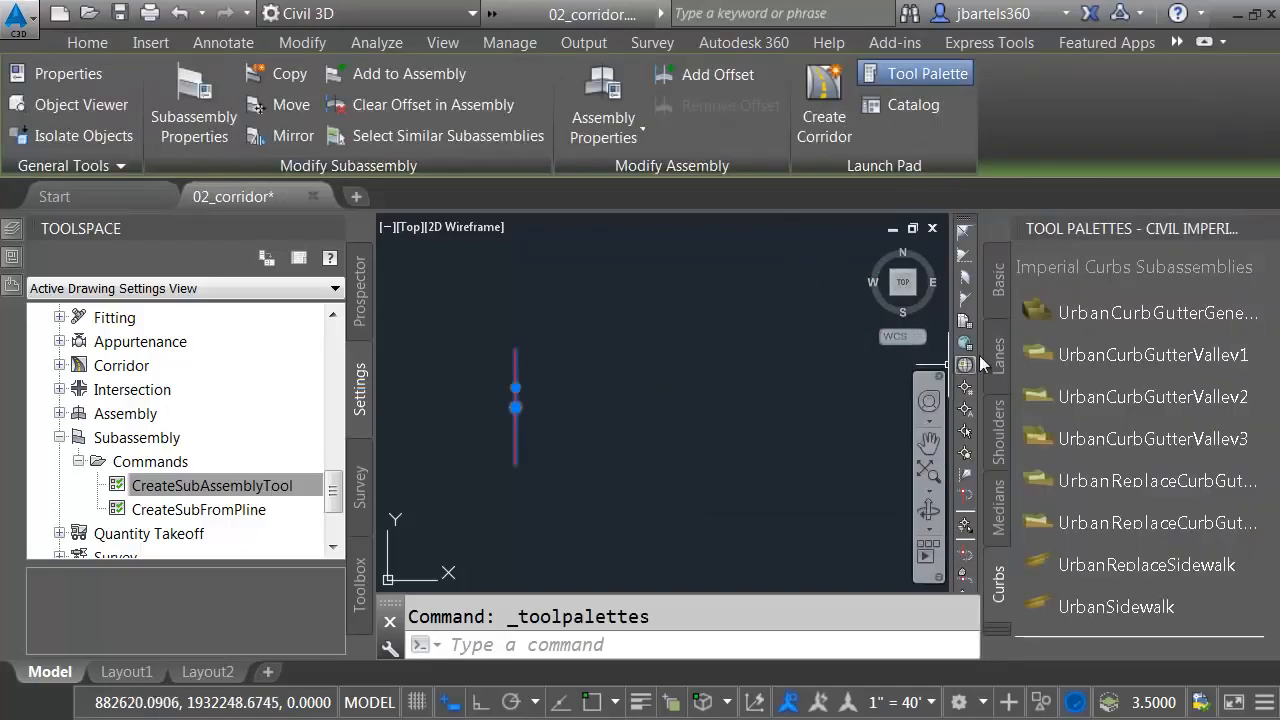
click(997, 355)
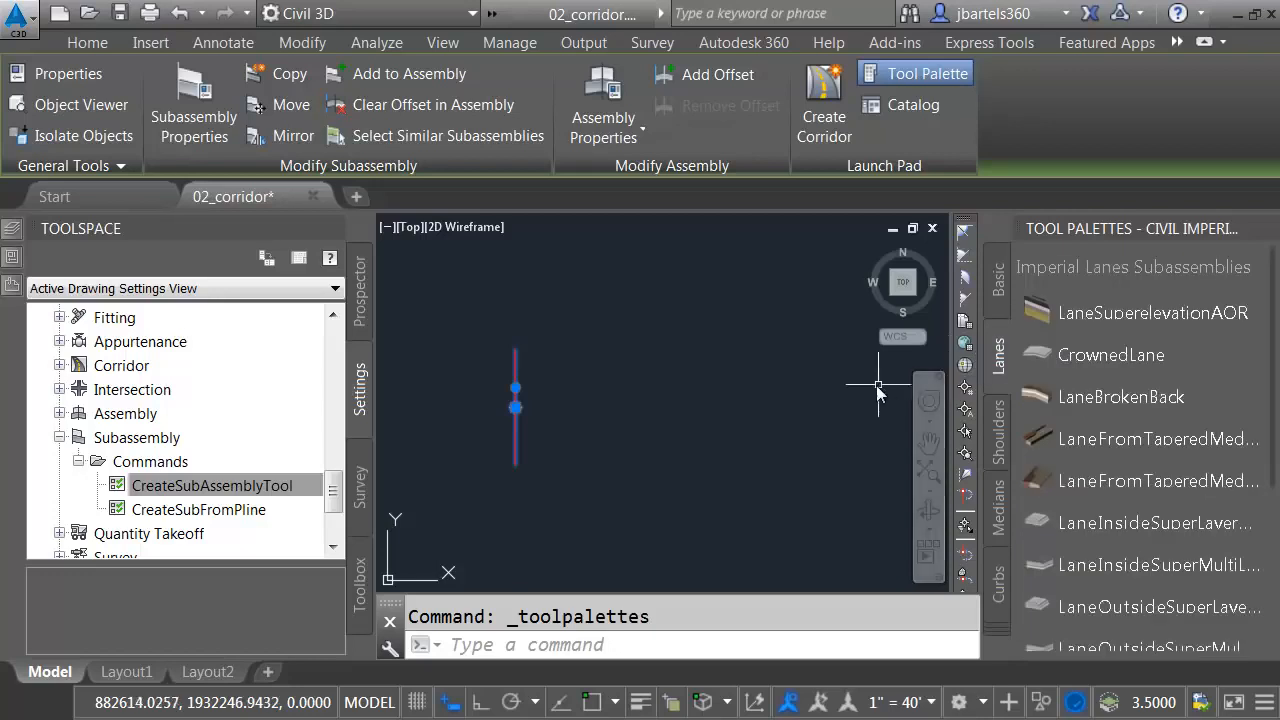
click(1040, 312)
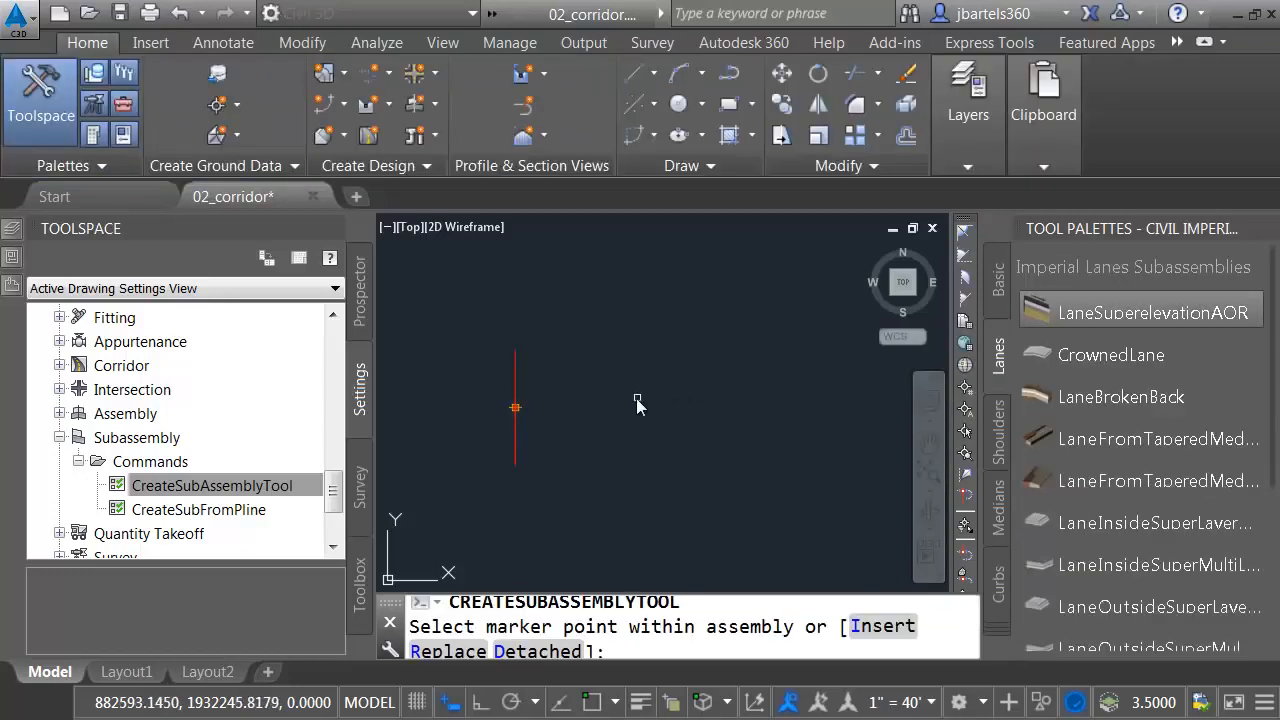
mouse_move(12, 259)
drag(60, 300, 56, 444)
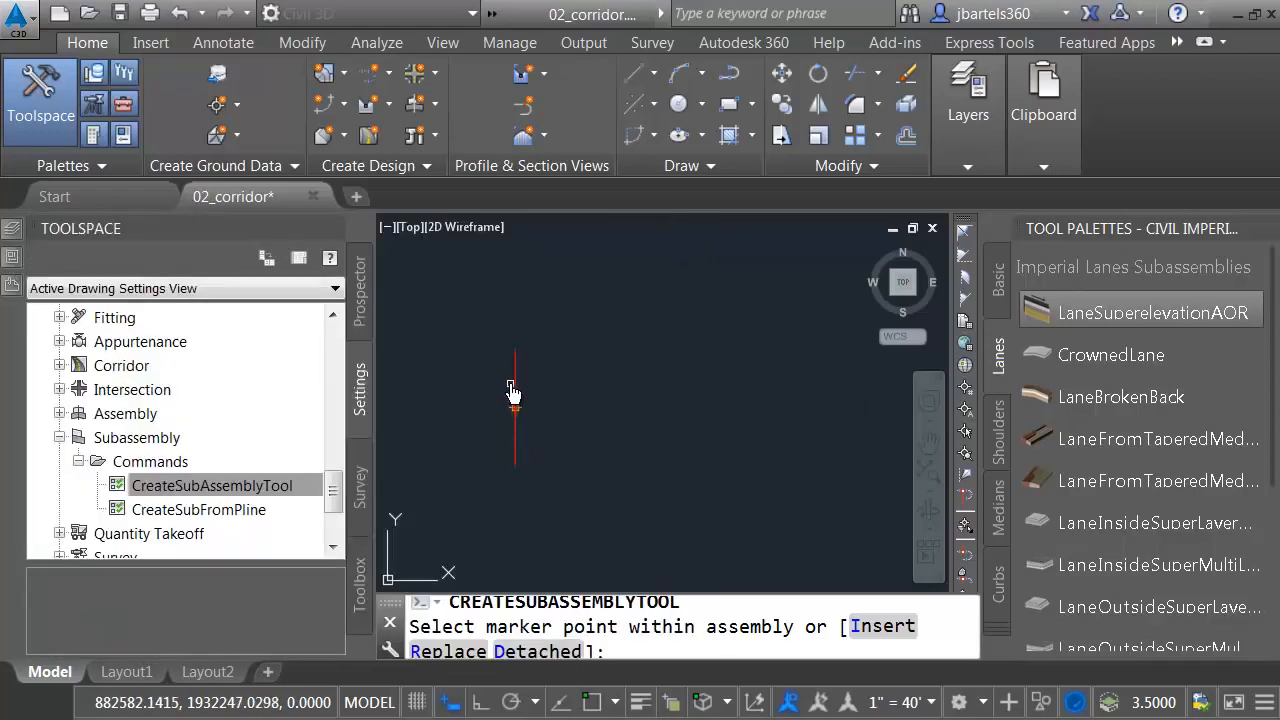
click(514, 390)
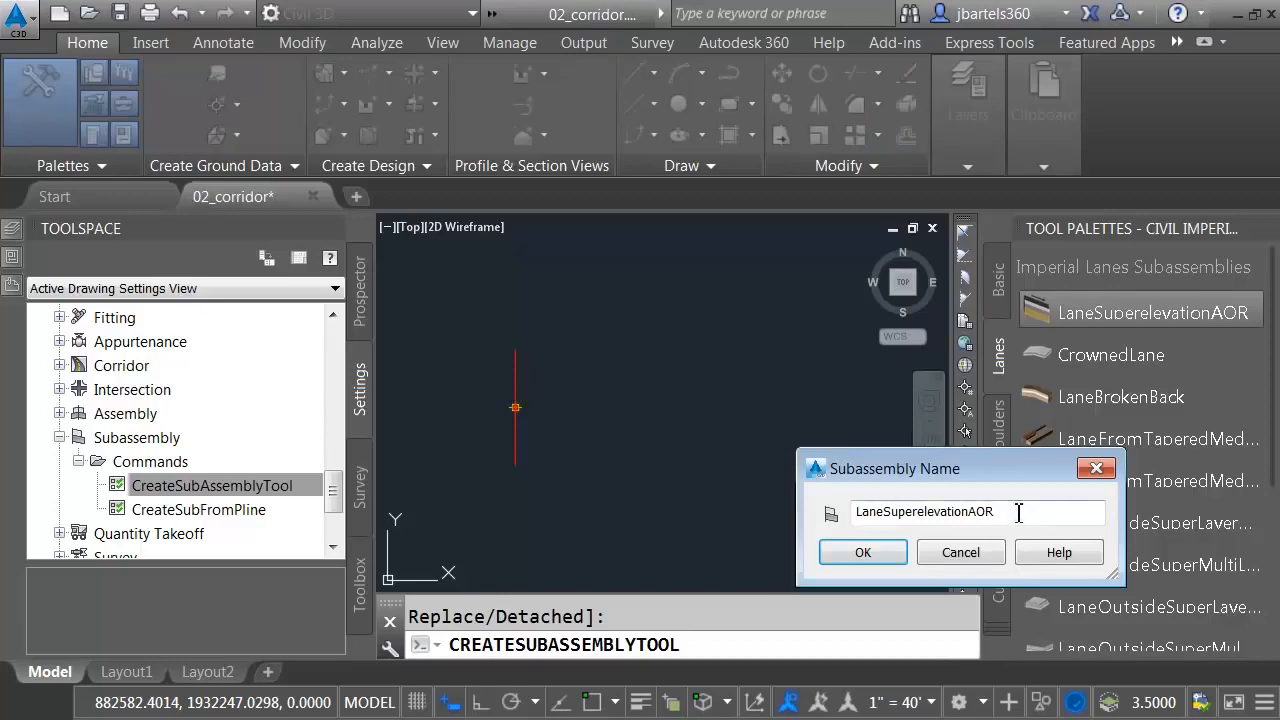
drag(1016, 512, 840, 520)
text(Lane RT)
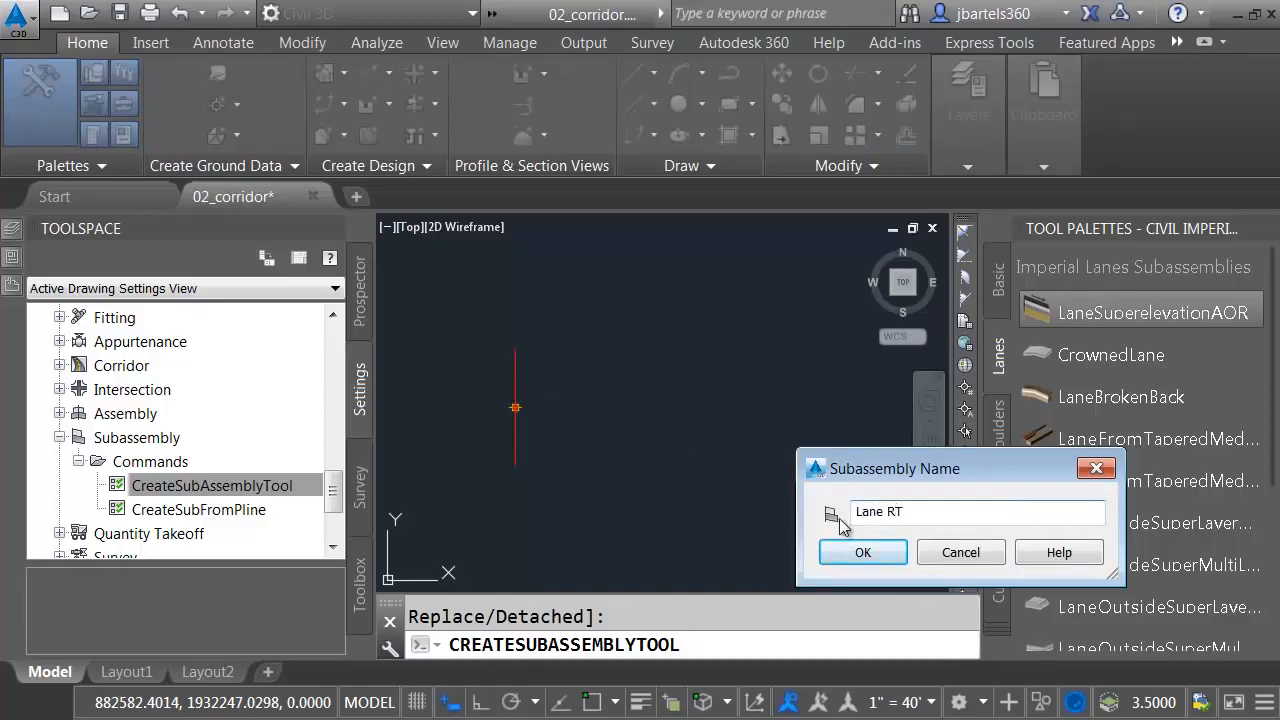
click(866, 551)
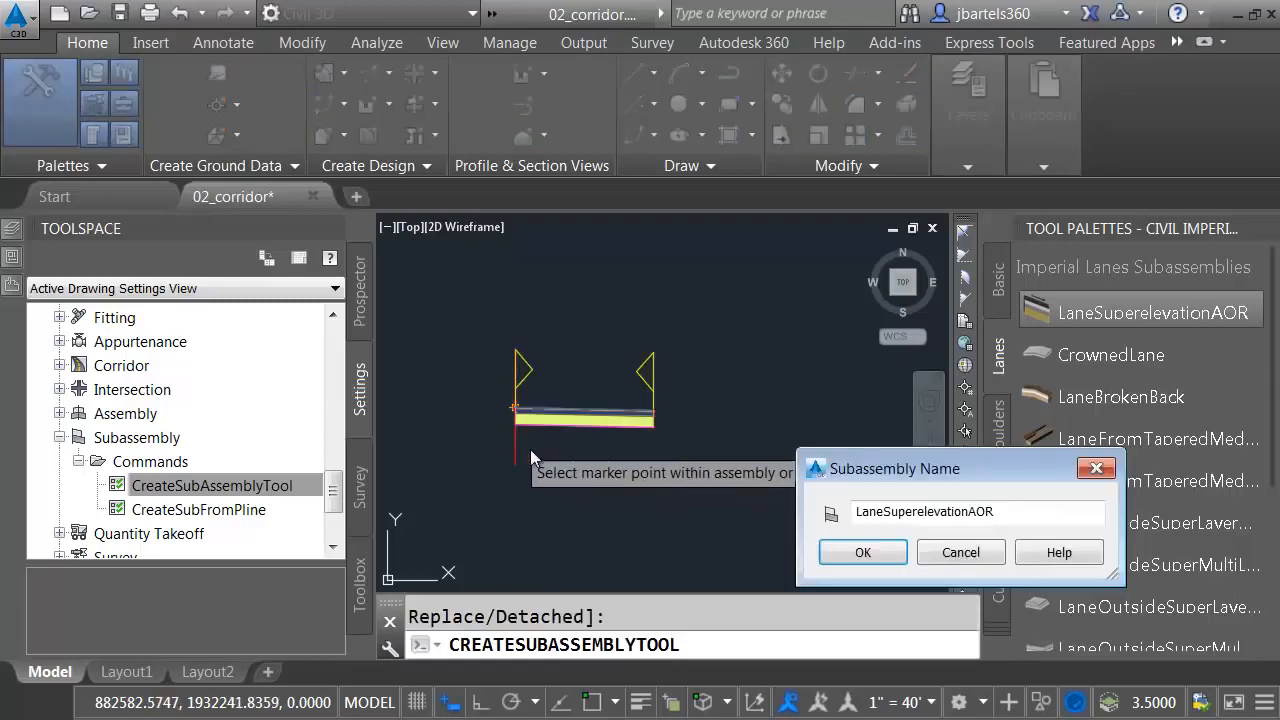
- Name the left-side LaneSuperelevationAOR subassembly Lane LT, end the placement and close the subassembly tool palettes
drag(1000, 512, 859, 518)
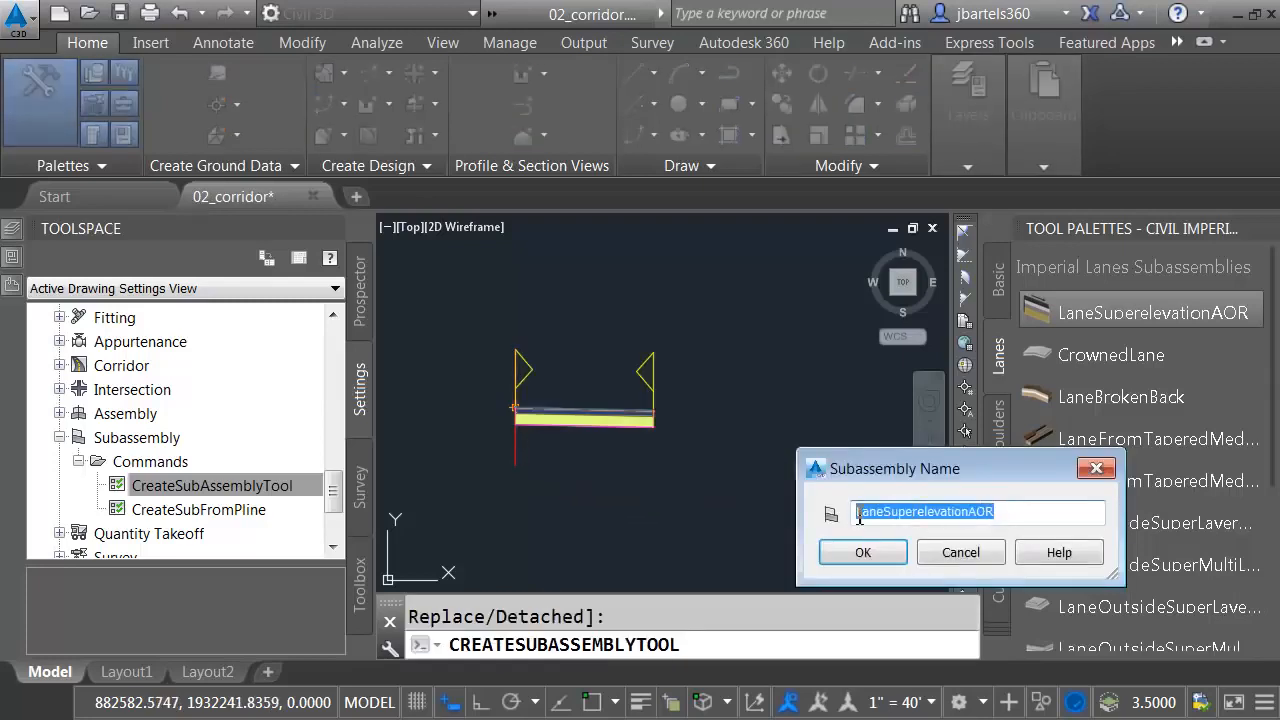
key(BackSpace)
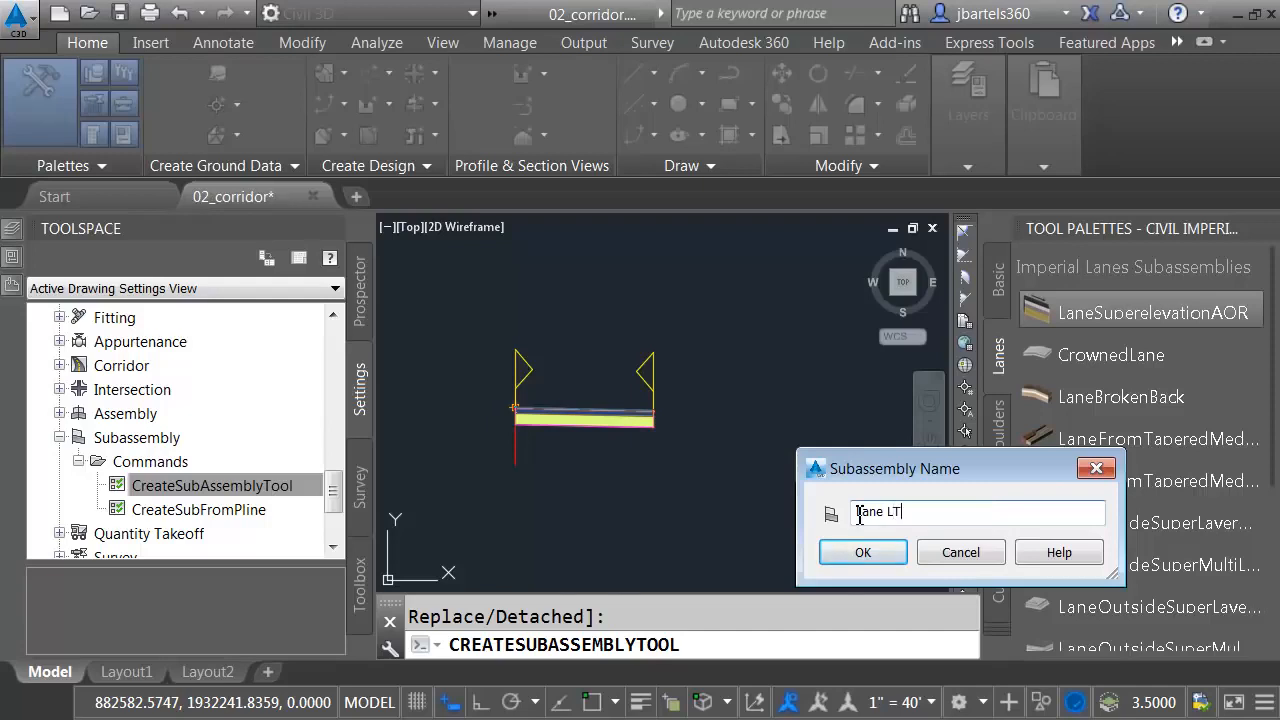
key(Return)
key(Escape)
middle_drag(591, 477, 748, 490)
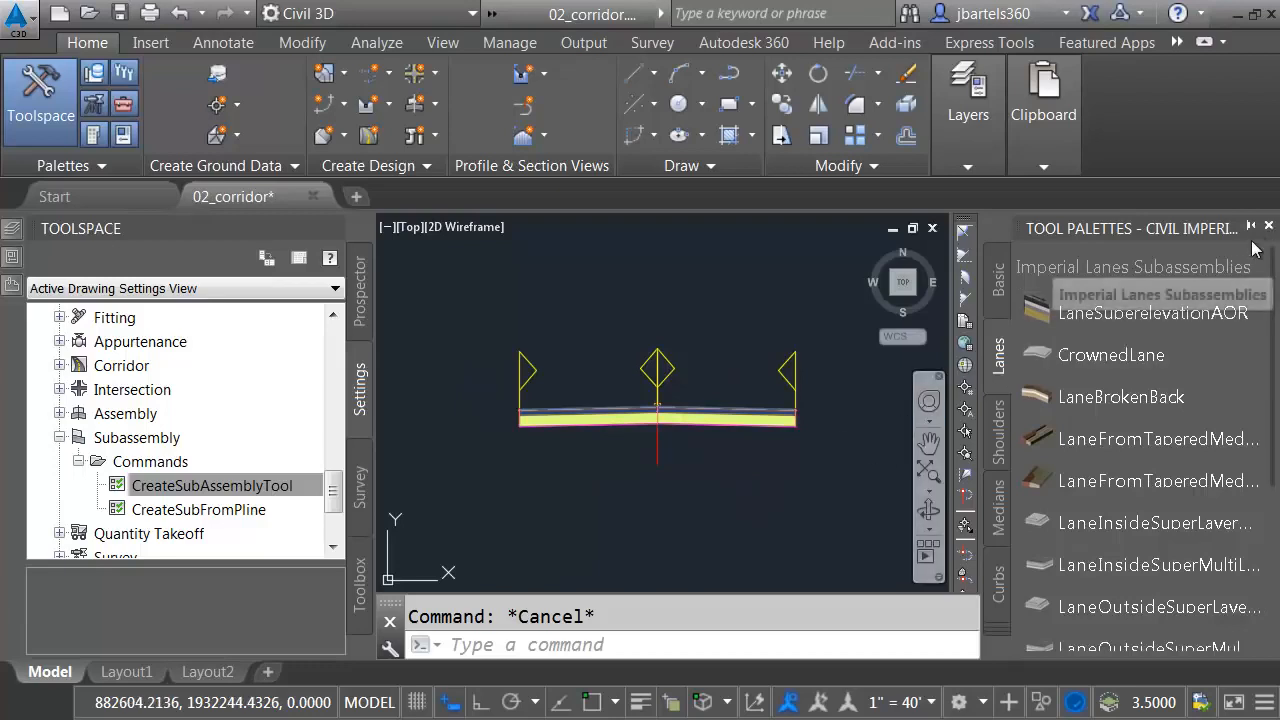
click(1269, 228)
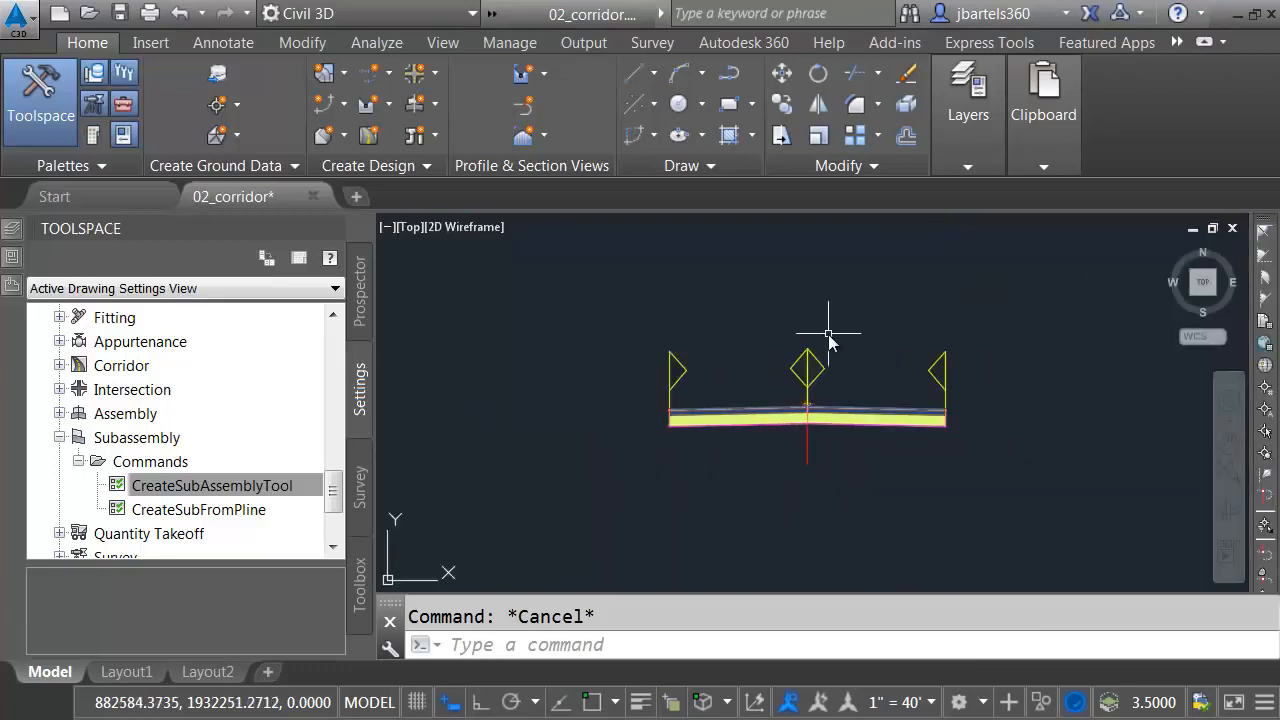
- Open the drawing 03_sample_data.dwg and examine its three contour surfaces
click(89, 13)
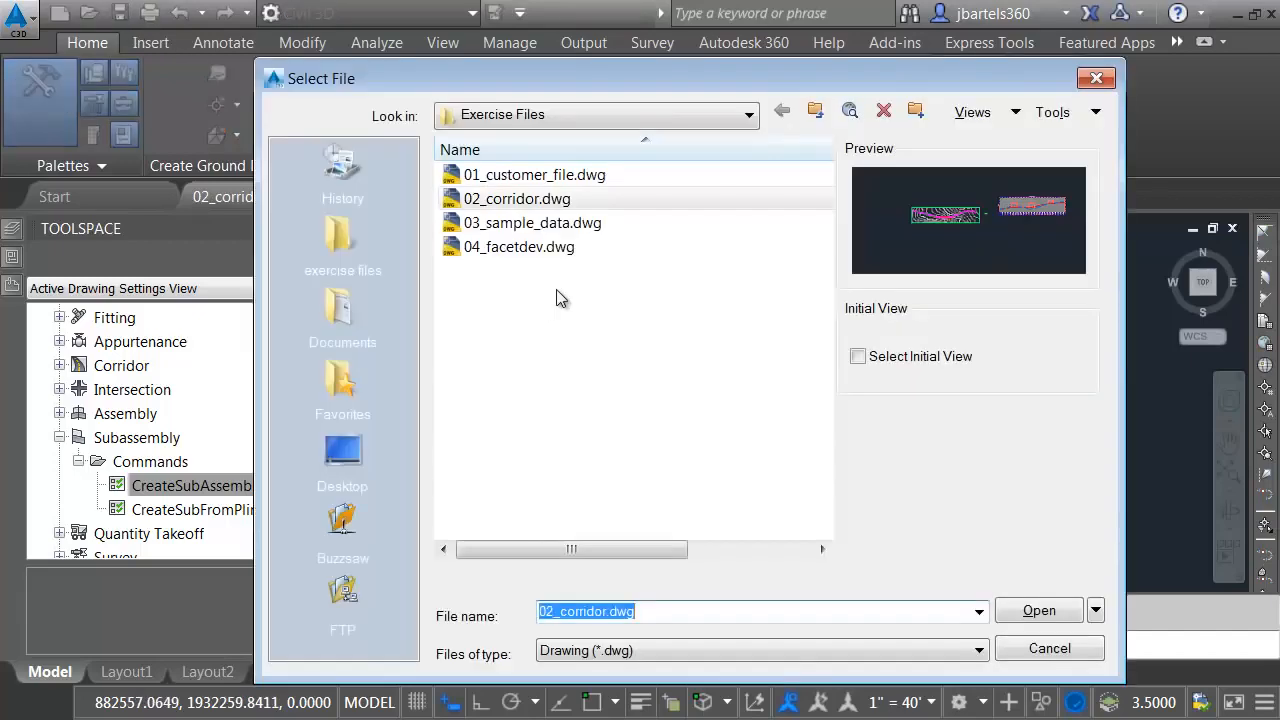
click(529, 222)
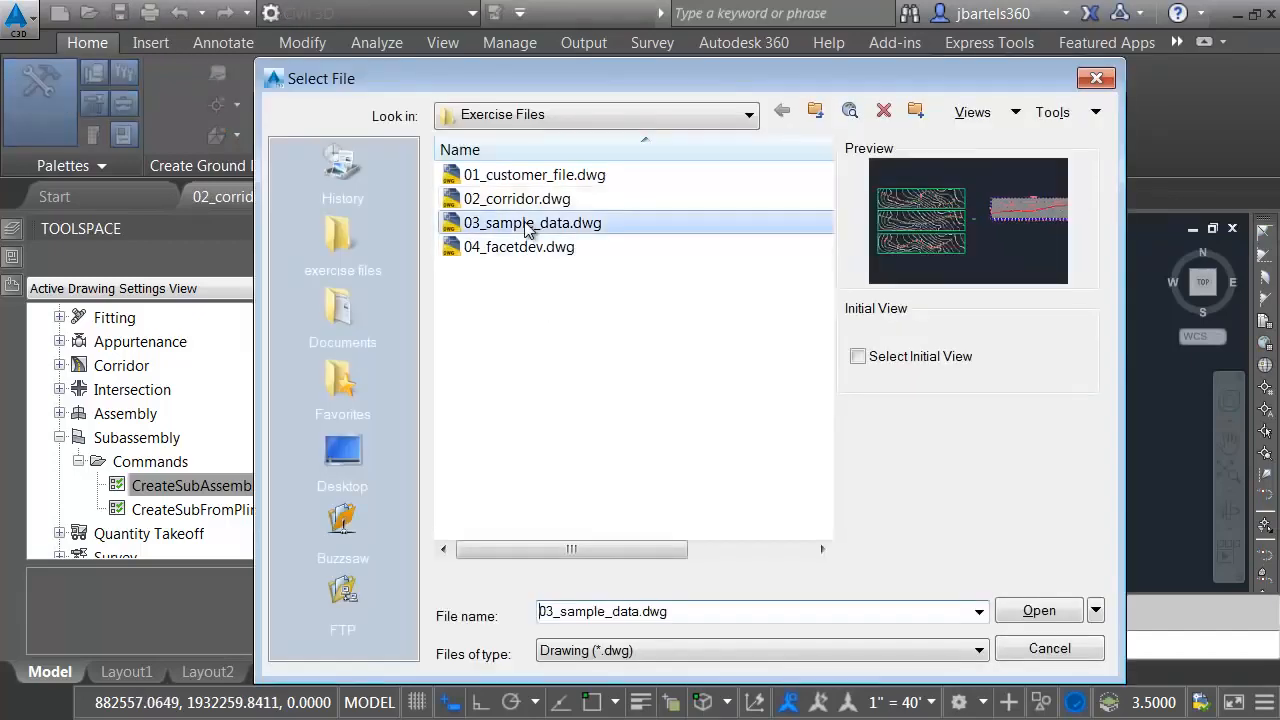
click(1037, 610)
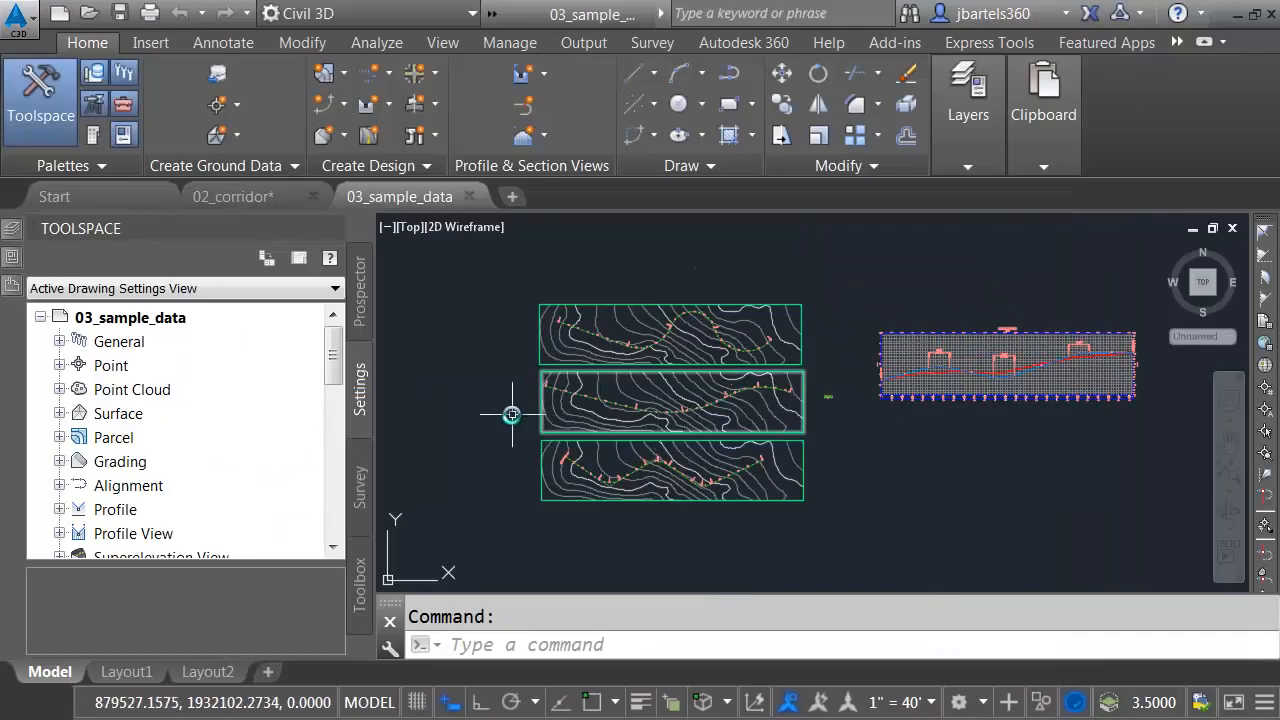
scroll(505, 398, up, 2)
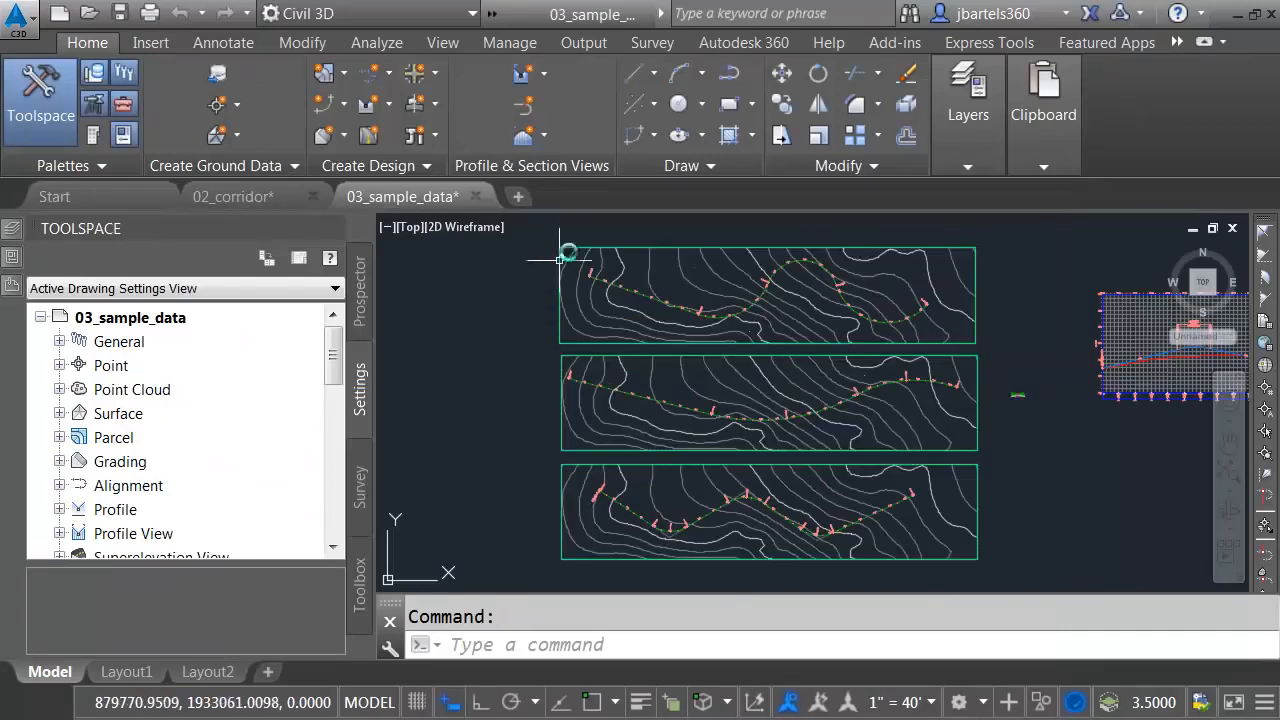
mouse_move(614, 251)
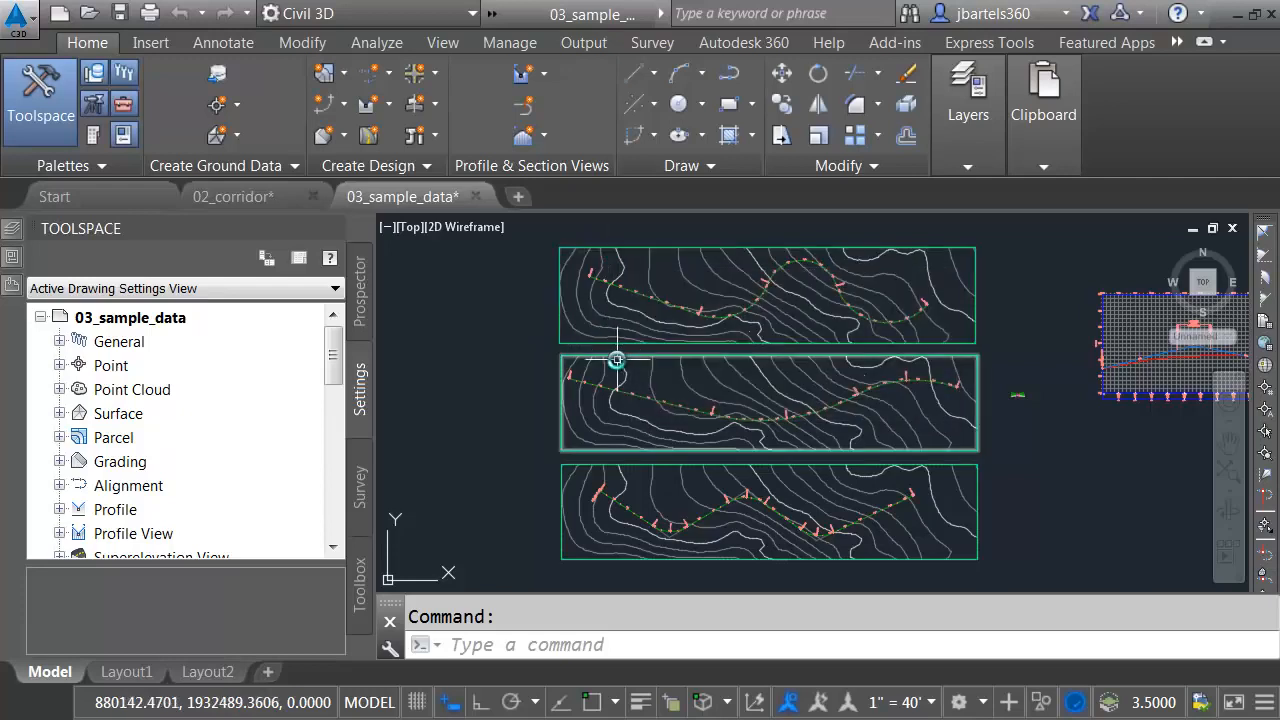
mouse_move(618, 359)
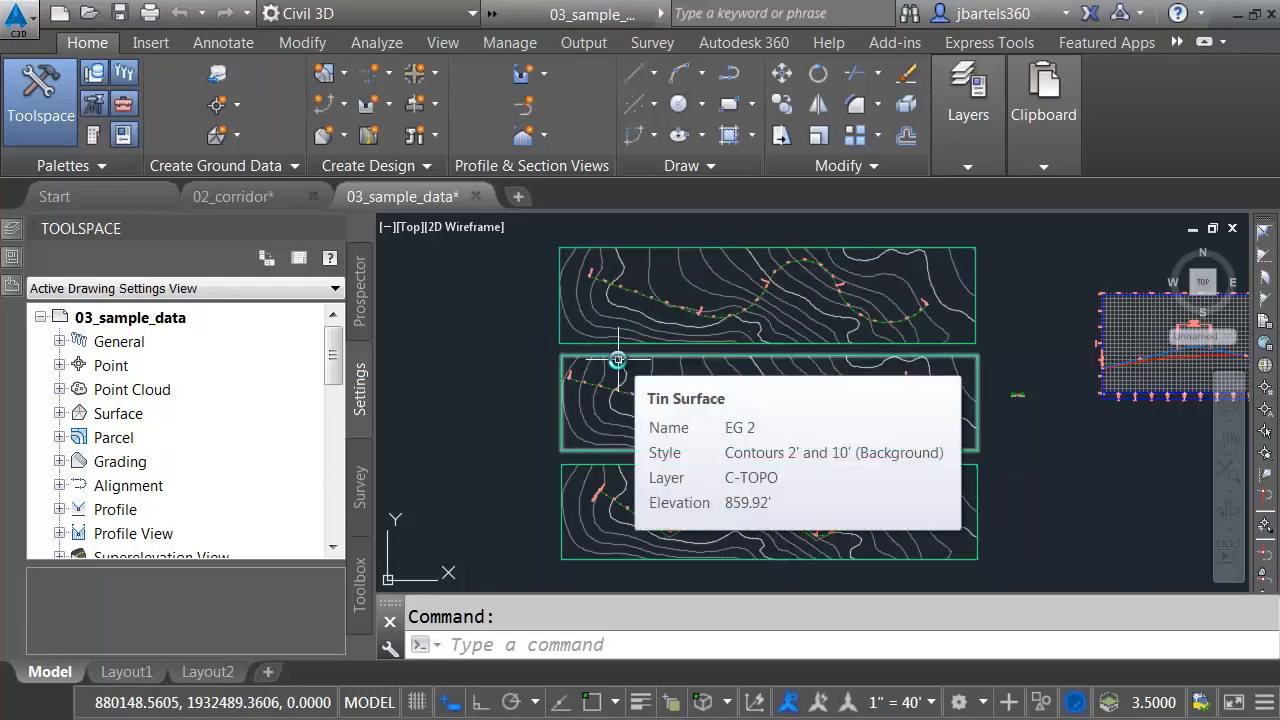
mouse_move(619, 472)
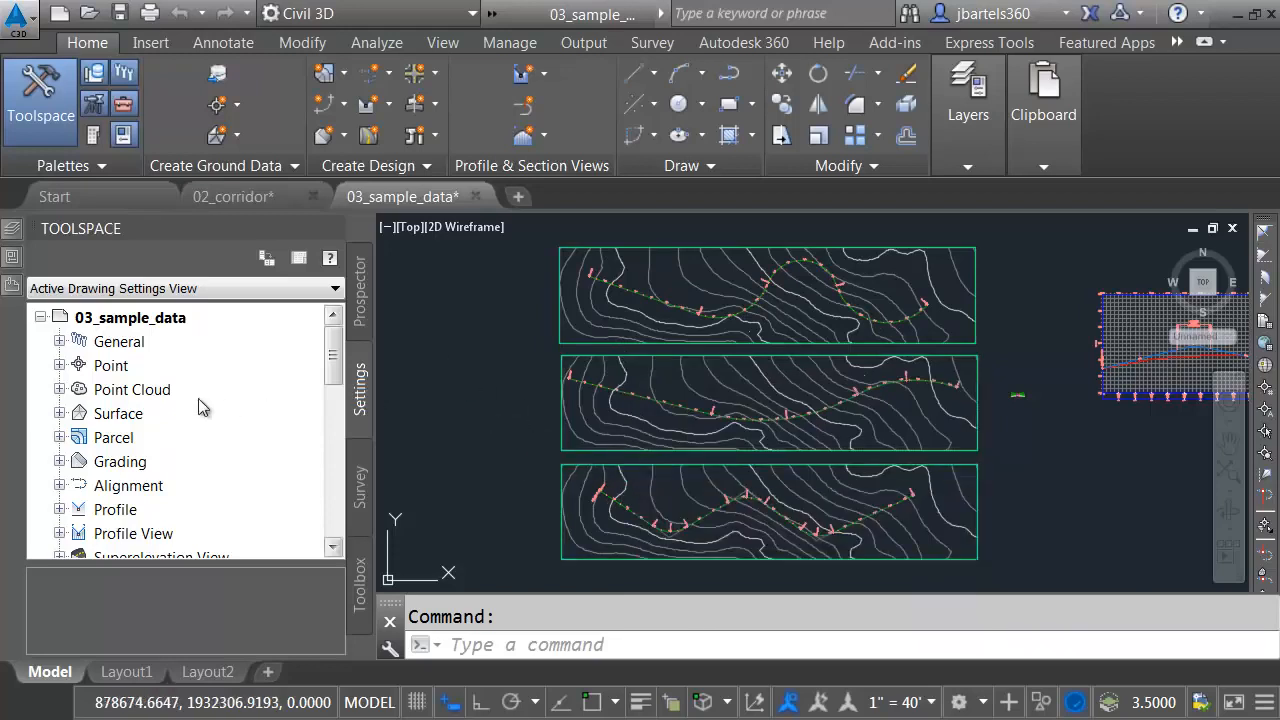
- Find the references to the surface style Contours 2' and 10' (Background) and browse to its Drawing Settings\Surface reference
click(59, 413)
click(78, 437)
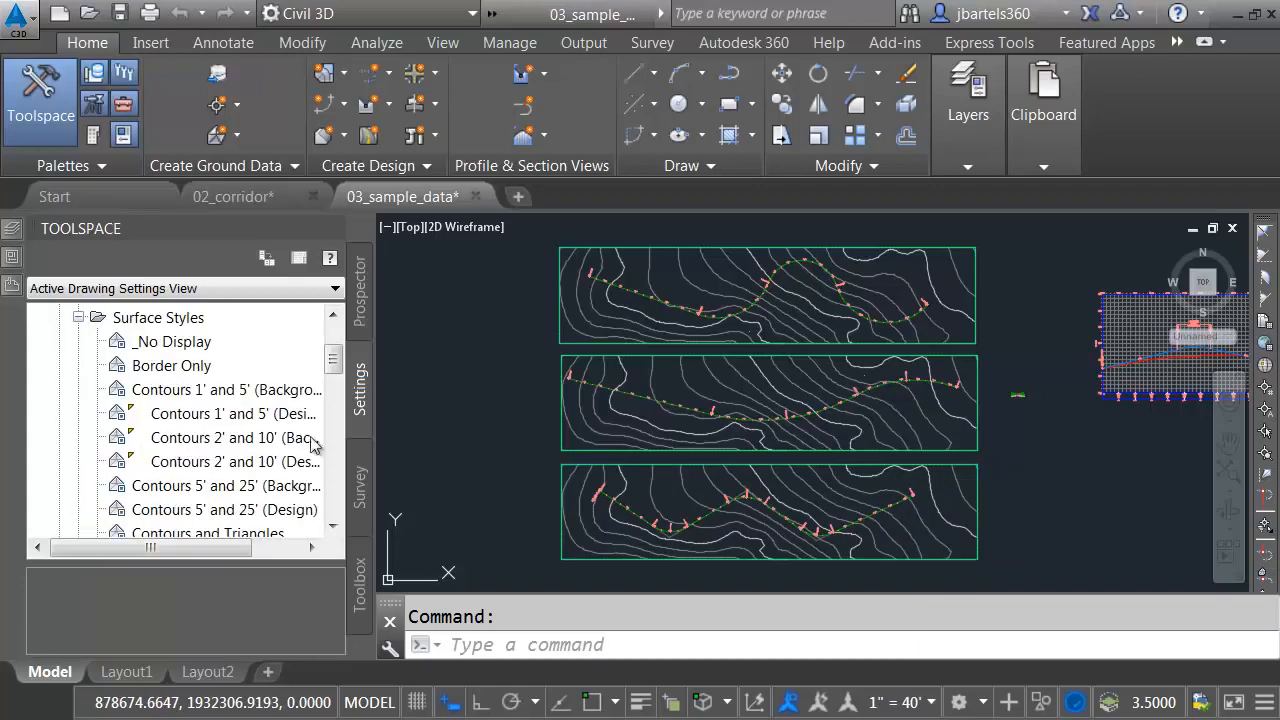
drag(377, 450, 467, 452)
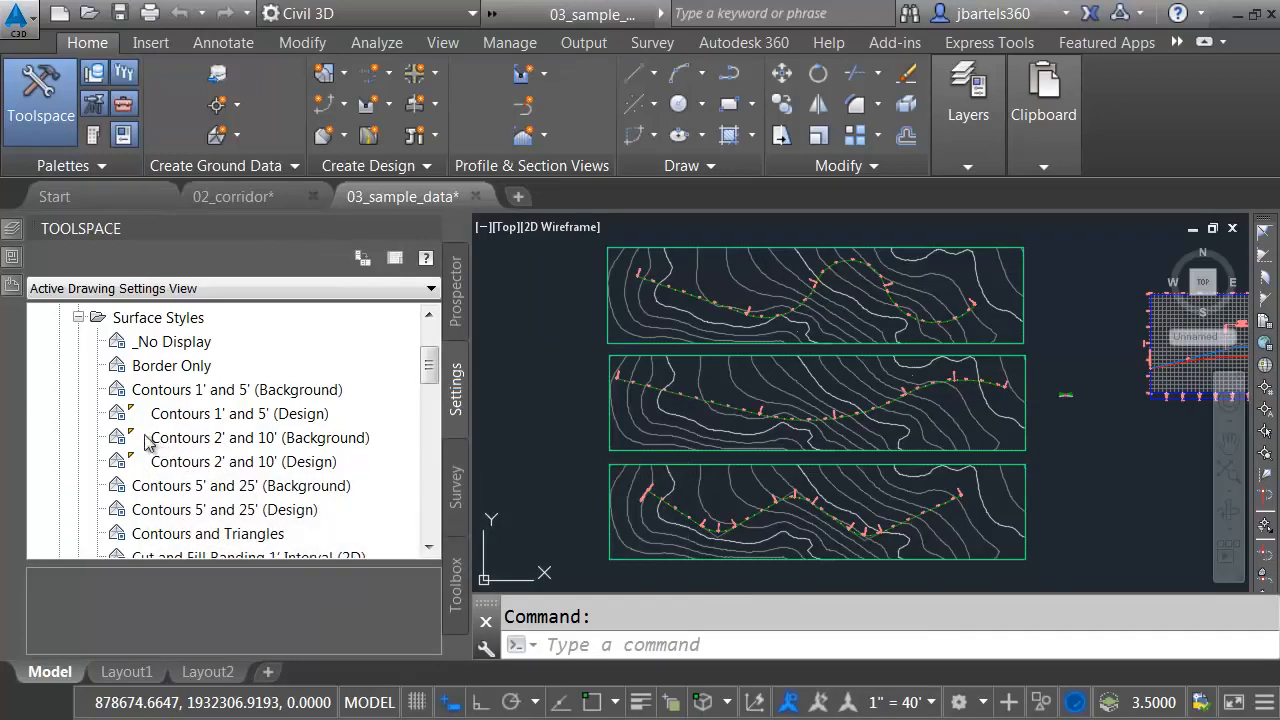
right_click(204, 444)
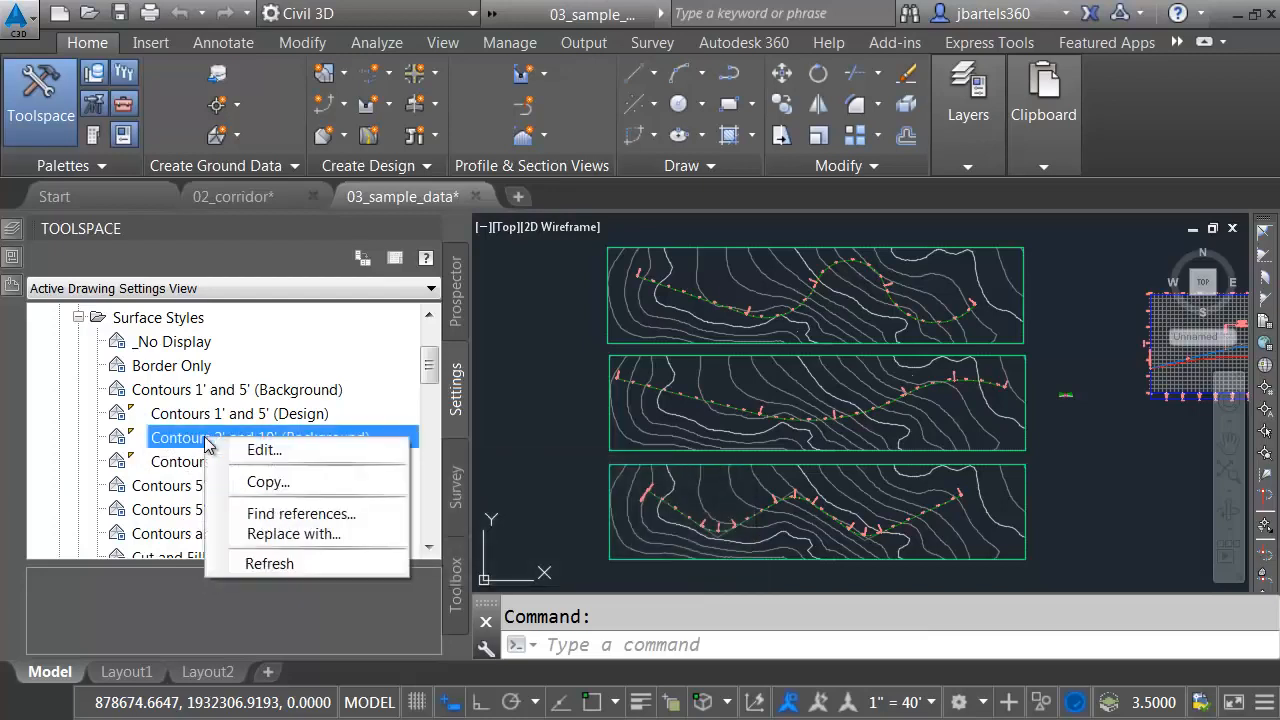
click(249, 515)
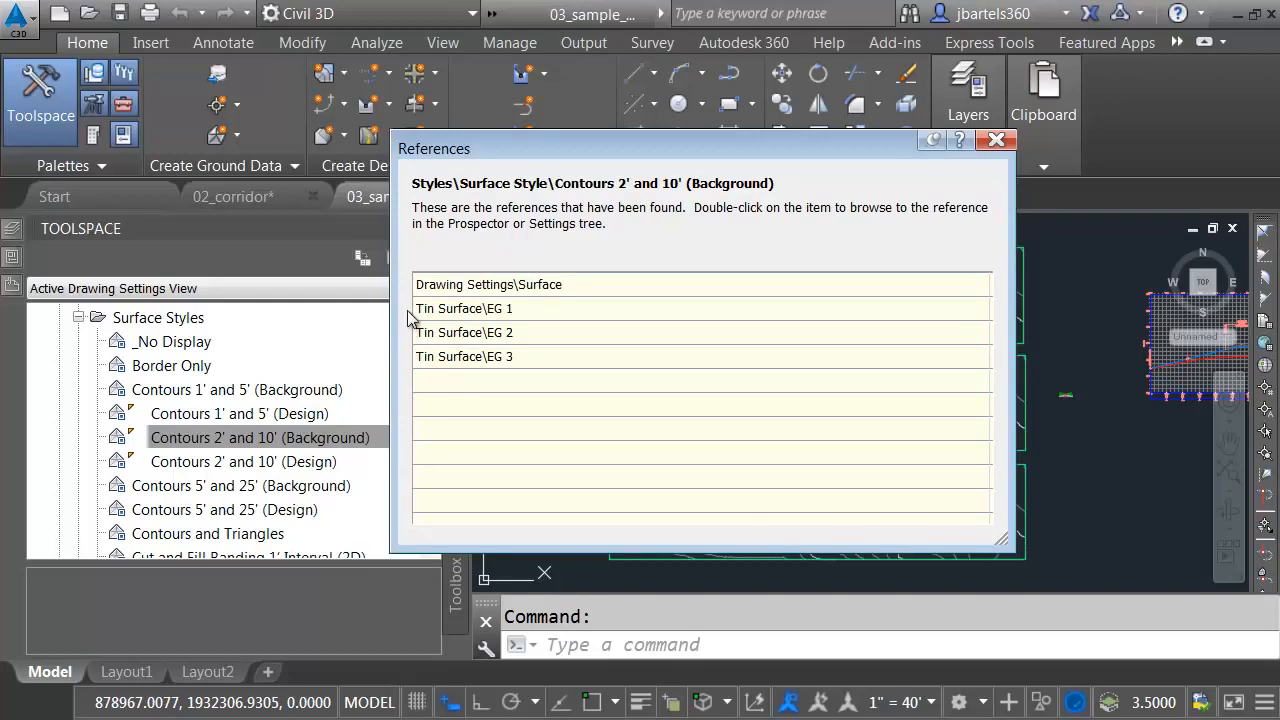
right_click(492, 287)
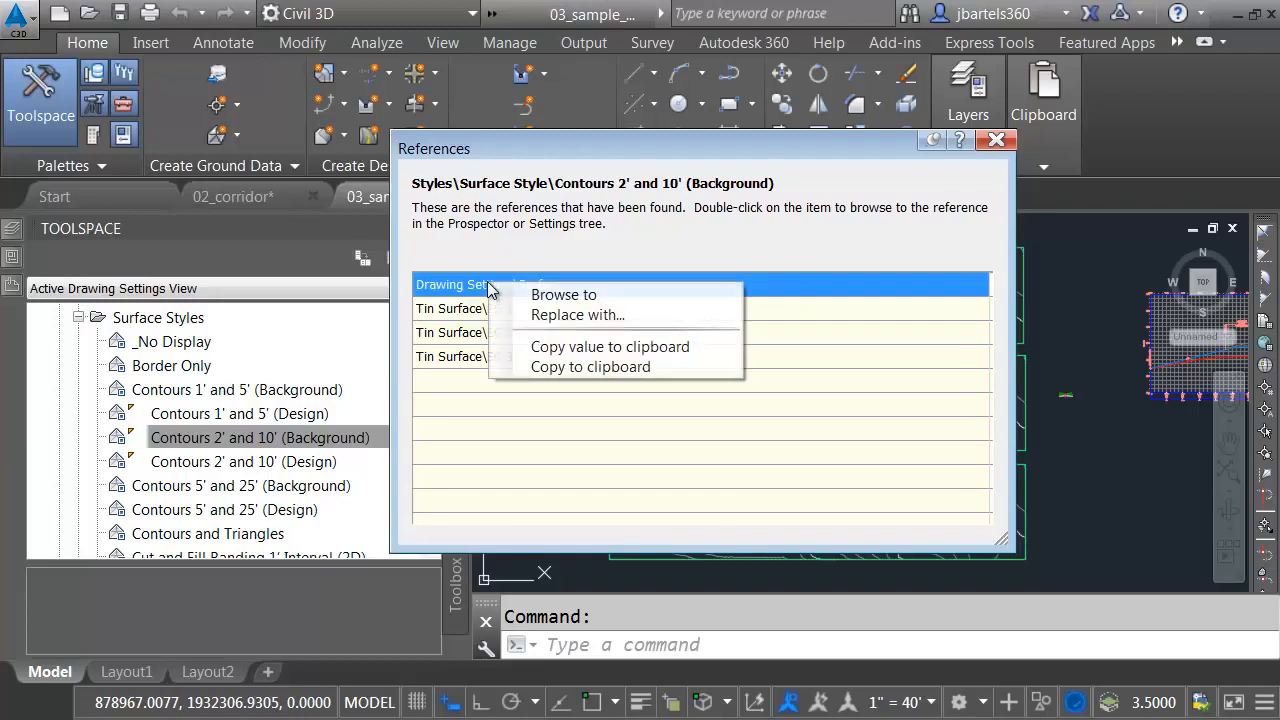
click(563, 295)
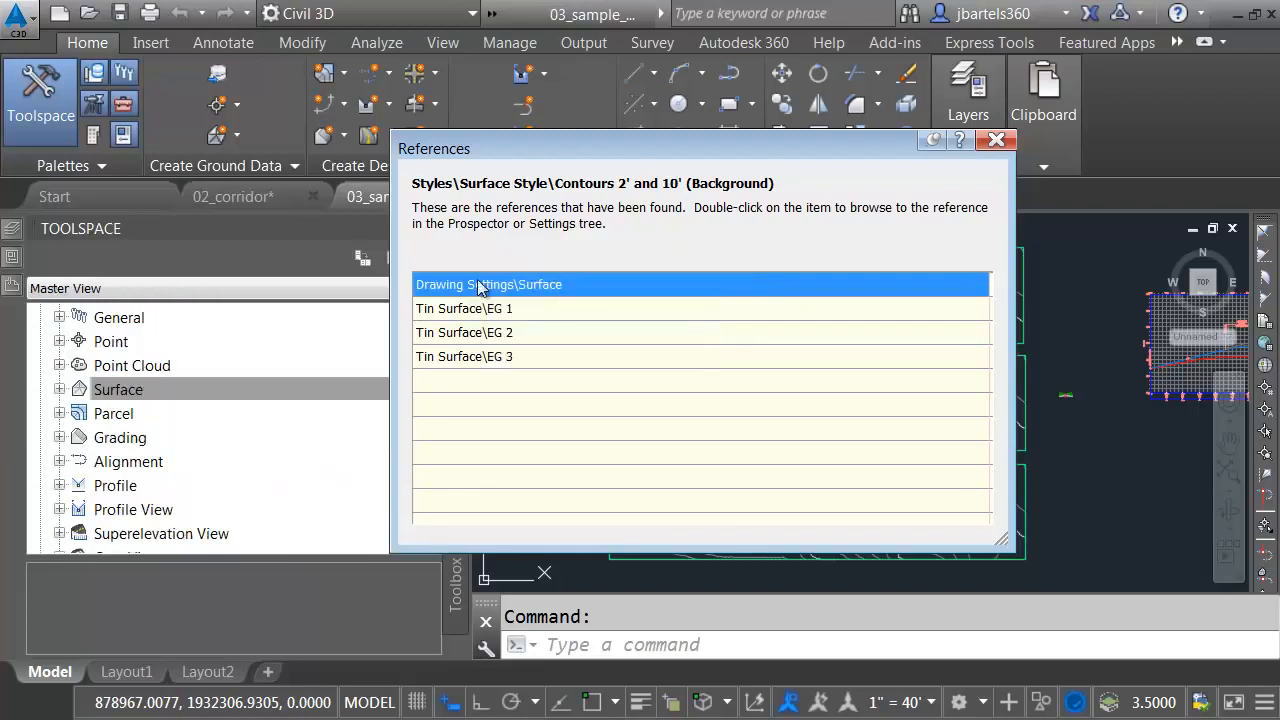
- Set Surface Default Style to Contours 1' and 5' (Design) in the Surface feature settings and close the references list
right_click(118, 393)
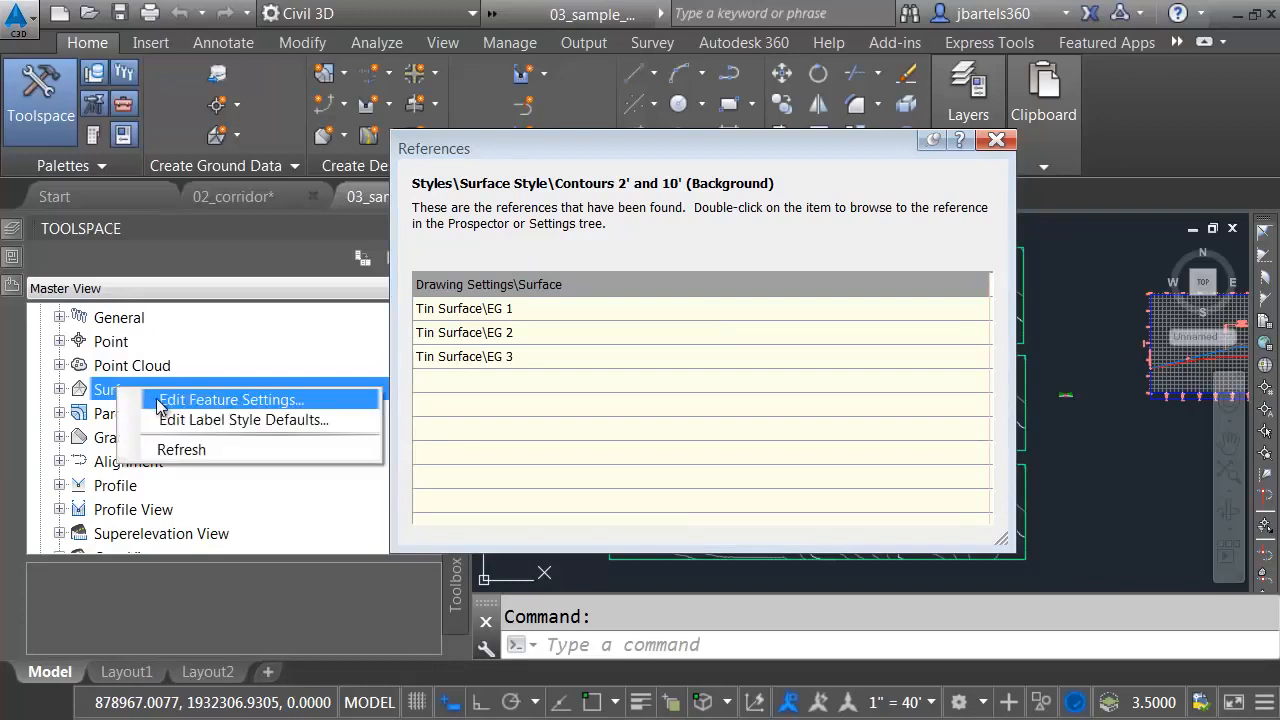
click(160, 400)
click(298, 184)
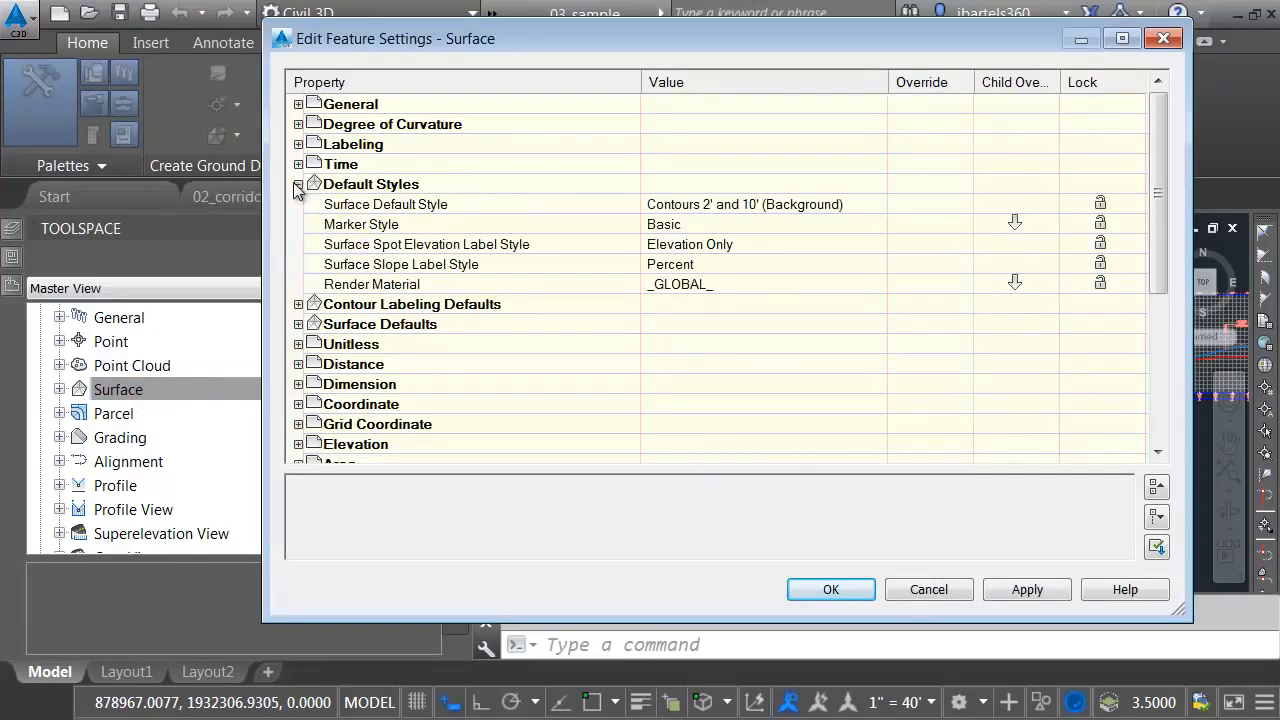
click(855, 204)
click(877, 205)
click(696, 254)
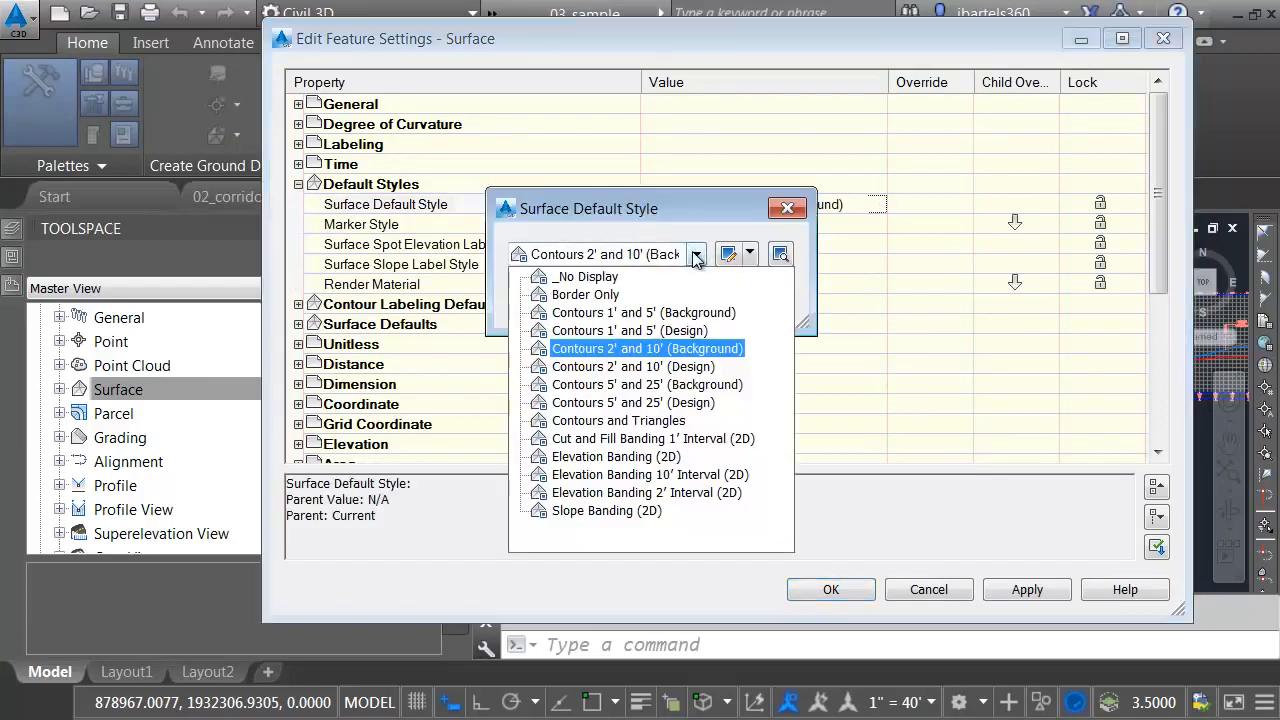
click(626, 330)
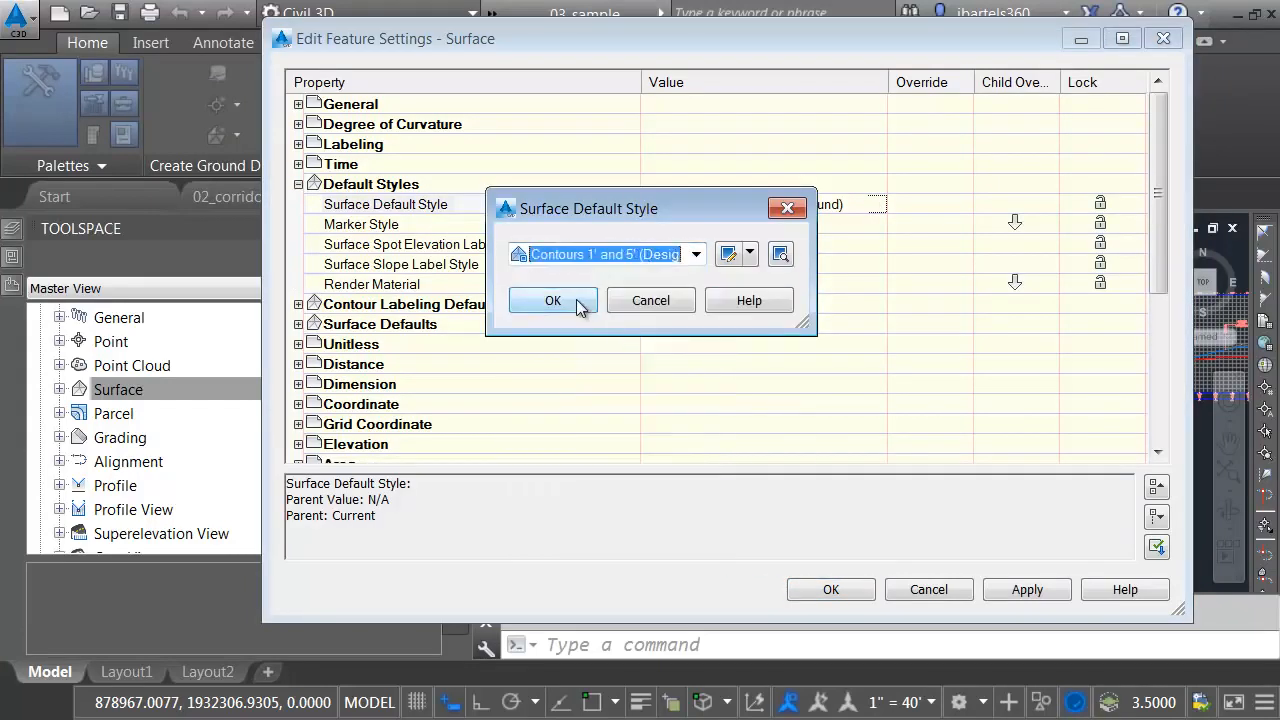
click(580, 301)
click(825, 589)
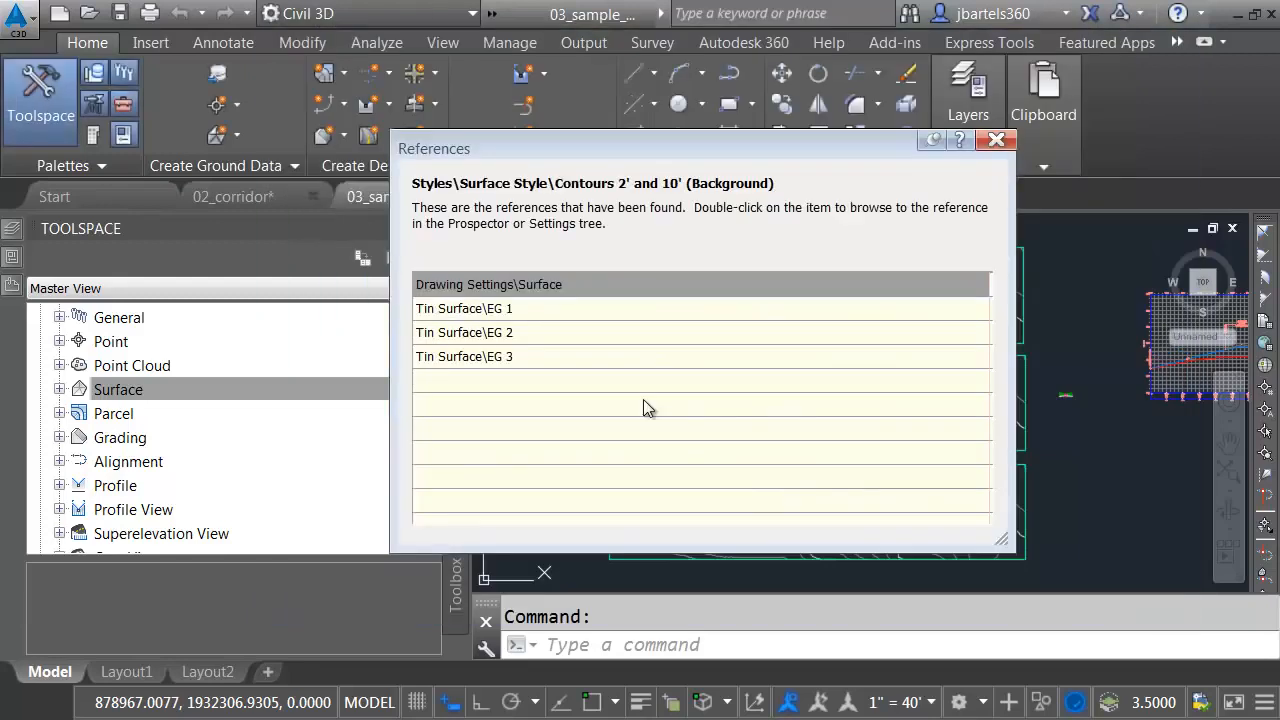
click(996, 140)
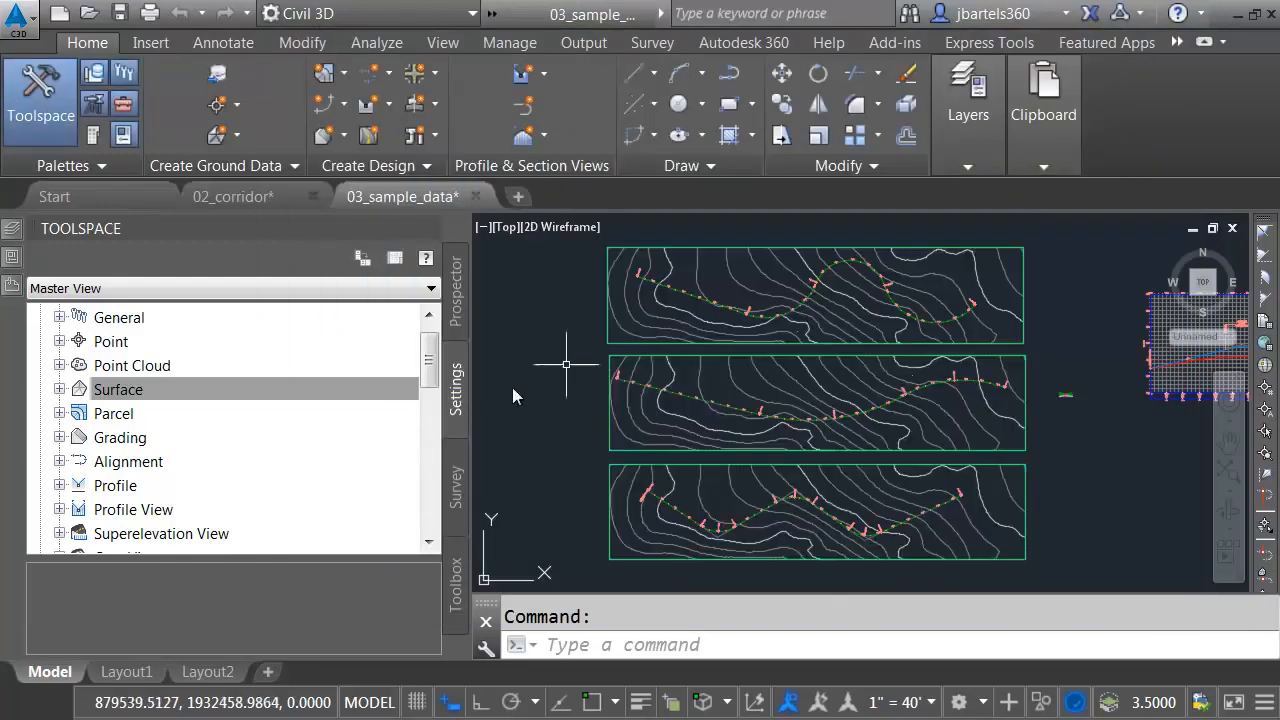
- Check the references to the surface style Contours 2' and 10' (Background) again
click(59, 390)
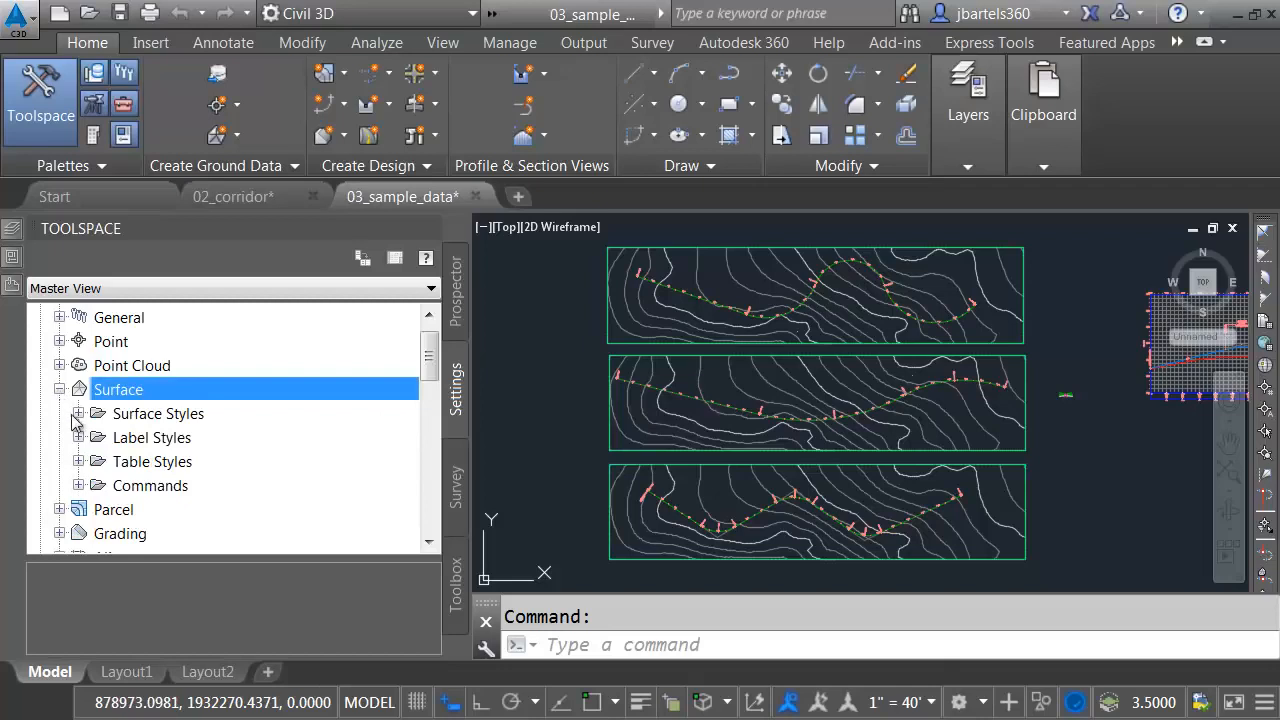
click(77, 414)
right_click(190, 444)
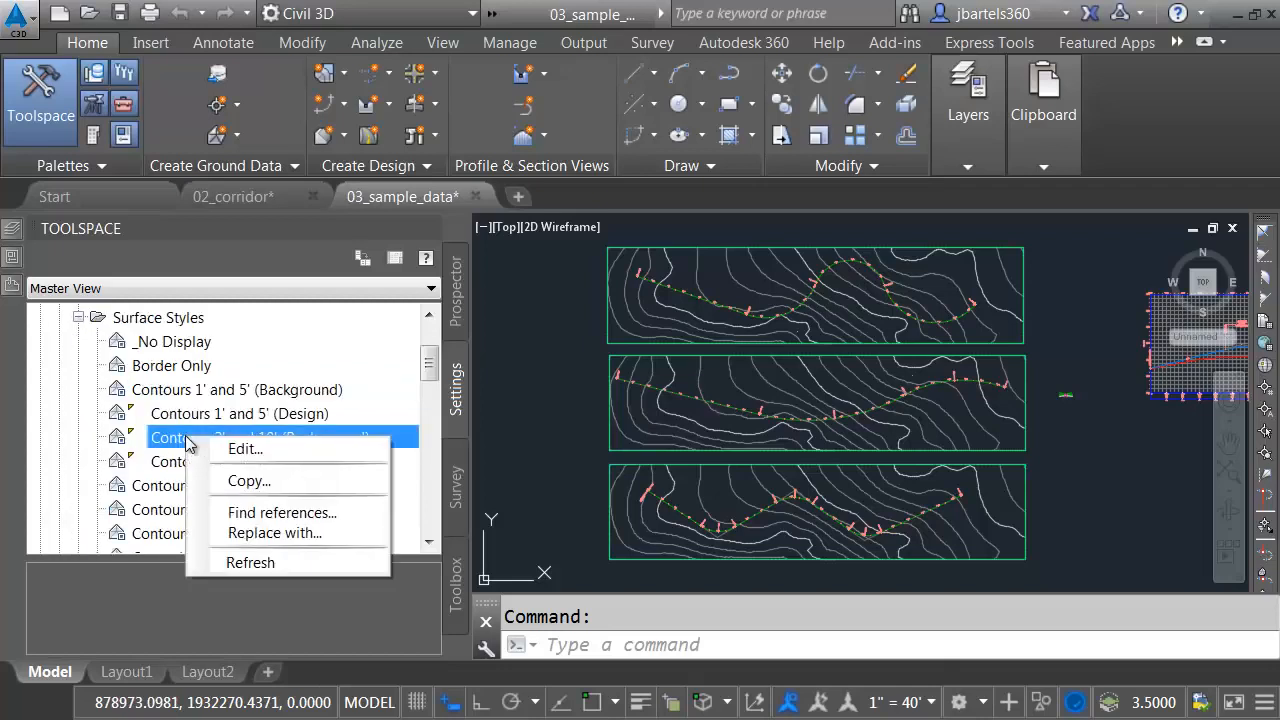
click(226, 512)
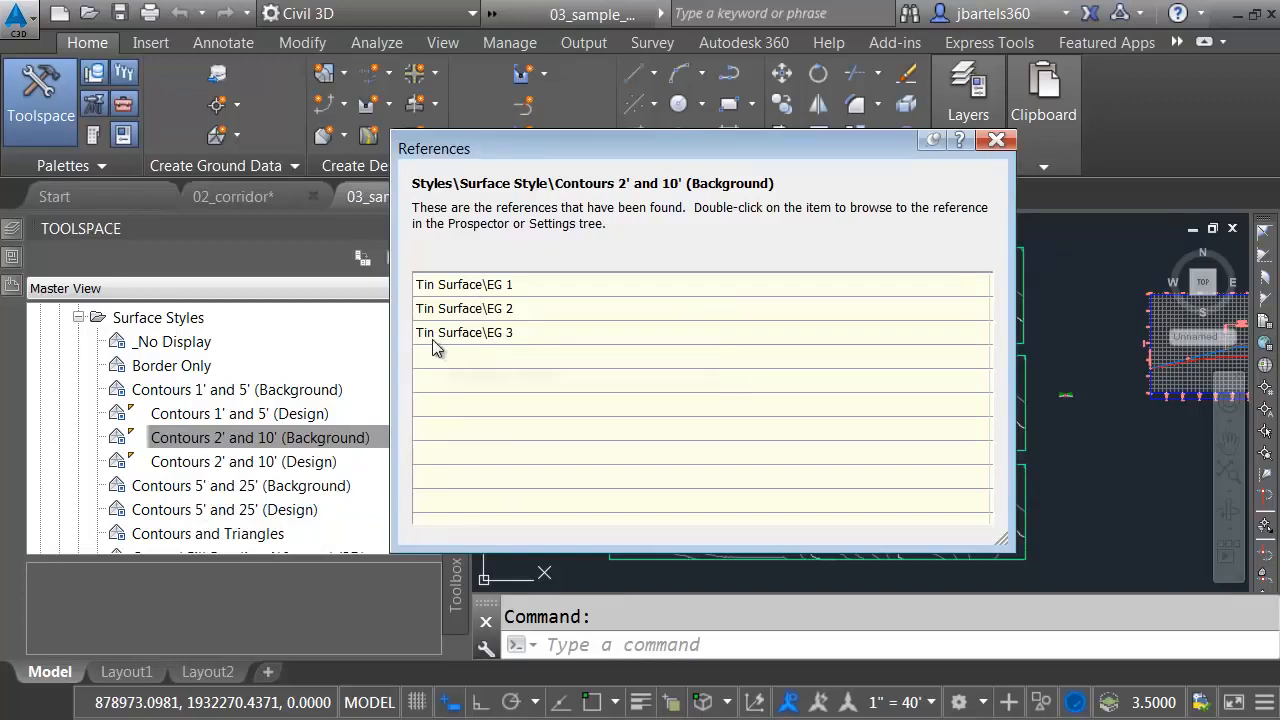
click(368, 375)
- Replace all uses of the surface style Contours 2' and 10' (Background) with Elevation Banding (2D) and close the references list
right_click(209, 441)
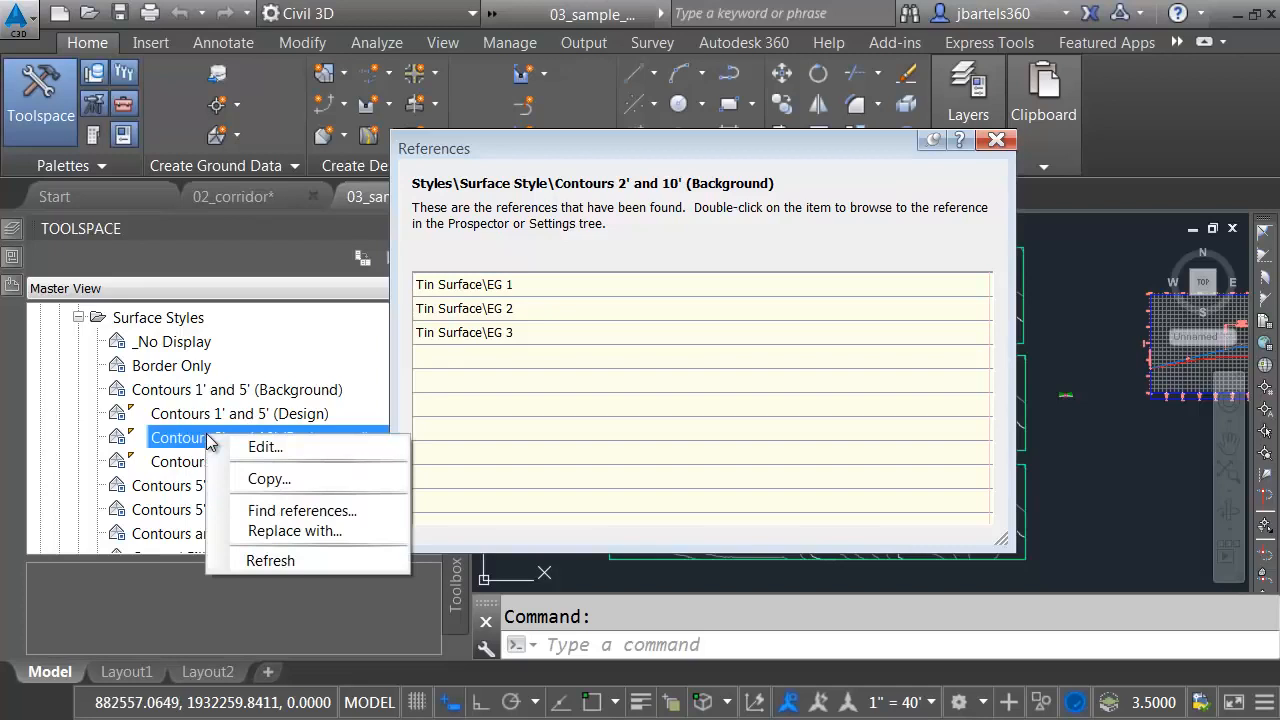
click(250, 533)
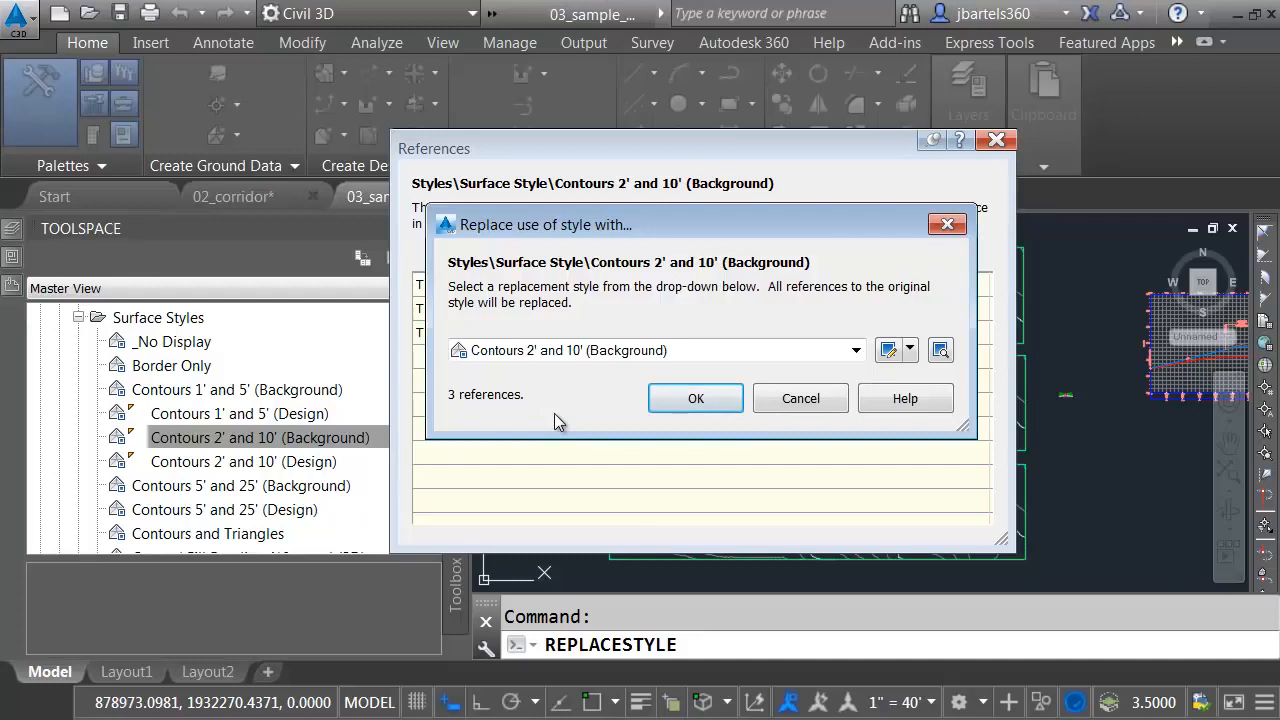
click(856, 350)
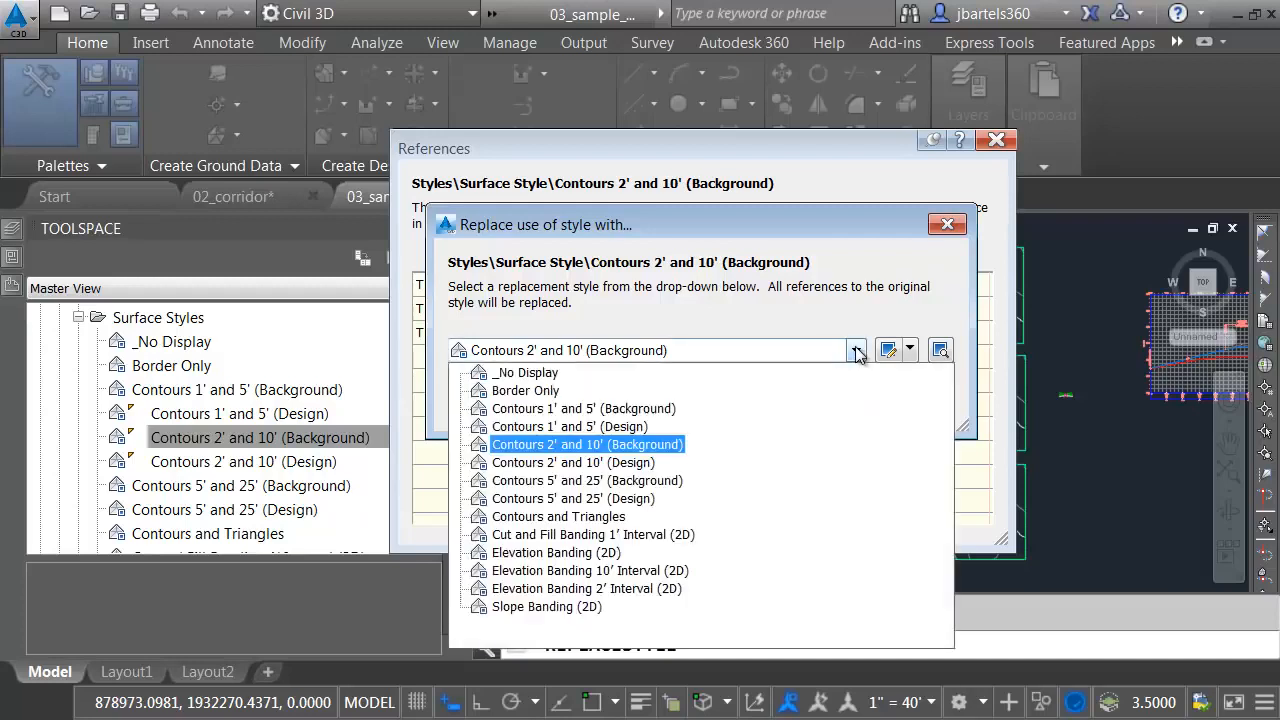
click(548, 552)
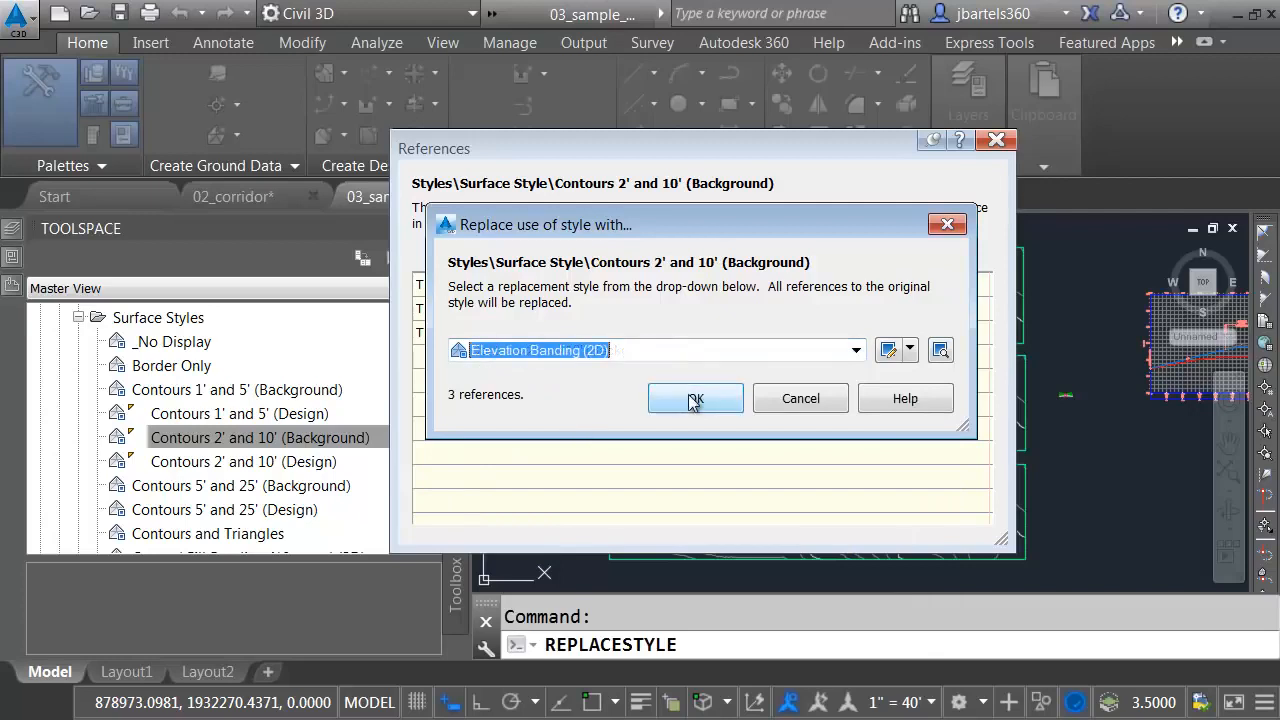
click(695, 398)
click(996, 140)
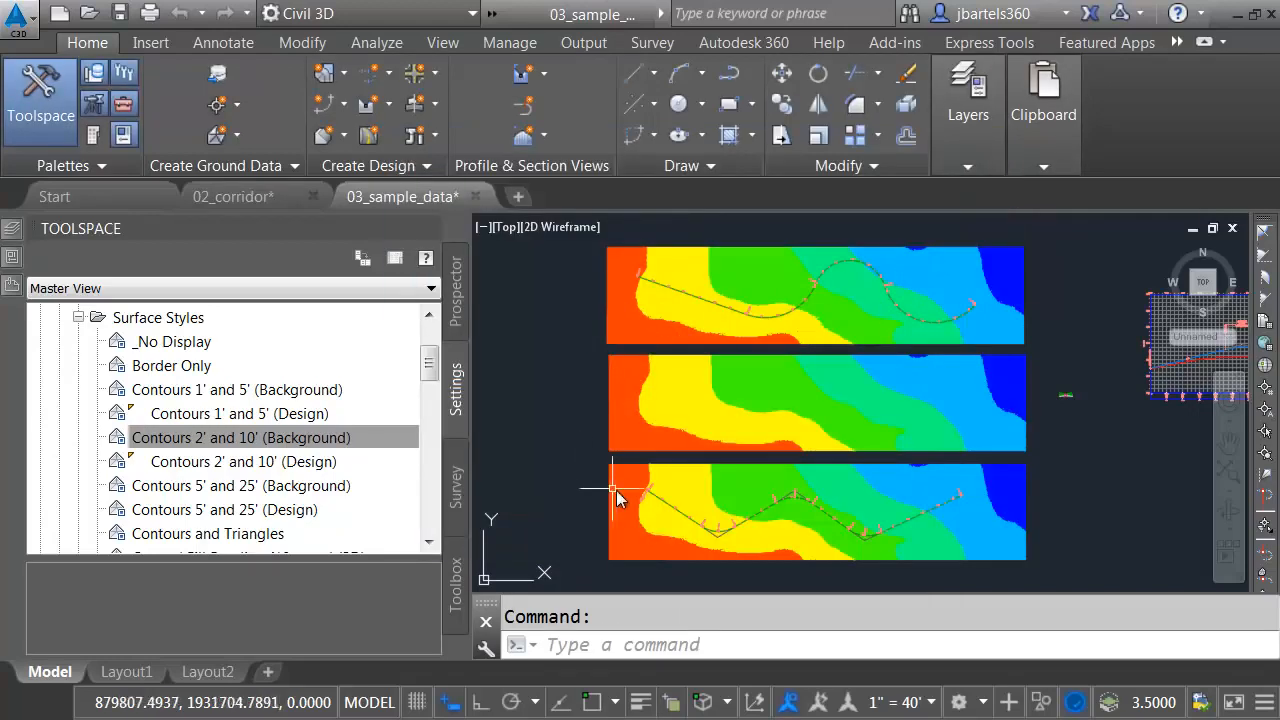
click(205, 445)
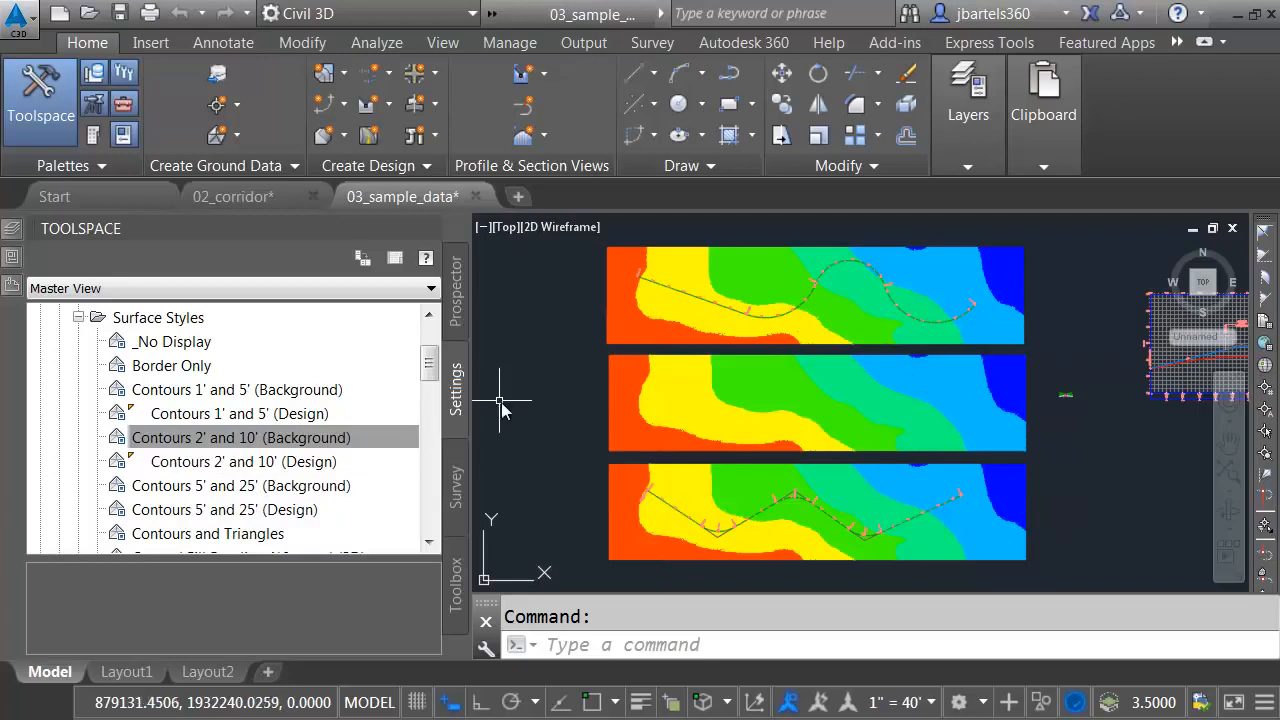
- Open the drawing 04_facetdev.dwg and view the pipe crossing in plan near station 12+00
click(90, 14)
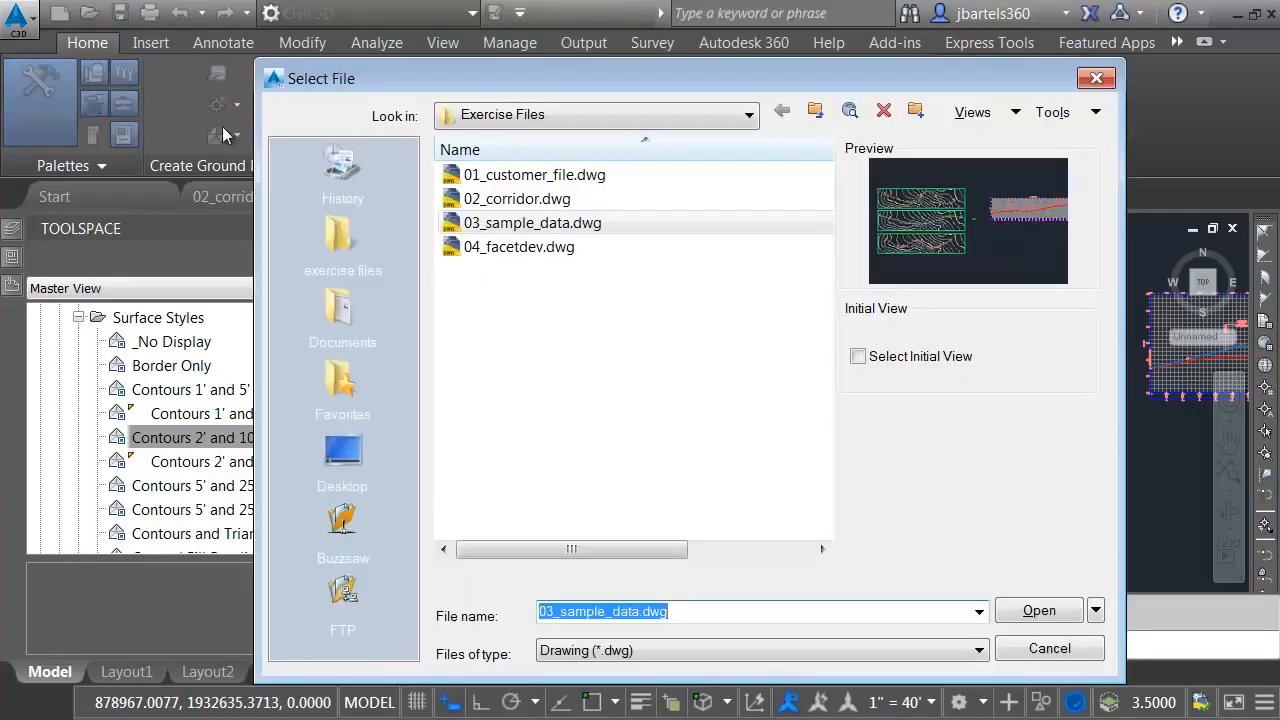
click(500, 247)
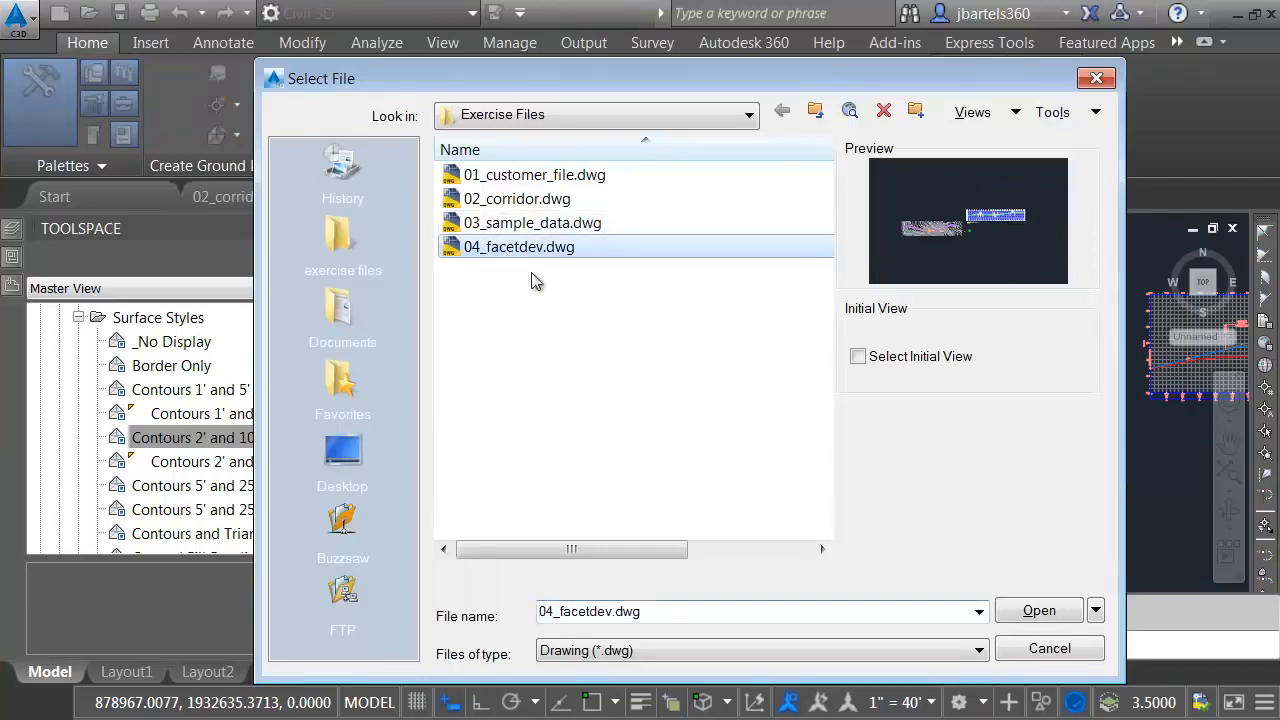
click(1030, 610)
scroll(735, 440, up, 6)
scroll(735, 440, up, 3)
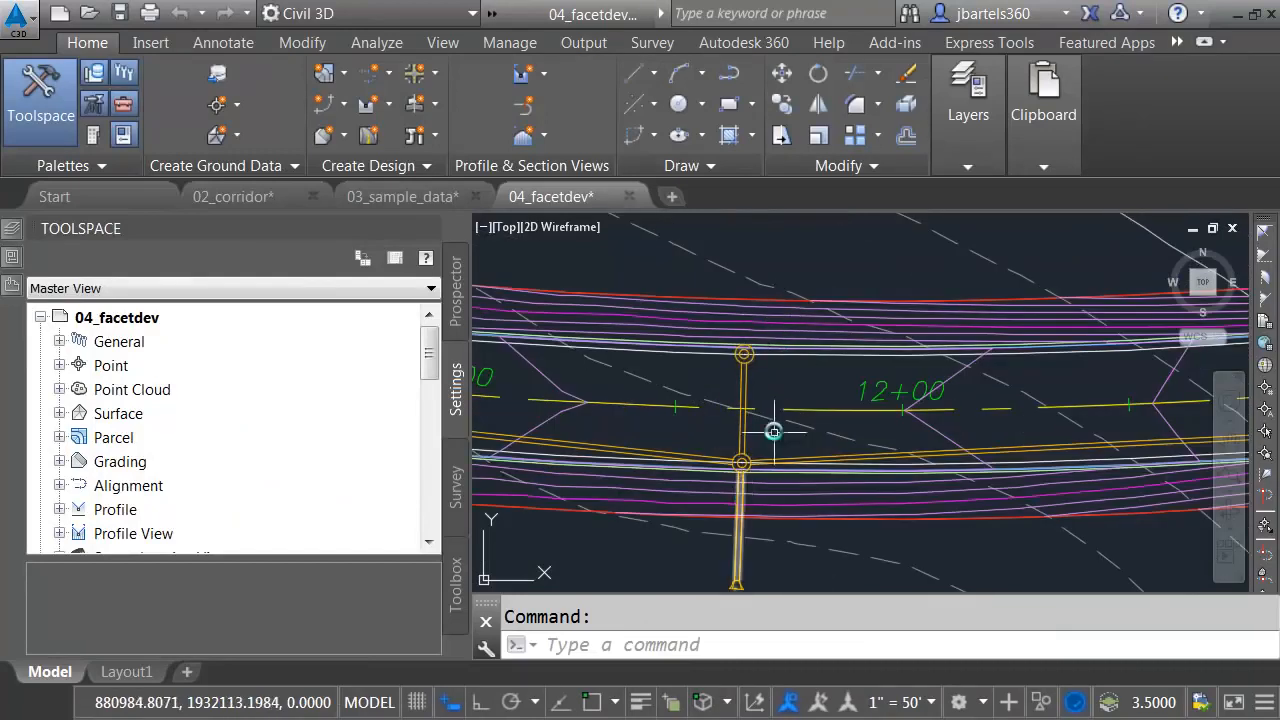
- Examine the crossing pipe's faceted outline inside the structure at the low point of the profile view
scroll(763, 457, down, 8)
middle_drag(966, 393, 583, 466)
scroll(838, 401, up, 4)
scroll(838, 400, up, 4)
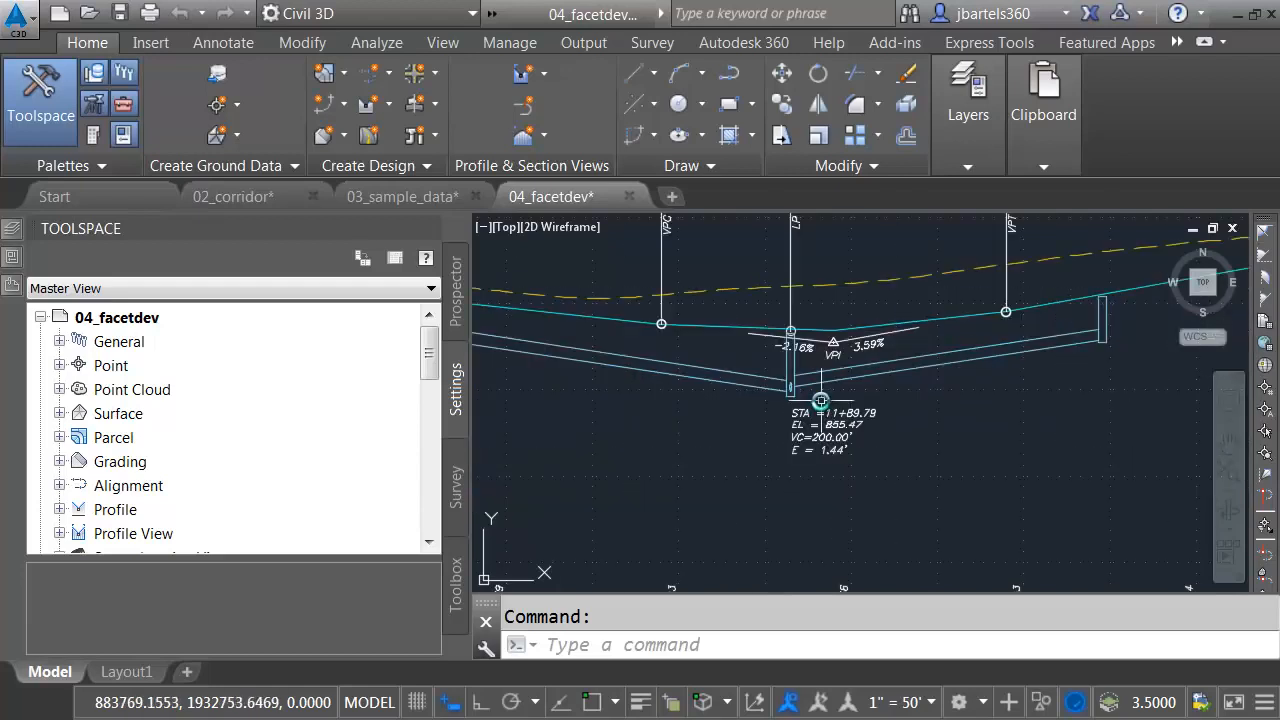
scroll(820, 387, up, 6)
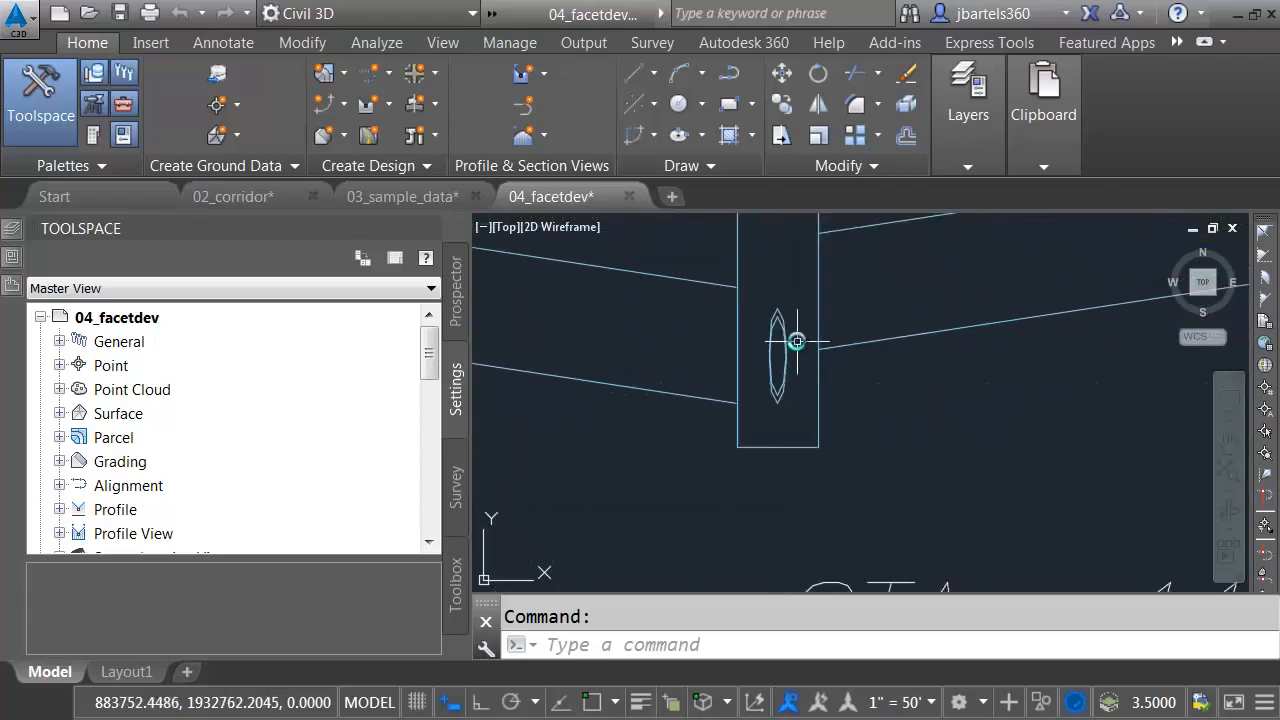
scroll(776, 348, up, 2)
scroll(776, 348, up, 2)
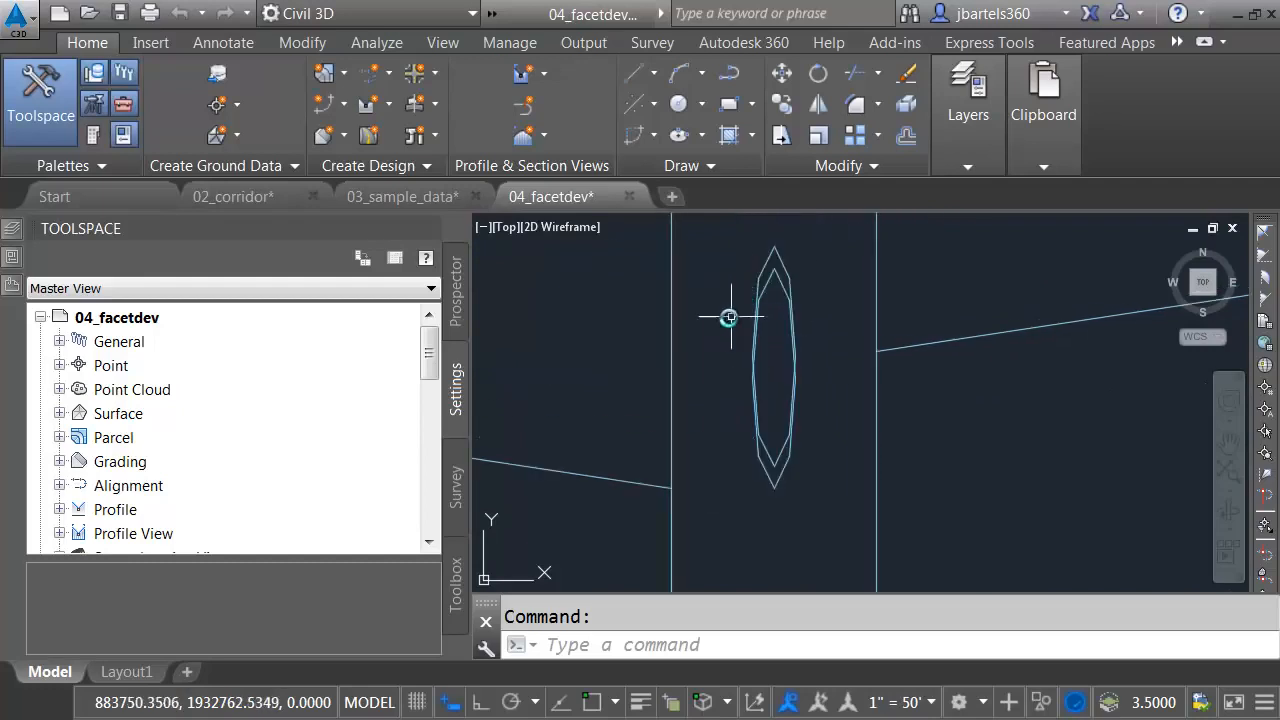
scroll(717, 336, down, 3)
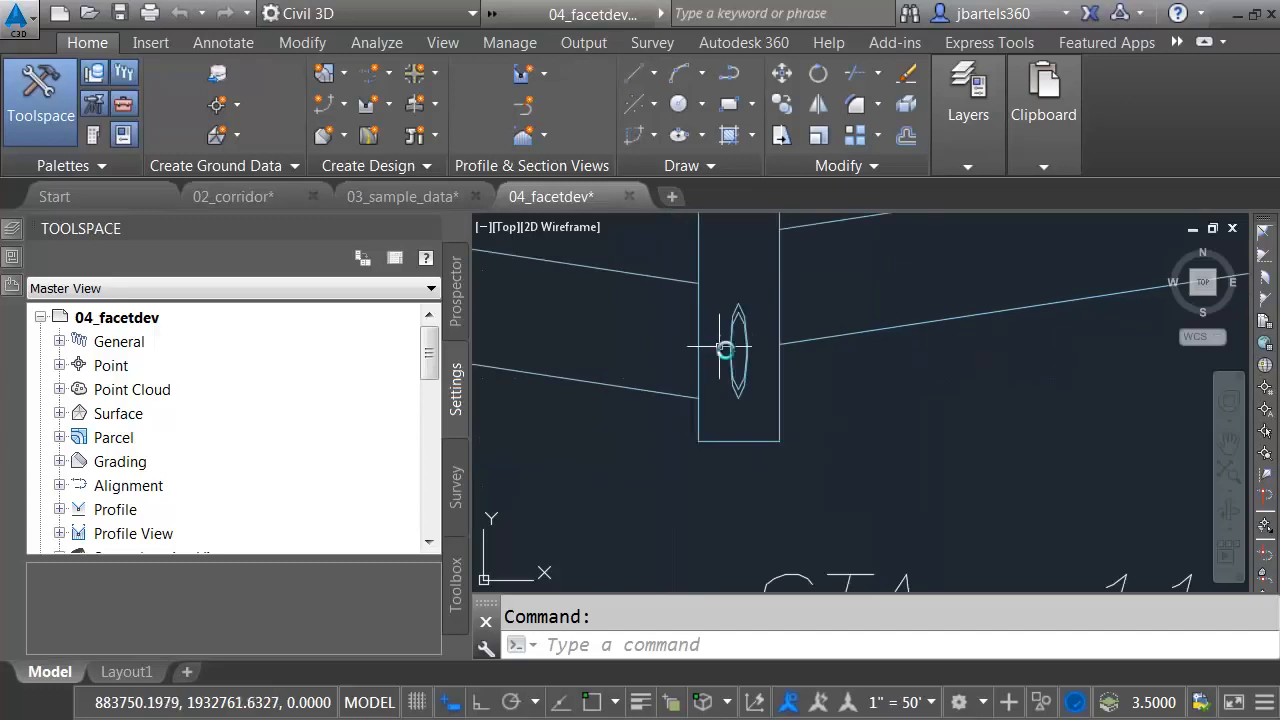
- Set the facet deviation to .05 with FACETDEV and inspect the crossing pipe's outline in the profile view
text(facetdev)
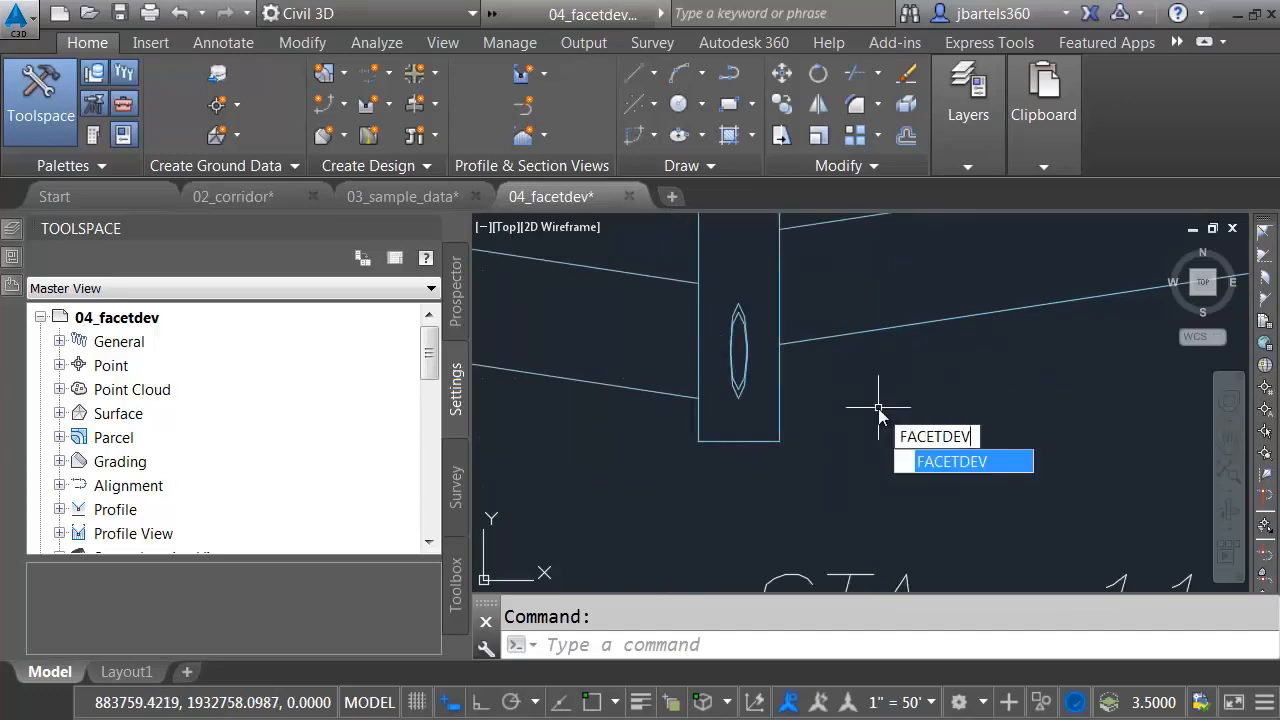
key(Return)
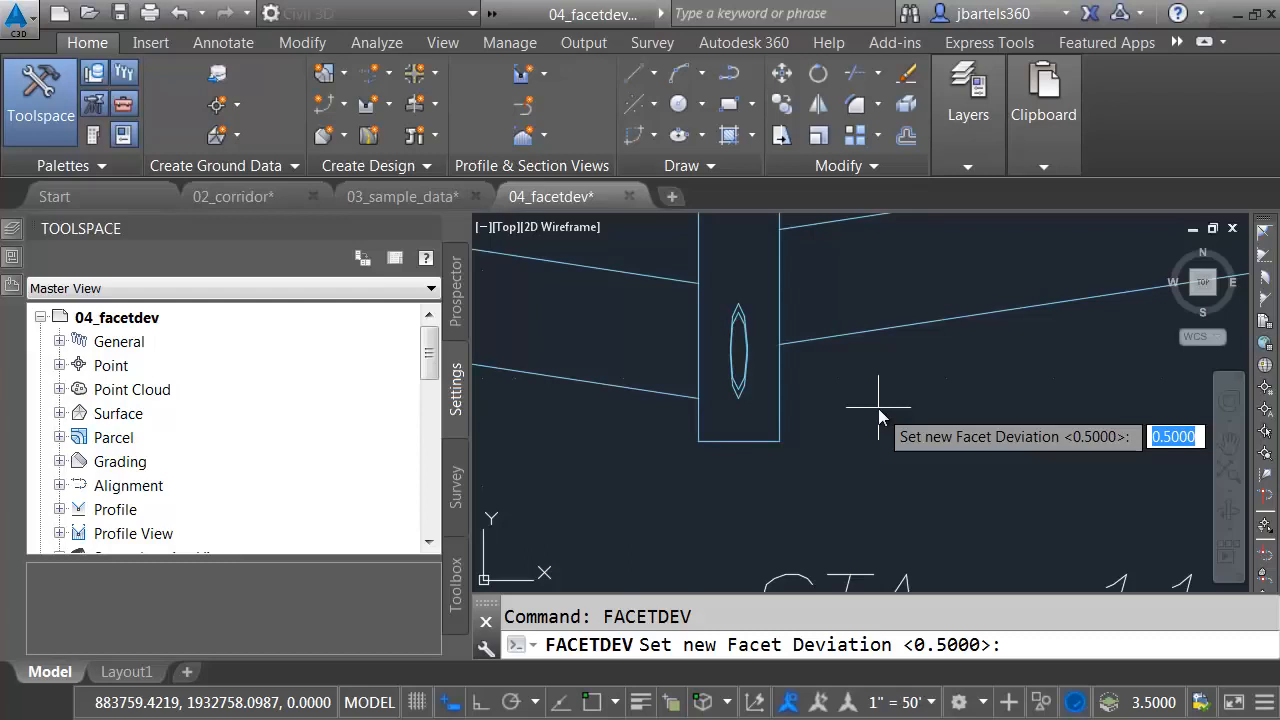
text(.)
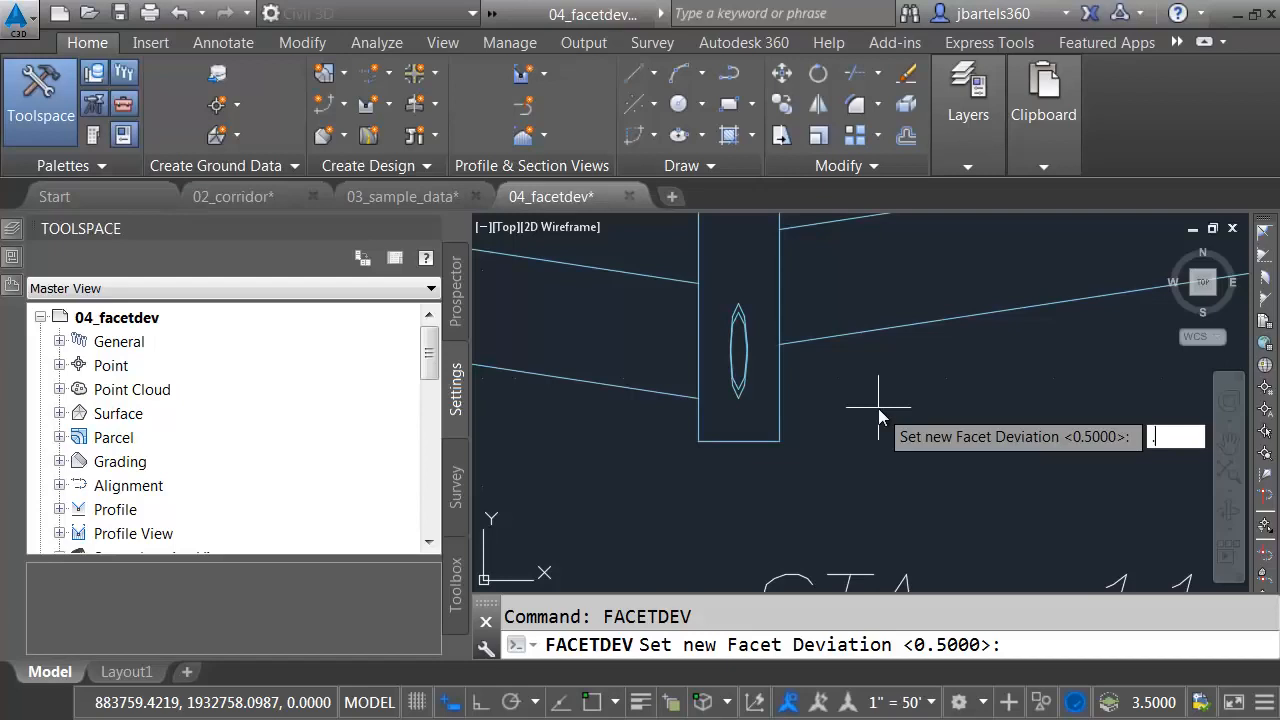
key(Return)
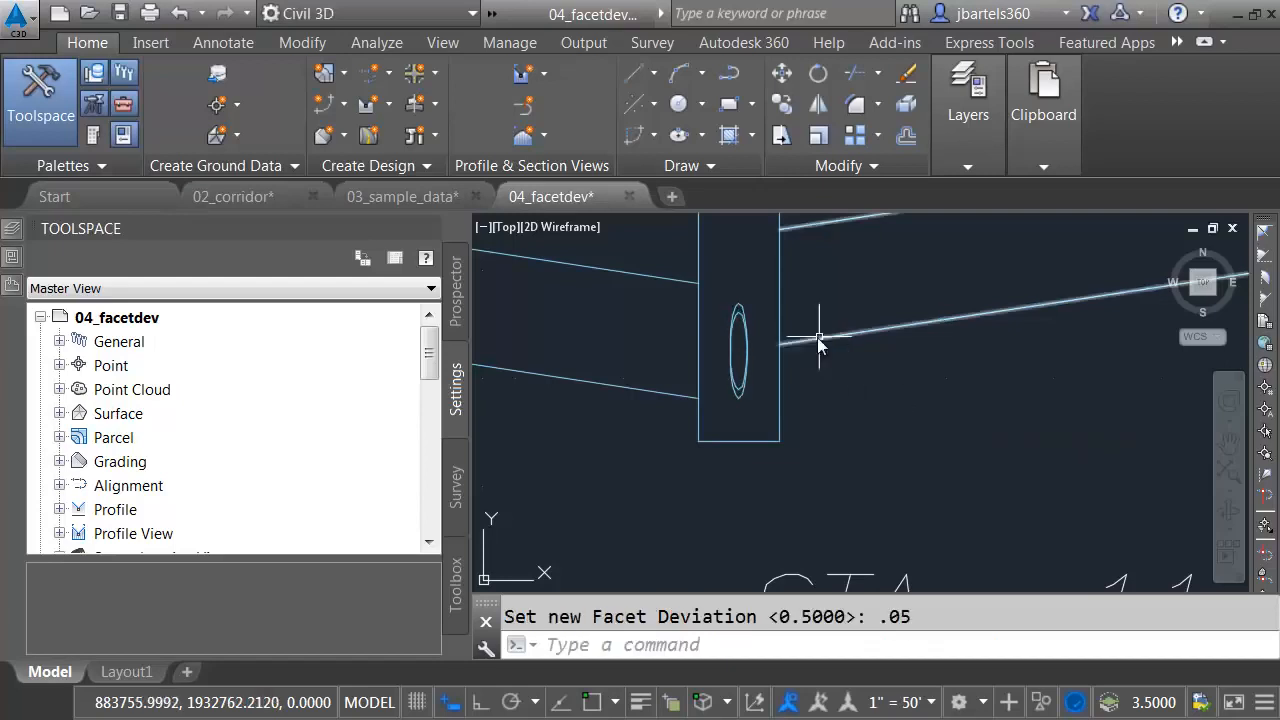
scroll(735, 335, up, 4)
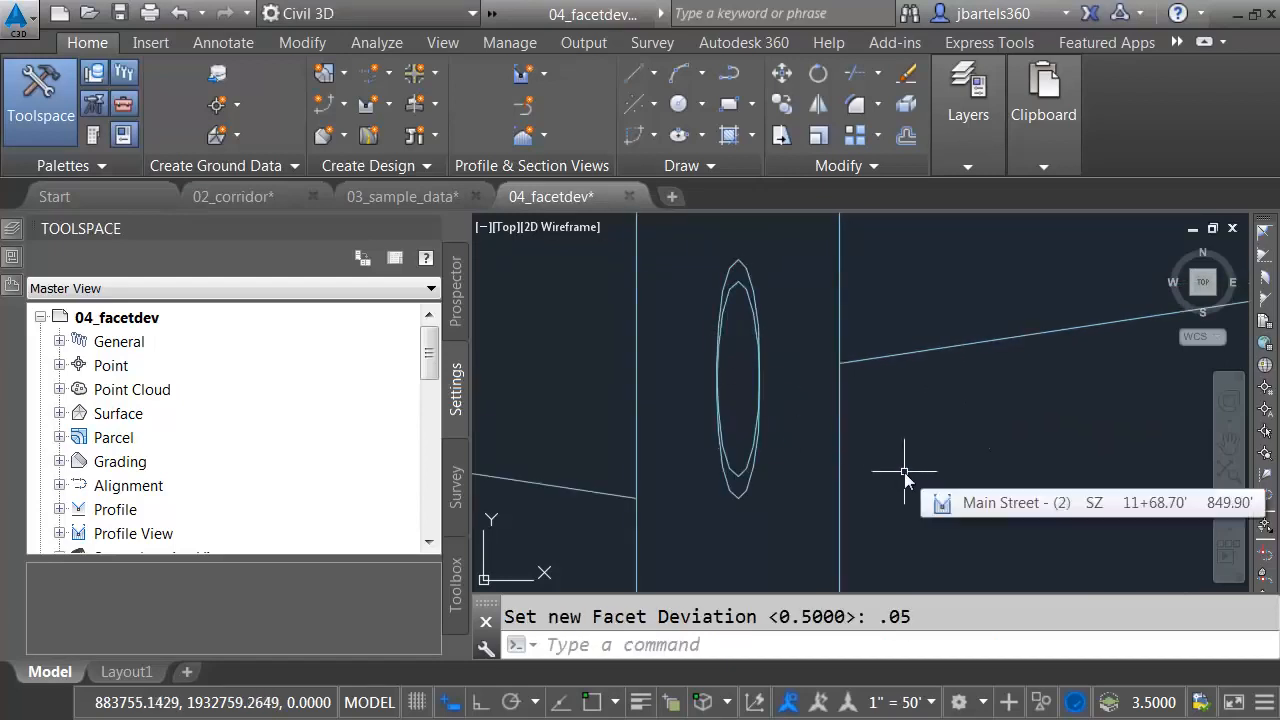